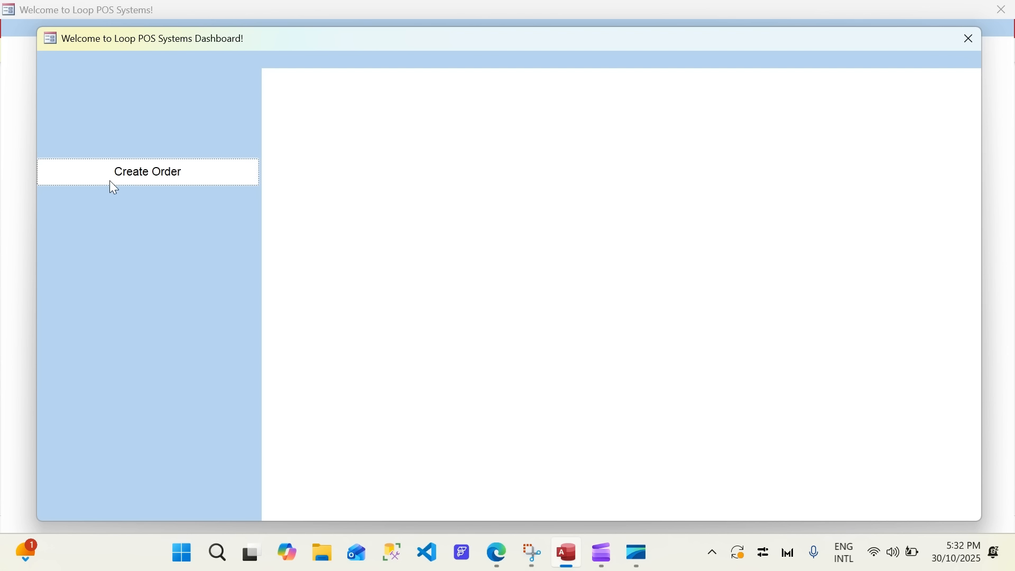
Open the order creation form from the dashboard and go to the new sales order's number.
{"action": "left_click", "coordinate": [152, 186]}
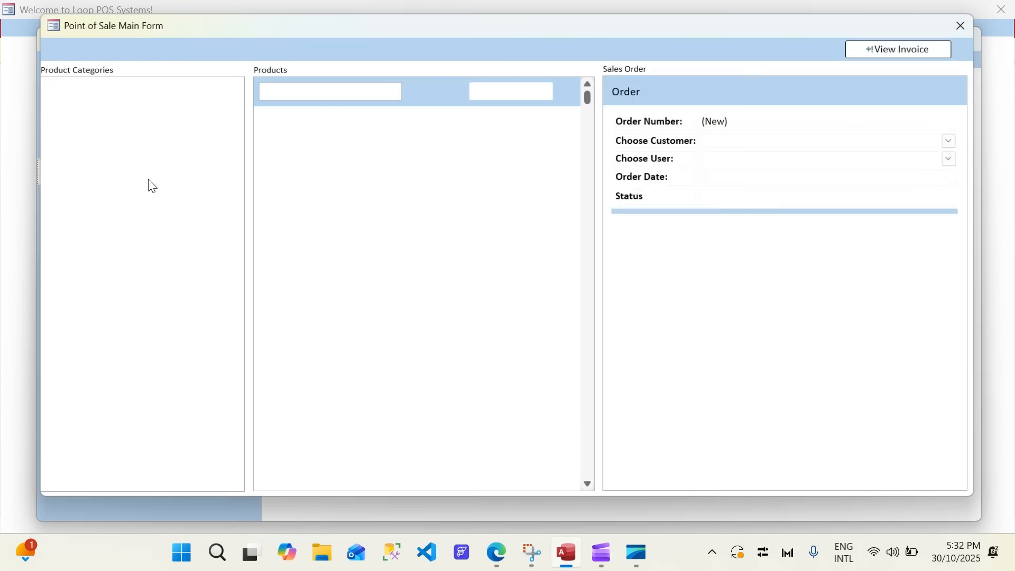
{"action": "left_click_drag", "start_coordinate": [703, 25], "coordinate": [687, 49]}
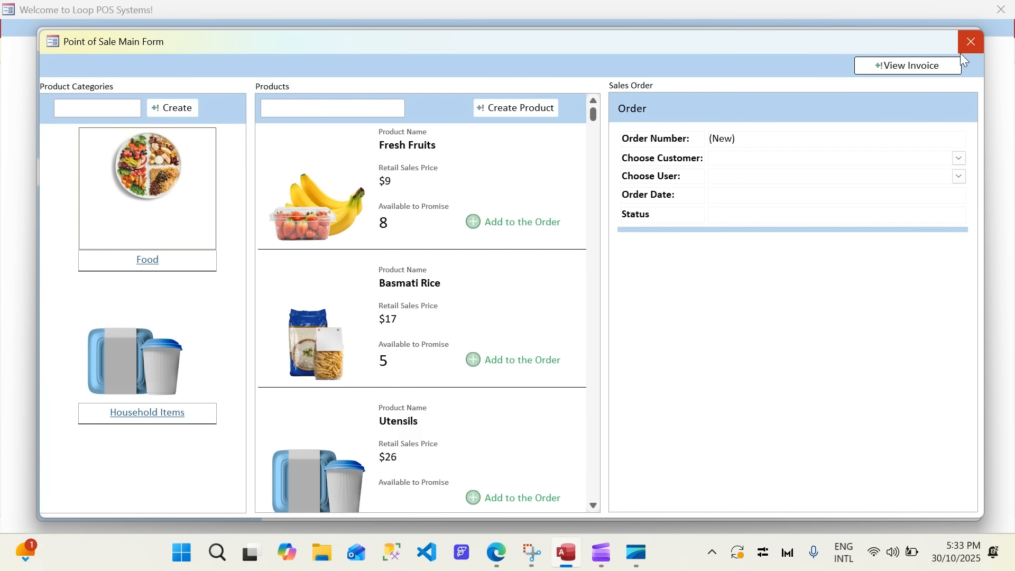
{"action": "left_click", "coordinate": [827, 136]}
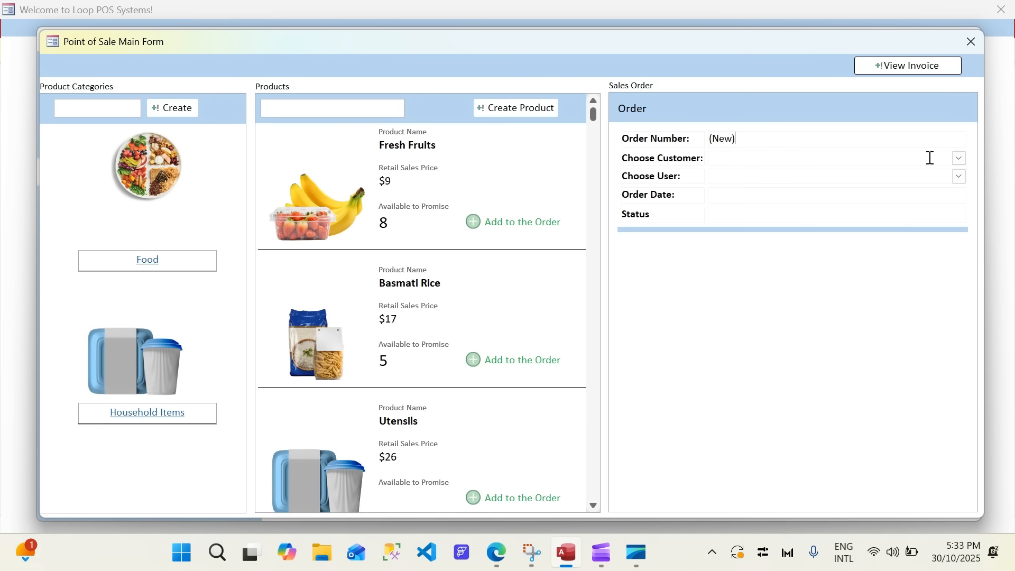
Assign the second listed customer and the first listed user to the new sales order.
{"action": "left_click", "coordinate": [959, 159]}
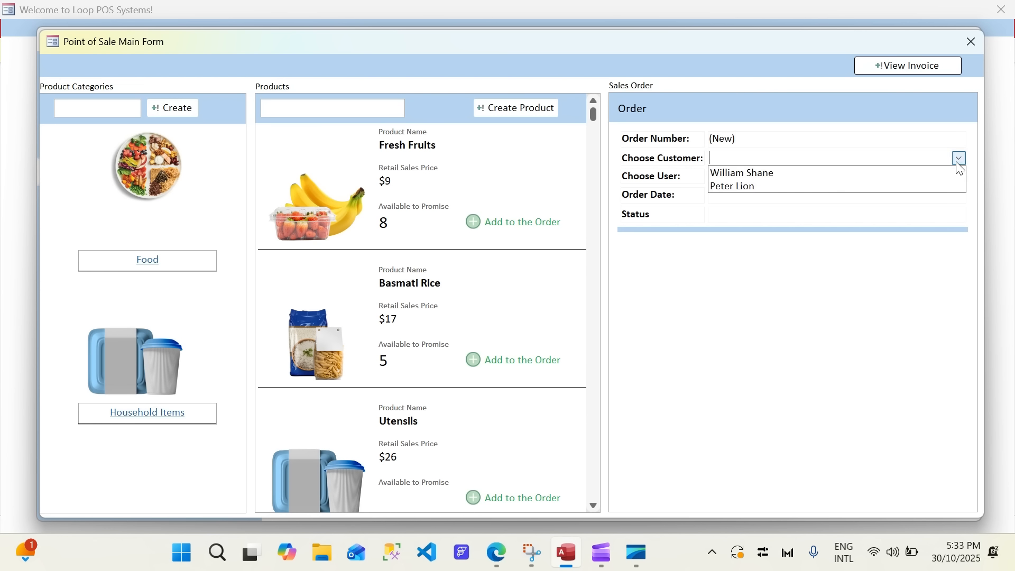
{"action": "left_click", "coordinate": [935, 187]}
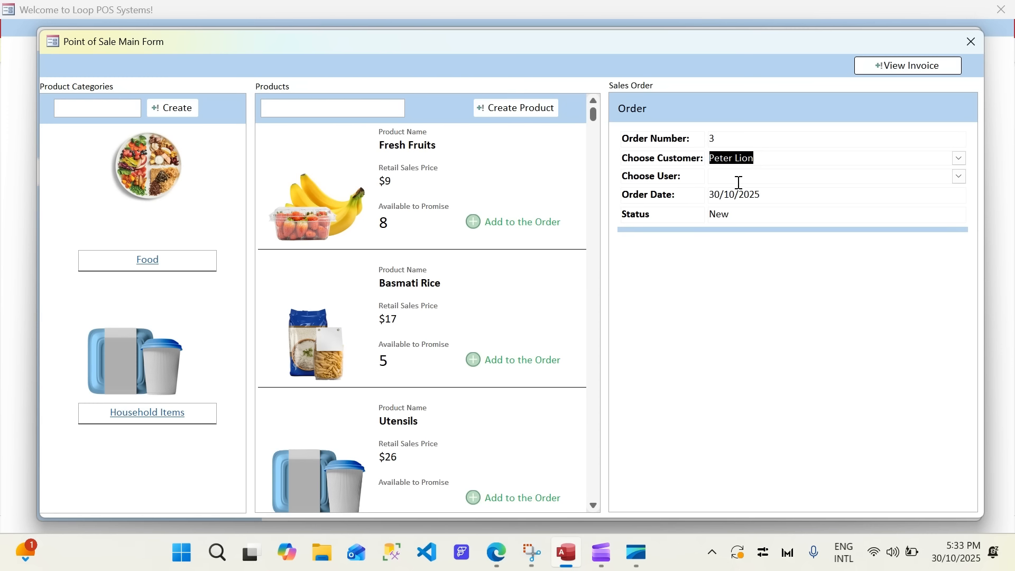
{"action": "left_click", "coordinate": [959, 176]}
{"action": "left_click", "coordinate": [937, 191]}
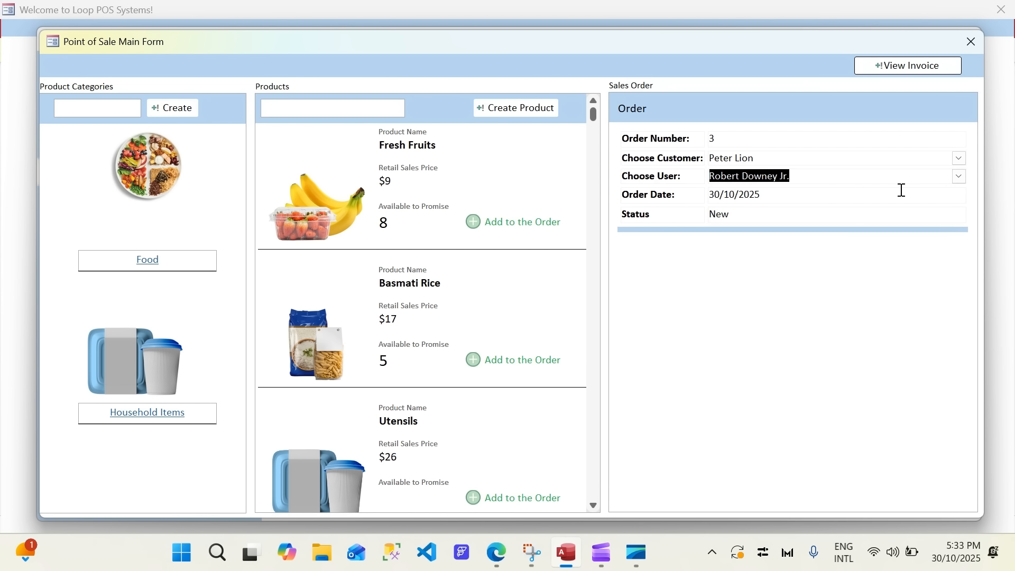
{"action": "left_click", "coordinate": [828, 191]}
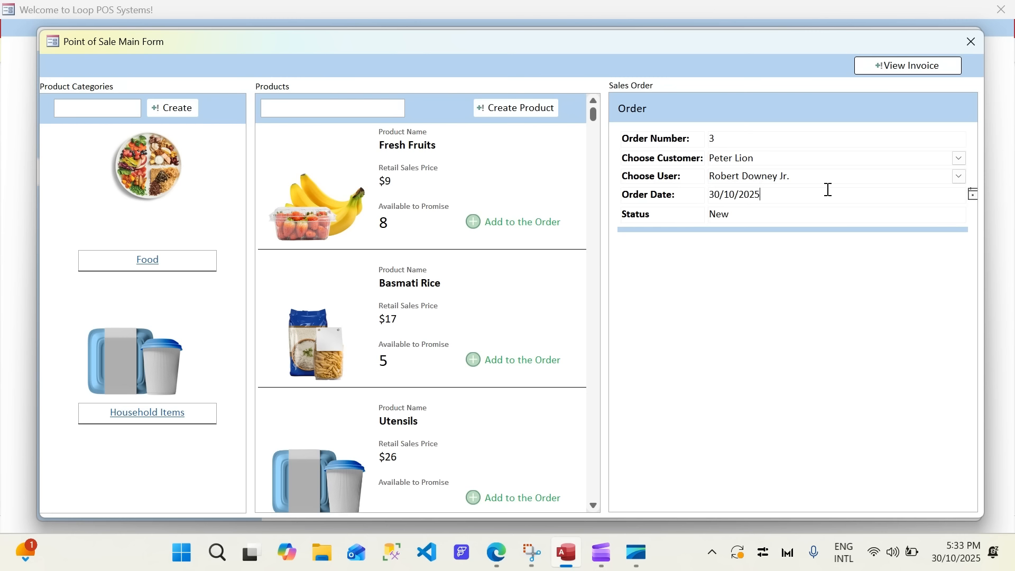
Add Fresh Fruits and Basmati Rice to the order, and try to add Utensils as well.
{"action": "left_click", "coordinate": [522, 224]}
{"action": "left_click", "coordinate": [510, 503]}
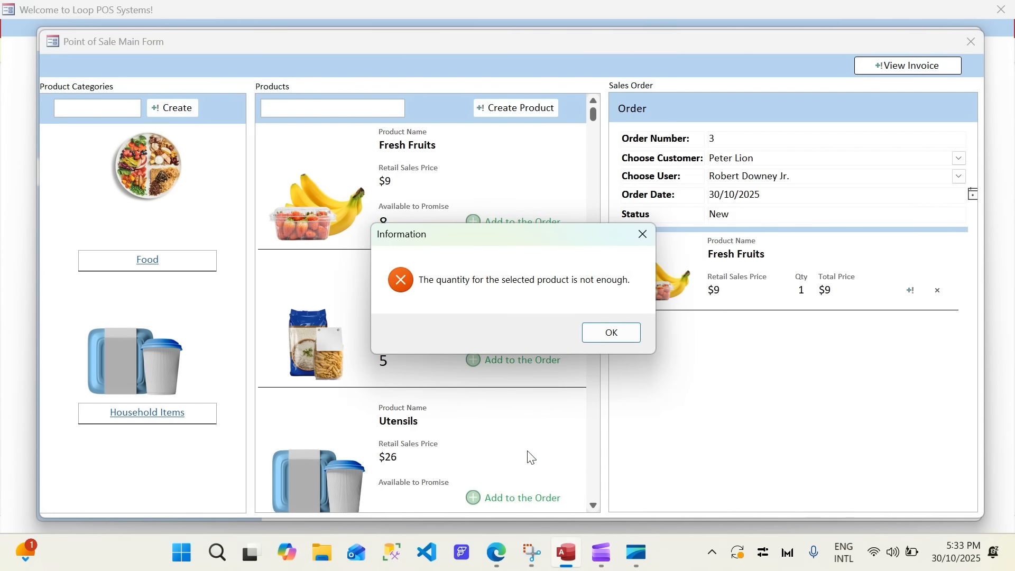
{"action": "left_click", "coordinate": [637, 332]}
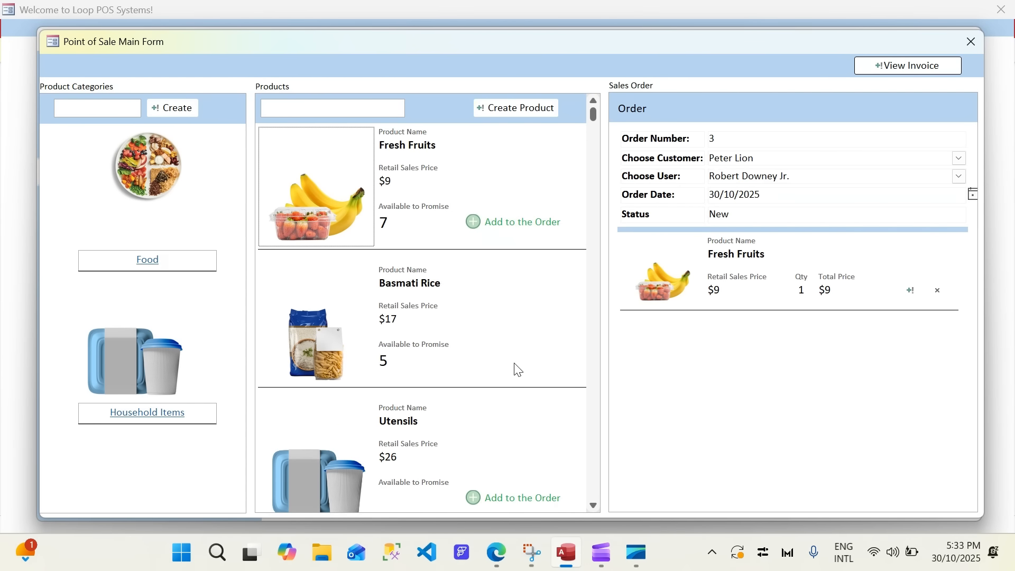
{"action": "left_click", "coordinate": [517, 365]}
Open the order's POS invoice and close the invoice without entering a discount or collected amount.
{"action": "left_click", "coordinate": [911, 66]}
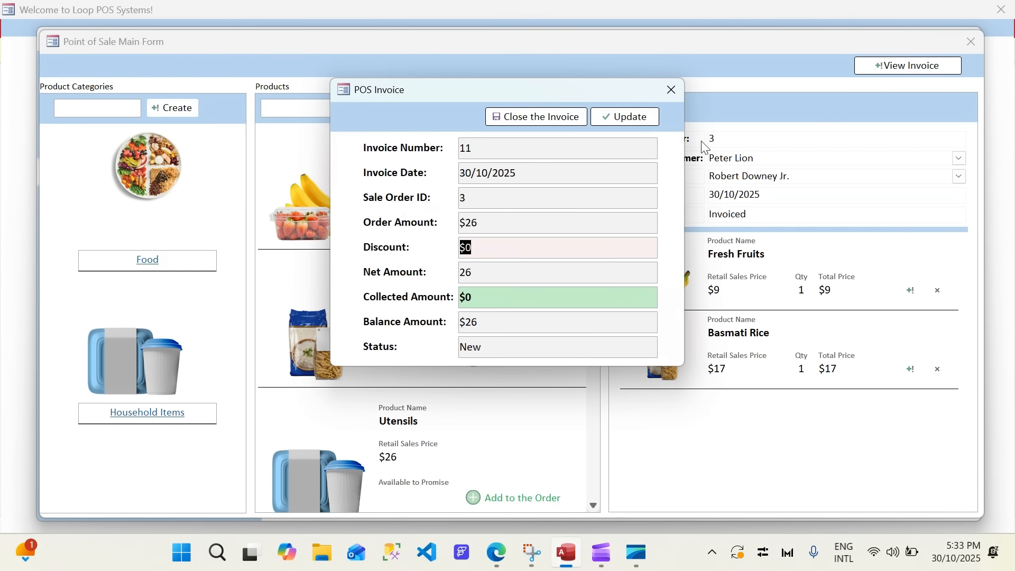
{"action": "left_click", "coordinate": [671, 90]}
{"action": "left_click", "coordinate": [895, 66]}
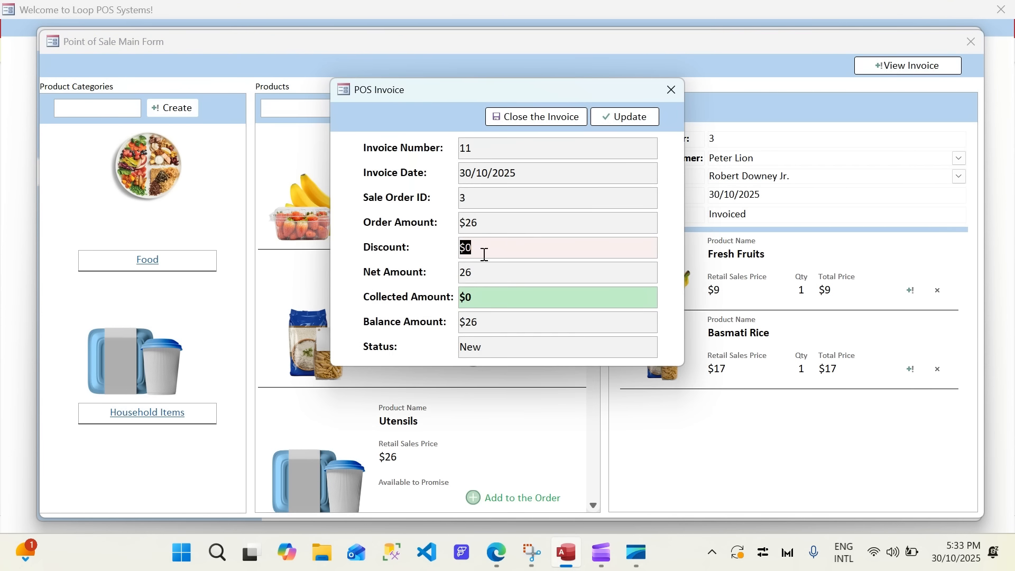
{"action": "left_click", "coordinate": [547, 117]}
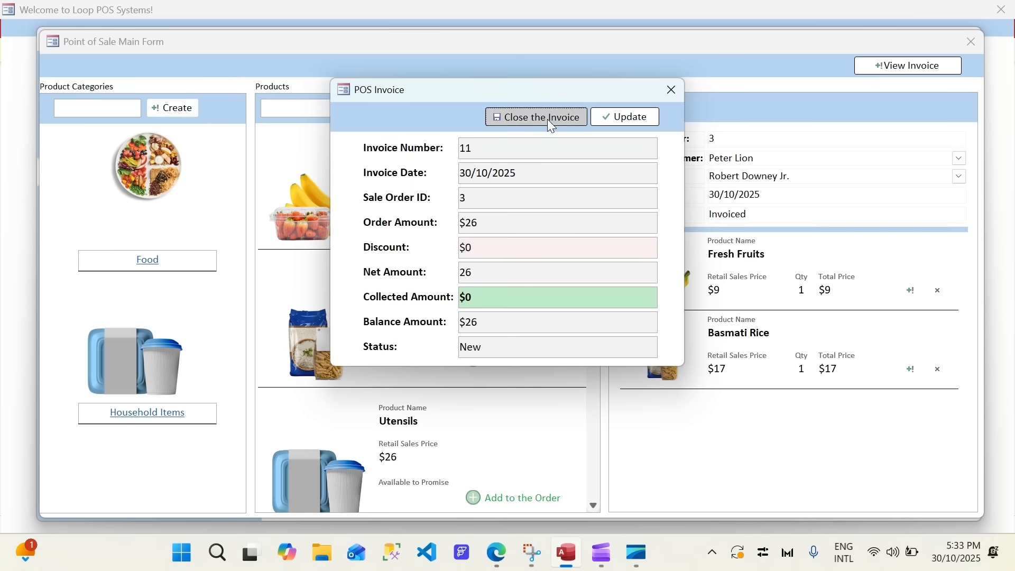
{"action": "left_click", "coordinate": [576, 333]}
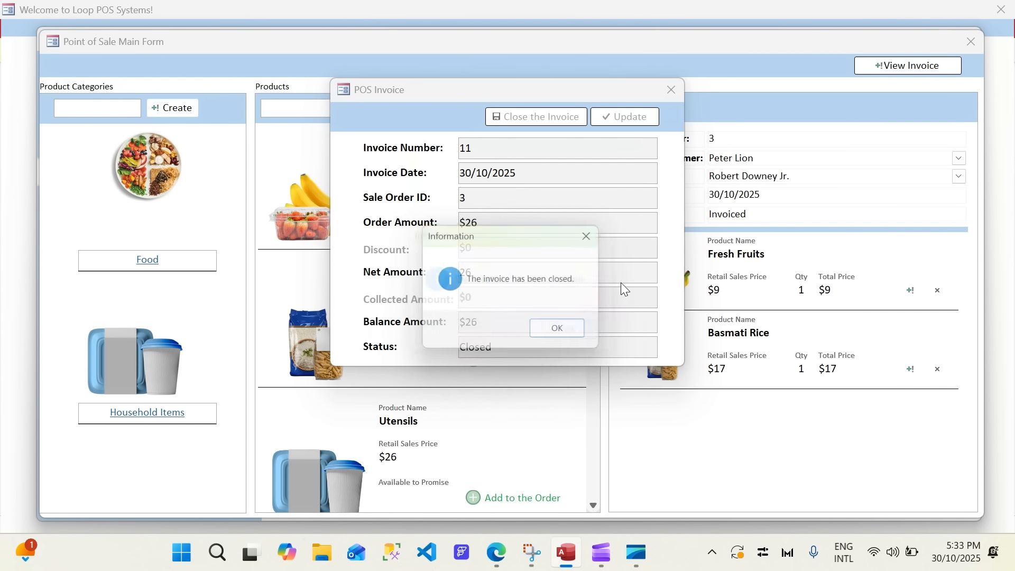
{"action": "left_click", "coordinate": [563, 337]}
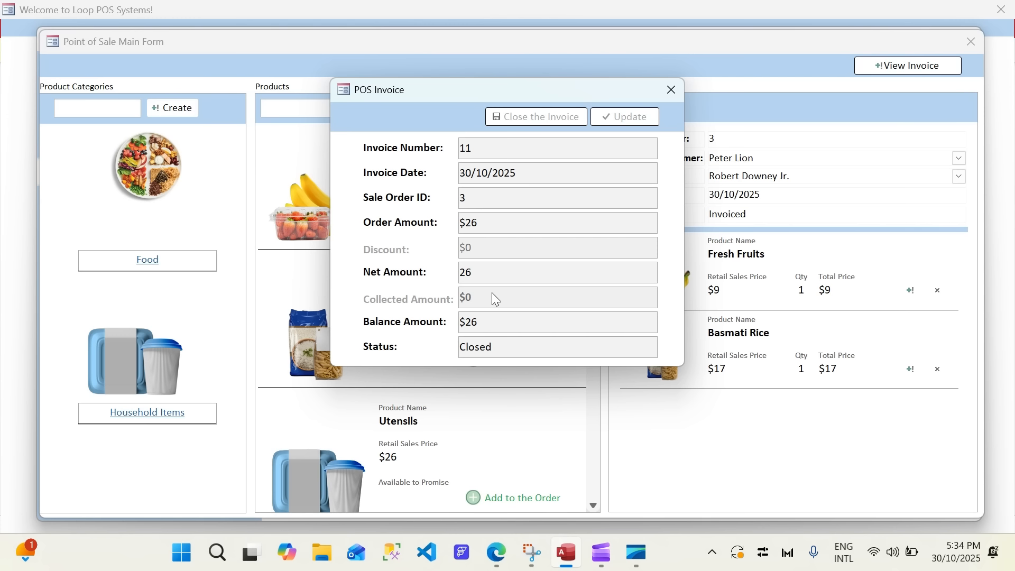
Switch the POS Invoice form to Design View and close the point of sale, dashboard and welcome forms.
{"action": "right_click", "coordinate": [444, 120]}
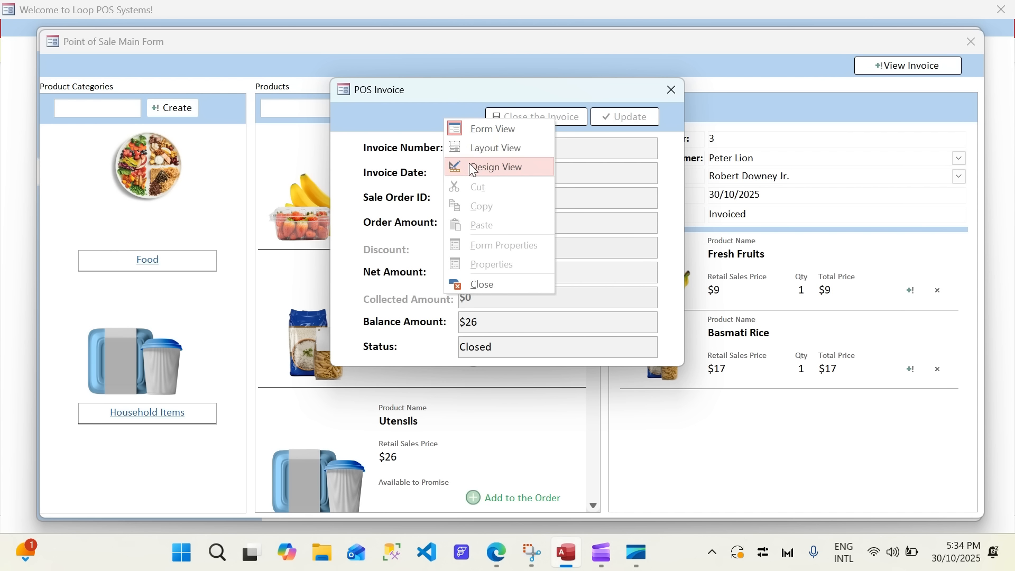
{"action": "left_click", "coordinate": [473, 168]}
{"action": "left_click", "coordinate": [971, 40]}
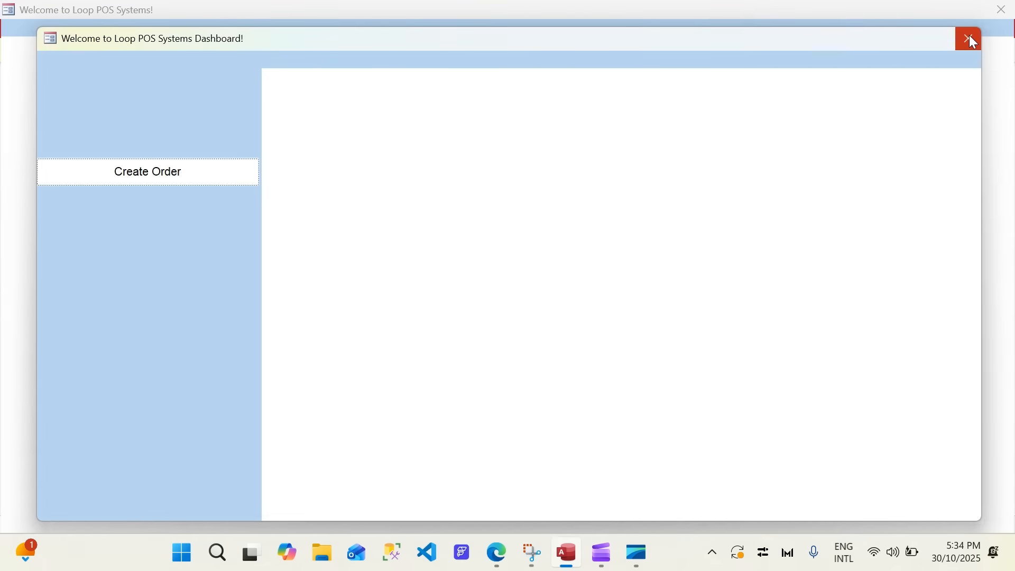
{"action": "left_click", "coordinate": [969, 37]}
{"action": "right_click", "coordinate": [665, 7]}
{"action": "left_click", "coordinate": [680, 30]}
Open the On Click event procedure of the Close the Invoice button and review its existing conditions.
{"action": "left_click", "coordinate": [341, 125]}
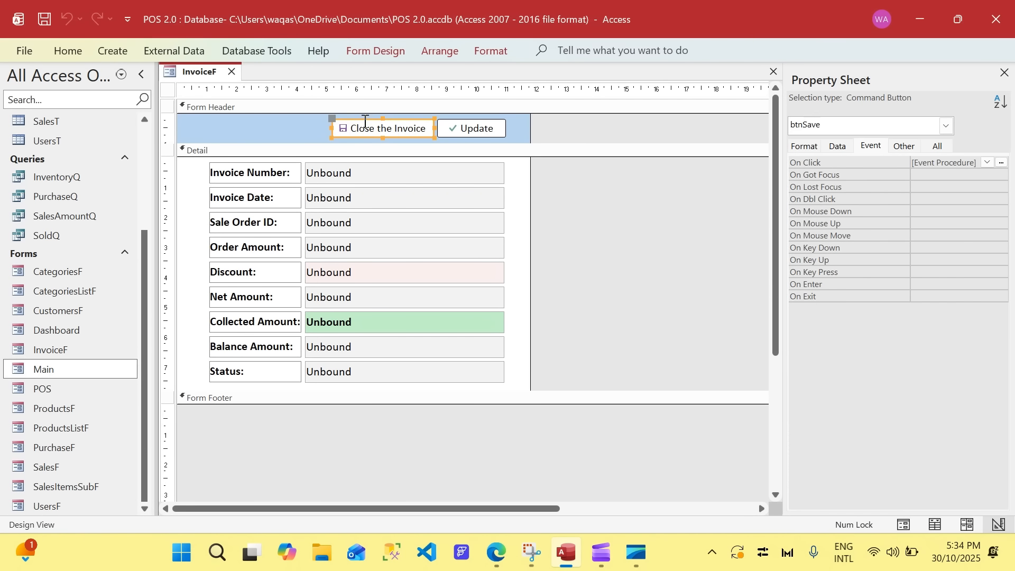
{"action": "left_click", "coordinate": [1001, 162]}
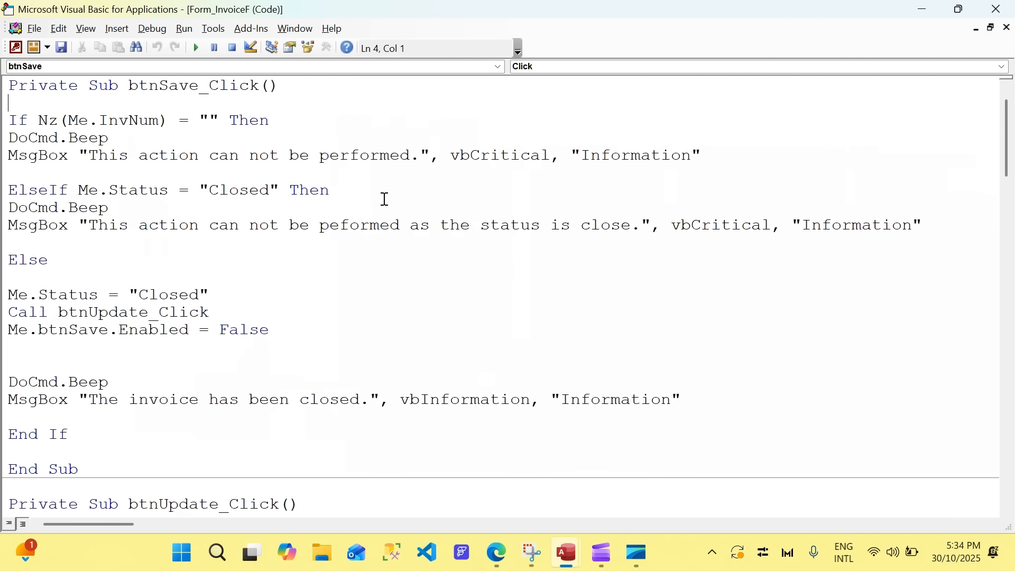
{"action": "left_click_drag", "start_coordinate": [711, 156], "coordinate": [8, 120]}
{"action": "left_click", "coordinate": [517, 188]}
Insert an "ElseIf Me.Balance > 0 Then" condition before the Else line in btnSave_Click.
{"action": "left_click", "coordinate": [96, 240]}
{"action": "key", "text": "Return"}
{"action": "key", "text": "Return"}
{"action": "key", "text": "Up"}
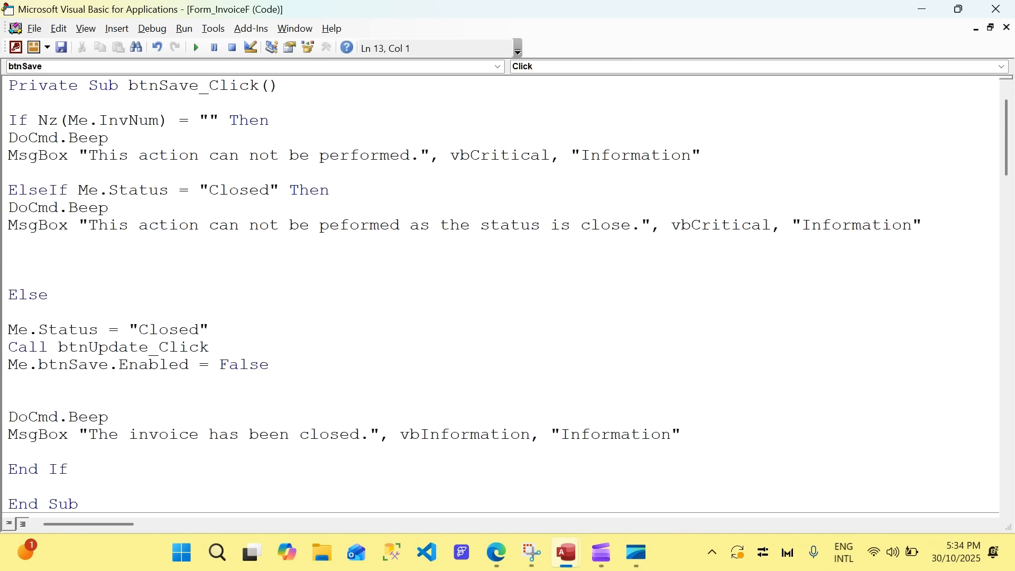
{"action": "left_click", "coordinate": [111, 245]}
{"action": "type", "text": "elseif me."}
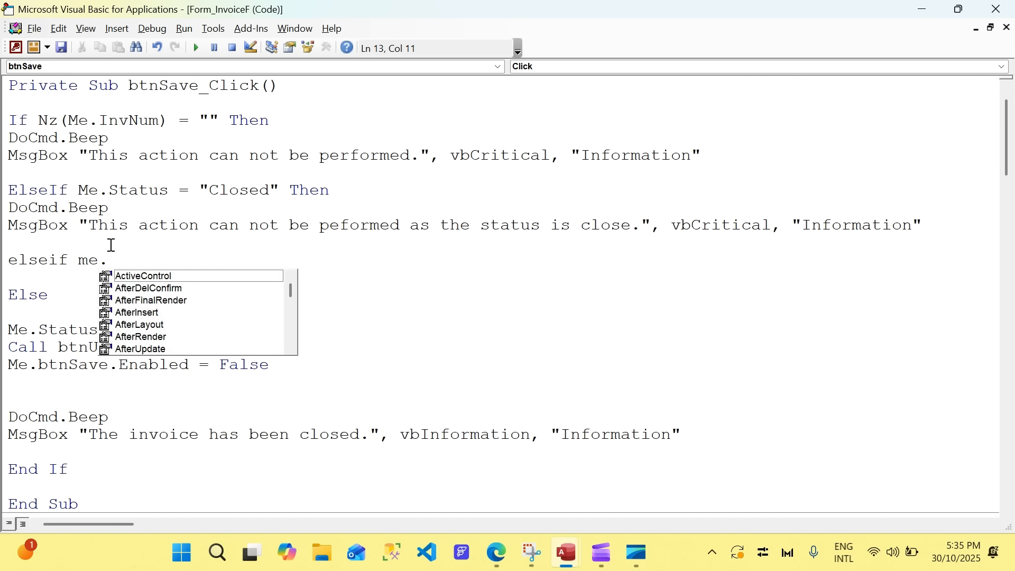
{"action": "type", "text": "ba"}
{"action": "key", "text": "Tab"}
{"action": "type", "text": ">-"}
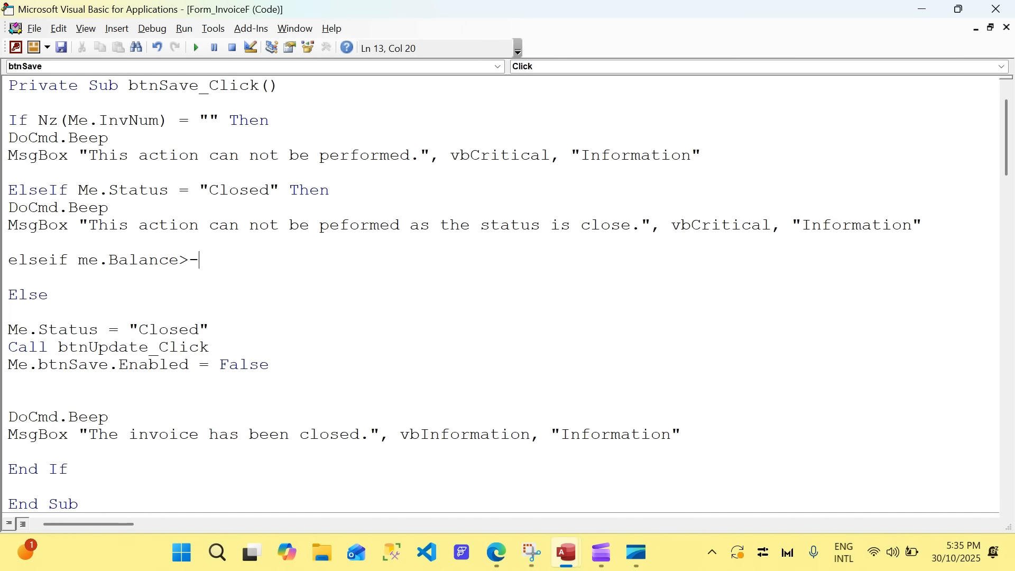
{"action": "key", "text": "BackSpace"}
{"action": "type", "text": "0 then"}
Add DoCmd.Beep to the balance condition and copy the closed-status MsgBox line below it.
{"action": "key", "text": "Return"}
{"action": "type", "text": "docmd.Beep"}
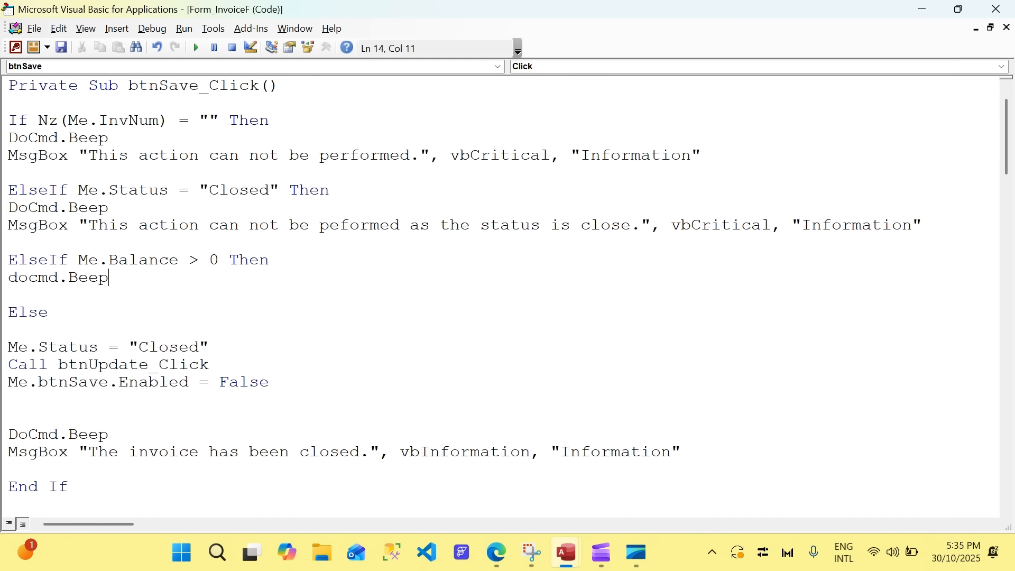
{"action": "key", "text": "Return"}
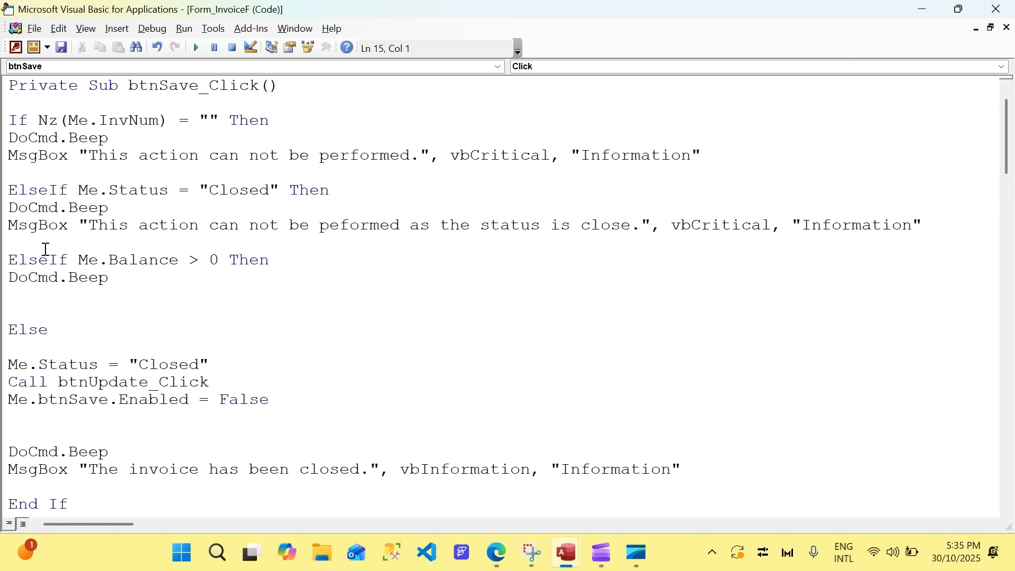
{"action": "left_click_drag", "start_coordinate": [8, 233], "coordinate": [15, 241]}
{"action": "key", "text": "ctrl+c"}
{"action": "left_click", "coordinate": [22, 280]}
{"action": "left_click", "coordinate": [28, 295]}
{"action": "key", "text": "ctrl+v"}
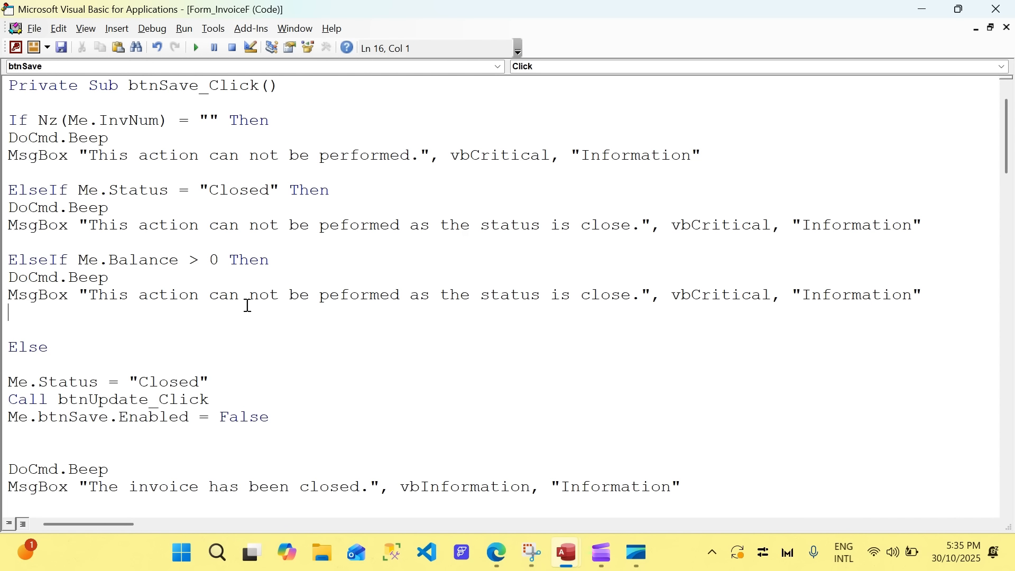
Change the end of the copied message's text to "as the balance amount is greater than 0.".
{"action": "left_click_drag", "start_coordinate": [631, 301], "coordinate": [485, 306]}
{"action": "type", "text": "balance amoun"}
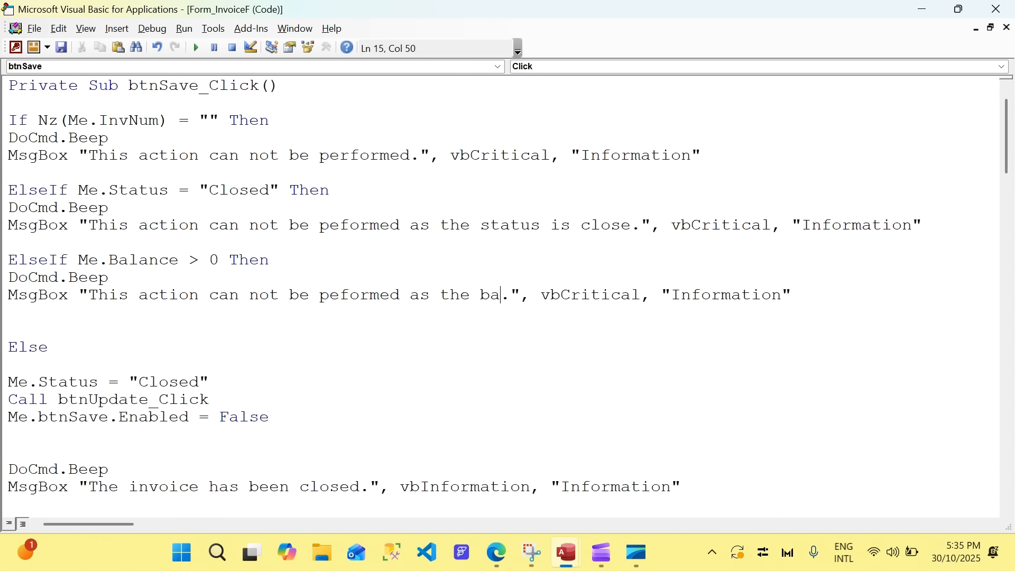
{"action": "type", "text": "t is "}
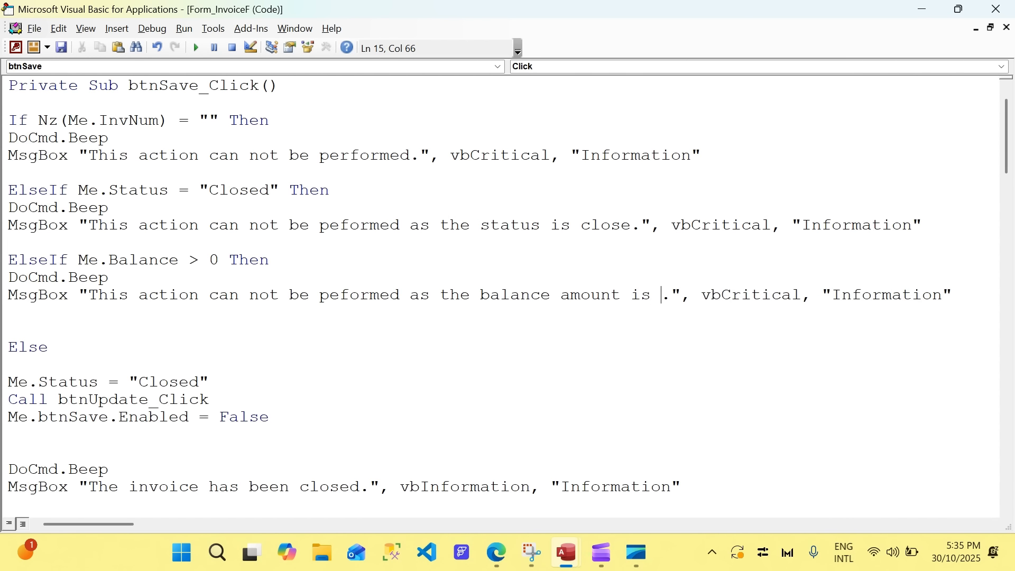
{"action": "type", "text": "greater than "}
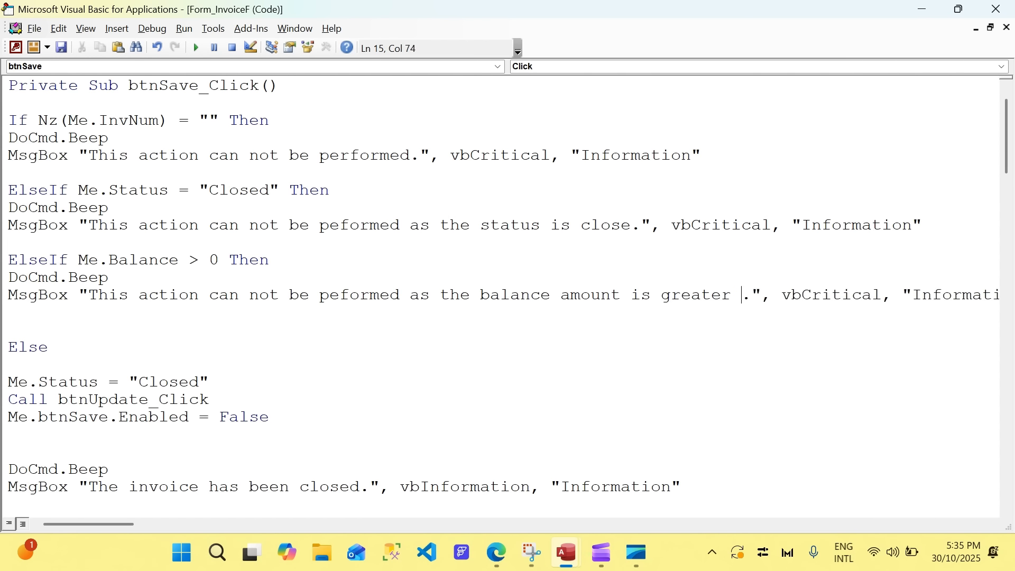
{"action": "type", "text": "0"}
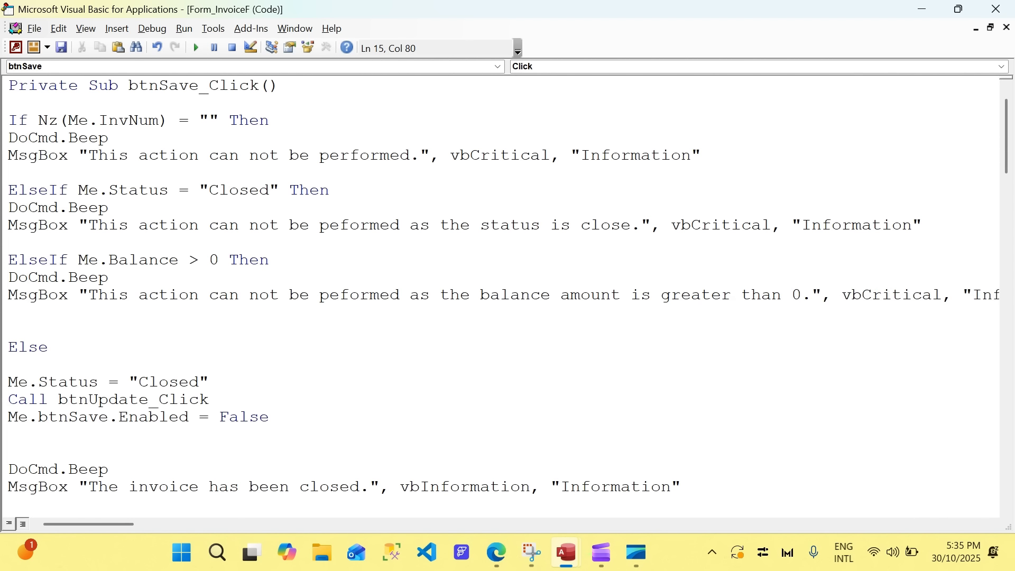
{"action": "left_click", "coordinate": [134, 334]}
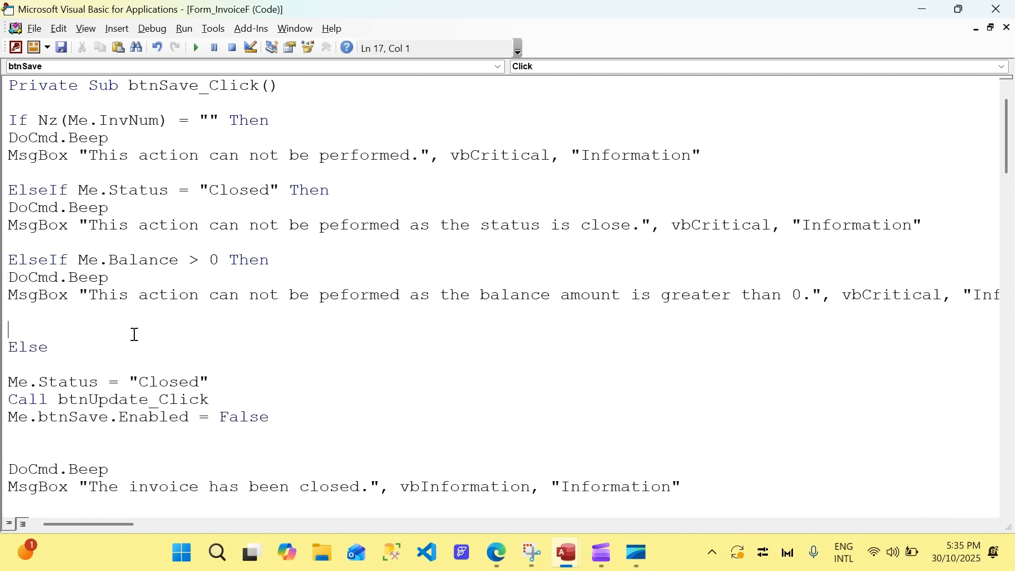
Compile the VBA project and close the code editor.
{"action": "left_click", "coordinate": [152, 28]}
{"action": "left_click", "coordinate": [163, 43]}
{"action": "left_click", "coordinate": [996, 9]}
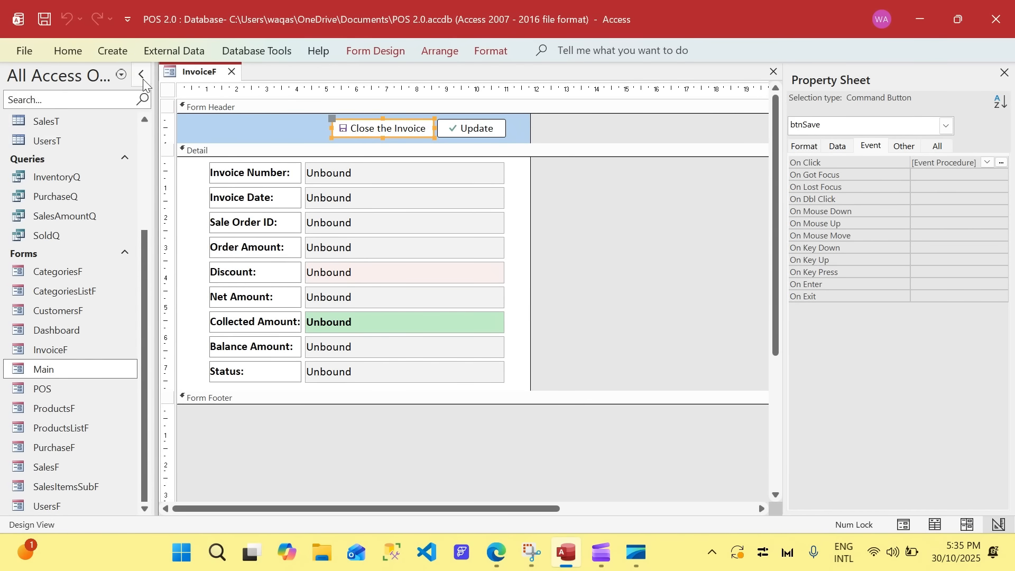
Set the status of the last invoice in the InvT table to Invoiced and close the table.
{"action": "scroll", "coordinate": [80, 222], "scroll_direction": "up", "scroll_amount": 3}
{"action": "double_click", "coordinate": [60, 178]}
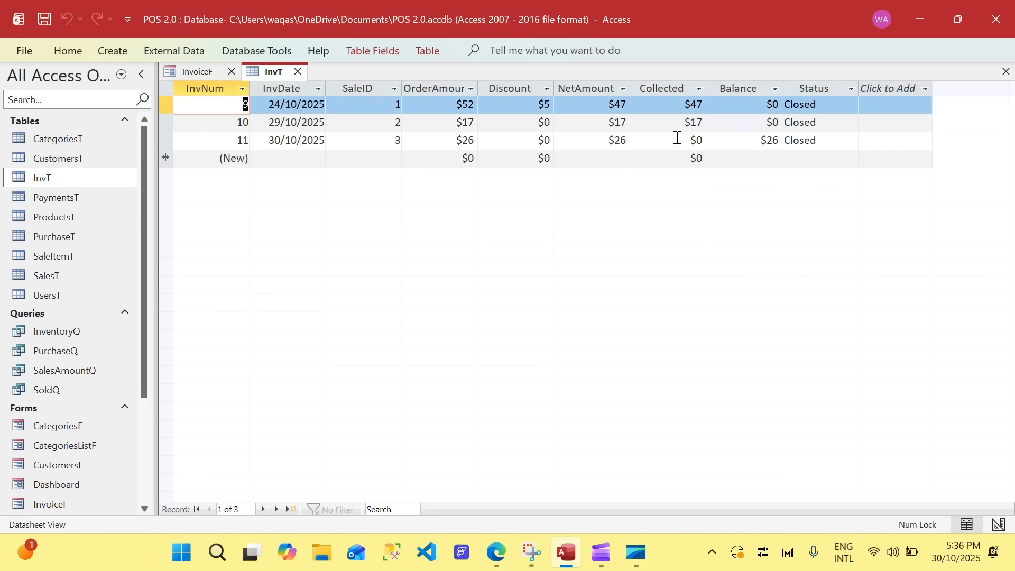
{"action": "double_click", "coordinate": [830, 139]}
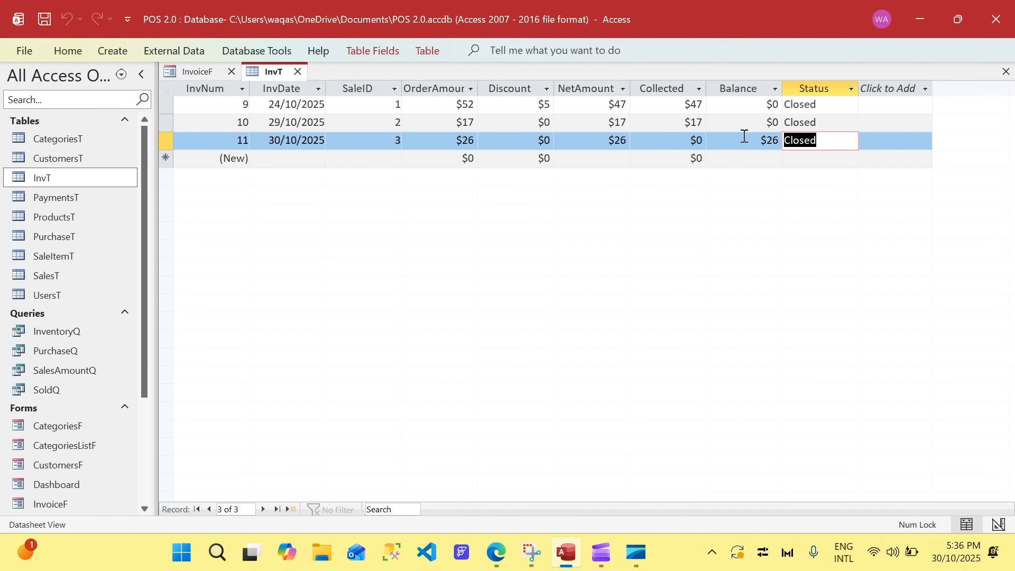
{"action": "type", "text": "Invoi"}
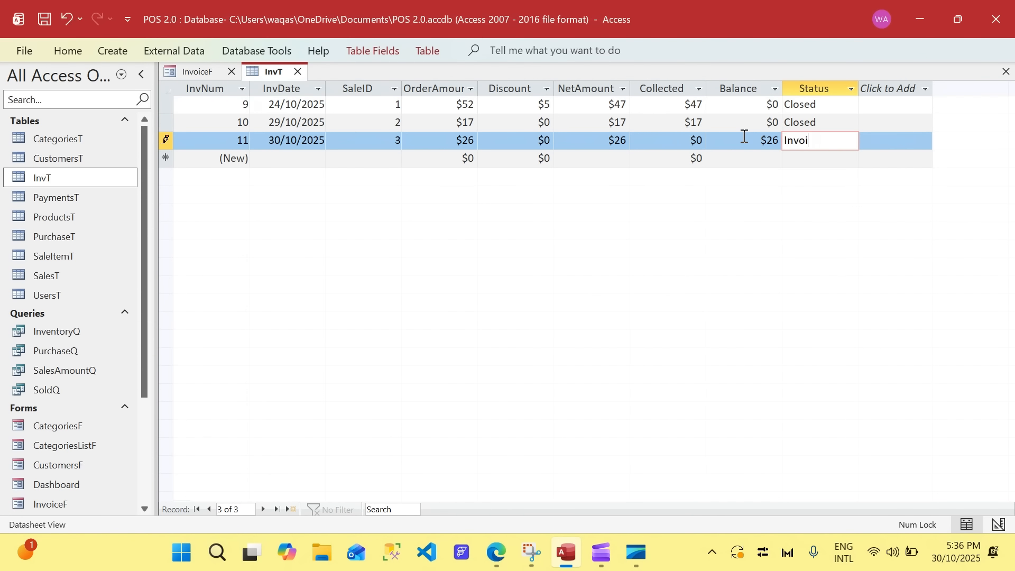
{"action": "type", "text": "cee"}
{"action": "type", "text": "d"}
{"action": "key", "text": "Return"}
{"action": "right_click", "coordinate": [273, 76]}
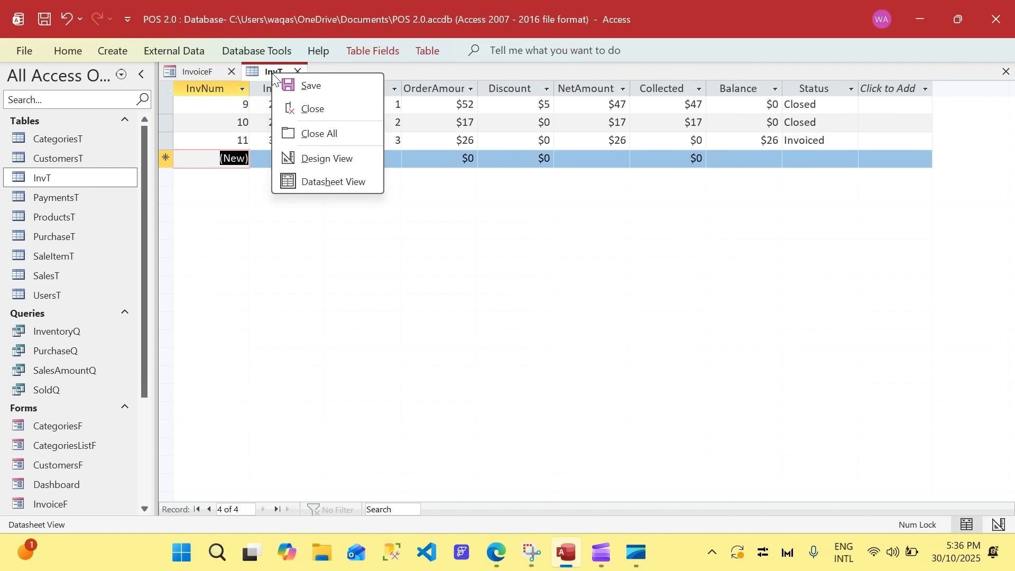
{"action": "left_click", "coordinate": [296, 71]}
{"action": "left_click", "coordinate": [296, 71]}
{"action": "left_click", "coordinate": [624, 244]}
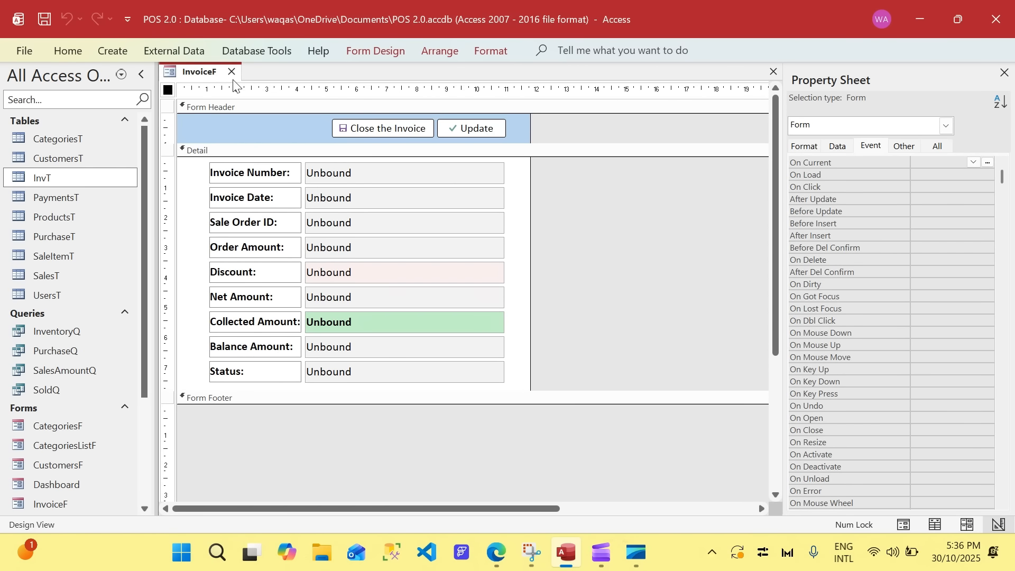
Close the InvoiceF design, open the Main form and start creating an order from the dashboard.
{"action": "left_click", "coordinate": [232, 72]}
{"action": "scroll", "coordinate": [41, 496], "scroll_direction": "down", "scroll_amount": 1}
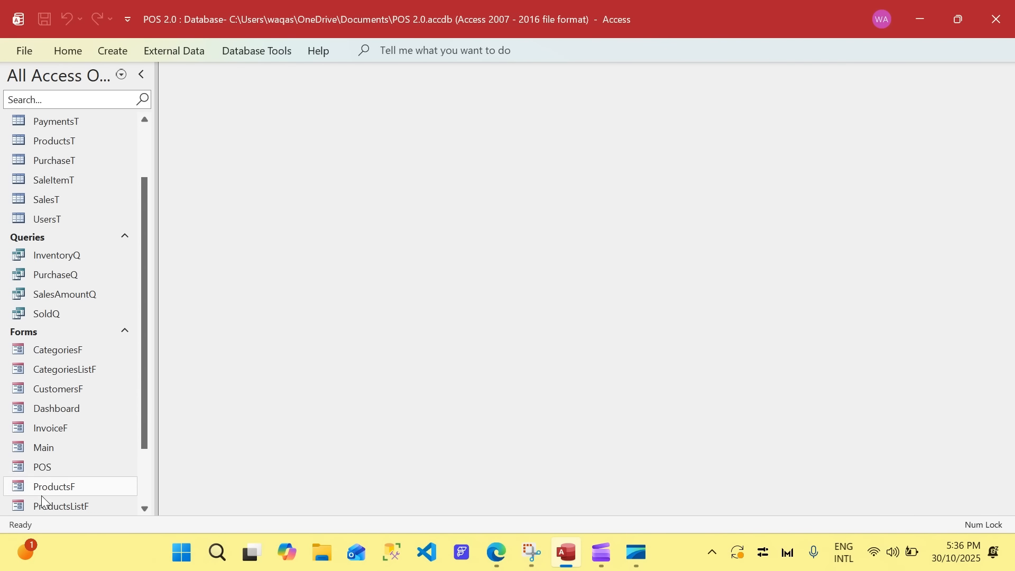
{"action": "double_click", "coordinate": [53, 454]}
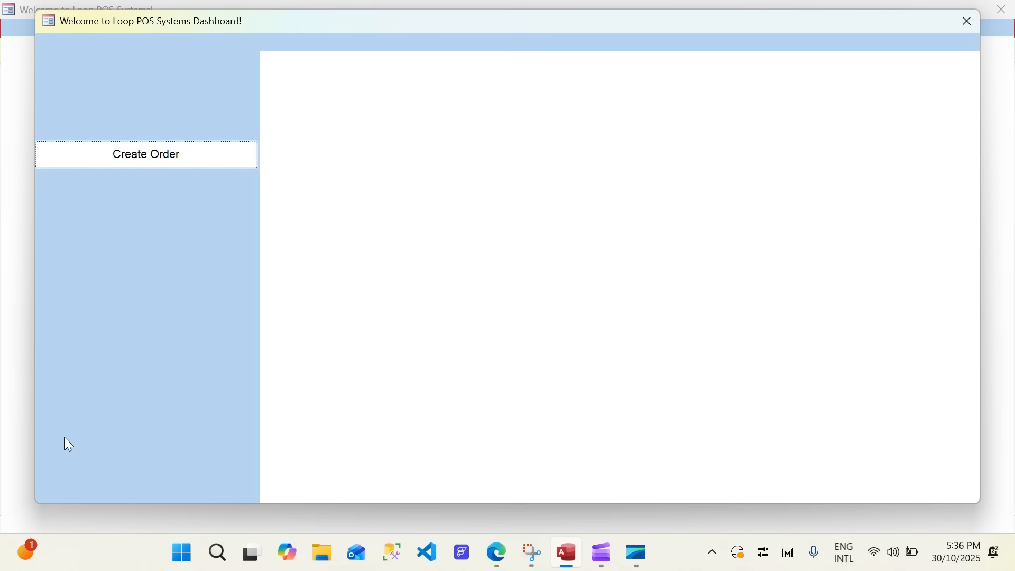
{"action": "left_click_drag", "start_coordinate": [571, 30], "coordinate": [576, 53]}
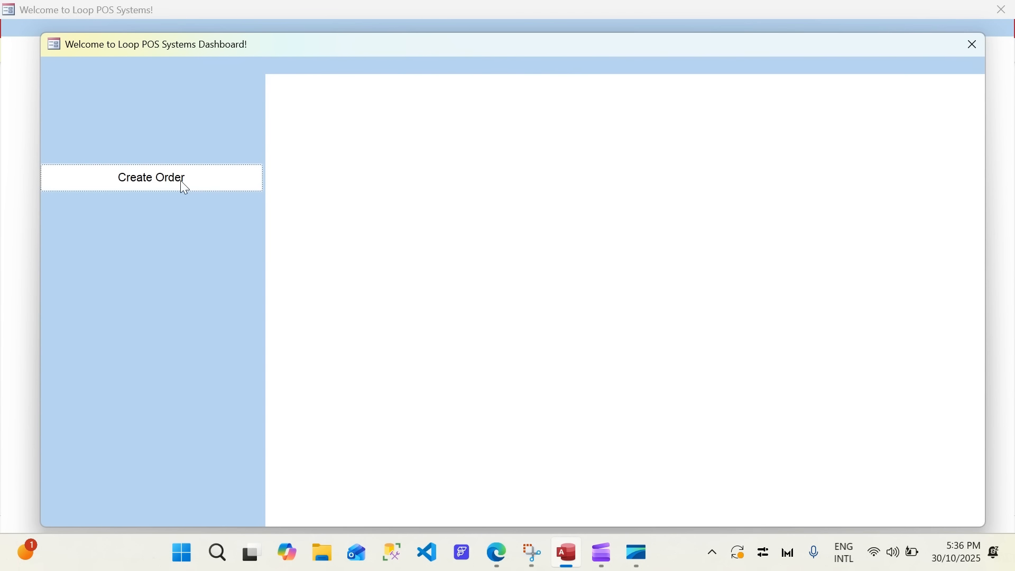
{"action": "left_click", "coordinate": [185, 189]}
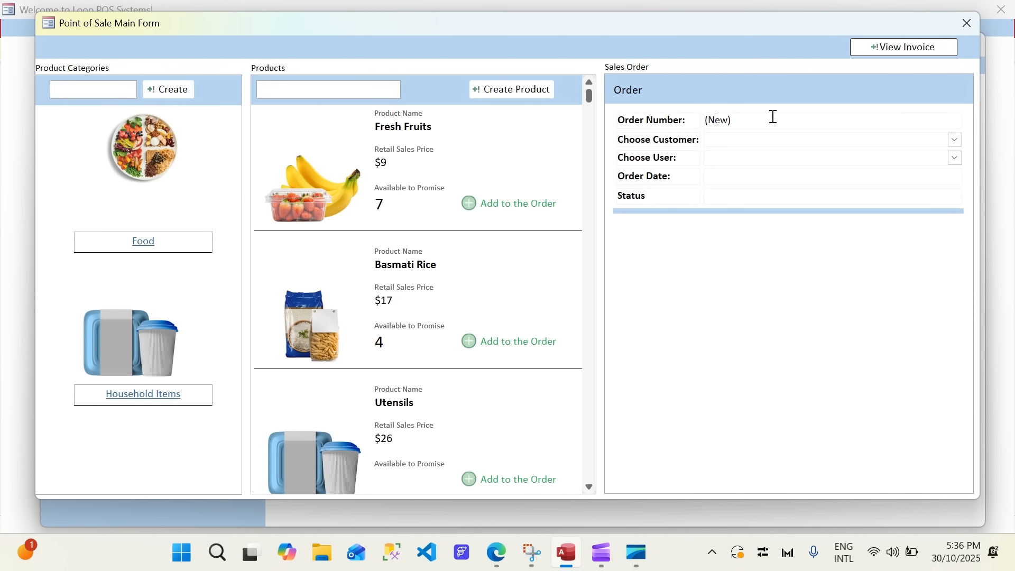
Choose the second listed customer and the second listed user for the new order, and add Fresh Fruits to it.
{"action": "left_click", "coordinate": [954, 139]}
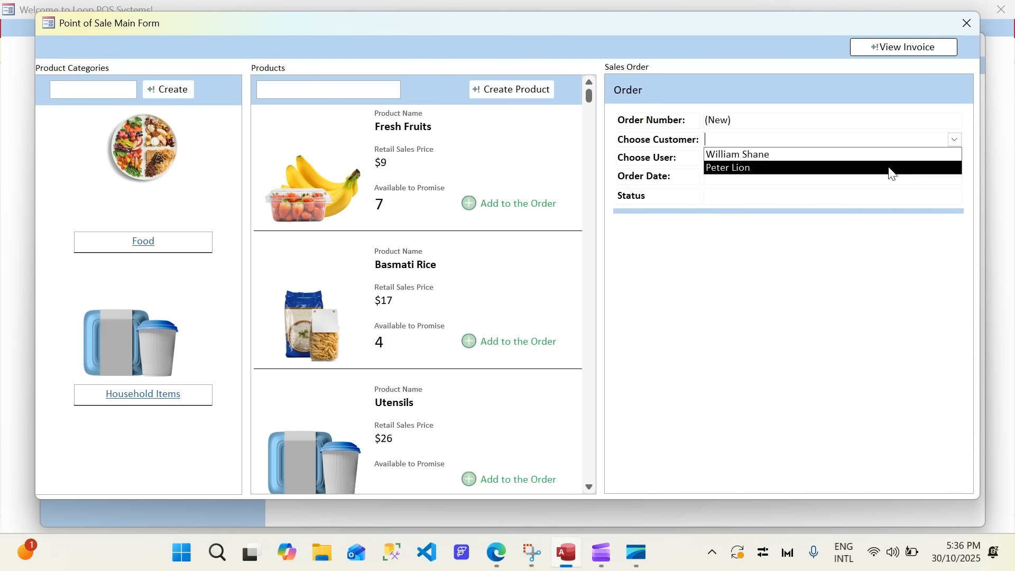
{"action": "left_click", "coordinate": [894, 170]}
{"action": "left_click", "coordinate": [955, 158]}
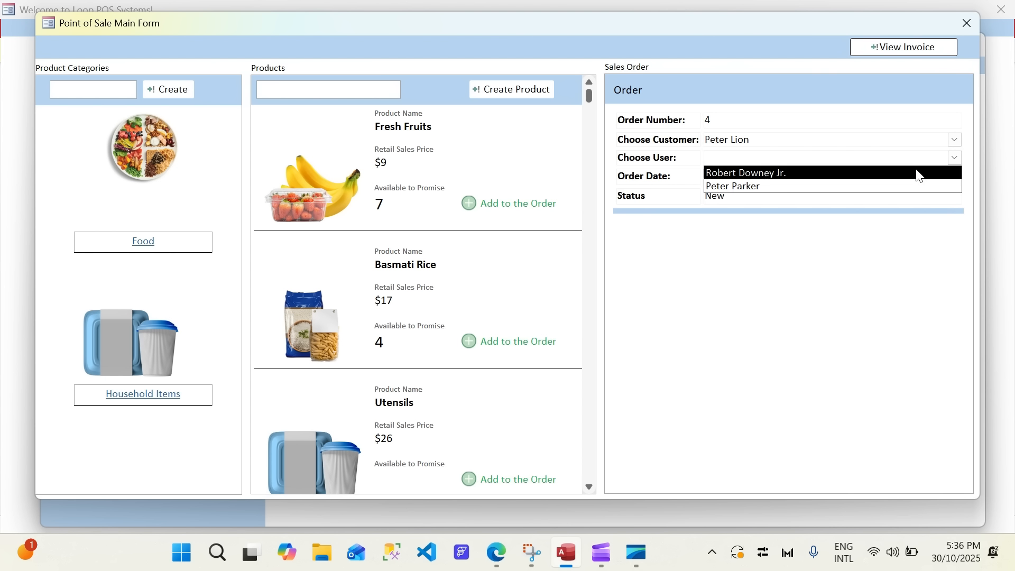
{"action": "left_click", "coordinate": [917, 185]}
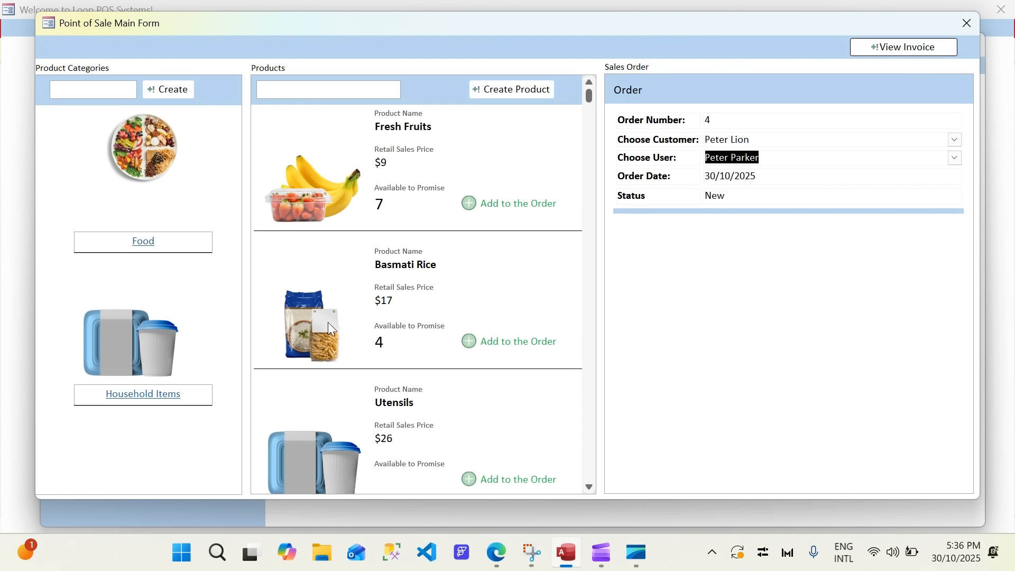
{"action": "left_click", "coordinate": [485, 207]}
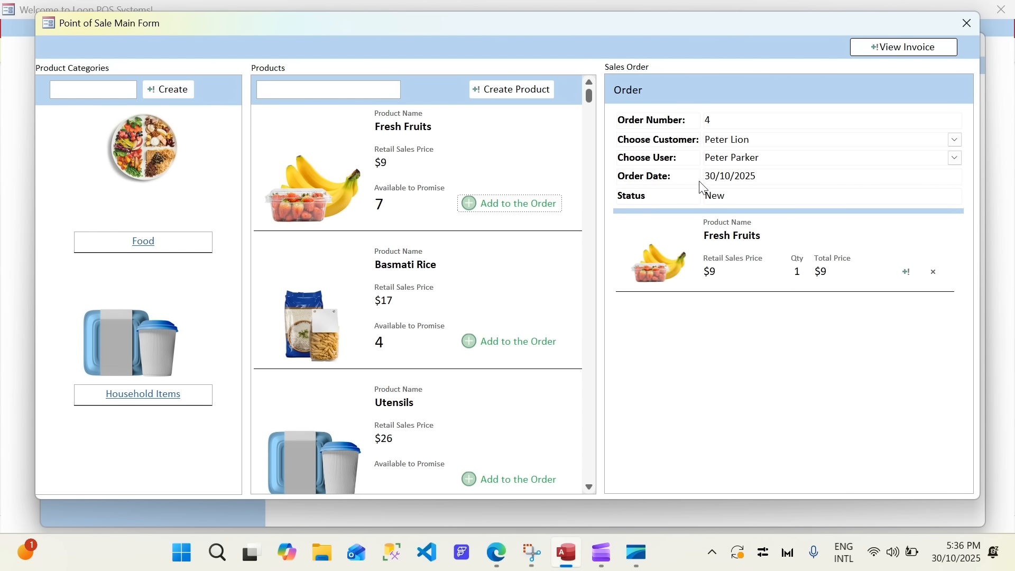
Open the order's invoice, try to close it with nothing collected, and dismiss the message.
{"action": "left_click", "coordinate": [907, 51]}
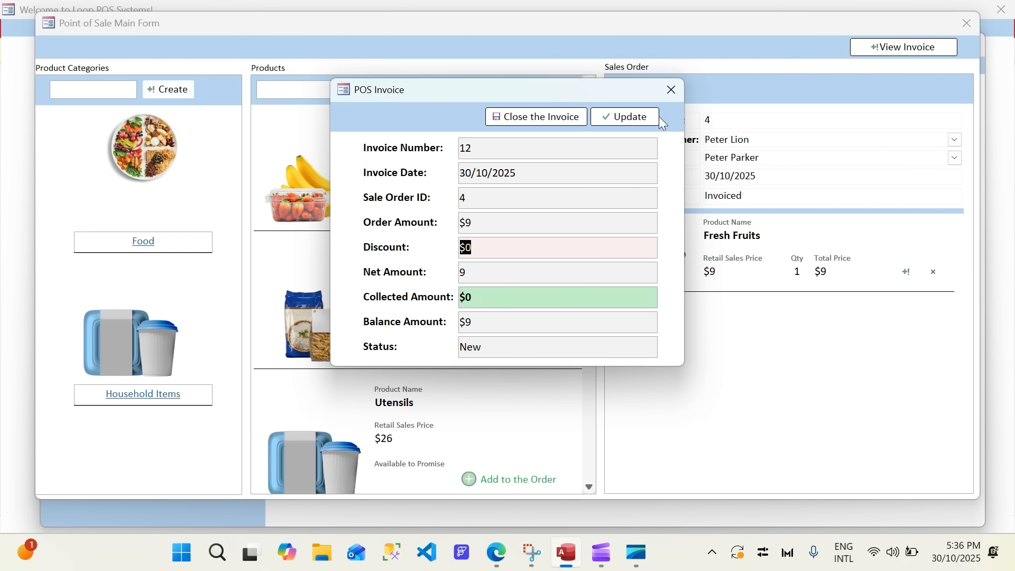
{"action": "left_click", "coordinate": [566, 123]}
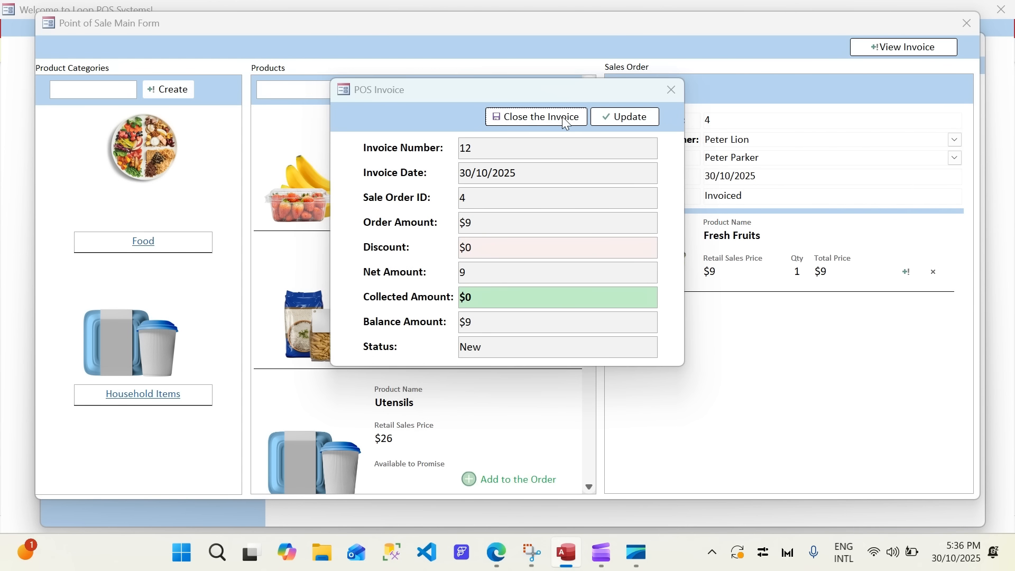
{"action": "left_click_drag", "start_coordinate": [555, 238], "coordinate": [533, 158]}
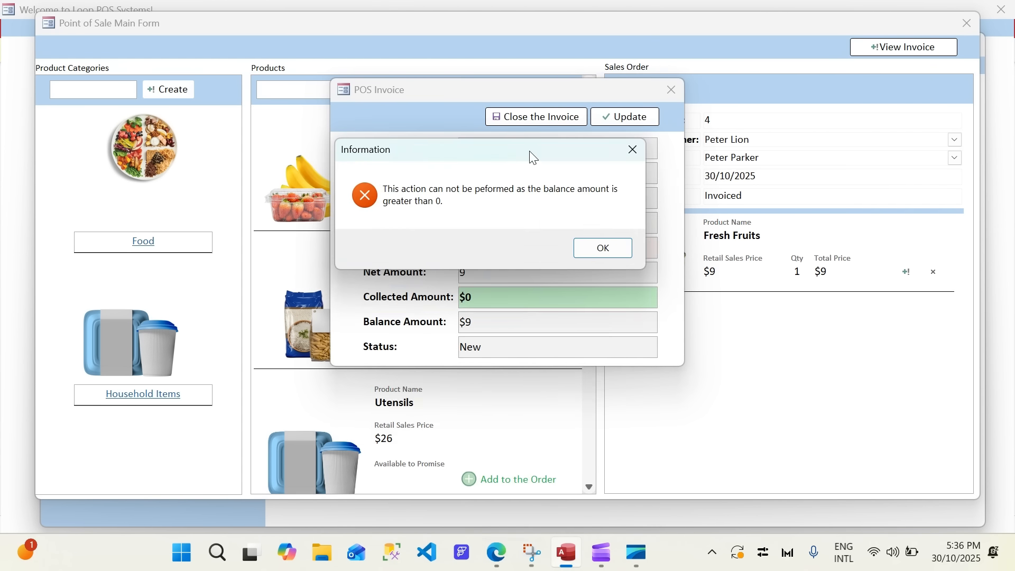
{"action": "left_click", "coordinate": [603, 248]}
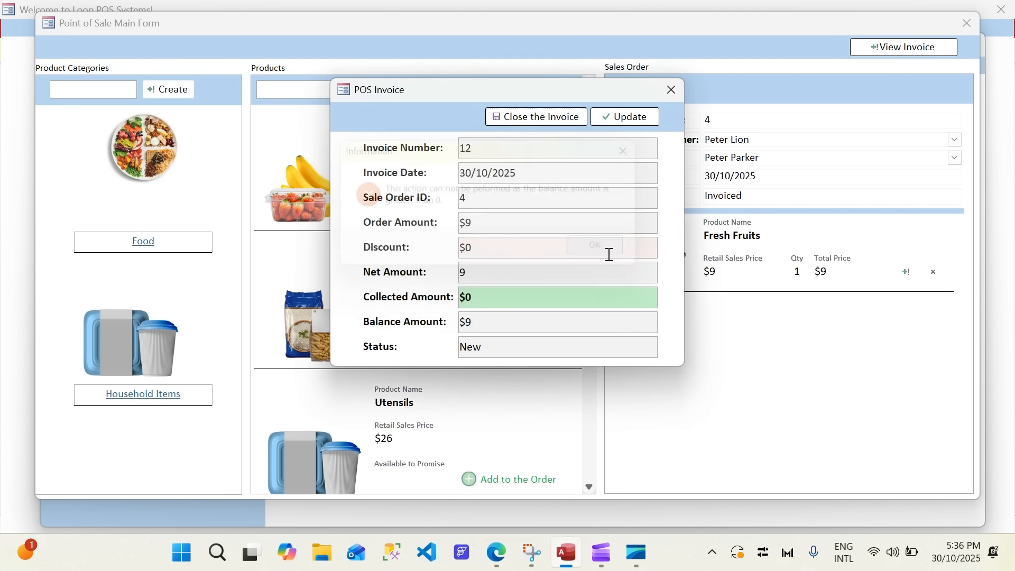
Set the invoice's collected amount to 8 and update the invoice.
{"action": "double_click", "coordinate": [519, 296]}
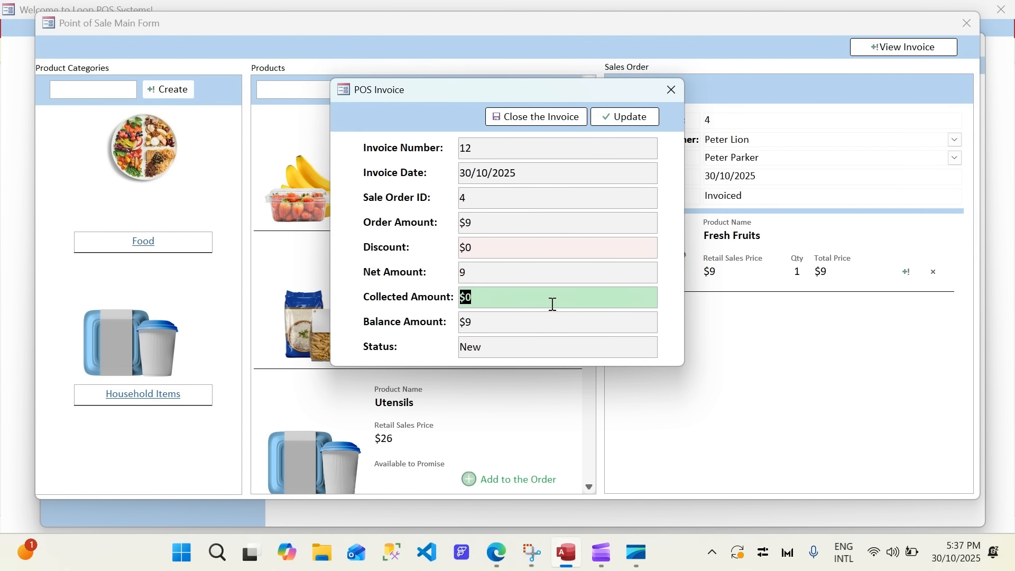
{"action": "type", "text": "9"}
{"action": "key", "text": "Return"}
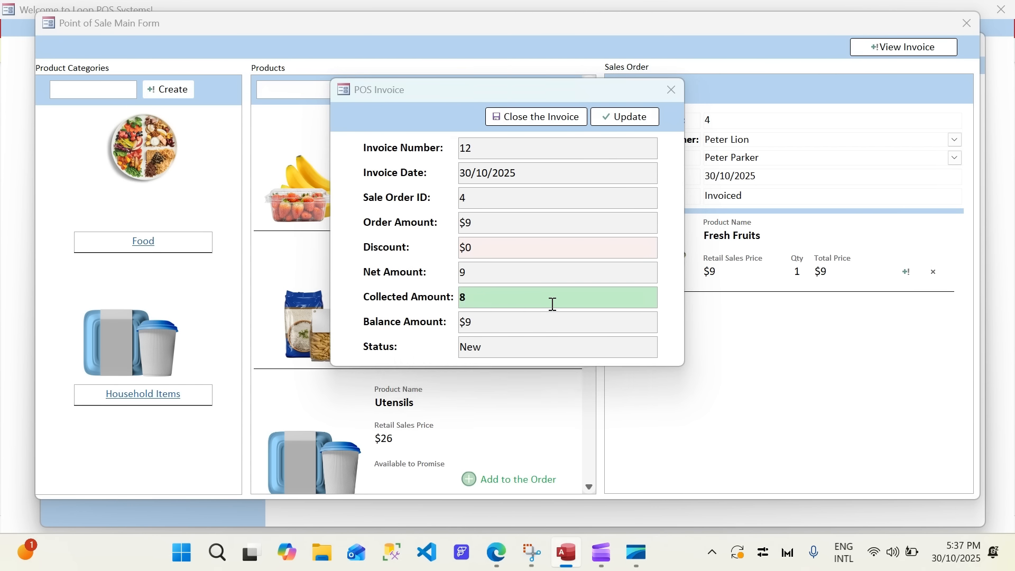
{"action": "key", "text": "Return"}
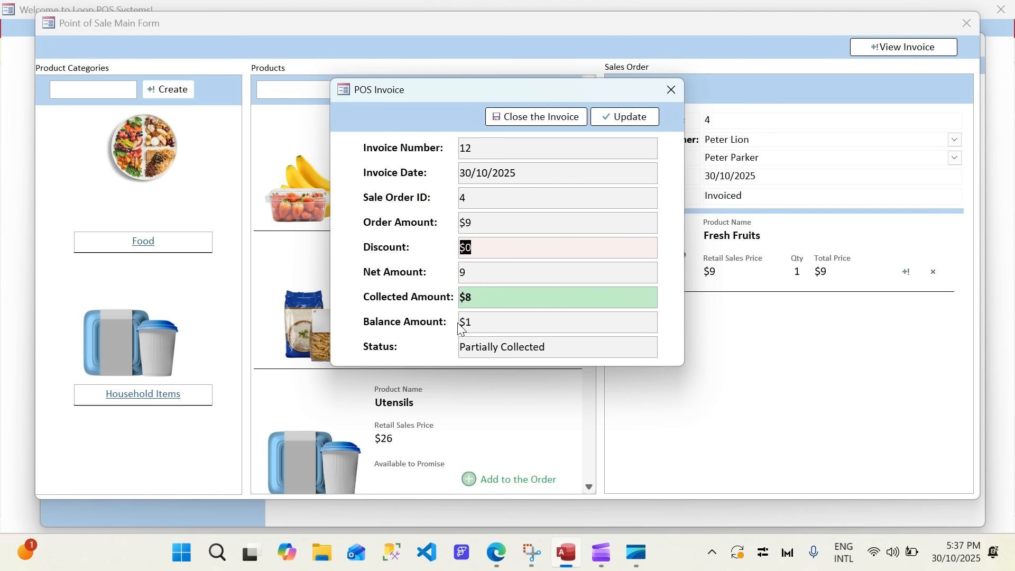
Try to close the partially collected invoice, dismiss the message, and close the invoice and point of sale forms.
{"action": "left_click", "coordinate": [538, 116]}
{"action": "left_click", "coordinate": [605, 330]}
{"action": "left_click_drag", "start_coordinate": [590, 90], "coordinate": [493, 129]}
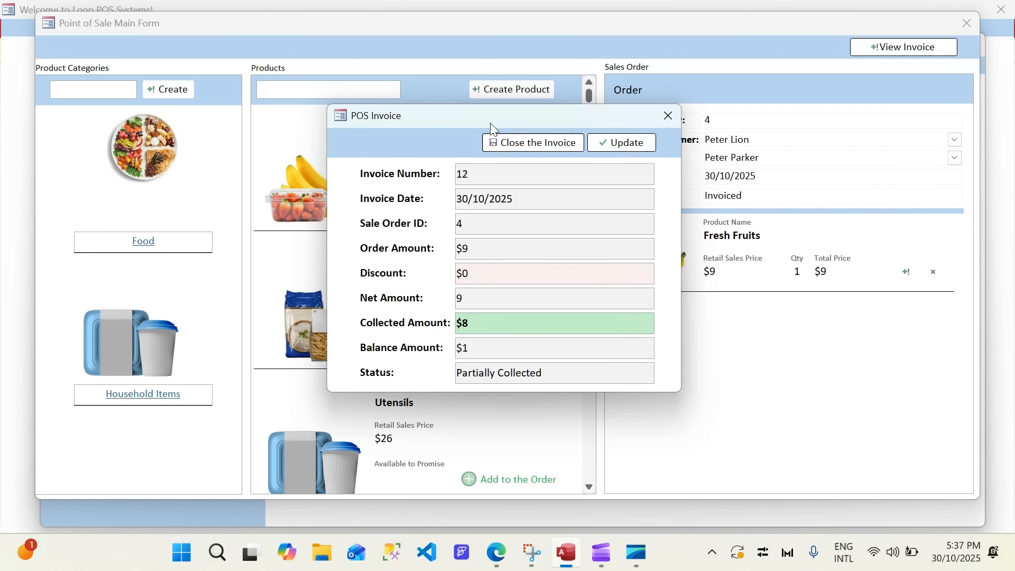
{"action": "left_click", "coordinate": [668, 117]}
{"action": "left_click", "coordinate": [968, 23]}
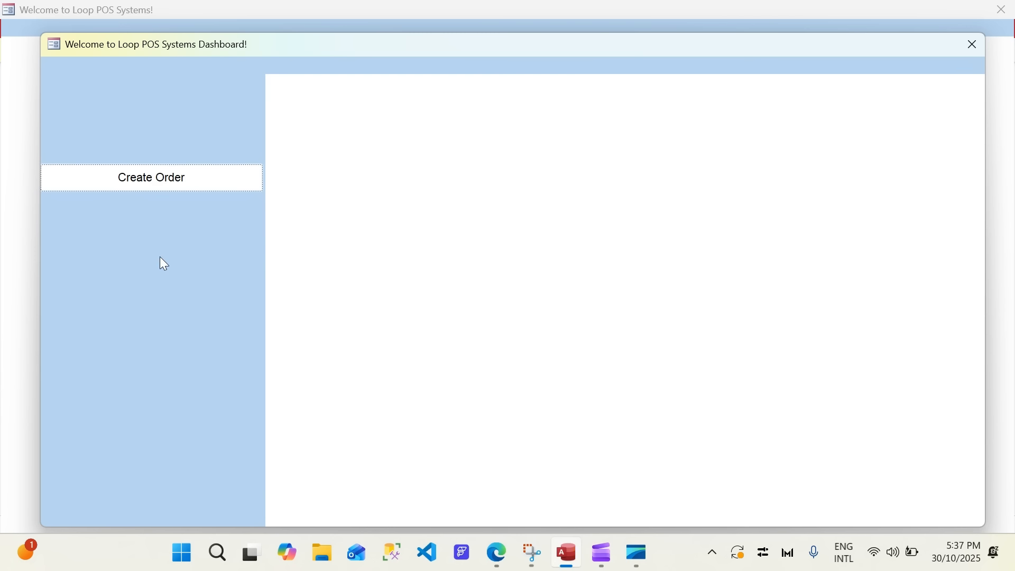
Switch the Dashboard form to Design View and close the Main welcome form.
{"action": "right_click", "coordinate": [569, 139]}
{"action": "left_click", "coordinate": [580, 181]}
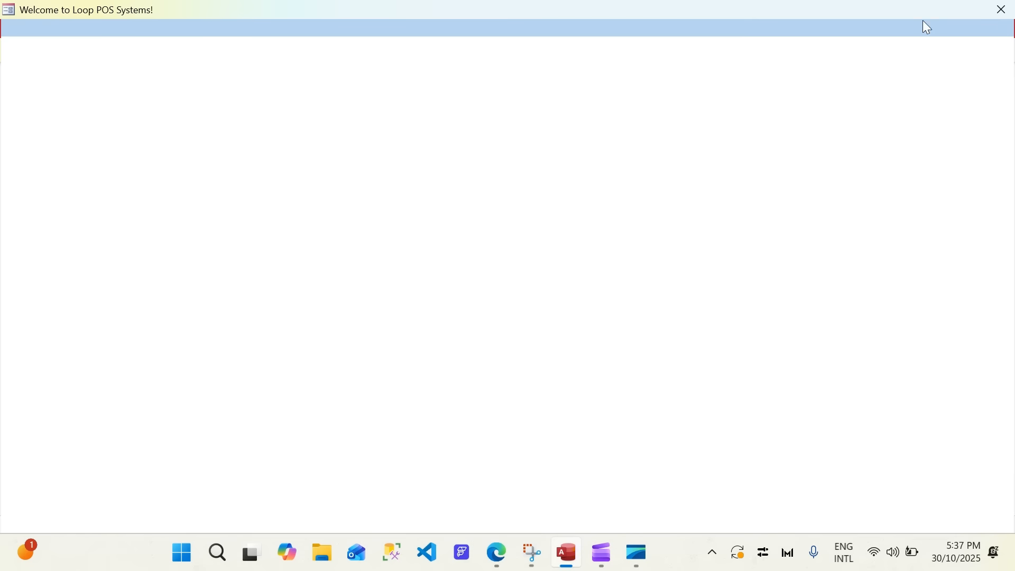
{"action": "right_click", "coordinate": [952, 11]}
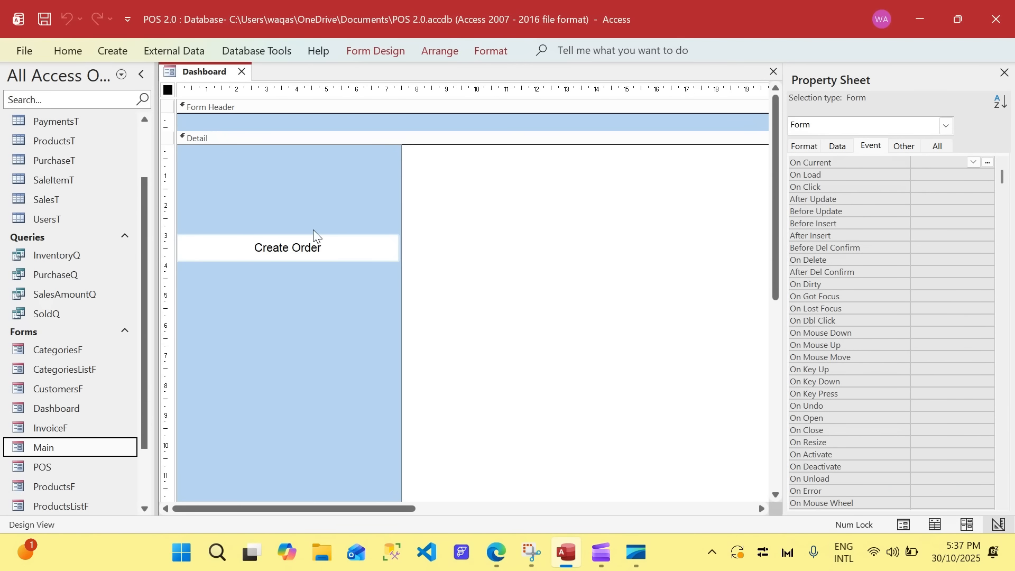
Widen the Create Order button slightly to meet the edge of the blue sidebar and keep it selected.
{"action": "left_click", "coordinate": [360, 252]}
{"action": "left_click_drag", "start_coordinate": [400, 248], "coordinate": [401, 248]}
{"action": "left_click", "coordinate": [460, 266]}
{"action": "left_click", "coordinate": [335, 236]}
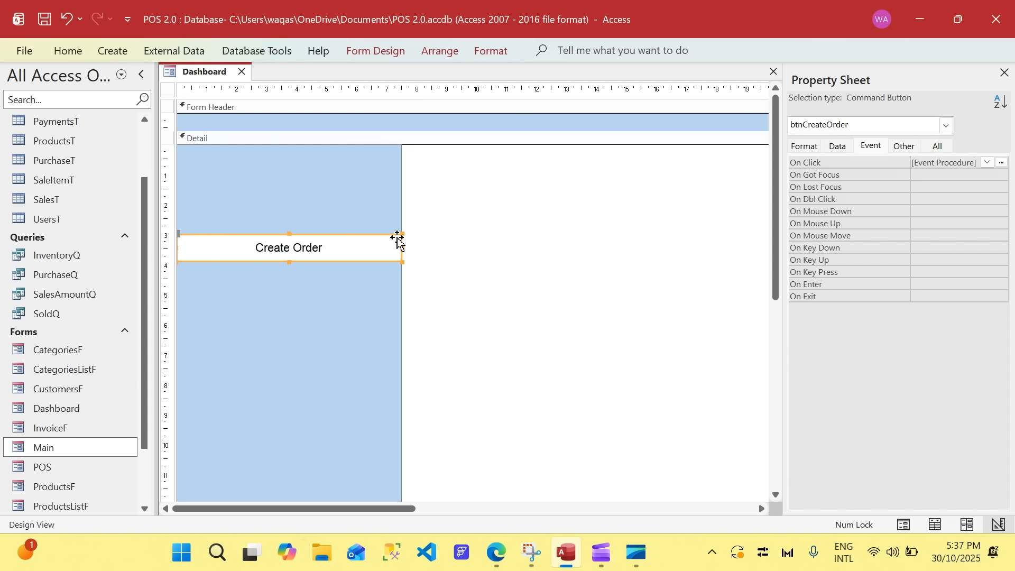
Open the CategoriesF form to check its content and close it again.
{"action": "left_click", "coordinate": [90, 356]}
{"action": "double_click", "coordinate": [90, 356]}
{"action": "left_click", "coordinate": [671, 99]}
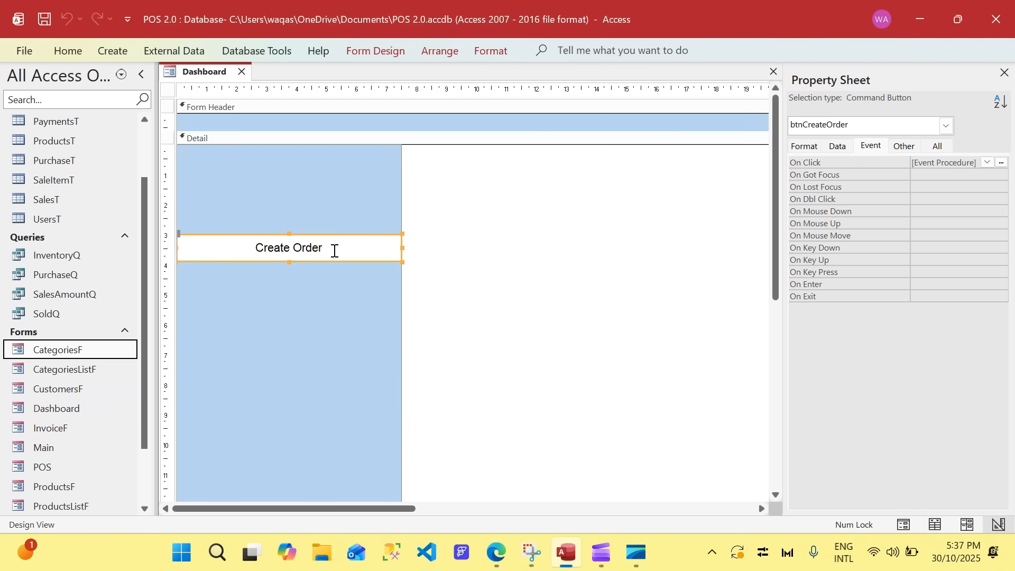
{"action": "key", "text": "ctrl+v"}
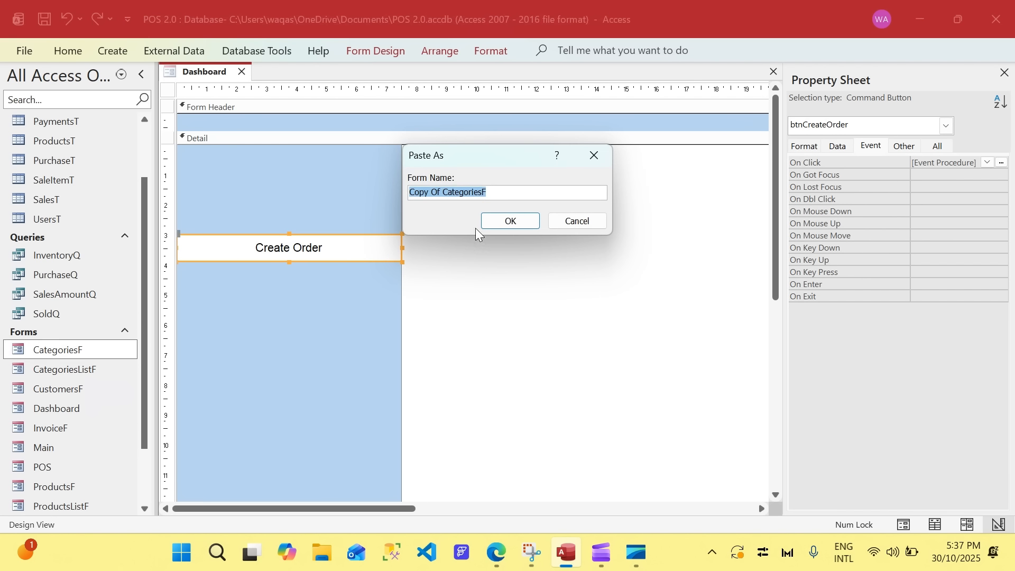
{"action": "left_click_drag", "start_coordinate": [444, 193], "coordinate": [317, 184]}
{"action": "key", "text": "BackSpace"}
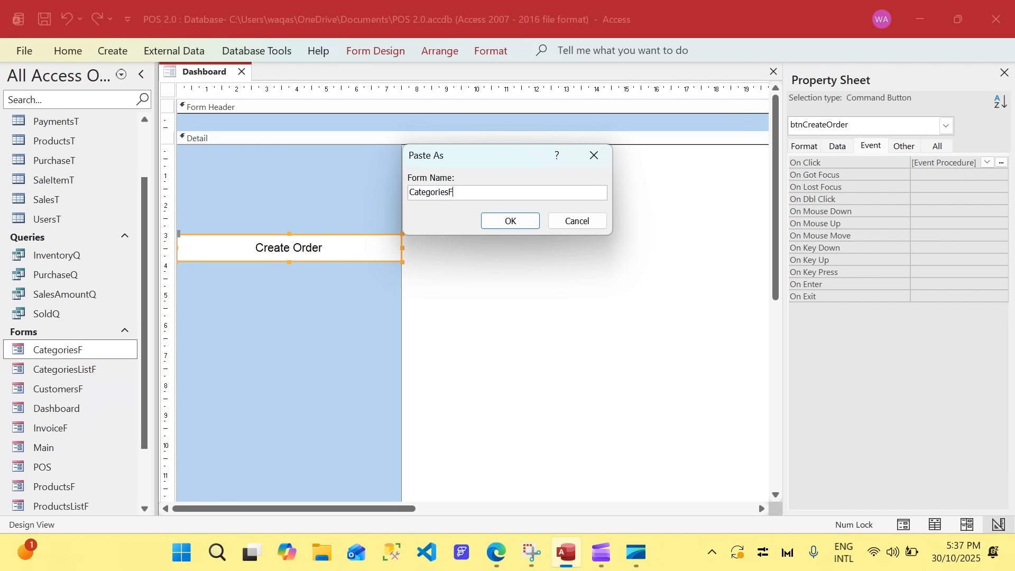
{"action": "key", "text": "BackSpace"}
{"action": "key", "text": "Home"}
{"action": "type", "text": "Manage"}
{"action": "left_click", "coordinate": [510, 222]}
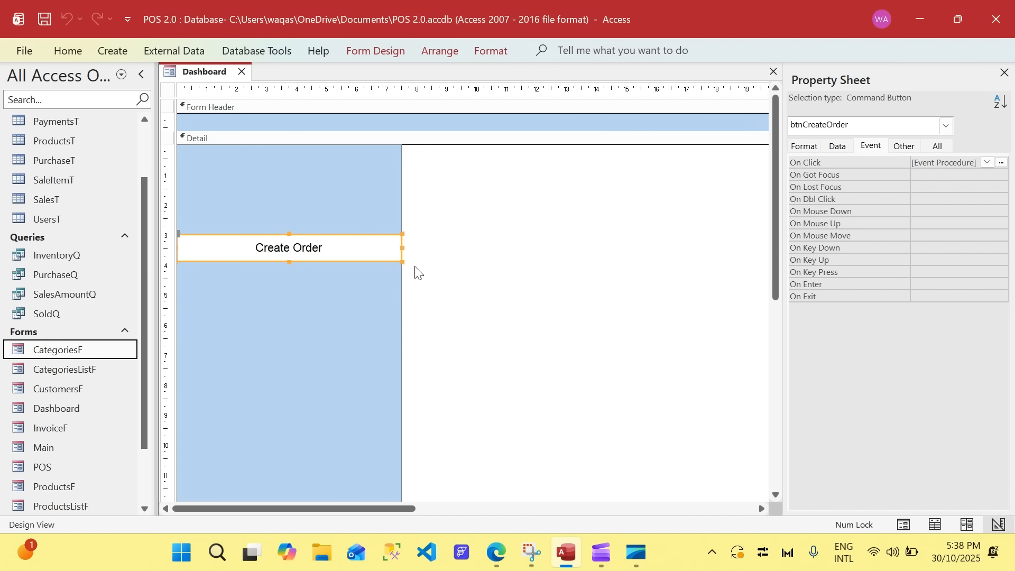
Paste a copy of the Create Order button below the original and caption it "Manage Categories".
{"action": "key", "text": "ctrl+v"}
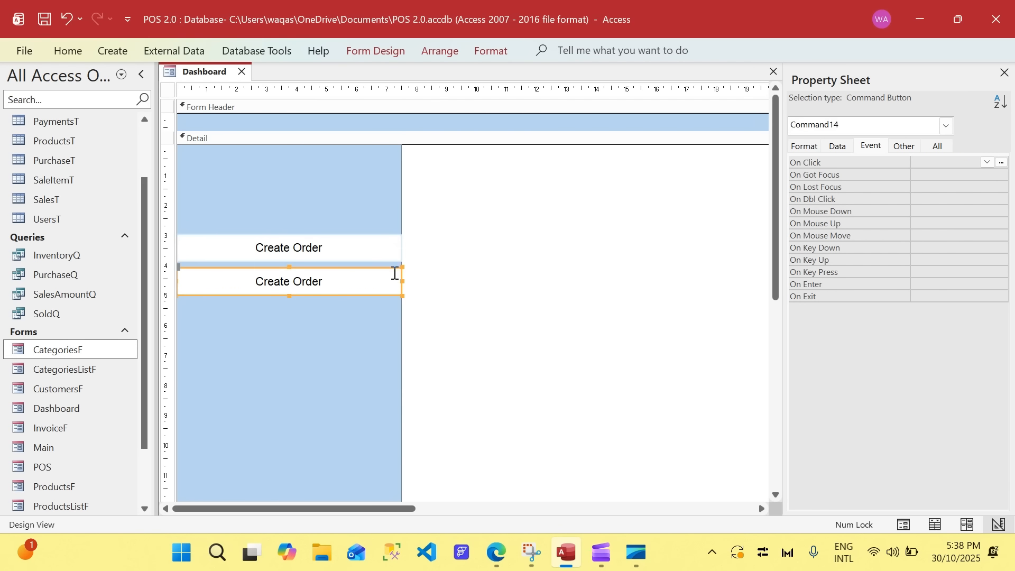
{"action": "left_click", "coordinate": [291, 285]}
{"action": "left_click_drag", "start_coordinate": [342, 282], "coordinate": [241, 273]}
{"action": "type", "text": "M"}
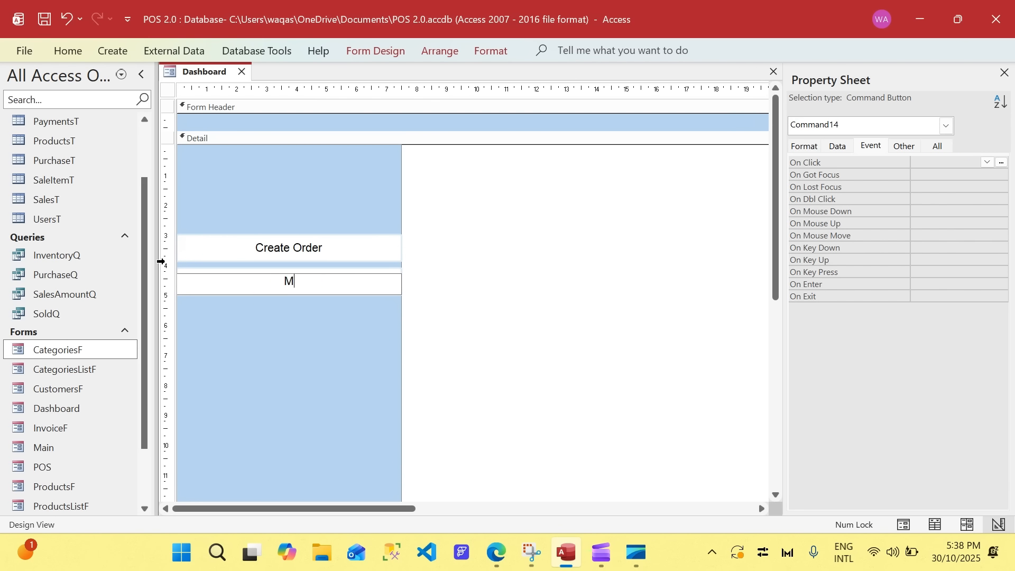
{"action": "type", "text": "anage Categorie"}
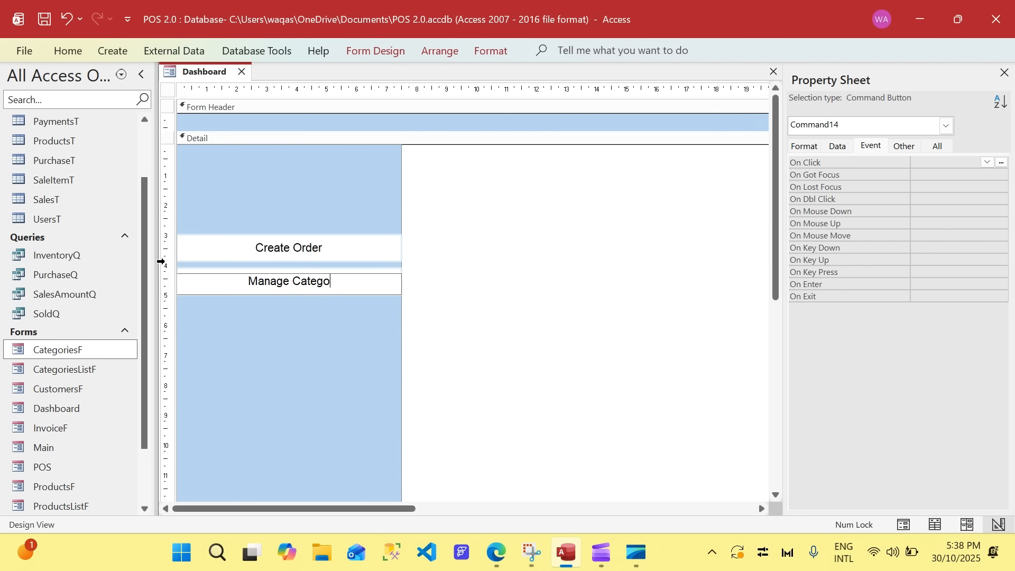
{"action": "key", "text": "BackSpace"}
{"action": "key", "text": "BackSpace"}
{"action": "type", "text": "\\"}
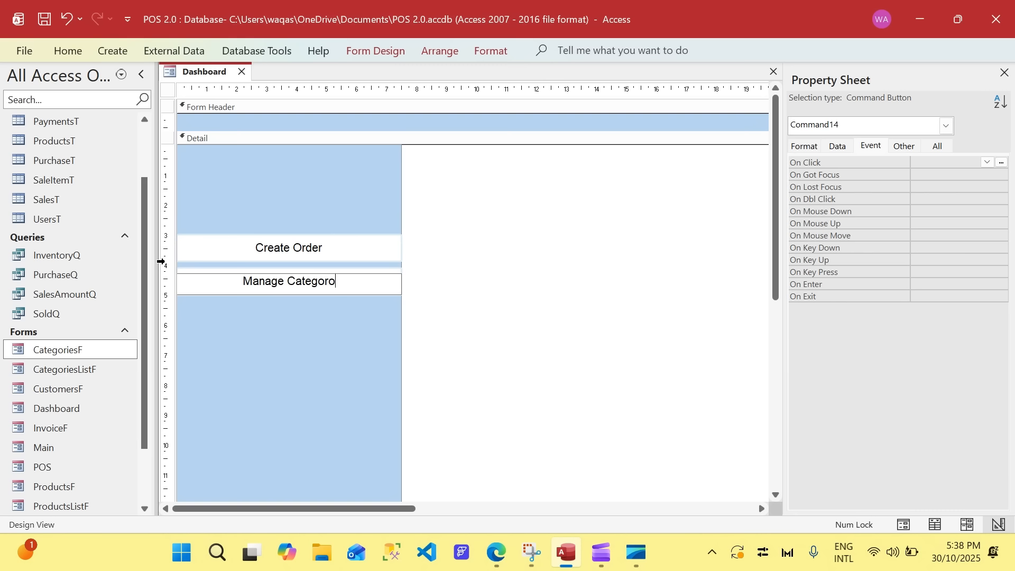
{"action": "key", "text": "BackSpace"}
{"action": "type", "text": "ies"}
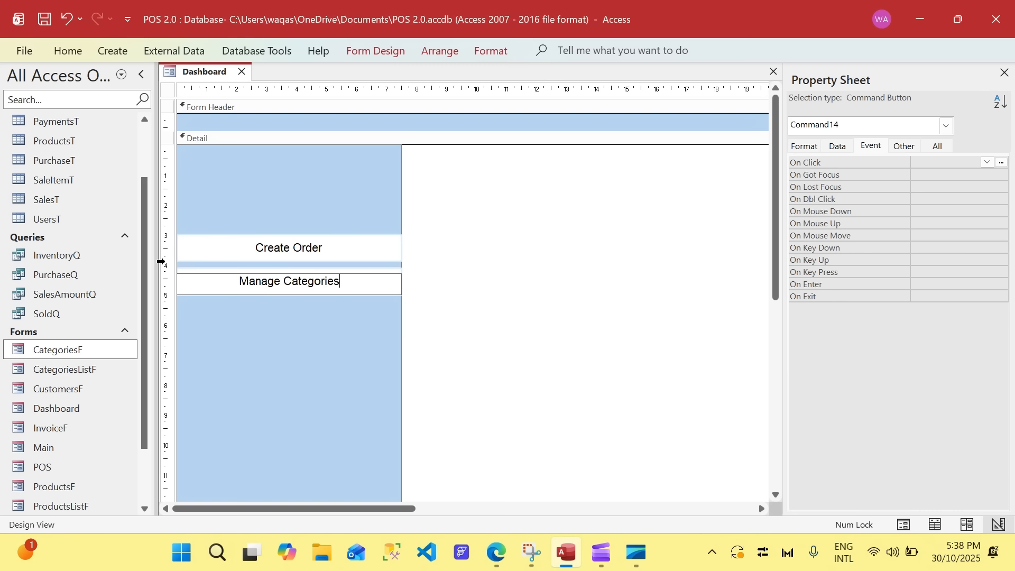
Open the CategoriesListF and CustomersF forms in turn to check their content, closing each one.
{"action": "double_click", "coordinate": [74, 370]}
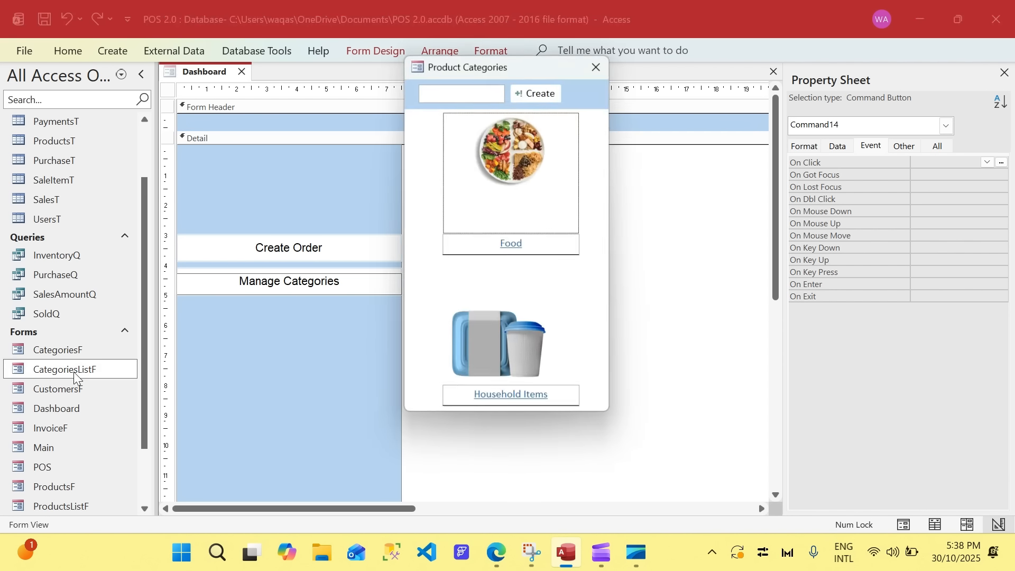
{"action": "left_click", "coordinate": [596, 67]}
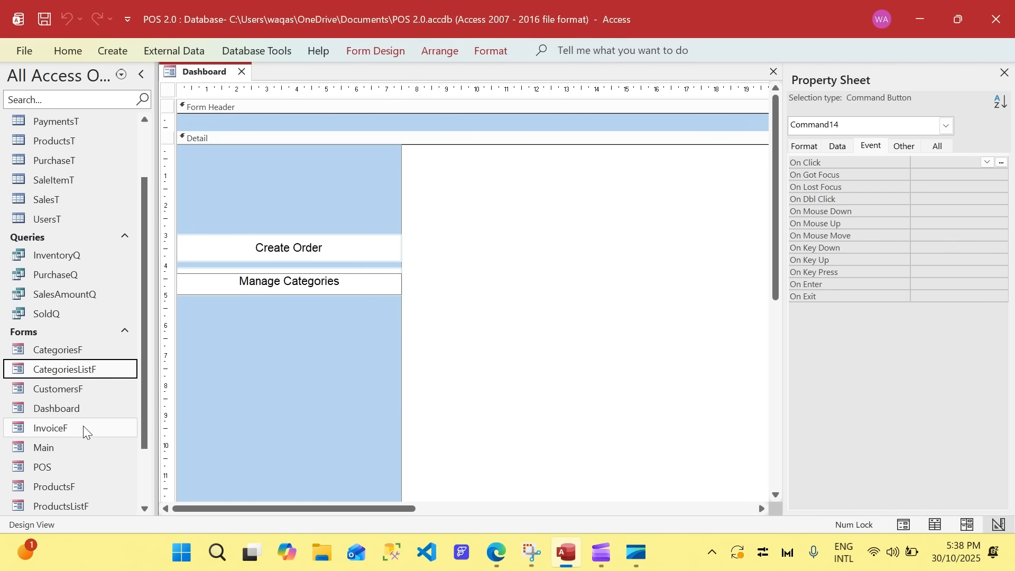
{"action": "double_click", "coordinate": [75, 397]}
{"action": "left_click", "coordinate": [665, 122]}
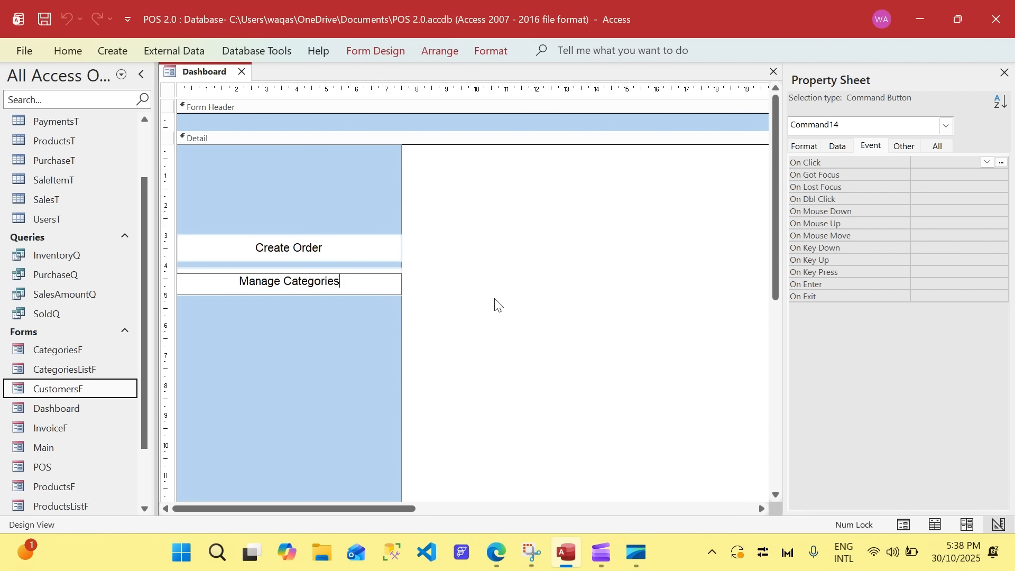
Duplicate the Manage Categories button below itself and change the copy's caption to "Manage Customers".
{"action": "left_click", "coordinate": [369, 290]}
{"action": "key", "text": "ctrl+c"}
{"action": "key", "text": "ctrl+v"}
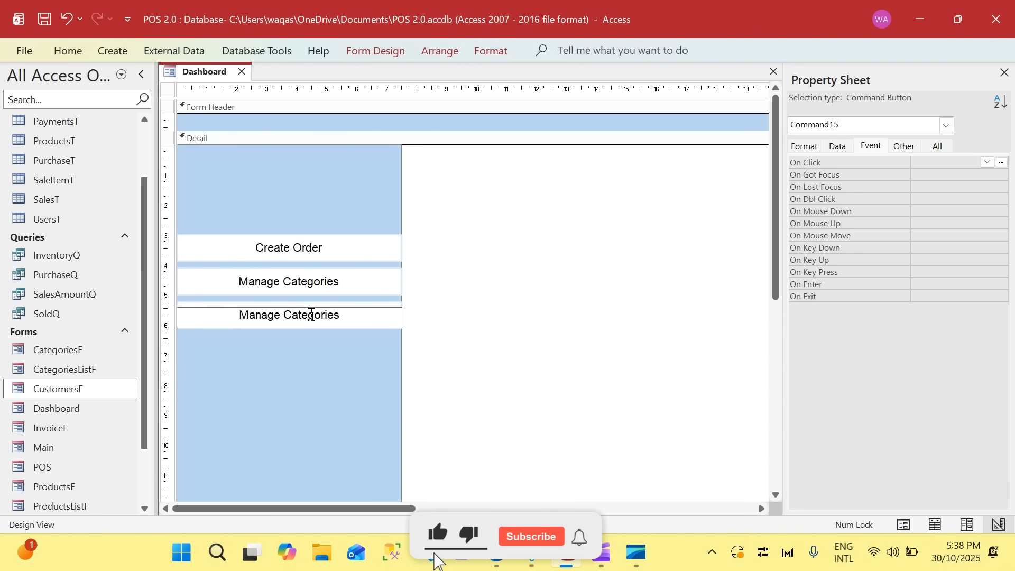
{"action": "double_click", "coordinate": [312, 315]}
{"action": "type", "text": "Customers"}
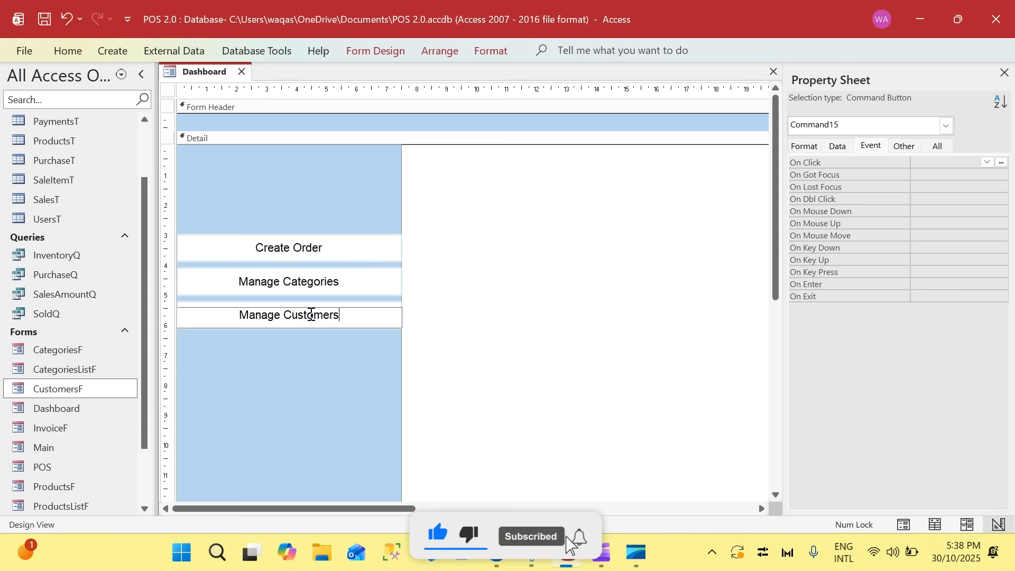
{"action": "left_click", "coordinate": [228, 410]}
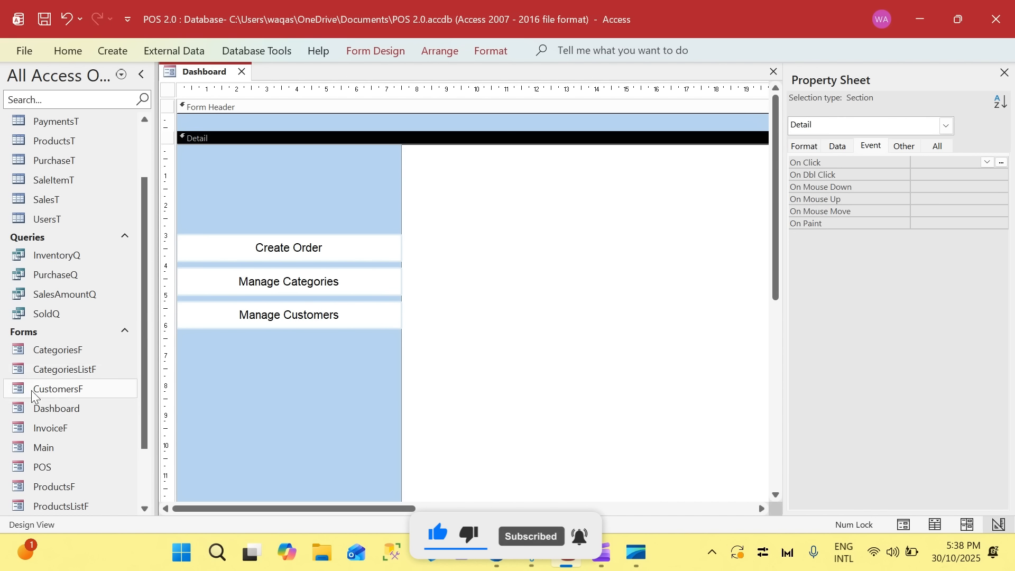
Swap the positions of the Manage Categories and Manage Customers buttons so that Manage Customers sits directly below Create Order.
{"action": "left_click", "coordinate": [352, 287]}
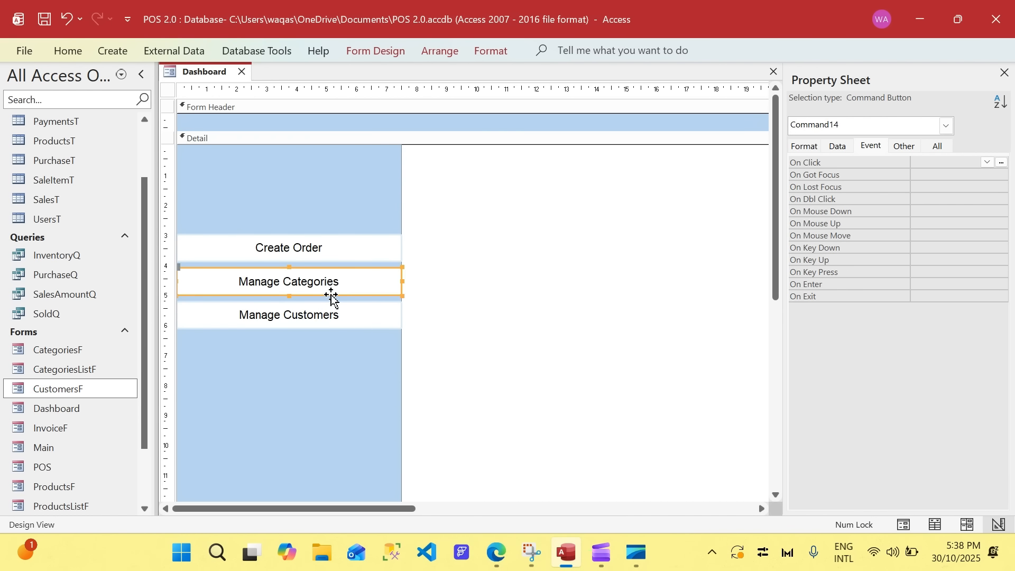
{"action": "left_click_drag", "start_coordinate": [332, 295], "coordinate": [357, 285]}
{"action": "left_click", "coordinate": [362, 318], "text": "shift"}
{"action": "left_click", "coordinate": [441, 321]}
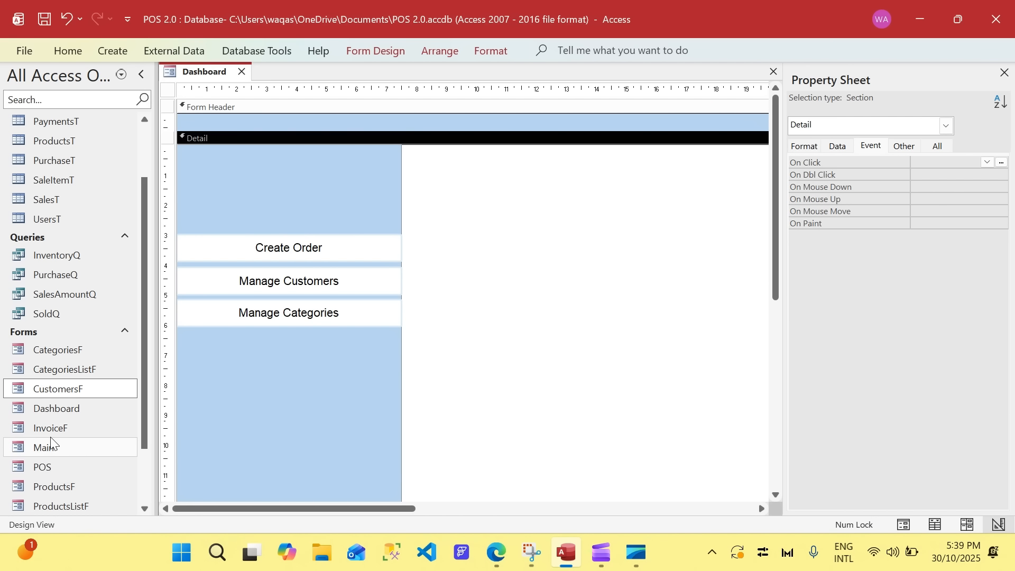
Open the ProductsF form to check its content and close it again.
{"action": "scroll", "coordinate": [74, 434], "scroll_direction": "down", "scroll_amount": 2}
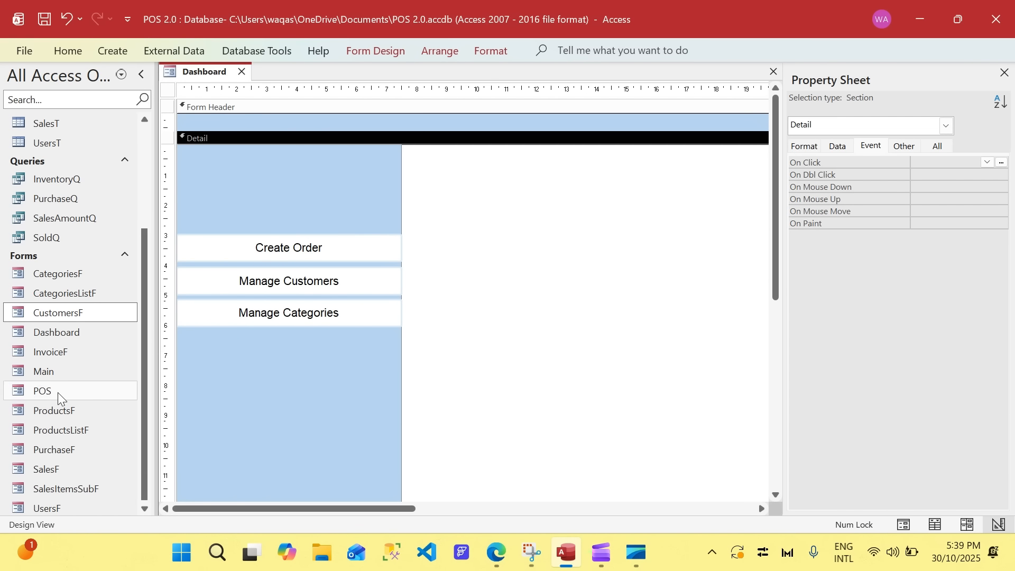
{"action": "double_click", "coordinate": [64, 414]}
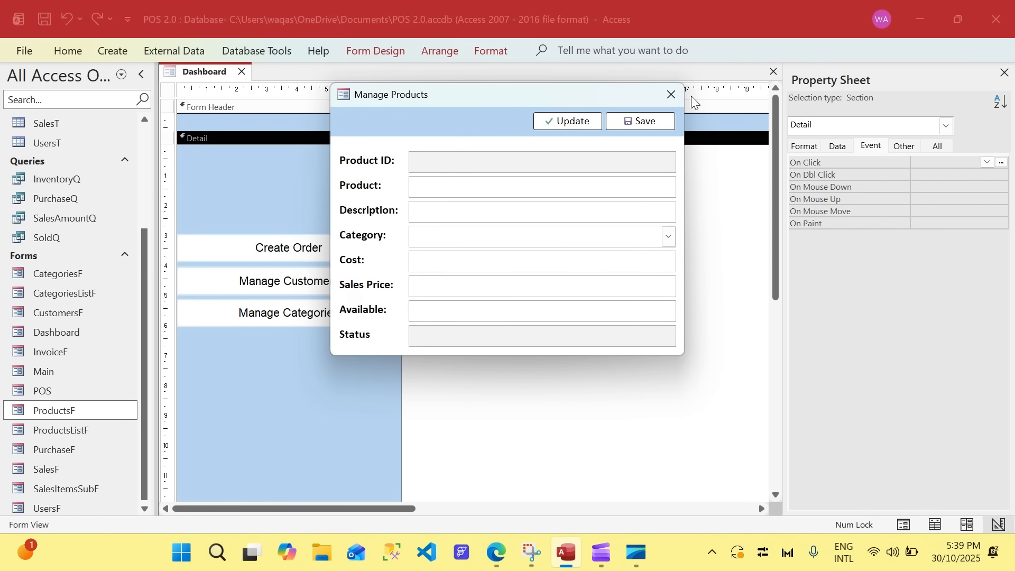
{"action": "left_click", "coordinate": [667, 97]}
Paste a copy of the Manage Categories button below itself and change the upper button's caption to "Manage Products".
{"action": "left_click", "coordinate": [337, 322]}
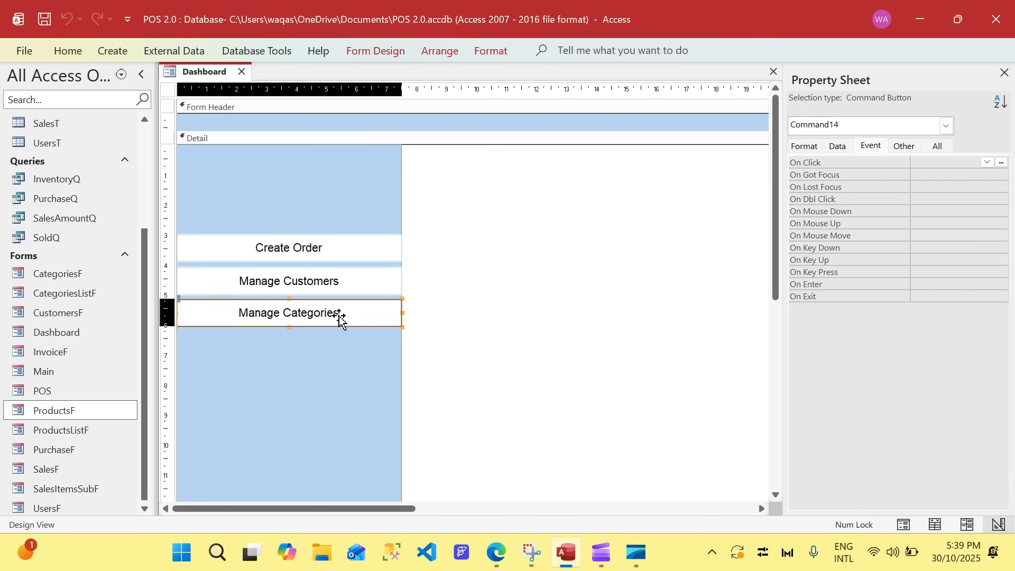
{"action": "key", "text": "ctrl+c"}
{"action": "key", "text": "ctrl+v"}
{"action": "left_click", "coordinate": [307, 311]}
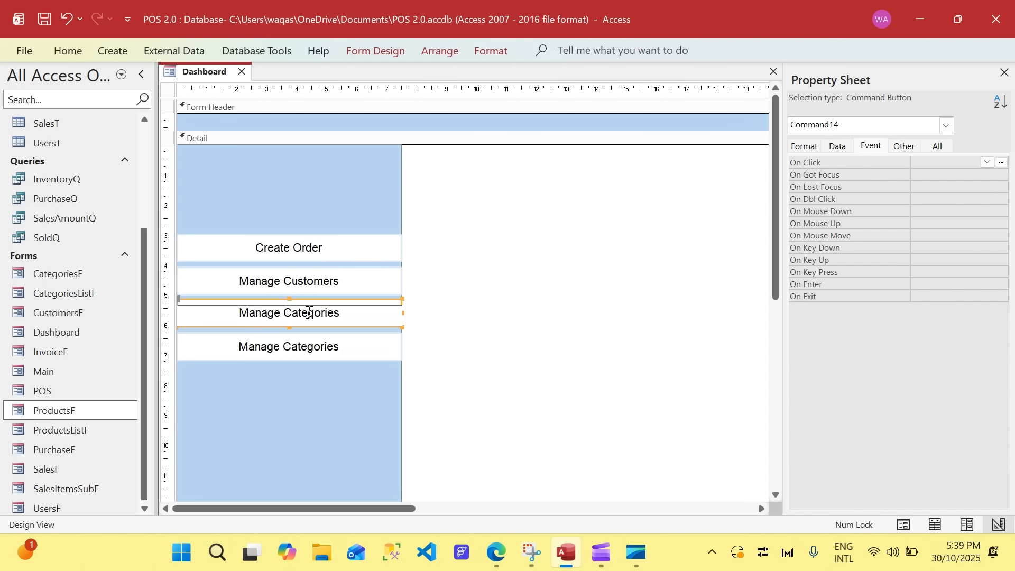
{"action": "double_click", "coordinate": [310, 313]}
{"action": "type", "text": "Products"}
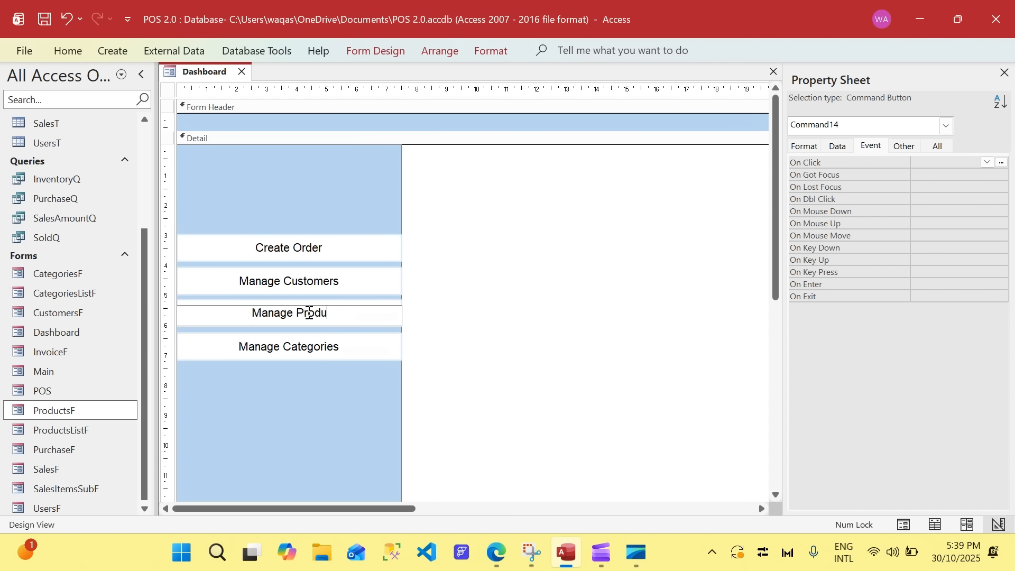
Open the ProductsListF, PurchaseF, SalesF, SalesItemsSubF and UsersF forms in turn to check their content, closing each one.
{"action": "double_click", "coordinate": [61, 431]}
{"action": "left_click", "coordinate": [676, 75]}
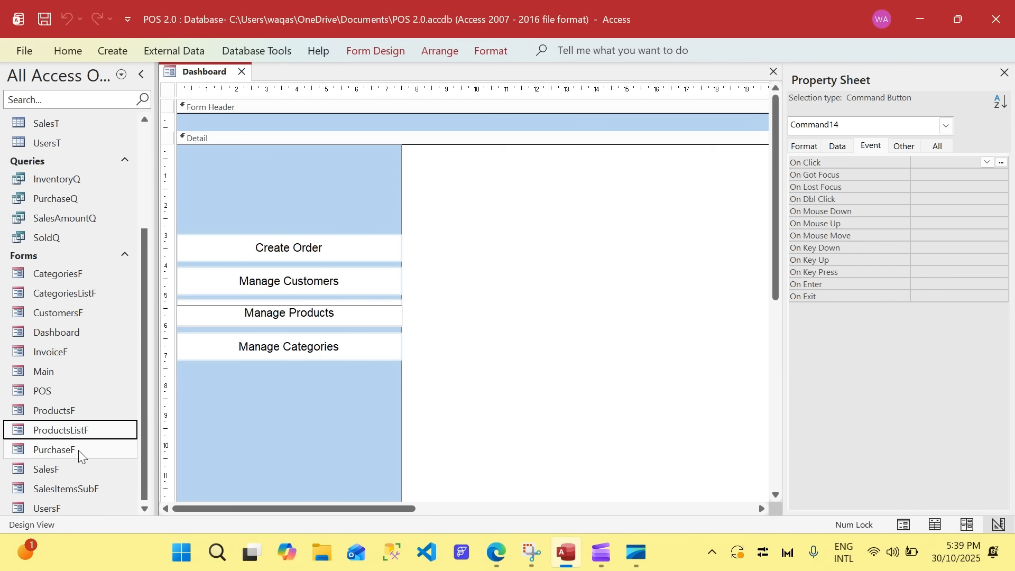
{"action": "double_click", "coordinate": [78, 449]}
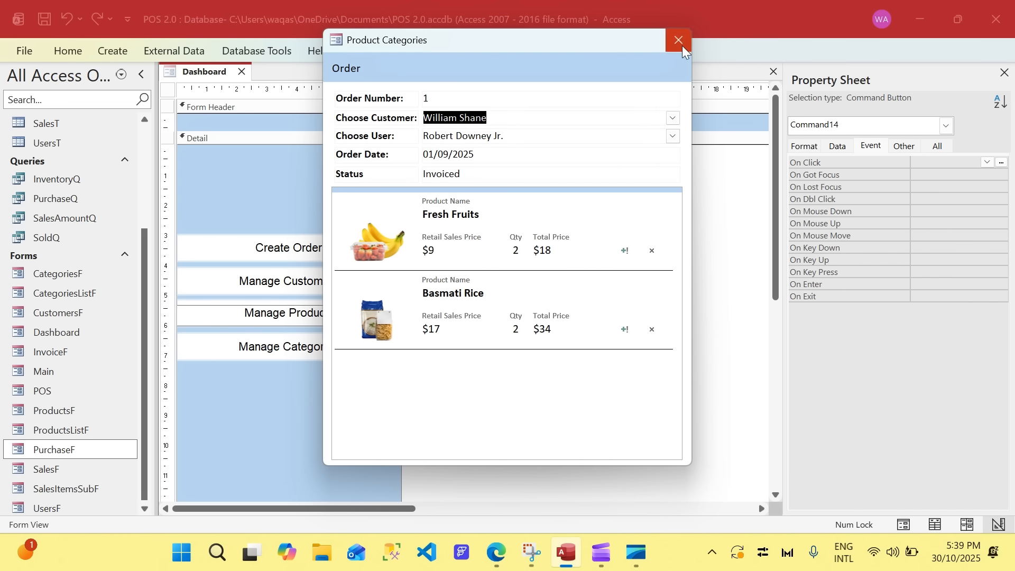
{"action": "left_click", "coordinate": [503, 116]}
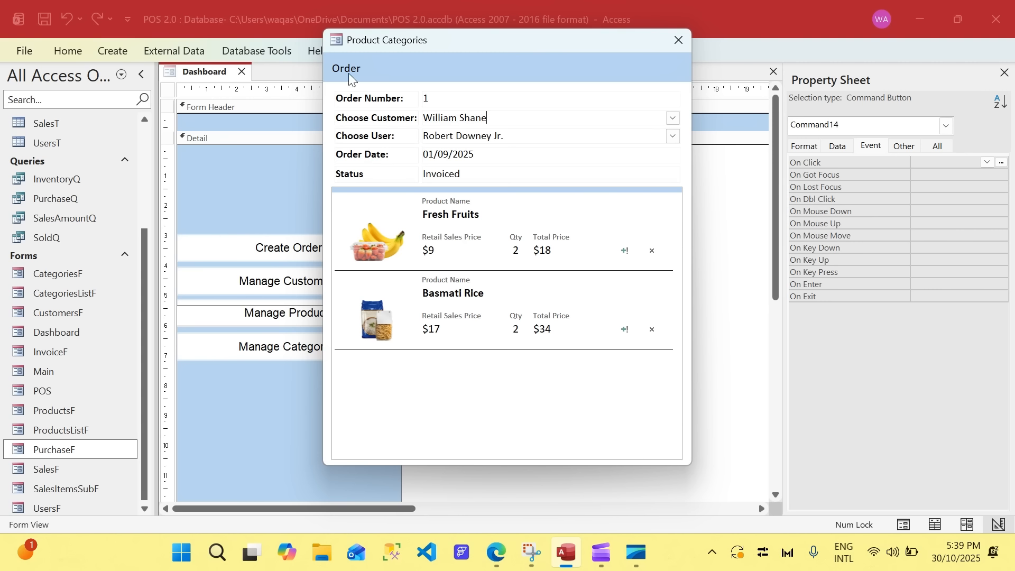
{"action": "left_click", "coordinate": [677, 41]}
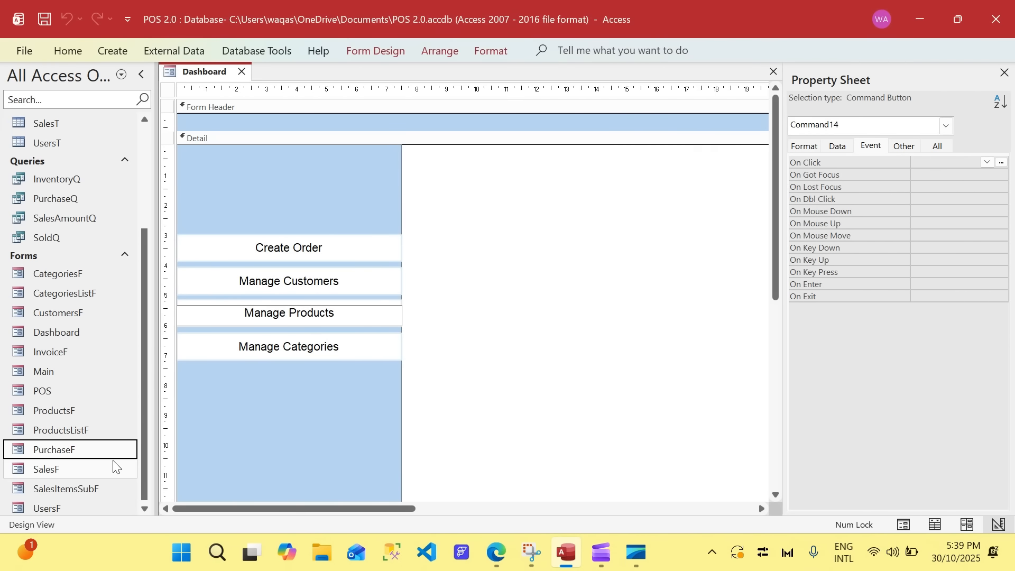
{"action": "double_click", "coordinate": [65, 468]}
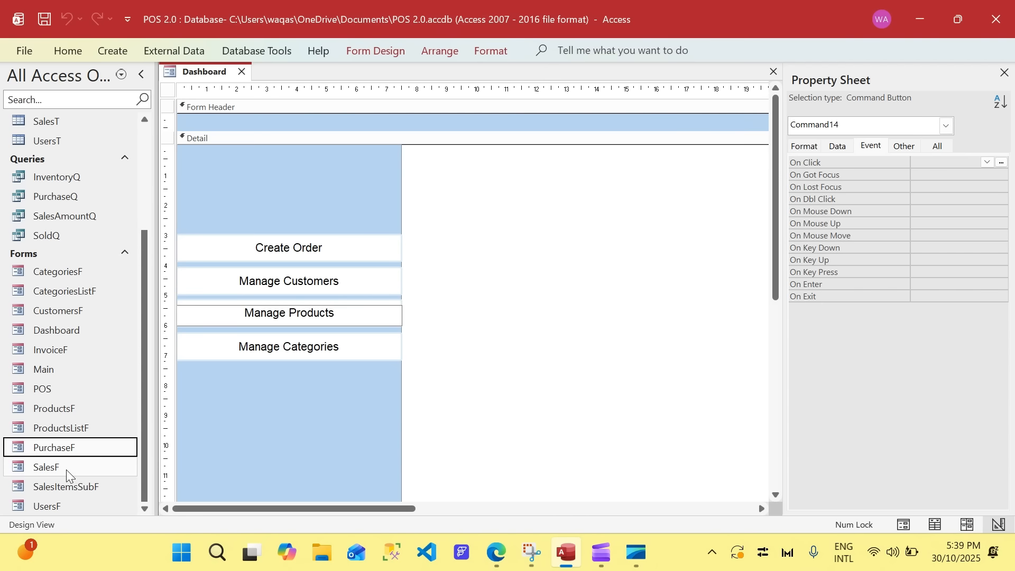
{"action": "left_click", "coordinate": [678, 40]}
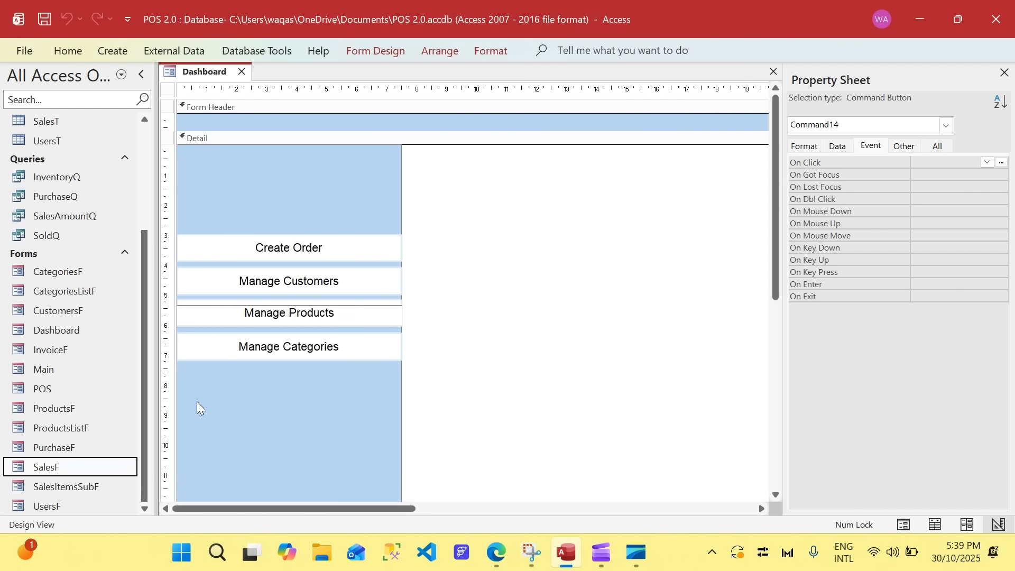
{"action": "double_click", "coordinate": [77, 486]}
{"action": "left_click", "coordinate": [670, 98]}
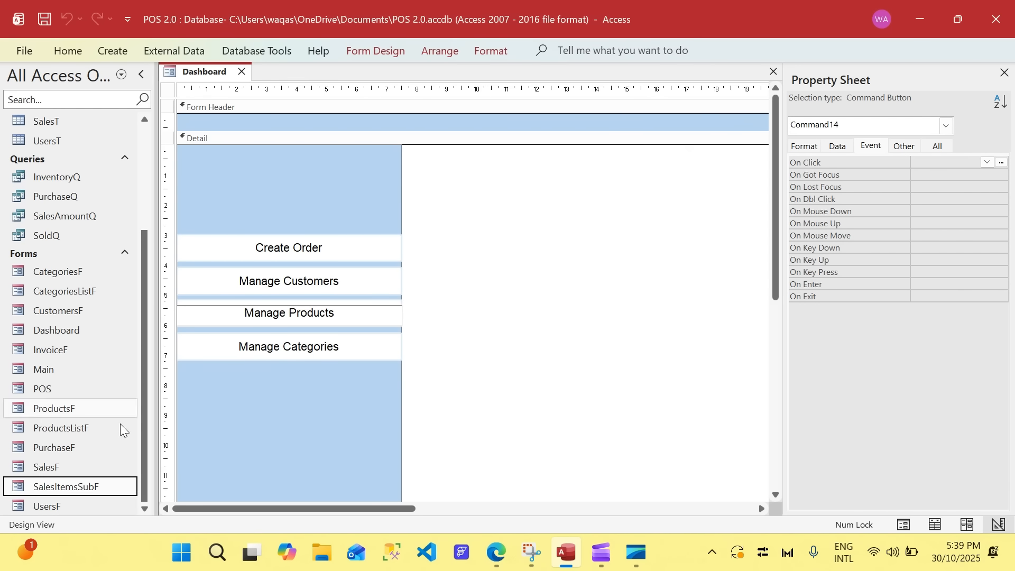
{"action": "double_click", "coordinate": [47, 506]}
{"action": "left_click", "coordinate": [658, 108]}
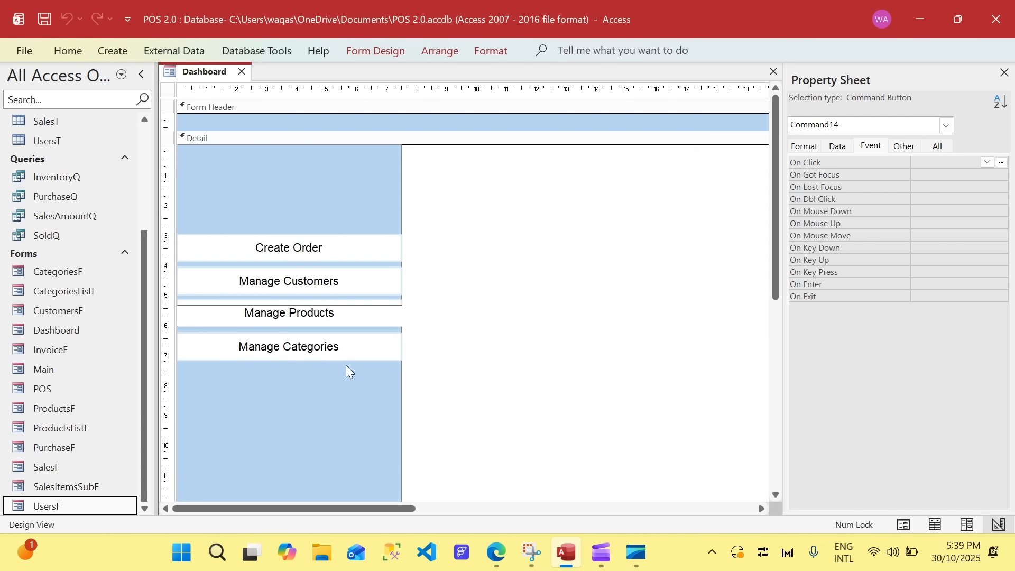
Duplicate the Manage Categories button below itself and change the copy's caption to "Manage Users".
{"action": "left_click", "coordinate": [351, 346]}
{"action": "key", "text": "ctrl+d"}
{"action": "double_click", "coordinate": [324, 379]}
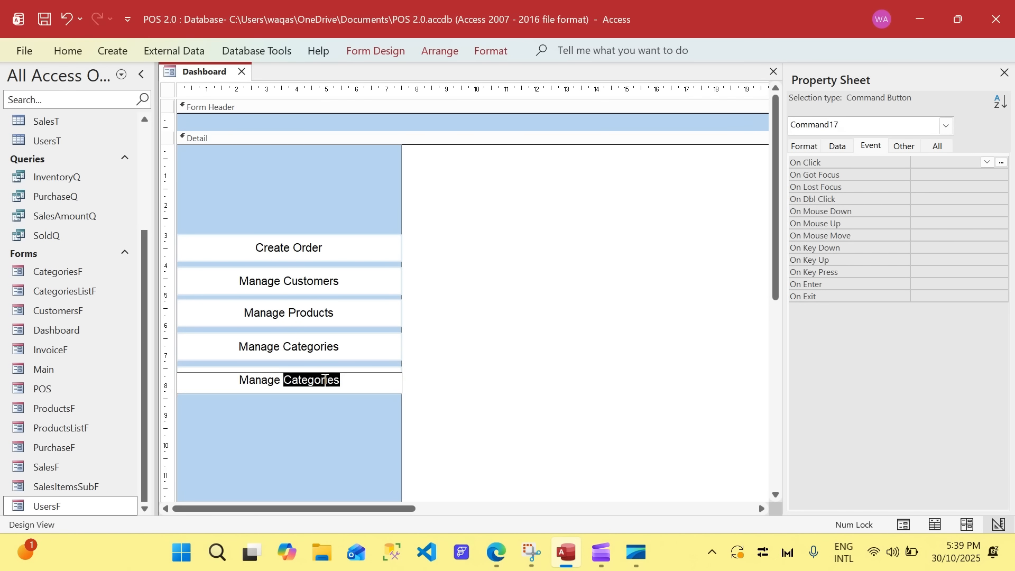
{"action": "type", "text": "Users"}
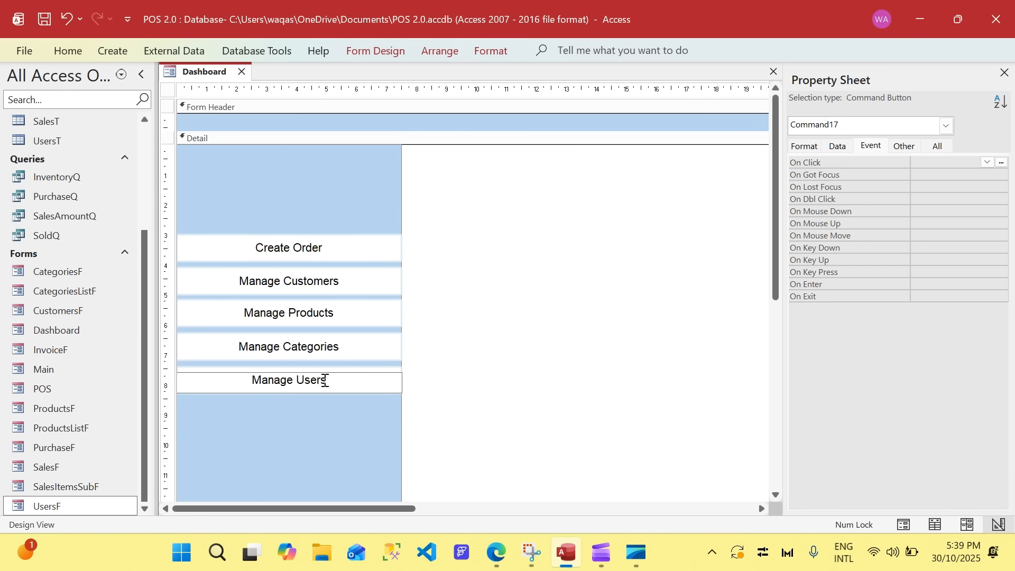
{"action": "left_click", "coordinate": [586, 370]}
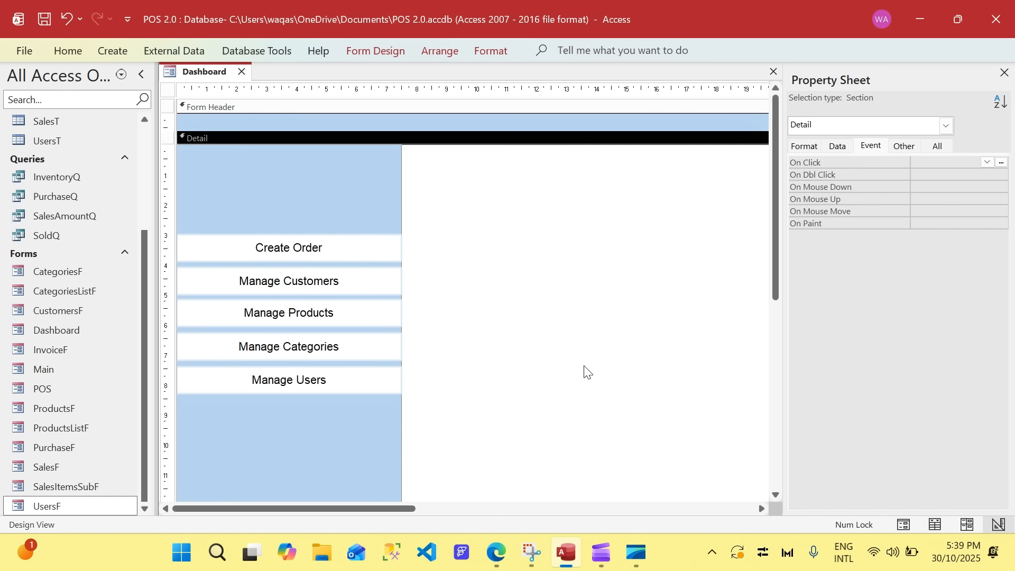
Close the Property Sheet and slightly narrow the navigation pane to give the Dashboard design more room.
{"action": "left_click", "coordinate": [1004, 73]}
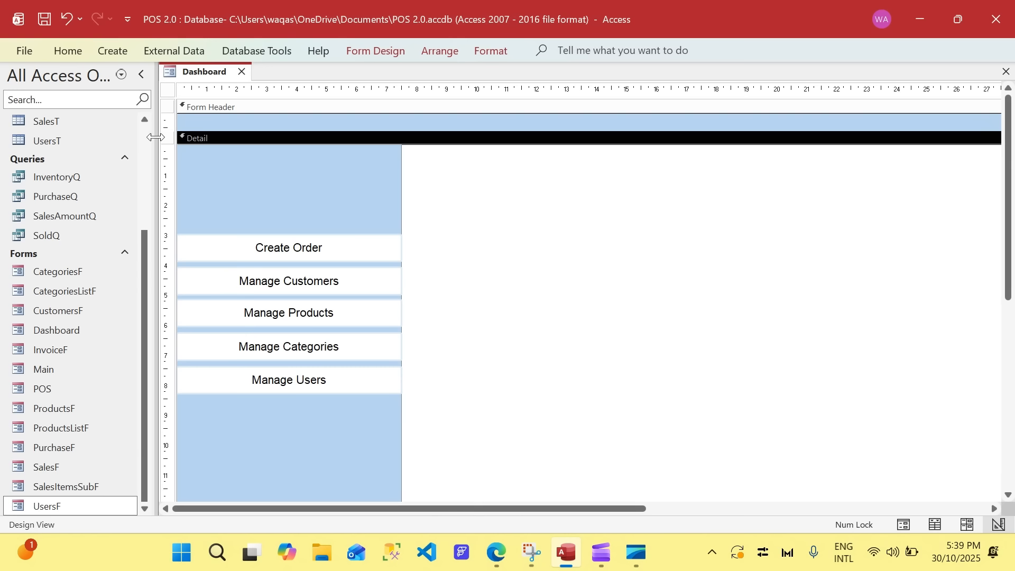
{"action": "left_click_drag", "start_coordinate": [137, 140], "coordinate": [117, 140]}
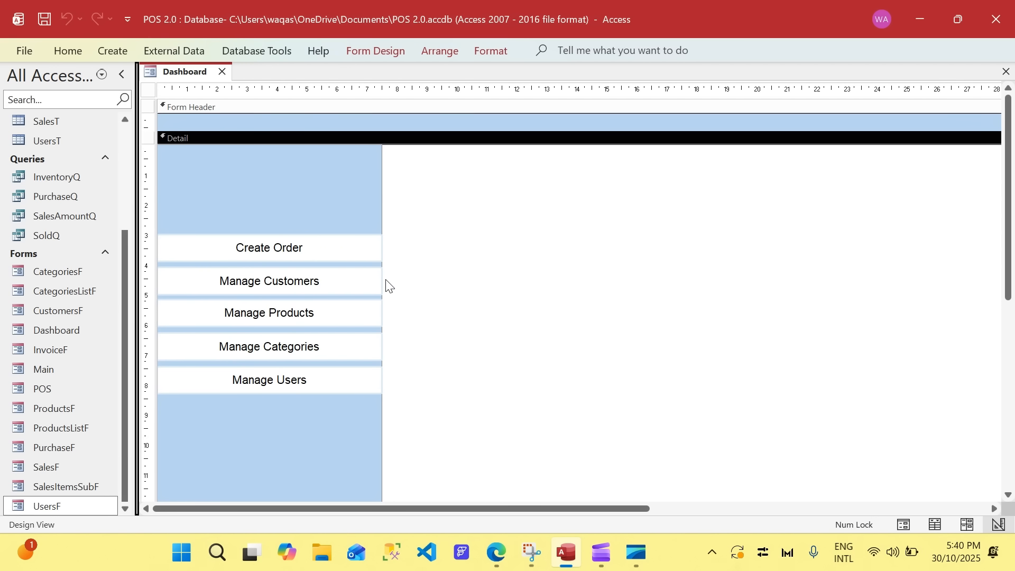
{"action": "left_click", "coordinate": [292, 378]}
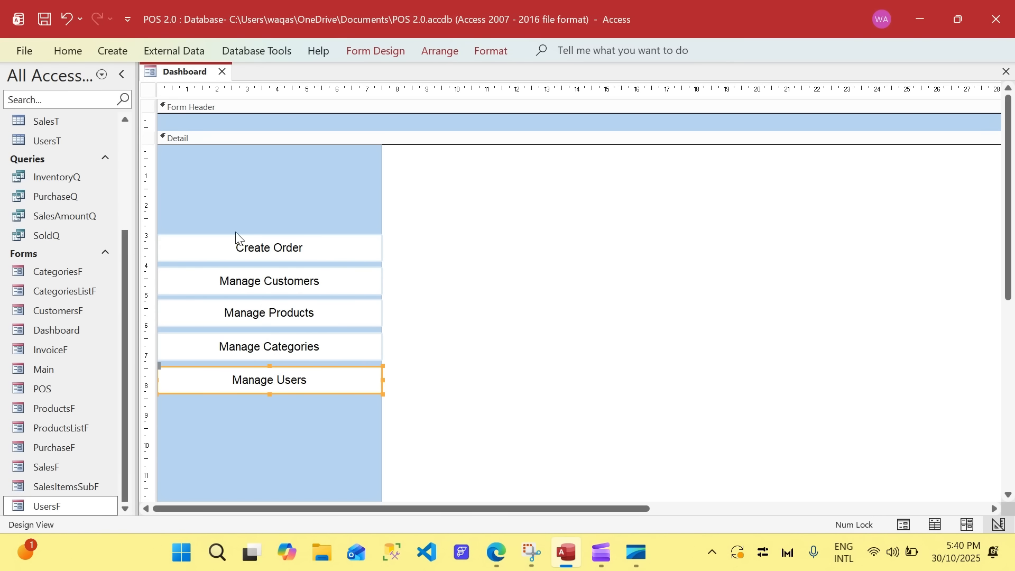
{"action": "left_click", "coordinate": [468, 276]}
Change the caption of the Create Order button to "Manager Orders".
{"action": "left_click", "coordinate": [255, 251]}
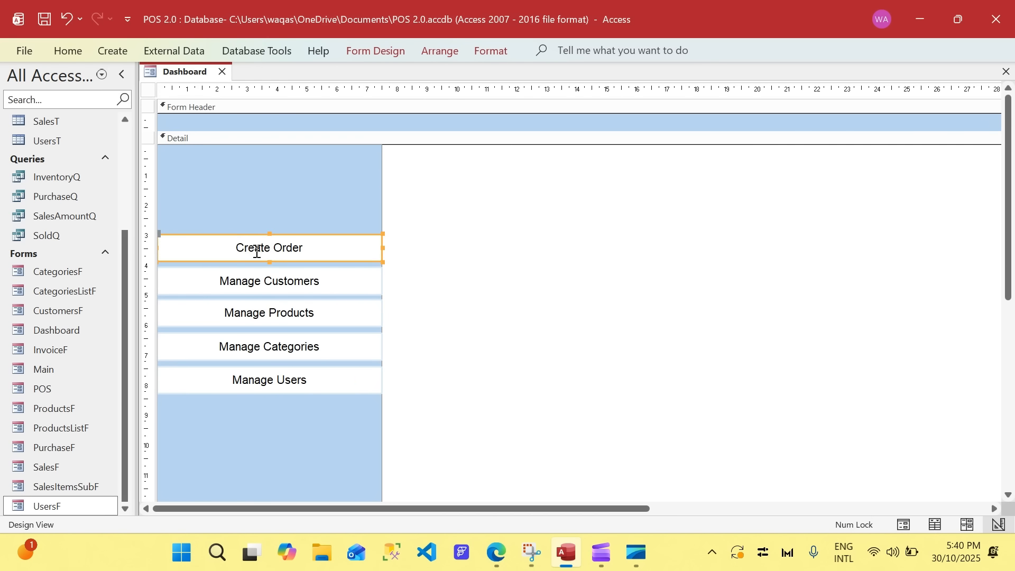
{"action": "double_click", "coordinate": [259, 249]}
{"action": "type", "text": "M"}
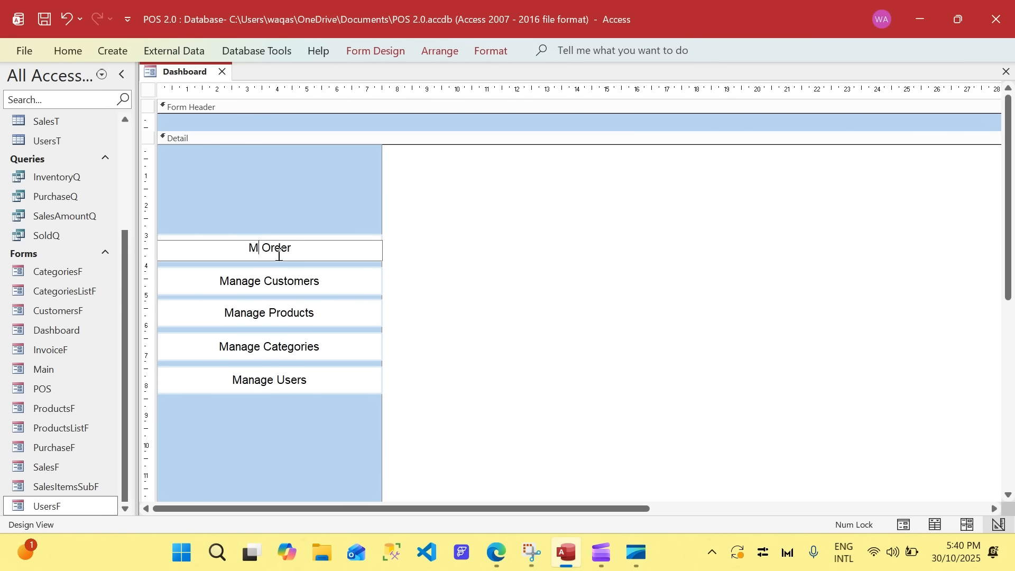
{"action": "type", "text": "anager Order"}
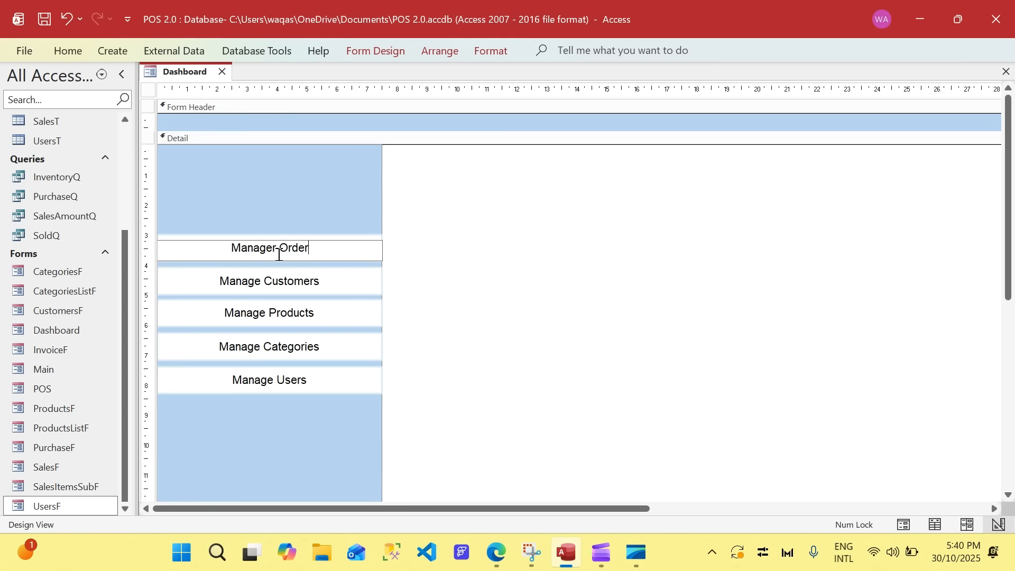
{"action": "type", "text": "s"}
{"action": "key", "text": "Return"}
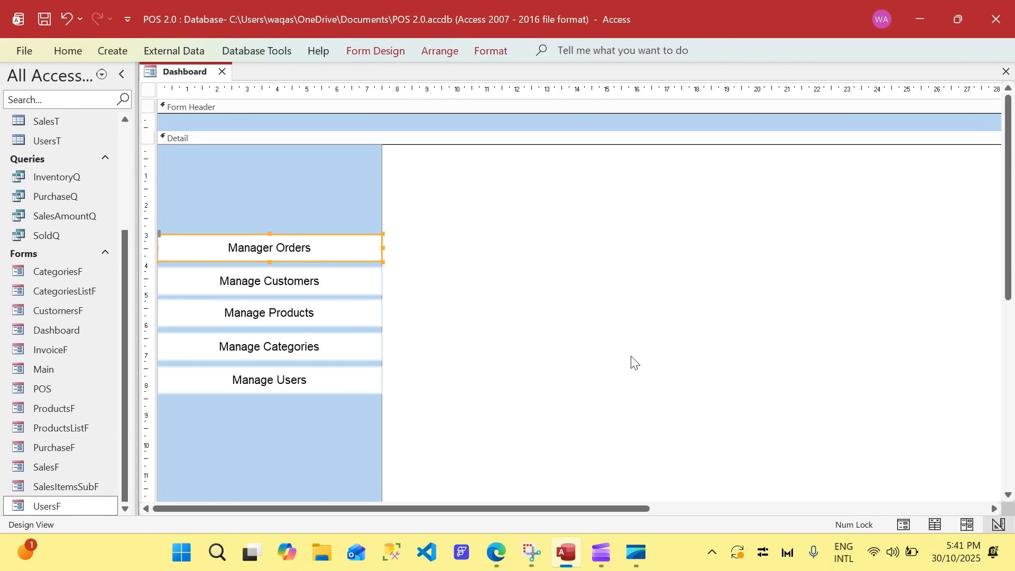
Shrink the navigation pane further to widen the Dashboard design area.
{"action": "left_click_drag", "start_coordinate": [627, 509], "coordinate": [518, 471]}
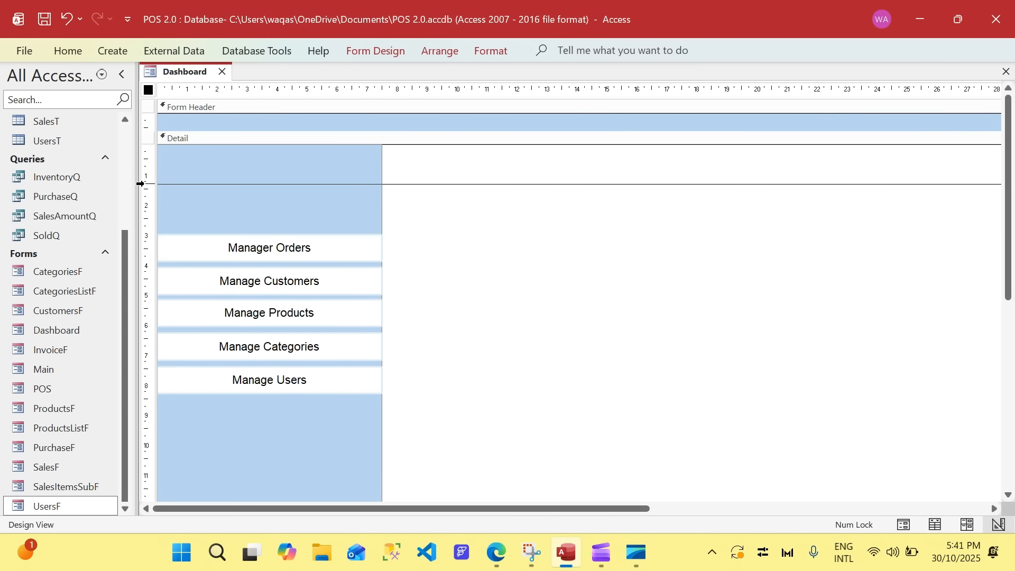
{"action": "left_click", "coordinate": [437, 199]}
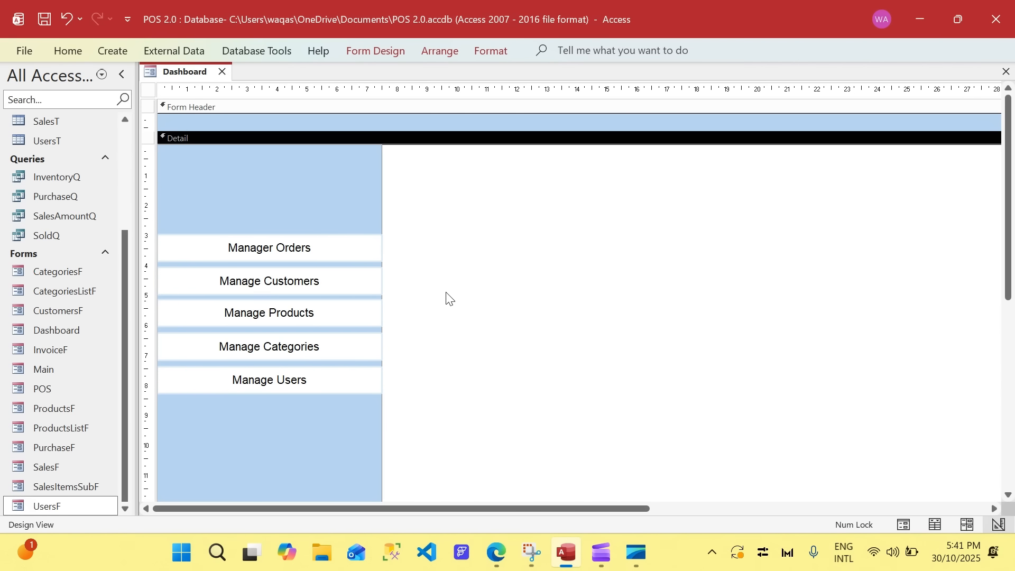
{"action": "left_click_drag", "start_coordinate": [136, 188], "coordinate": [70, 186]}
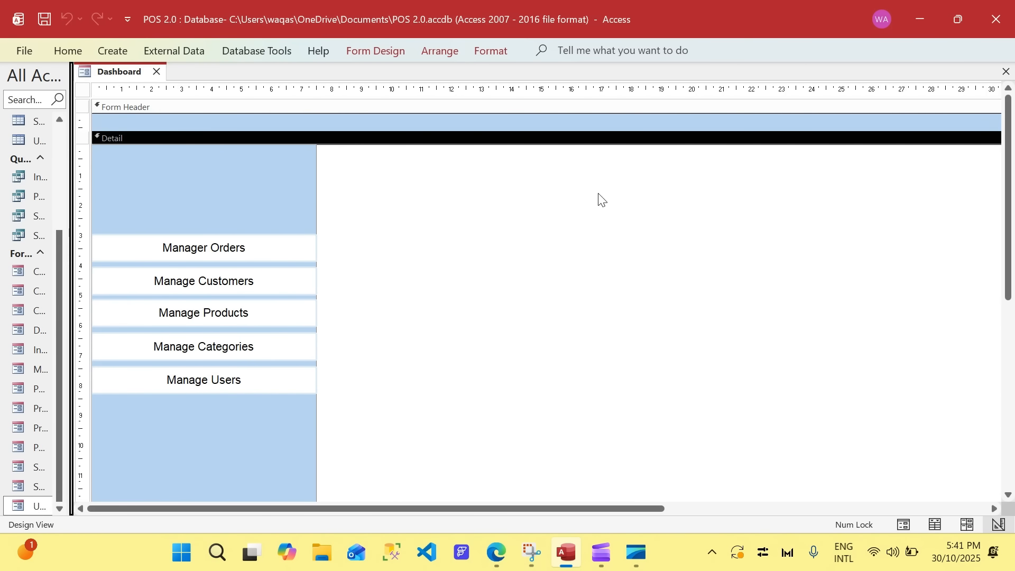
Draw a list box about 23.5 by 11.7 cm beside the navigation buttons, skip its wizard and delete its attached label.
{"action": "left_click", "coordinate": [375, 50]}
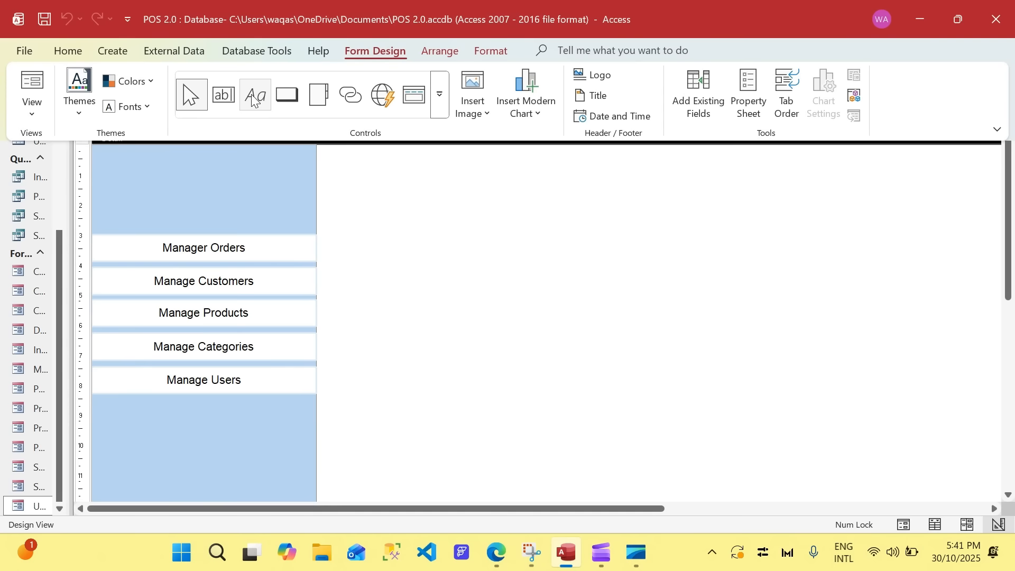
{"action": "left_click", "coordinate": [437, 100]}
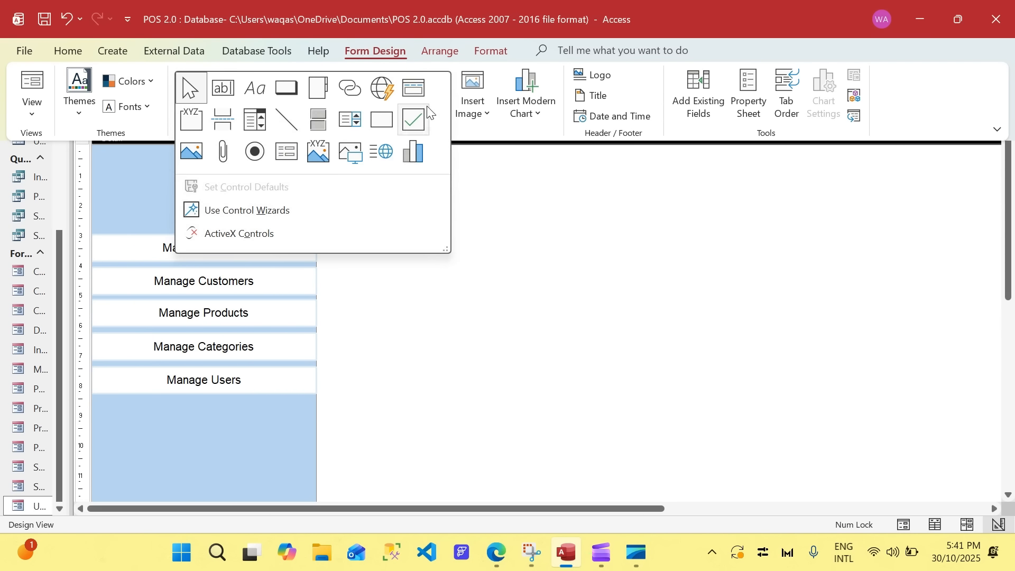
{"action": "left_click", "coordinate": [351, 119]}
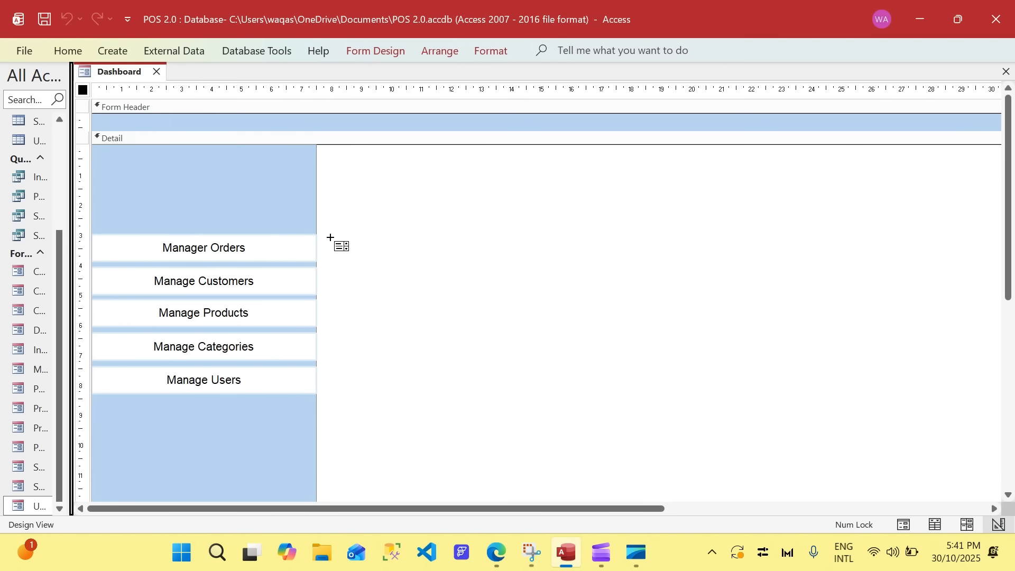
{"action": "left_click_drag", "start_coordinate": [323, 236], "coordinate": [977, 472]}
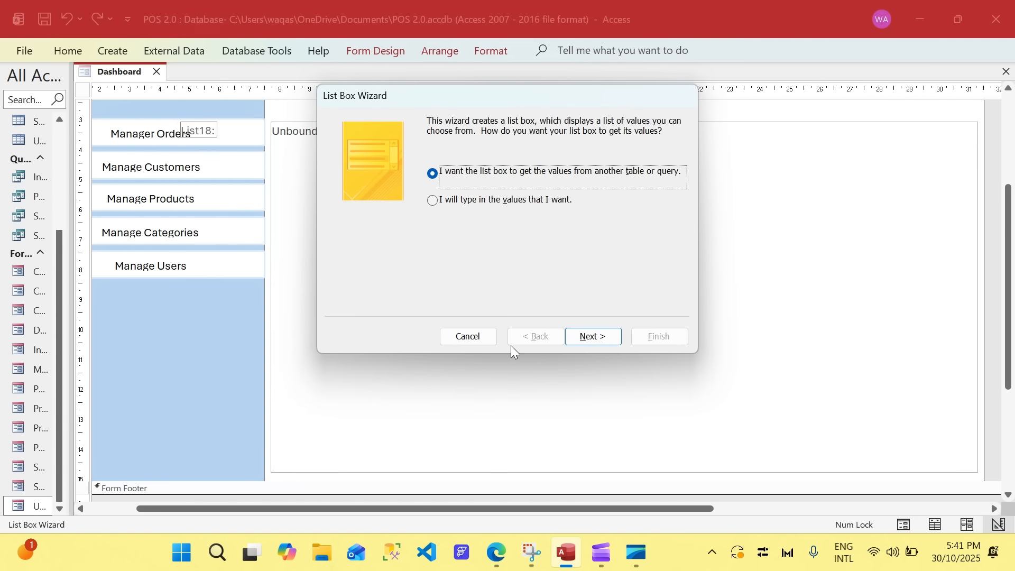
{"action": "left_click", "coordinate": [478, 336]}
{"action": "left_click", "coordinate": [207, 130]}
{"action": "key", "text": "Delete"}
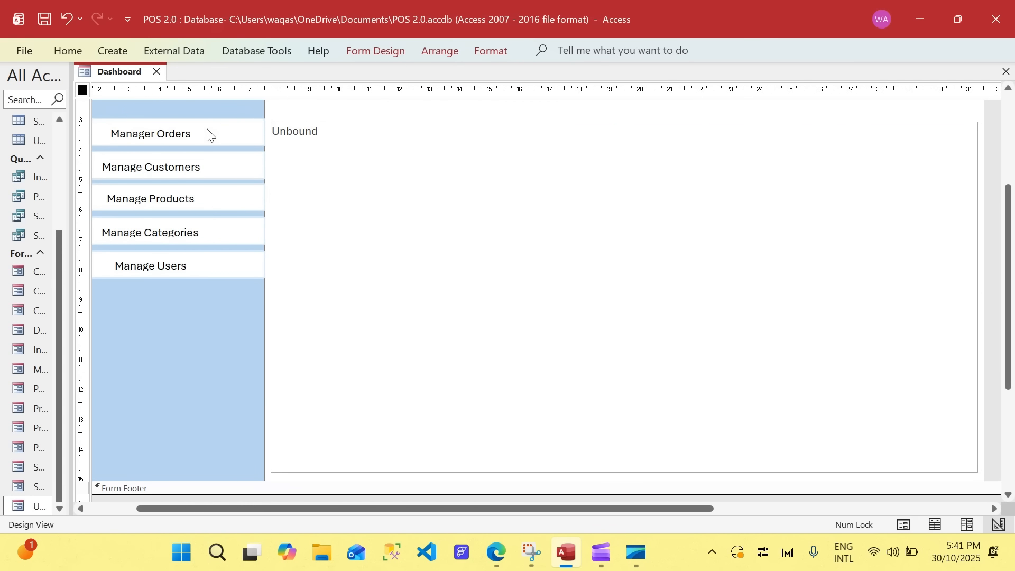
Set the font colour of the new list box to black.
{"action": "left_click", "coordinate": [433, 193]}
{"action": "left_click", "coordinate": [68, 51]}
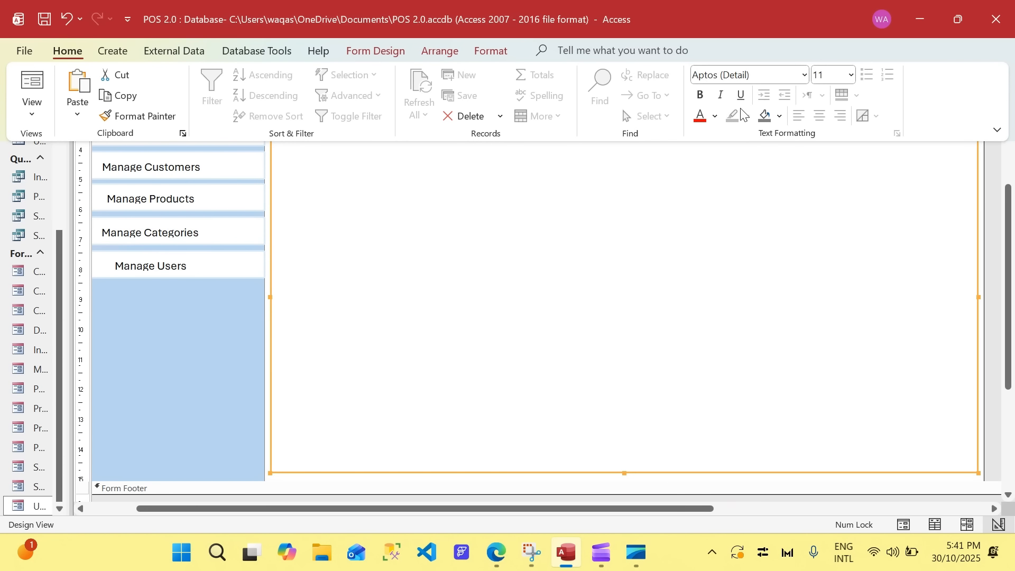
{"action": "left_click", "coordinate": [714, 115]}
{"action": "left_click", "coordinate": [722, 182]}
Rename the new list box as ListMain in its properties.
{"action": "right_click", "coordinate": [545, 212]}
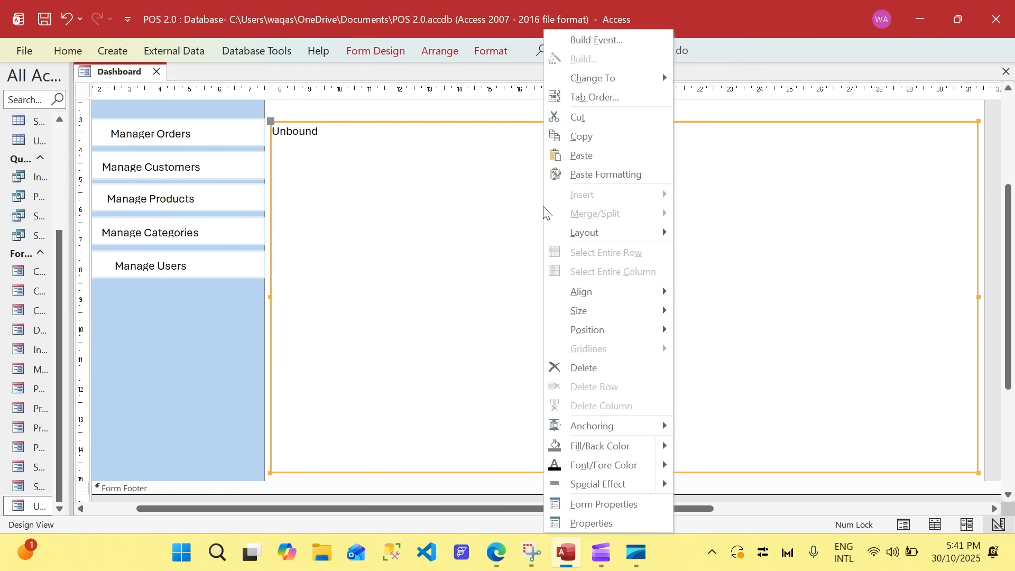
{"action": "left_click", "coordinate": [591, 523]}
{"action": "left_click", "coordinate": [904, 146]}
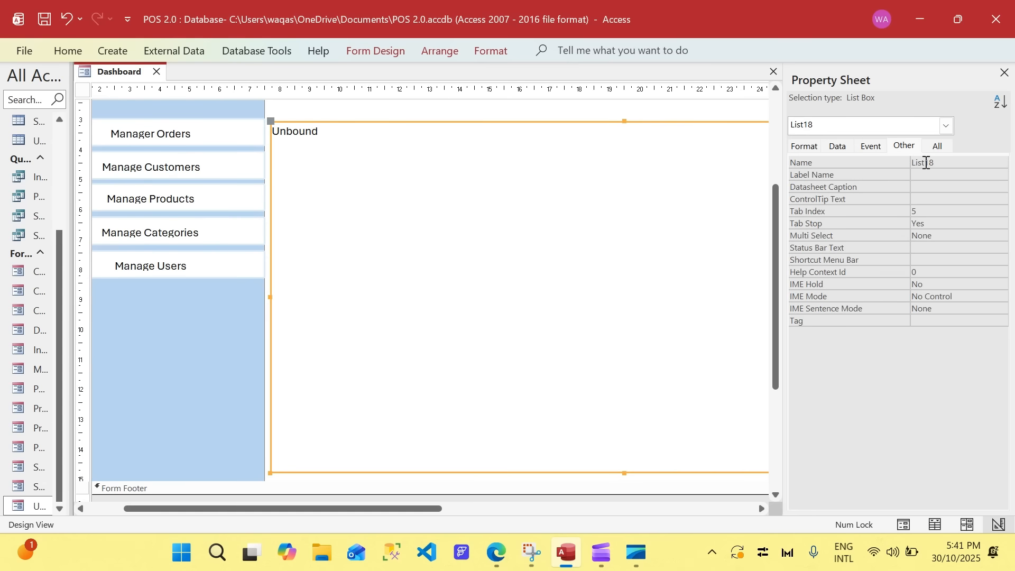
{"action": "left_click_drag", "start_coordinate": [927, 163], "coordinate": [960, 163]}
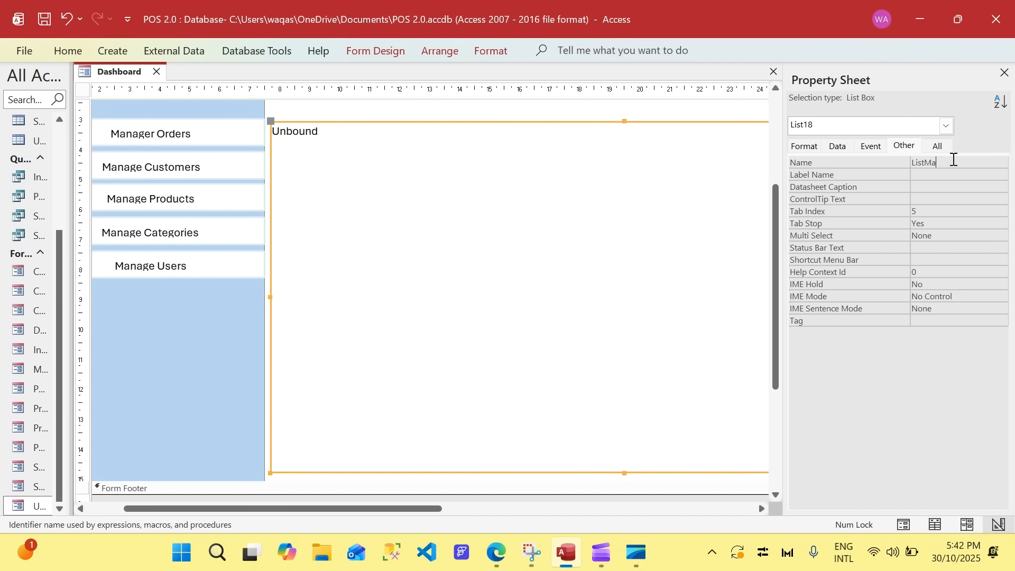
{"action": "type", "text": "Main"}
{"action": "key", "text": "Return"}
Set the list box's Column Heads property to Yes and close its properties.
{"action": "left_click", "coordinate": [800, 148]}
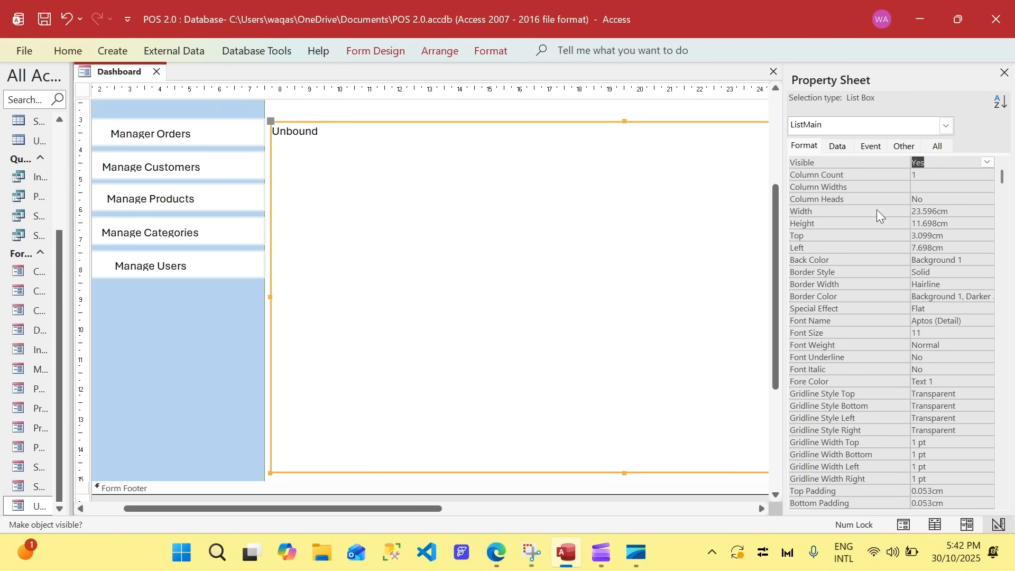
{"action": "double_click", "coordinate": [958, 200]}
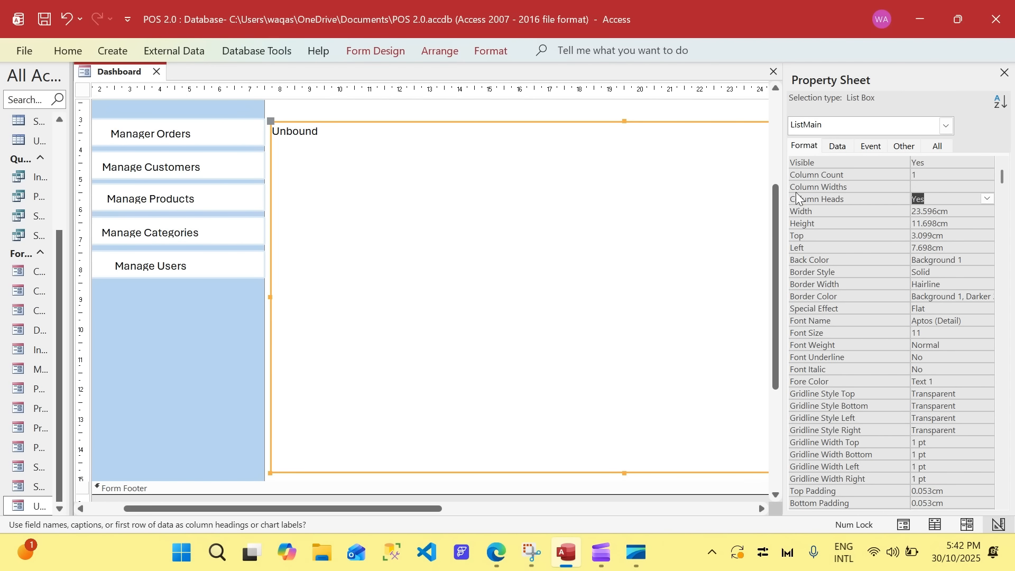
{"action": "left_click", "coordinate": [1005, 72]}
Open the POS form in Design View and copy the Products section's search box together with its Create Product button.
{"action": "scroll", "coordinate": [691, 167], "scroll_direction": "up", "scroll_amount": 2}
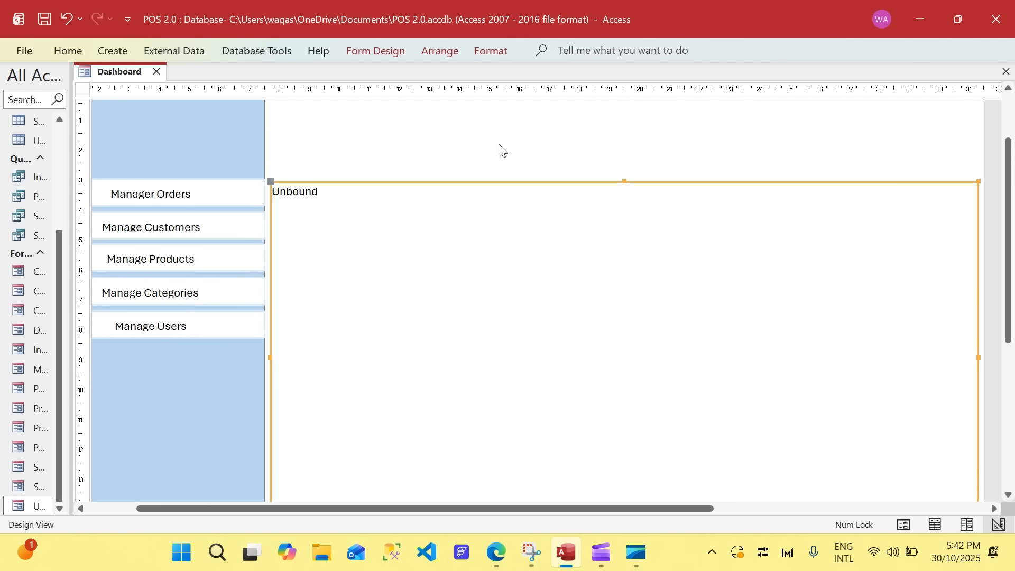
{"action": "left_click", "coordinate": [112, 51]}
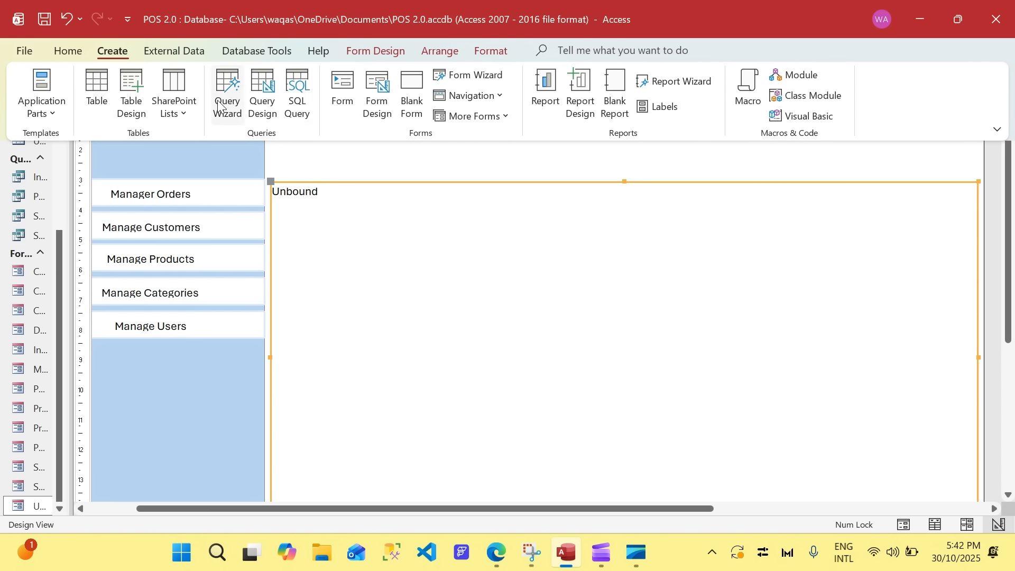
{"action": "left_click", "coordinate": [352, 156]}
{"action": "left_click_drag", "start_coordinate": [72, 219], "coordinate": [169, 221]}
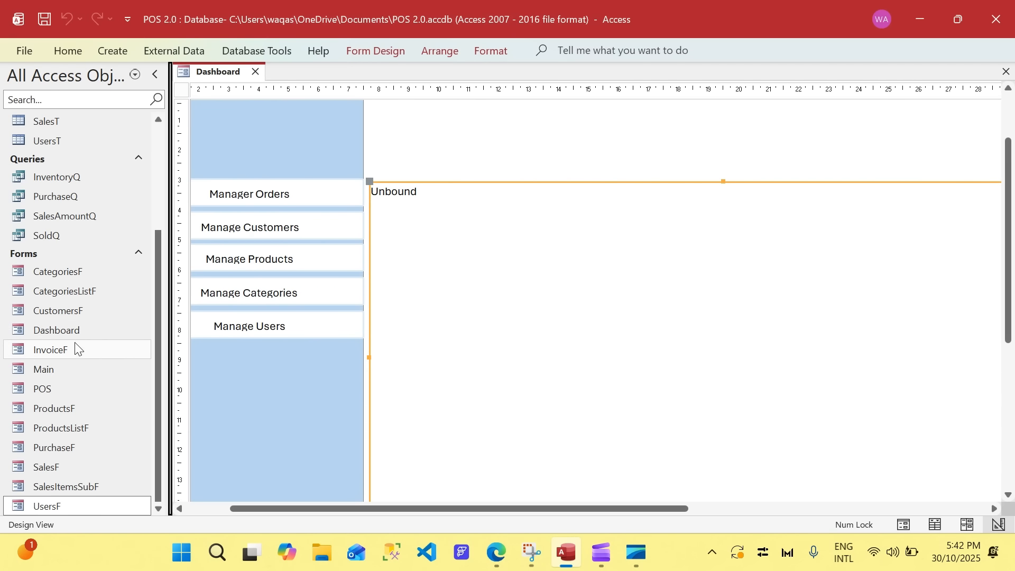
{"action": "right_click", "coordinate": [84, 388]}
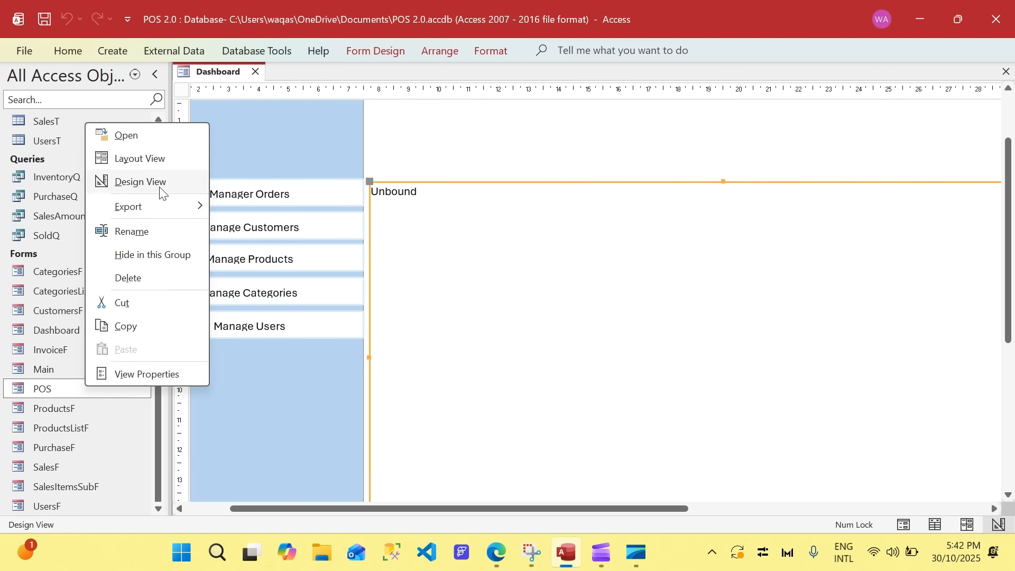
{"action": "left_click", "coordinate": [140, 182]}
{"action": "left_click", "coordinate": [547, 214]}
{"action": "left_click", "coordinate": [682, 214], "text": "shift"}
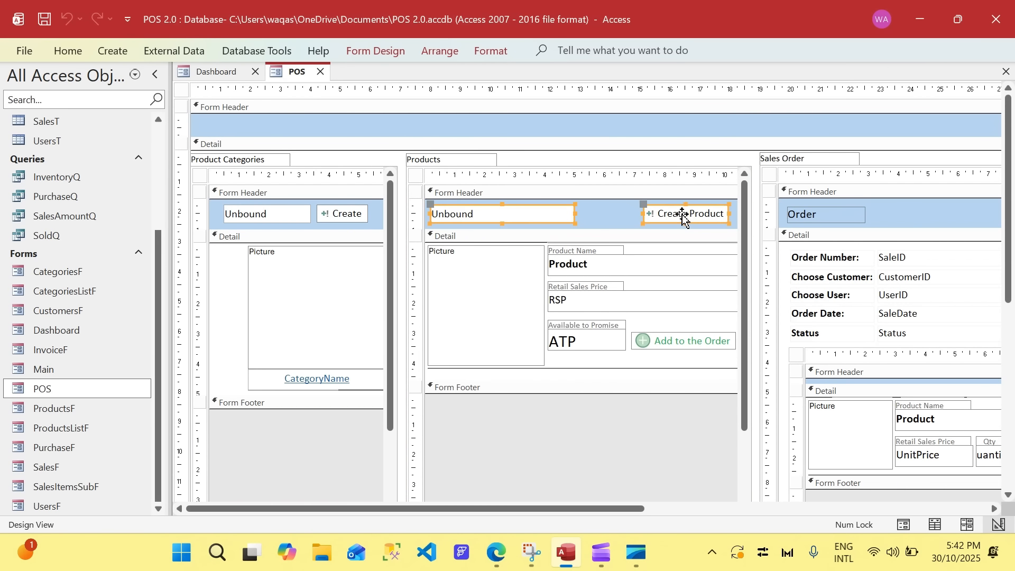
Paste the search box and Create Product button above the Dashboard's list box, closing the POS form and the navigation pane.
{"action": "left_click", "coordinate": [216, 72]}
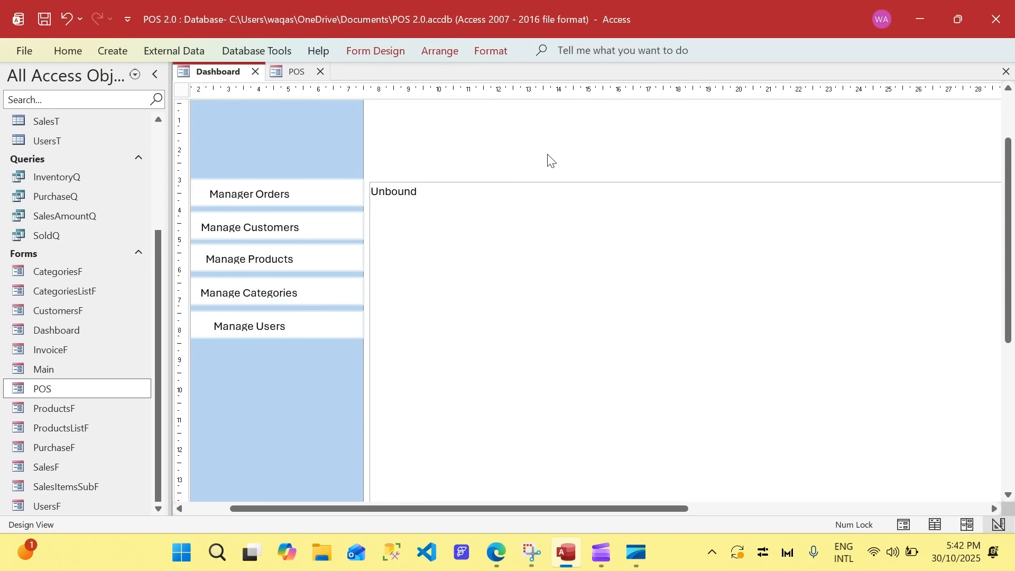
{"action": "key", "text": "ctrl+v"}
{"action": "left_click_drag", "start_coordinate": [414, 108], "coordinate": [841, 166]}
{"action": "left_click", "coordinate": [321, 71]}
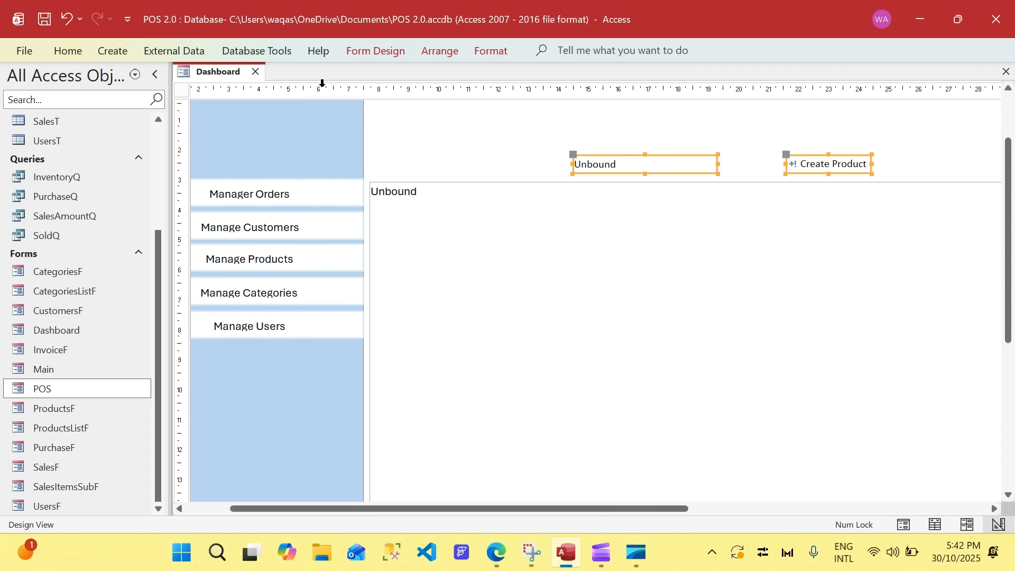
{"action": "left_click", "coordinate": [157, 74]}
{"action": "left_click", "coordinate": [462, 152]}
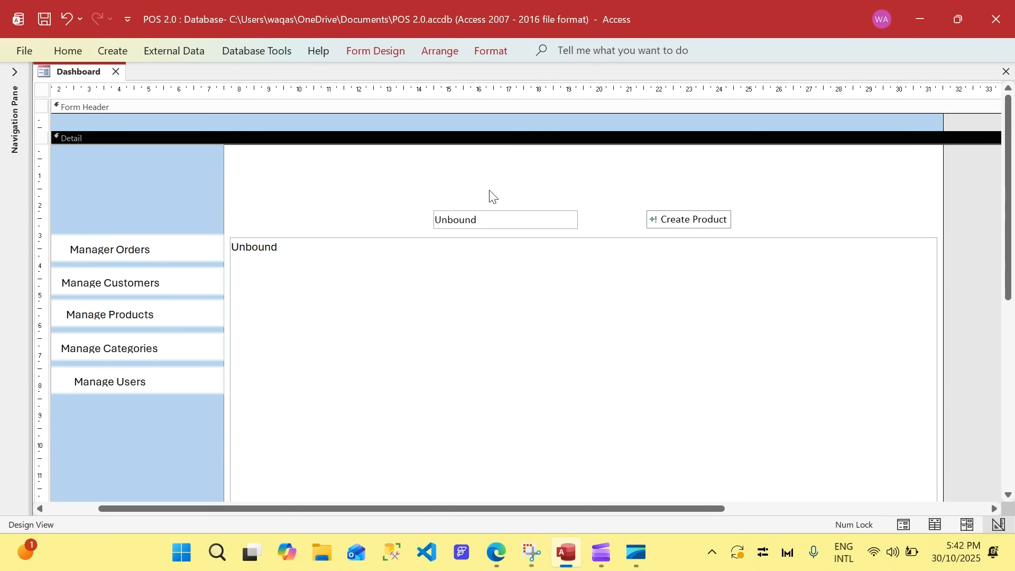
Move the Create Product button next to the search box and change its caption to "Search".
{"action": "left_click", "coordinate": [530, 215]}
{"action": "left_click_drag", "start_coordinate": [673, 226], "coordinate": [596, 217]}
{"action": "left_click", "coordinate": [608, 222]}
{"action": "type", "text": "Sear"}
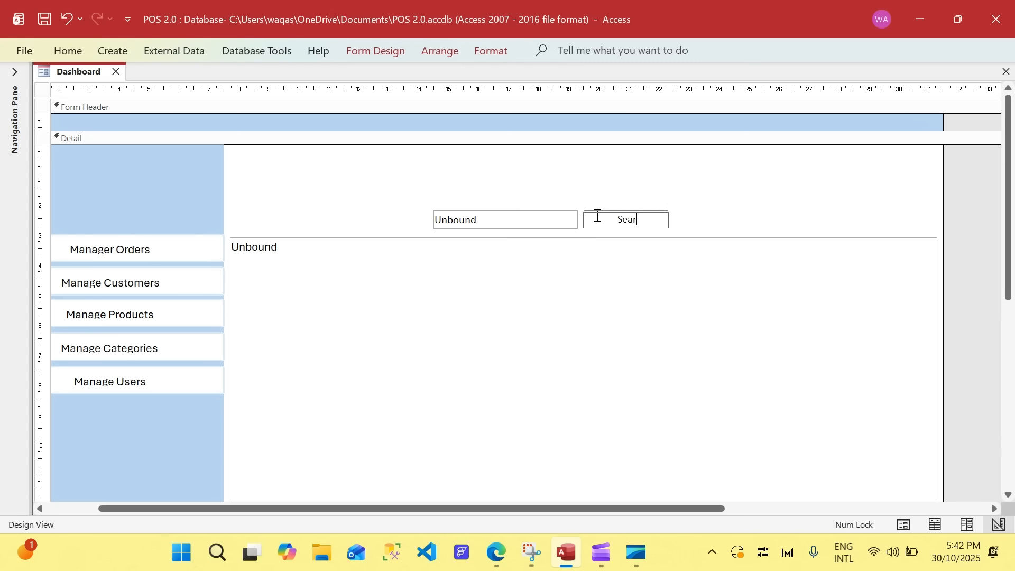
{"action": "type", "text": "ch"}
{"action": "key", "text": "Return"}
Shift the Search button outward and widen the search box to about 6 cm to fill the gap.
{"action": "left_click_drag", "start_coordinate": [665, 226], "coordinate": [697, 229]}
{"action": "left_click", "coordinate": [577, 220]}
{"action": "left_click_drag", "start_coordinate": [579, 220], "coordinate": [614, 220]}
Duplicate the Manager Orders button, place the copy above the list box's left end and narrow it to about 2.9 cm.
{"action": "left_click", "coordinate": [177, 236]}
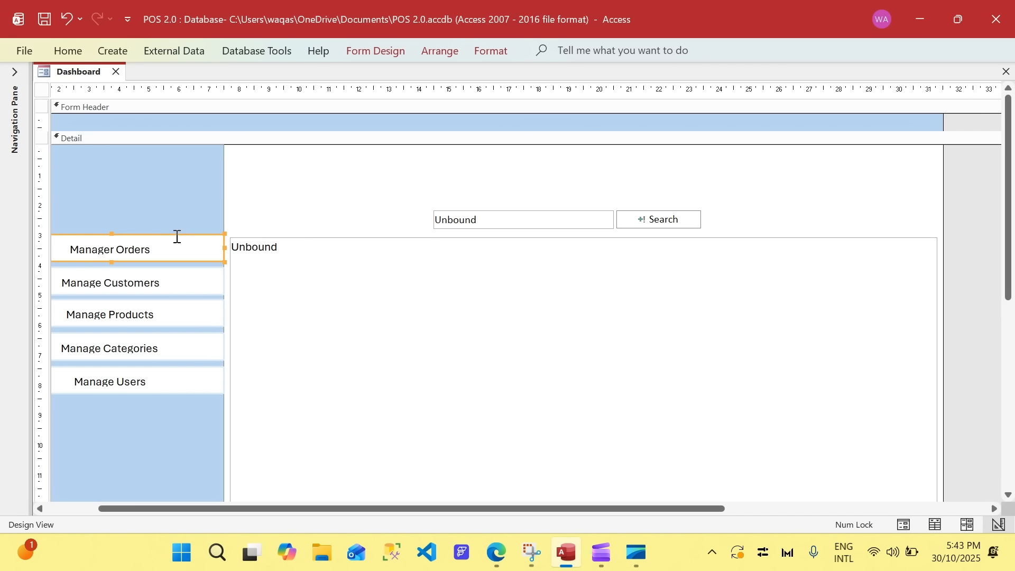
{"action": "key", "text": "ctrl+v"}
{"action": "left_click_drag", "start_coordinate": [206, 290], "coordinate": [440, 233]}
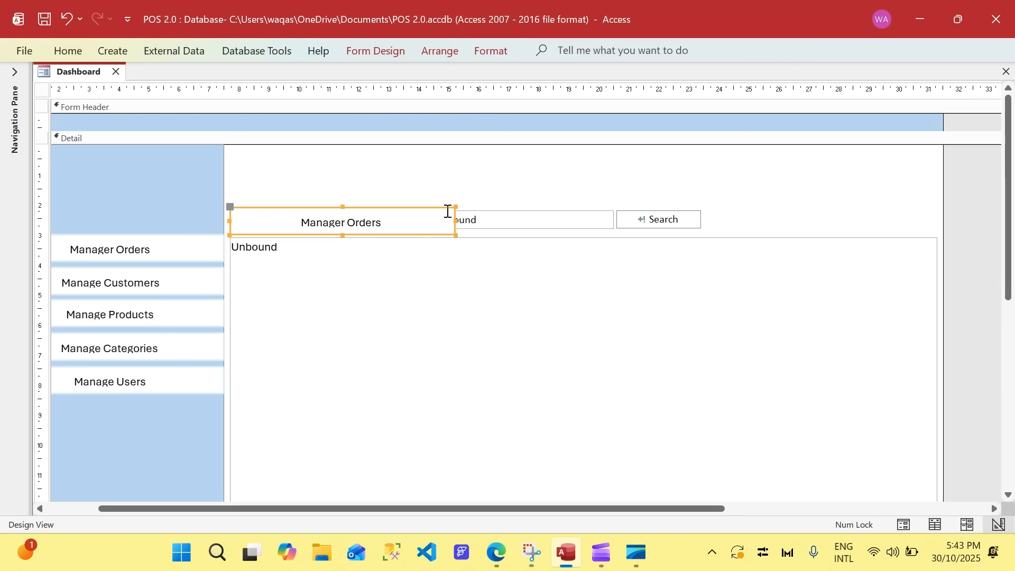
{"action": "left_click_drag", "start_coordinate": [453, 221], "coordinate": [317, 221]}
Change the caption of the duplicated button above the list box to "Create".
{"action": "left_click", "coordinate": [288, 226]}
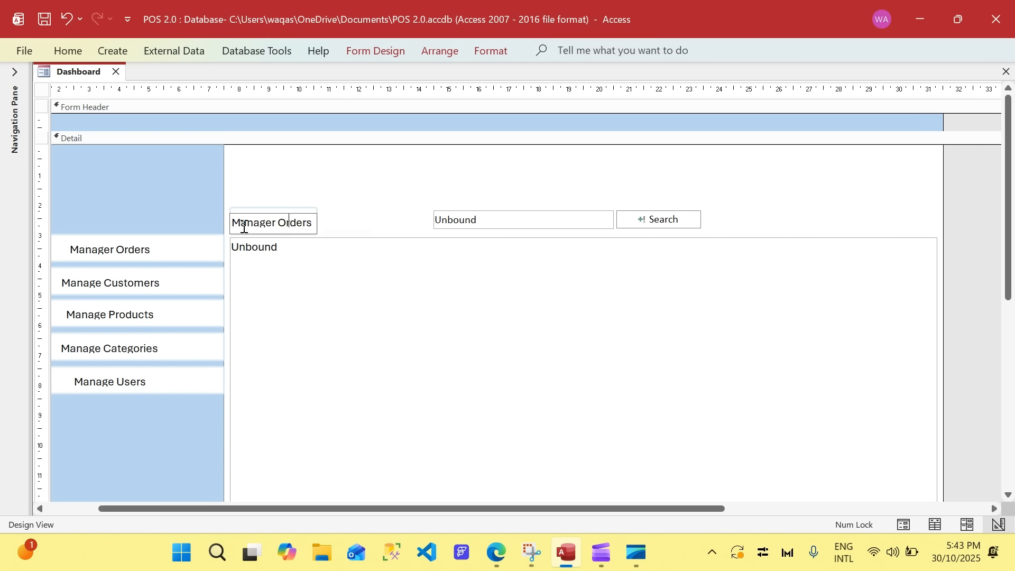
{"action": "left_click_drag", "start_coordinate": [233, 225], "coordinate": [363, 232]}
{"action": "type", "text": "Create"}
{"action": "key", "text": "Return"}
{"action": "left_click", "coordinate": [383, 214]}
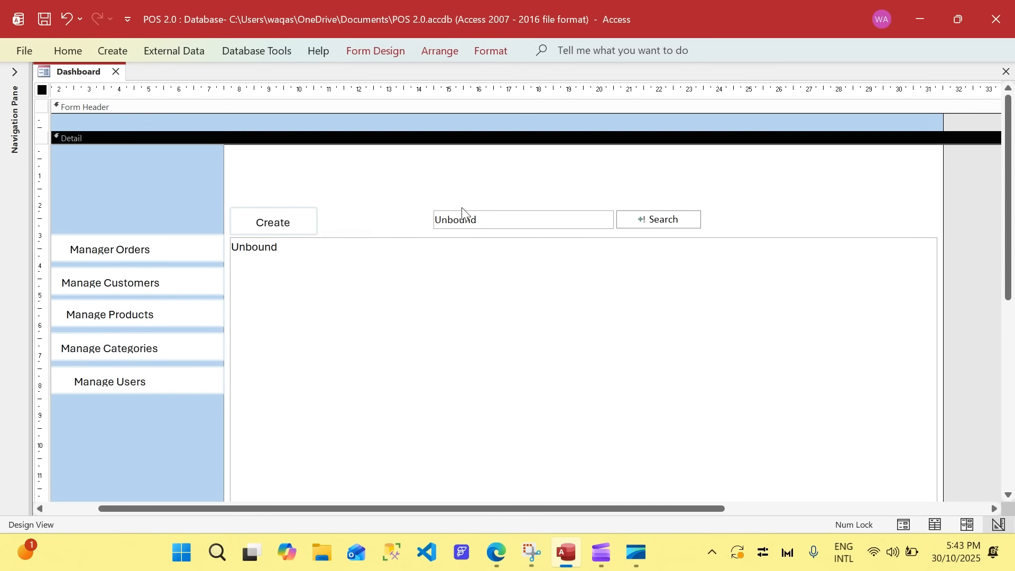
Copy the Create button's height of 0.905 cm and apply it to the search box and Search button.
{"action": "left_click", "coordinate": [315, 222]}
{"action": "left_click", "coordinate": [491, 50]}
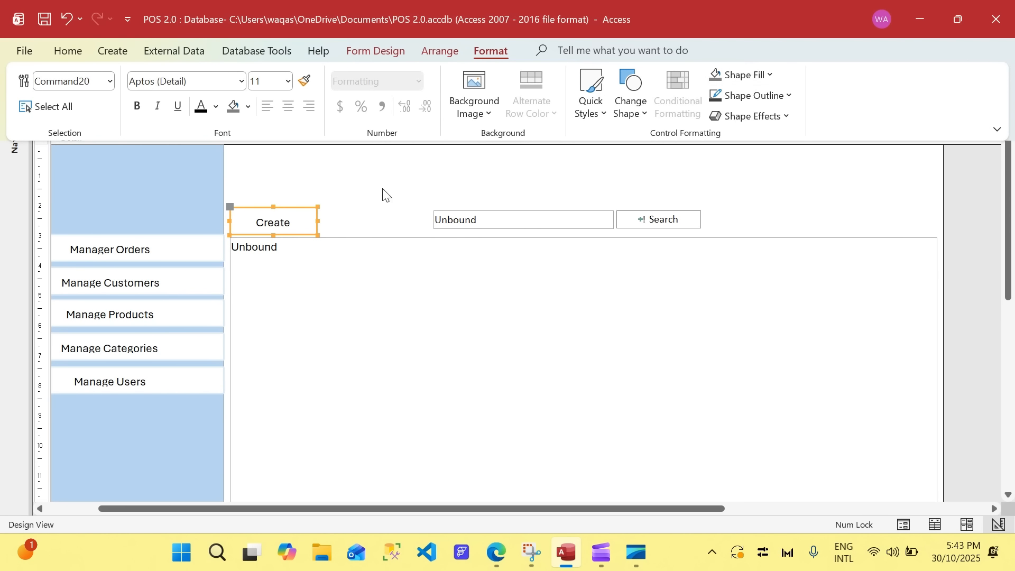
{"action": "left_click", "coordinate": [304, 220]}
{"action": "right_click", "coordinate": [305, 221]}
{"action": "left_click", "coordinate": [347, 522]}
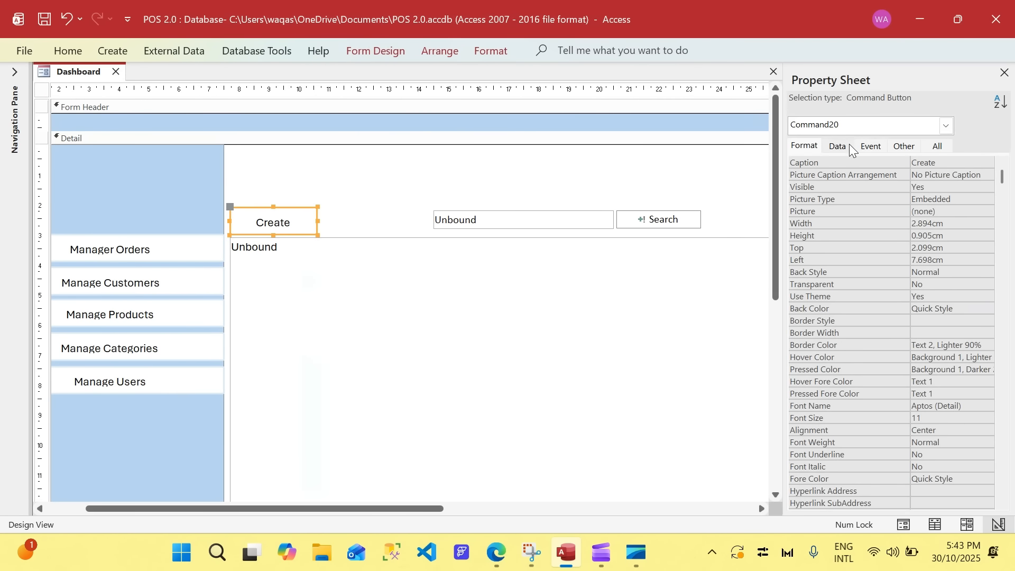
{"action": "scroll", "coordinate": [944, 399], "scroll_direction": "down", "scroll_amount": 6}
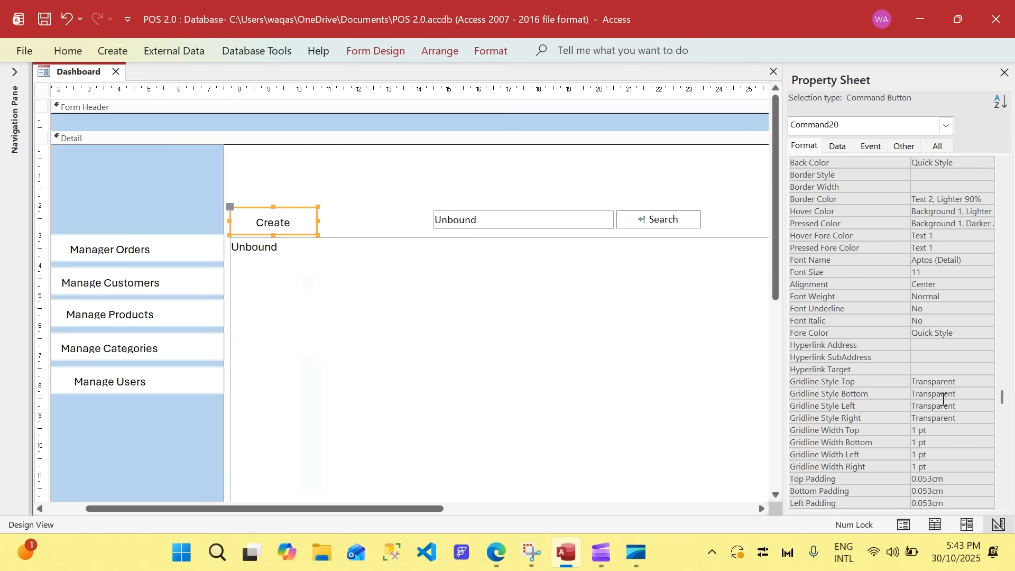
{"action": "scroll", "coordinate": [949, 413], "scroll_direction": "up", "scroll_amount": 6}
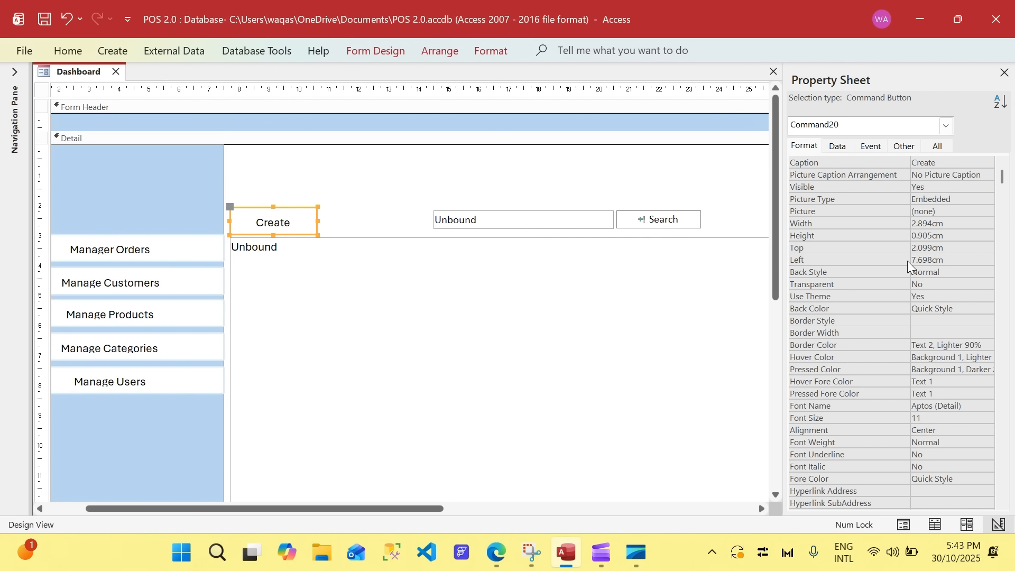
{"action": "left_click_drag", "start_coordinate": [979, 235], "coordinate": [835, 224]}
{"action": "key", "text": "ctrl+c"}
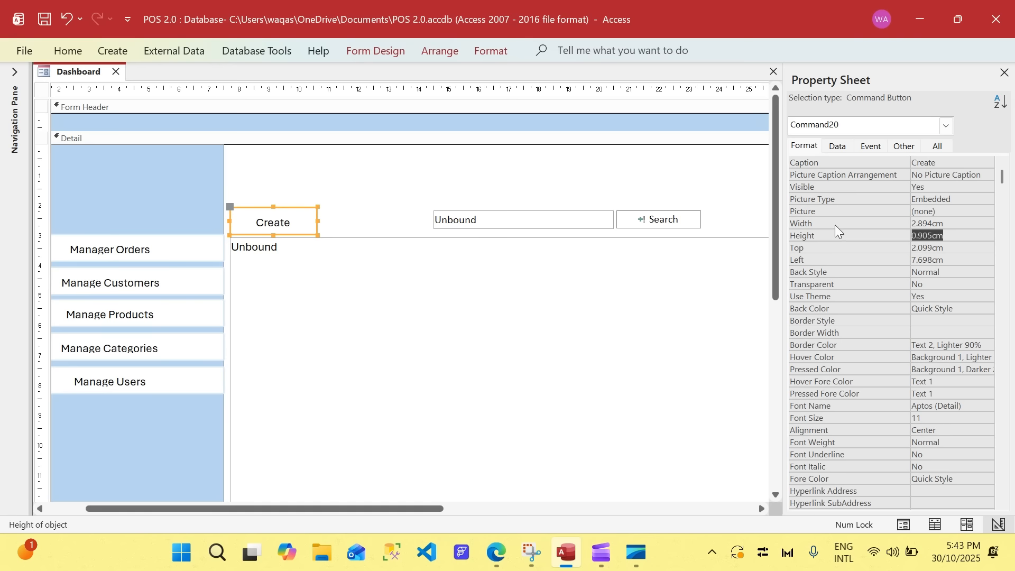
{"action": "left_click", "coordinate": [527, 222]}
{"action": "left_click", "coordinate": [665, 226], "text": "shift"}
{"action": "left_click", "coordinate": [799, 172]}
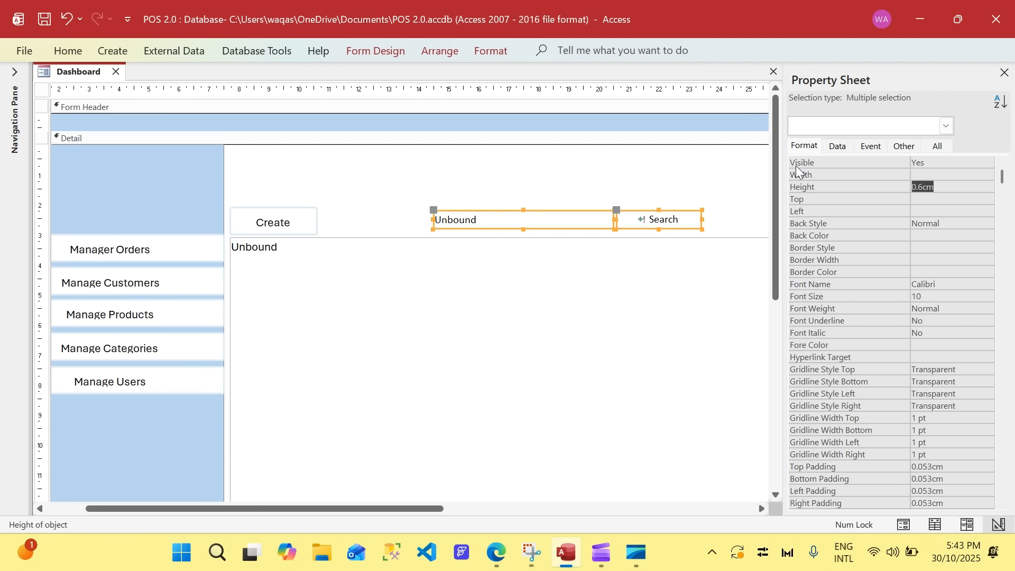
{"action": "key", "text": "ctrl+v"}
{"action": "key", "text": "Return"}
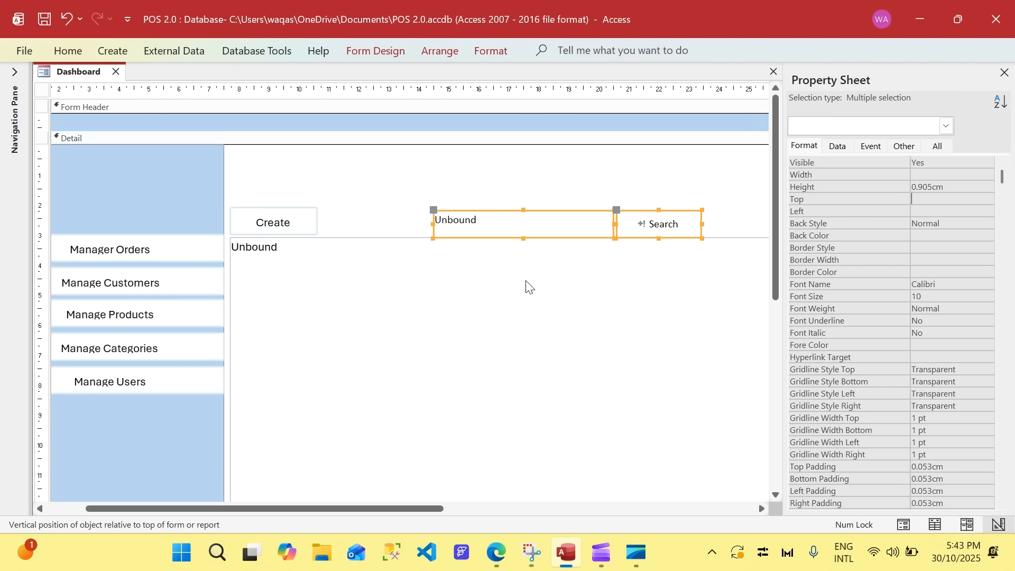
Set the top padding of the search box and Search button to 0.055 cm.
{"action": "left_click", "coordinate": [291, 216]}
{"action": "scroll", "coordinate": [950, 432], "scroll_direction": "down", "scroll_amount": 10}
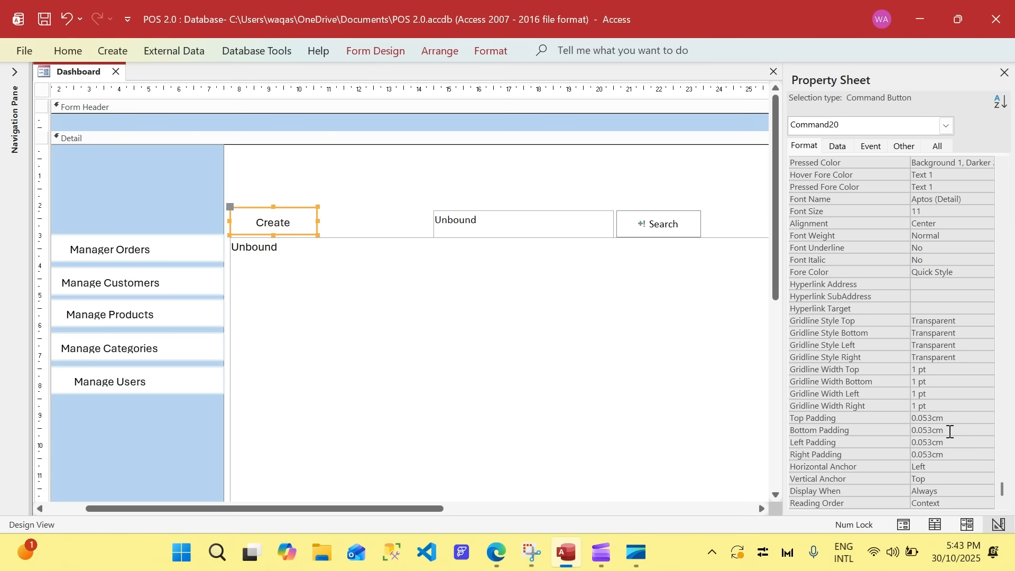
{"action": "left_click", "coordinate": [950, 417]}
{"action": "left_click", "coordinate": [523, 225]}
{"action": "left_click", "coordinate": [661, 225], "text": "shift"}
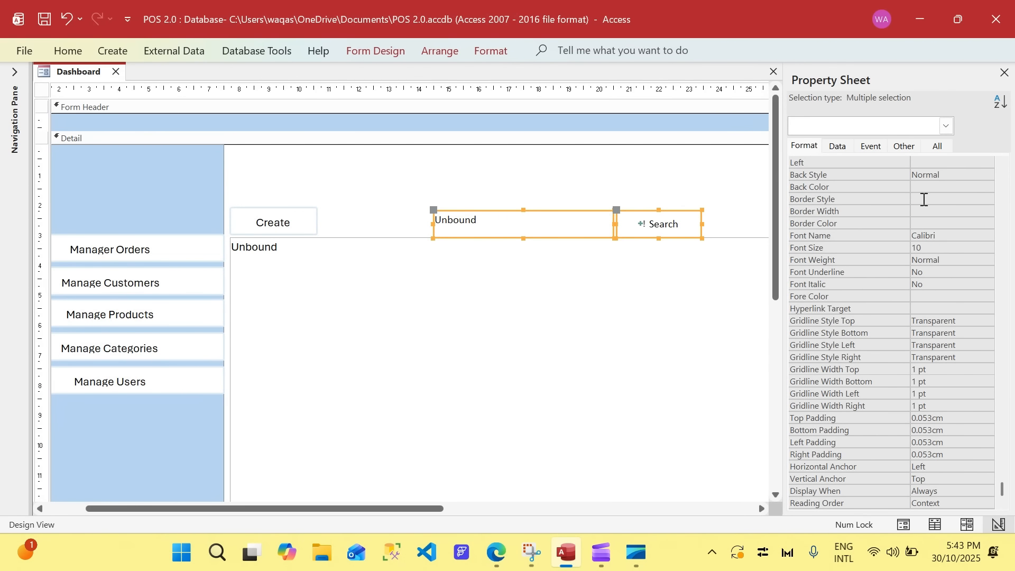
{"action": "left_click", "coordinate": [925, 421]}
{"action": "key", "text": "End"}
{"action": "key", "text": "Return"}
Try top margins of 0.1, 0.5 and 0.3 cm for the search box text and settle on 0.2 cm.
{"action": "left_click", "coordinate": [492, 220]}
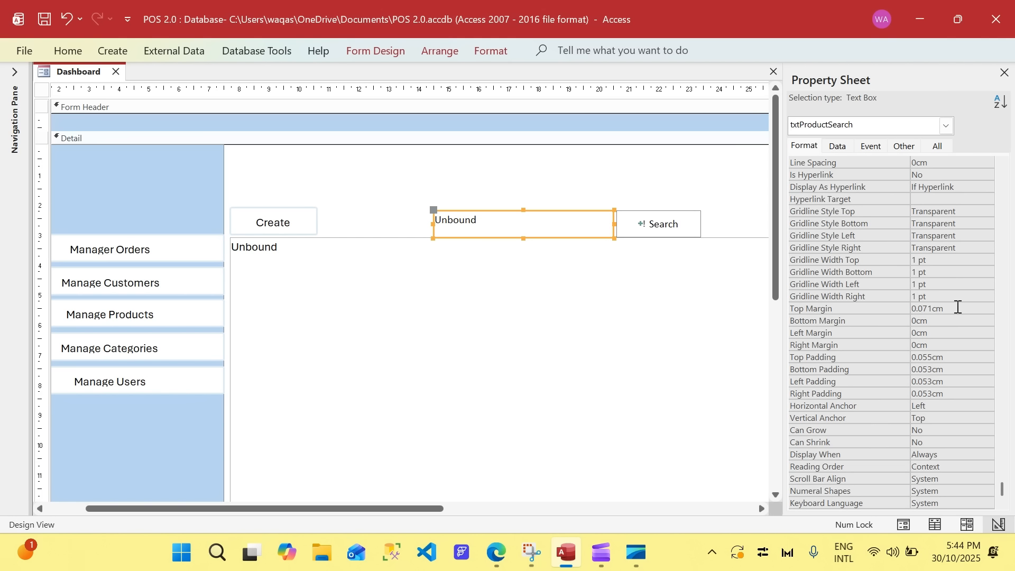
{"action": "left_click", "coordinate": [811, 303]}
{"action": "type", "text": "0."}
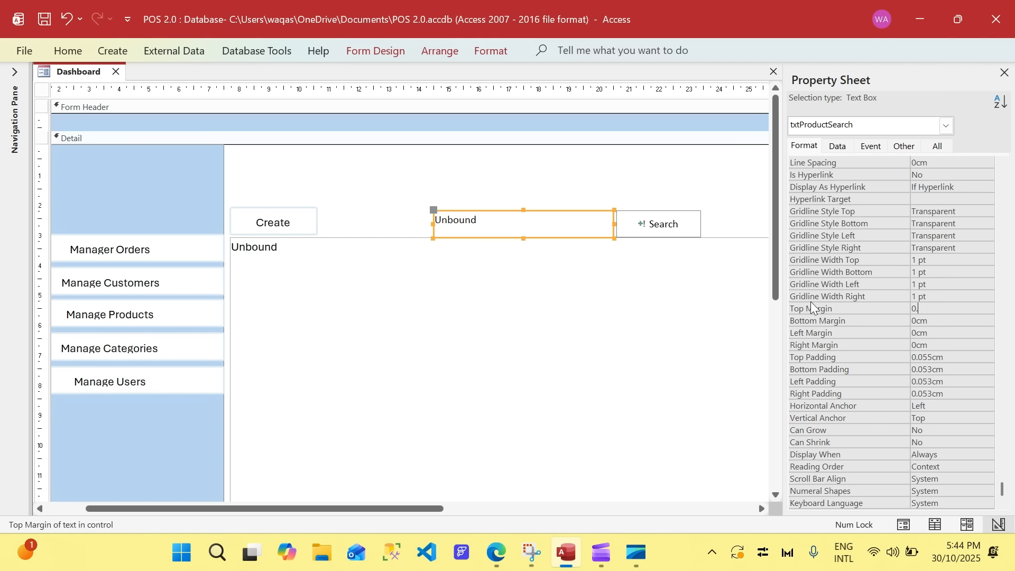
{"action": "type", "text": "1"}
{"action": "key", "text": "Return"}
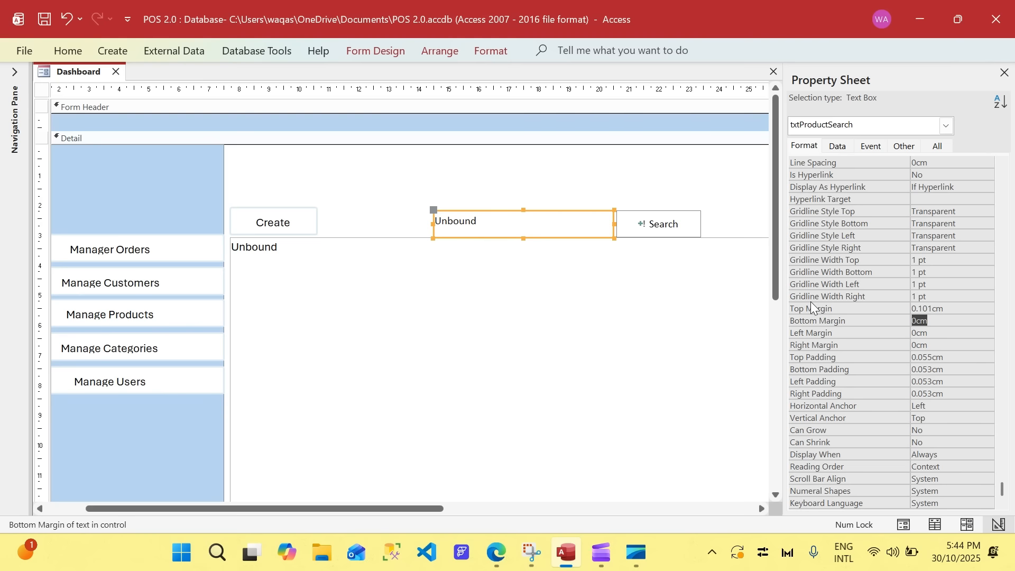
{"action": "key", "text": "Up"}
{"action": "type", "text": "0.5"}
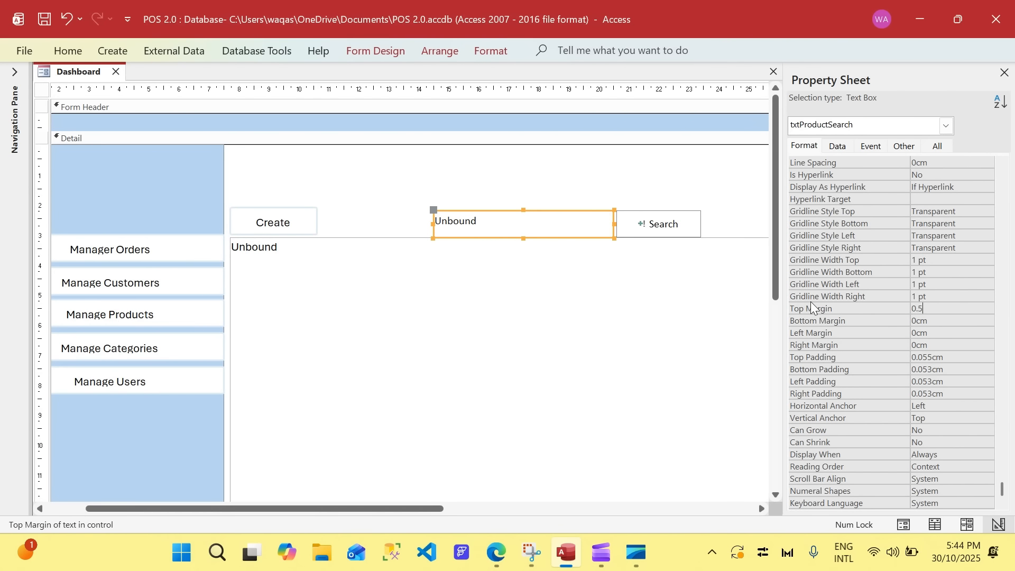
{"action": "key", "text": "Return"}
{"action": "key", "text": "Up"}
{"action": "type", "text": "0.3"}
{"action": "key", "text": "Return"}
{"action": "key", "text": "Up"}
{"action": "type", "text": "0.2"}
{"action": "key", "text": "Return"}
Copy the Create button's formatting onto the Search button with Format Painter.
{"action": "left_click", "coordinate": [426, 189]}
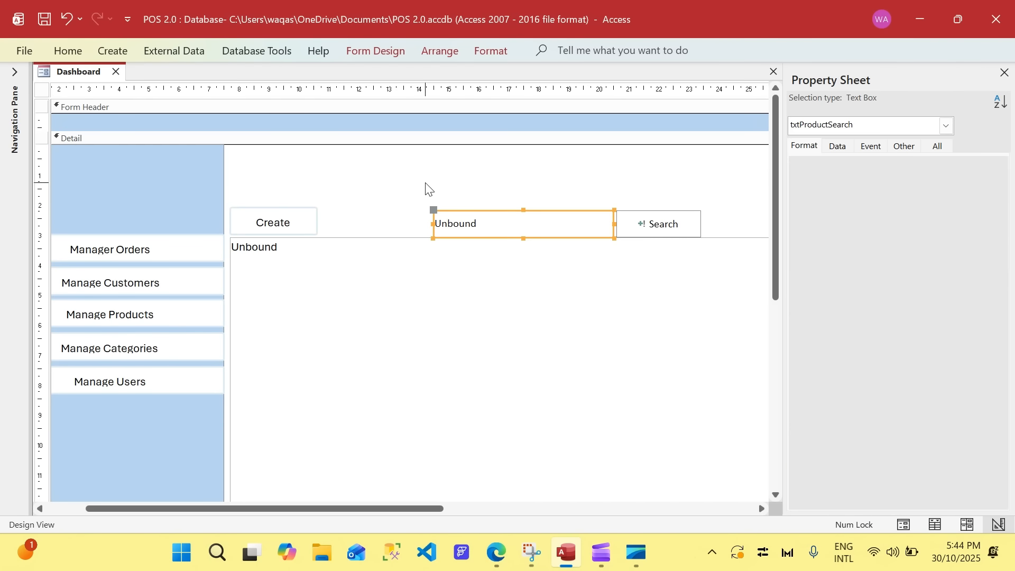
{"action": "left_click", "coordinate": [680, 217]}
{"action": "left_click", "coordinate": [304, 227]}
{"action": "left_click", "coordinate": [68, 50]}
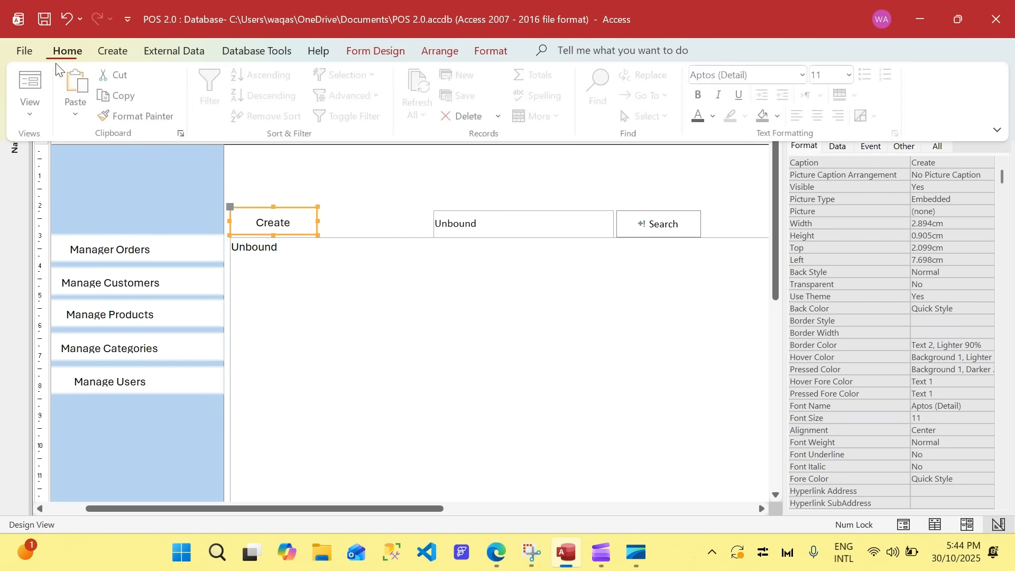
{"action": "left_click", "coordinate": [132, 112]}
{"action": "left_click", "coordinate": [663, 228]}
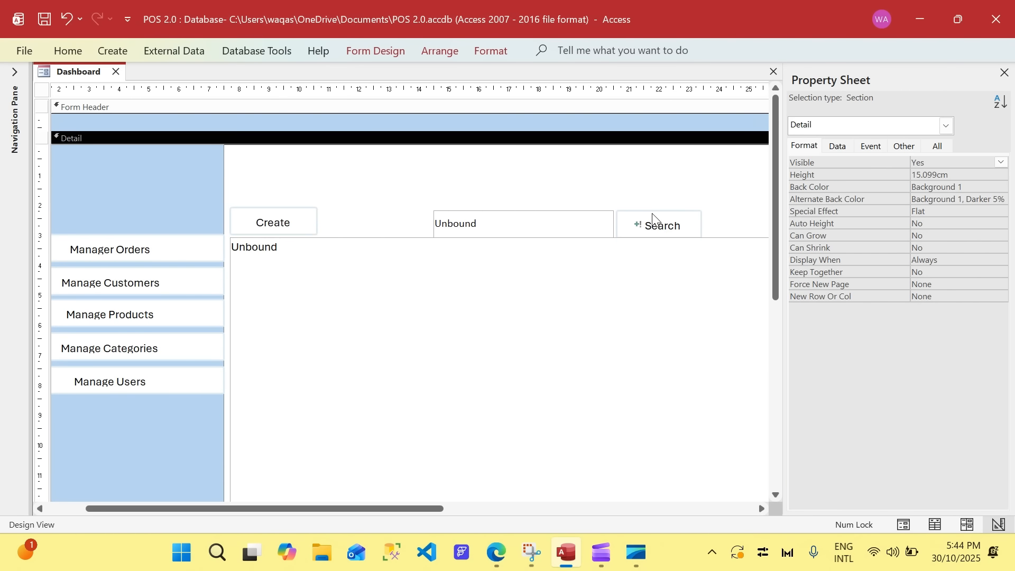
Move the search box and Search button level with the Create button and widen the Create button to about 5.08 cm.
{"action": "left_click_drag", "start_coordinate": [373, 209], "coordinate": [654, 227]}
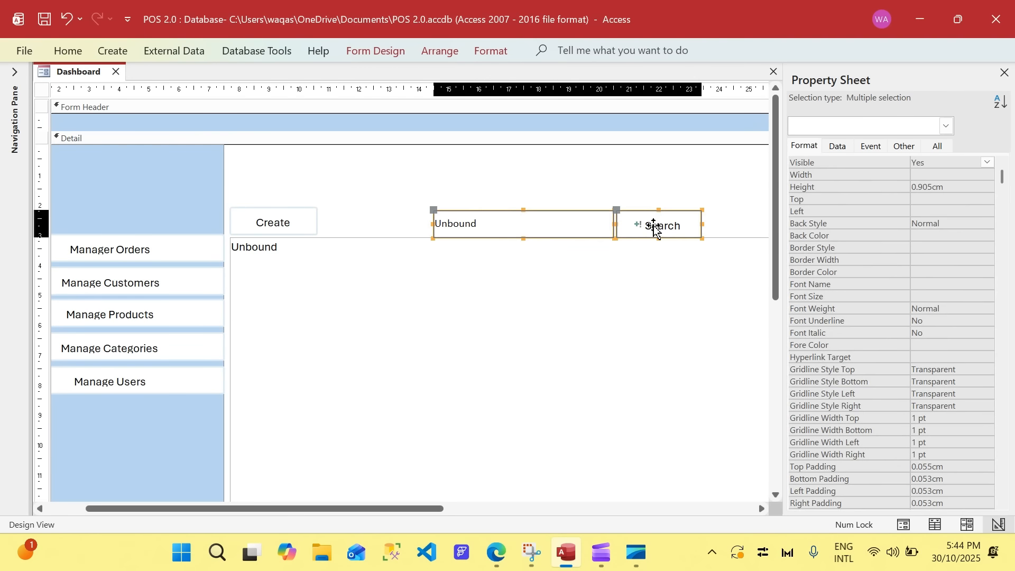
{"action": "left_click", "coordinate": [275, 223]}
{"action": "left_click_drag", "start_coordinate": [277, 222], "coordinate": [382, 218]}
{"action": "left_click", "coordinate": [340, 222]}
{"action": "left_click", "coordinate": [315, 222]}
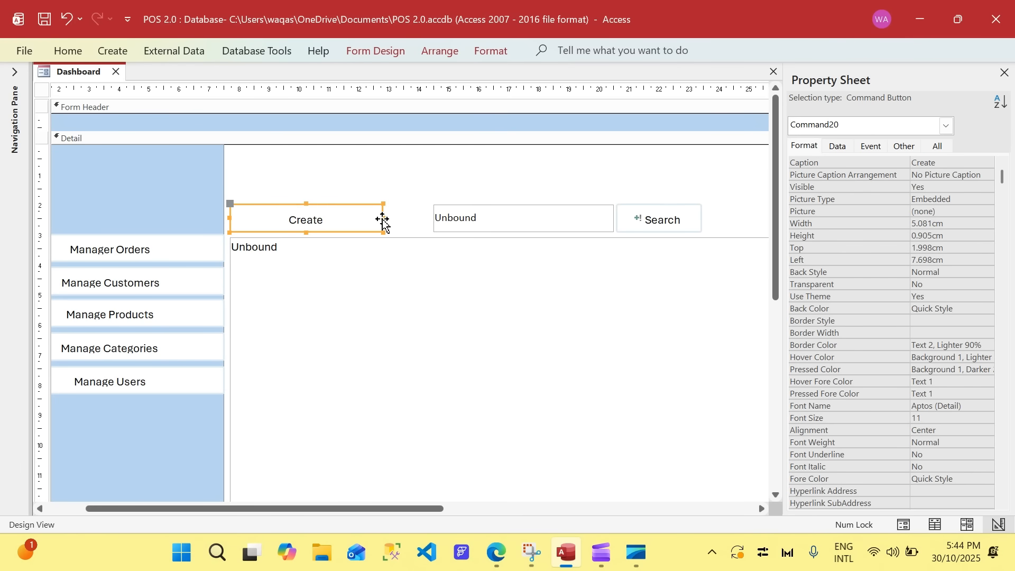
{"action": "left_click", "coordinate": [417, 218]}
Shift the search box and Search button together slightly farther from the Create button.
{"action": "left_click_drag", "start_coordinate": [386, 509], "coordinate": [528, 508]}
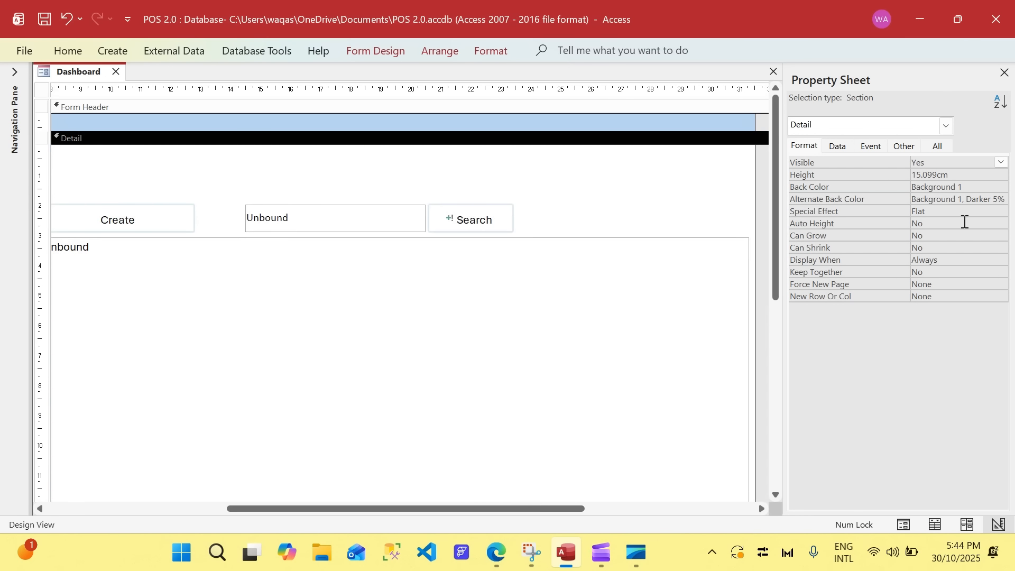
{"action": "left_click", "coordinate": [1005, 72]}
{"action": "left_click_drag", "start_coordinate": [588, 220], "coordinate": [309, 227]}
{"action": "left_click", "coordinate": [286, 180]}
{"action": "right_click", "coordinate": [78, 70]}
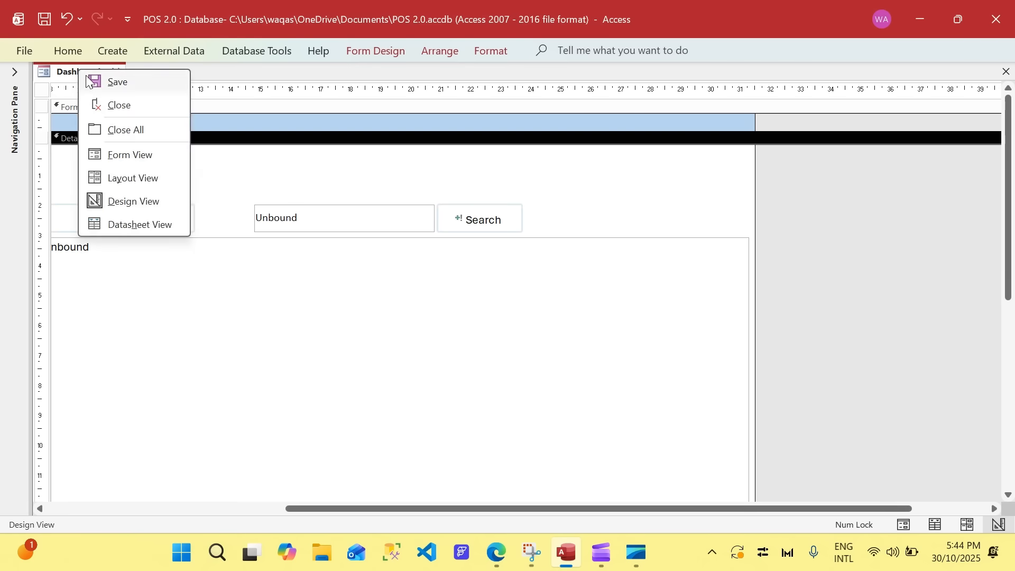
Name the Create button btnCreate in its properties.
{"action": "left_click", "coordinate": [126, 249]}
{"action": "right_click", "coordinate": [140, 228]}
{"action": "left_click", "coordinate": [206, 521]}
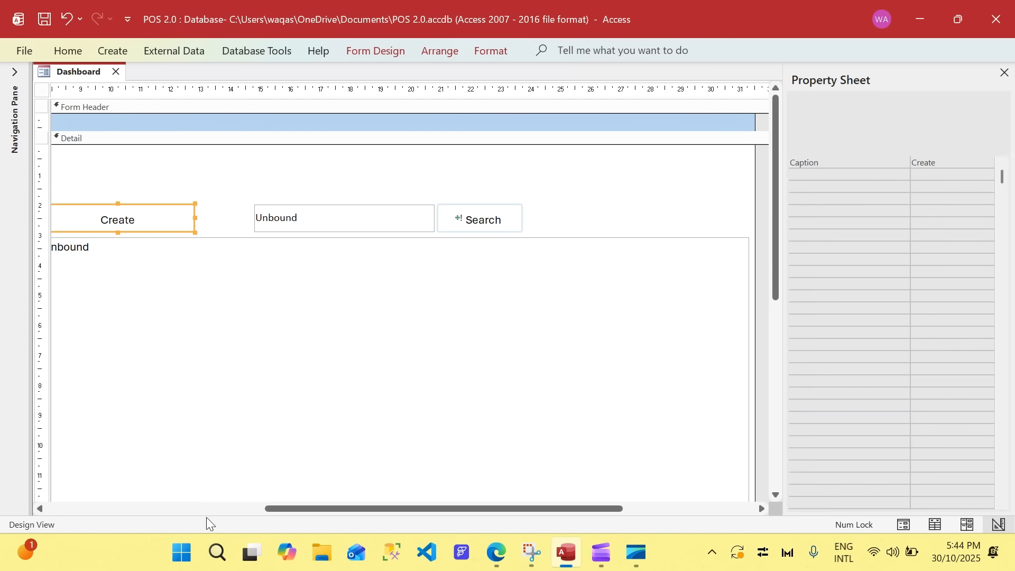
{"action": "left_click", "coordinate": [905, 147]}
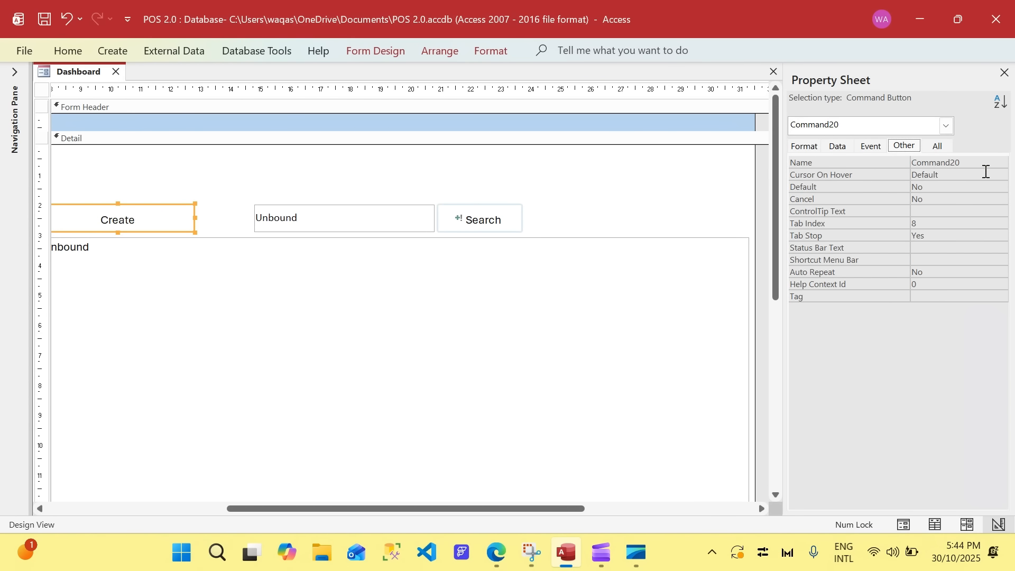
{"action": "left_click_drag", "start_coordinate": [984, 165], "coordinate": [796, 154]}
{"action": "type", "text": "btnCreate"}
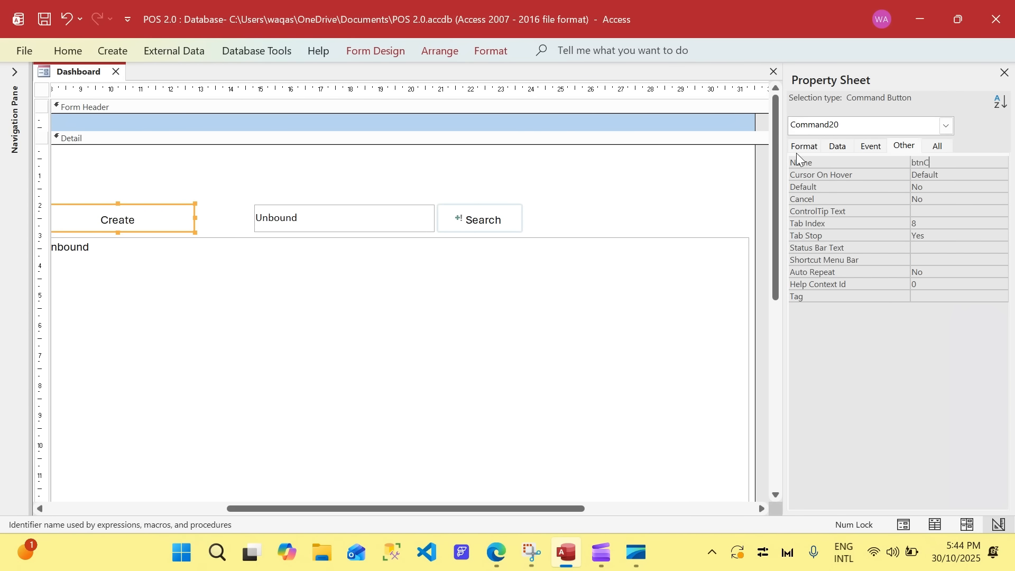
{"action": "key", "text": "Return"}
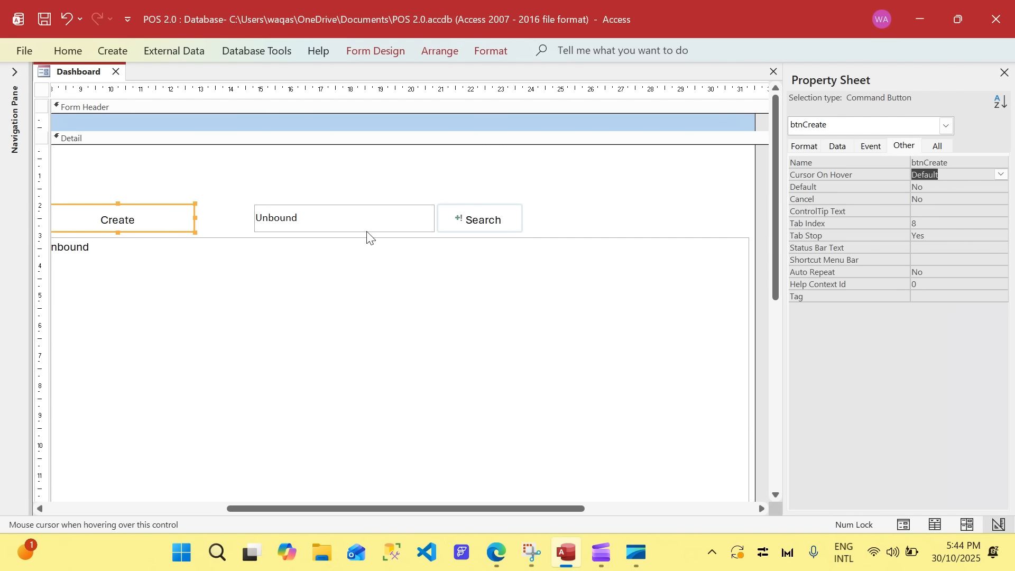
Rename the search text box as txtMainSearch.
{"action": "left_click", "coordinate": [369, 231]}
{"action": "left_click_drag", "start_coordinate": [921, 163], "coordinate": [953, 160]}
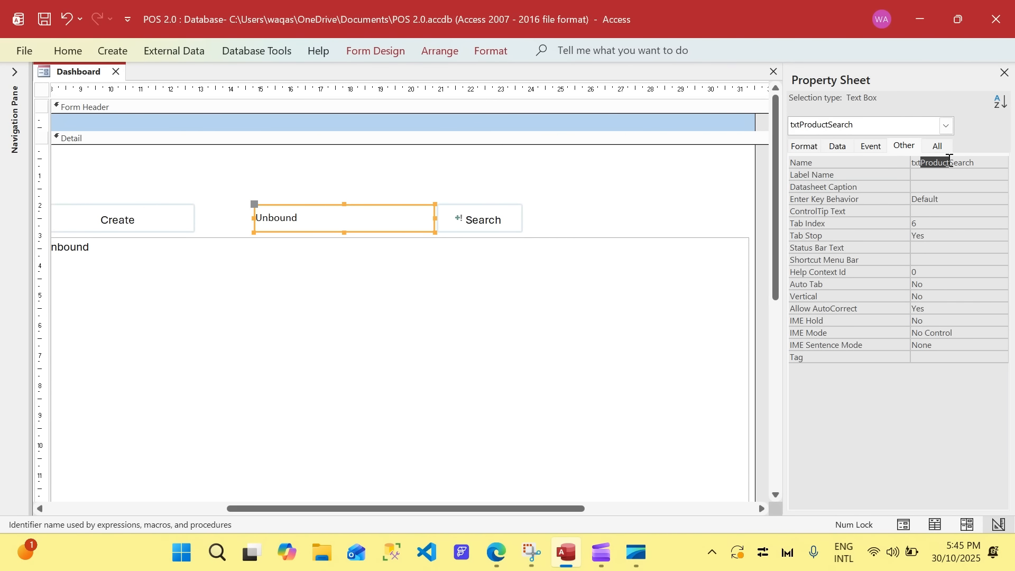
{"action": "type", "text": "Main"}
{"action": "key", "text": "Return"}
Rename the Search button as btnMainSearch.
{"action": "left_click", "coordinate": [516, 227]}
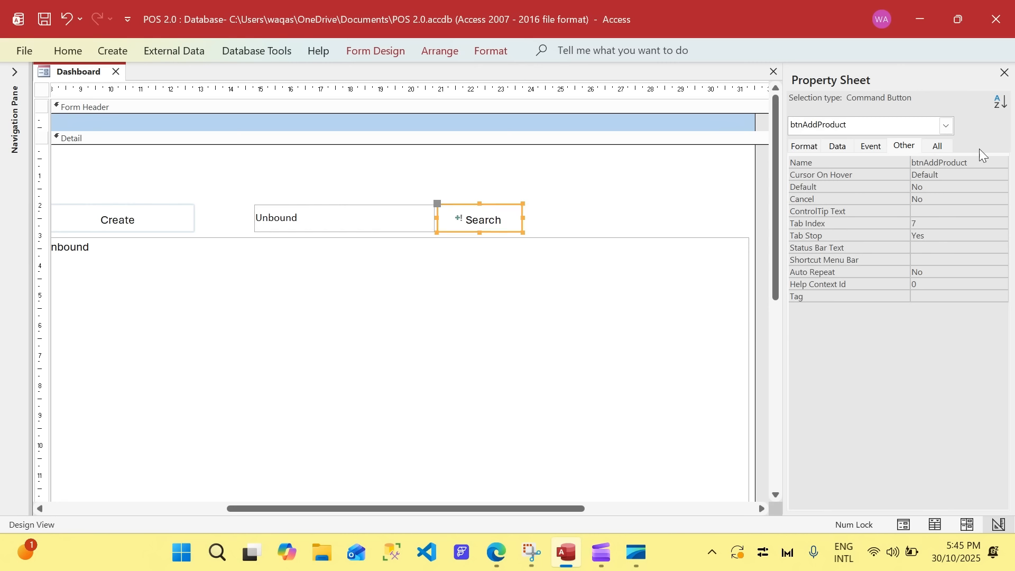
{"action": "left_click_drag", "start_coordinate": [927, 163], "coordinate": [1014, 168]}
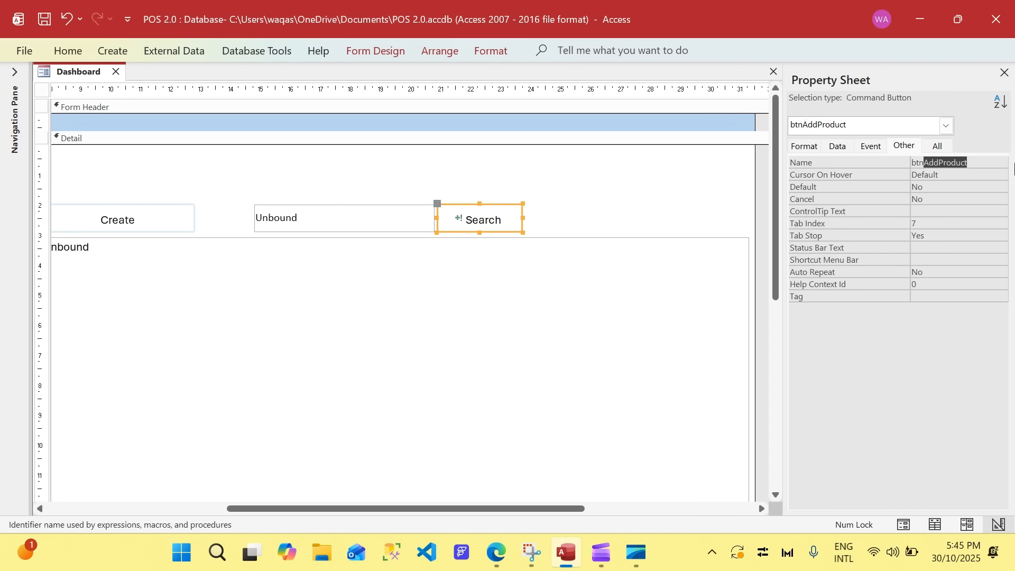
{"action": "type", "text": "MainSearch"}
{"action": "key", "text": "Return"}
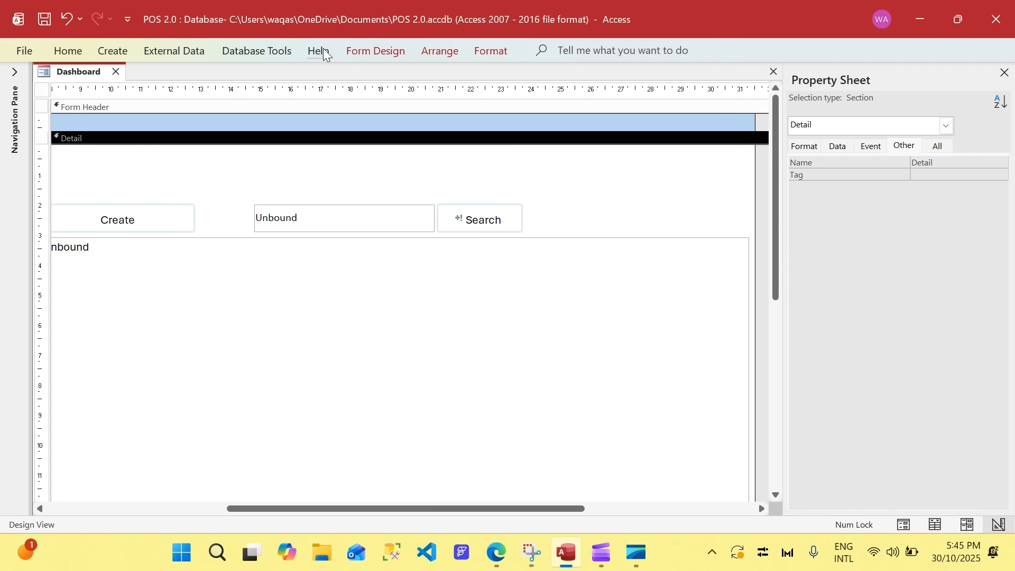
Add a label reading "Now Showing" above the list box, to the right of the Search button.
{"action": "left_click", "coordinate": [375, 51]}
{"action": "left_click", "coordinate": [254, 97]}
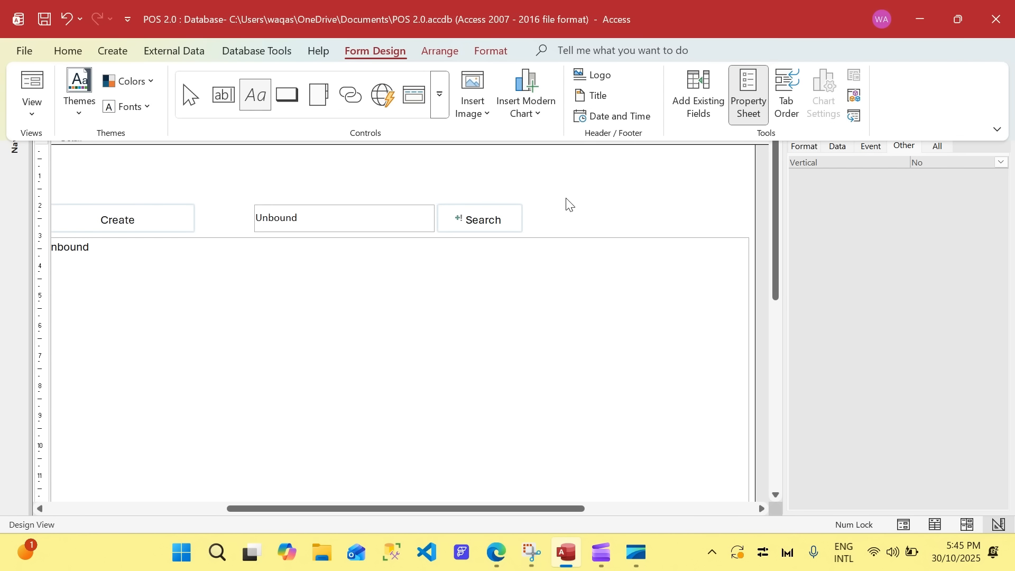
{"action": "left_click", "coordinate": [627, 198]}
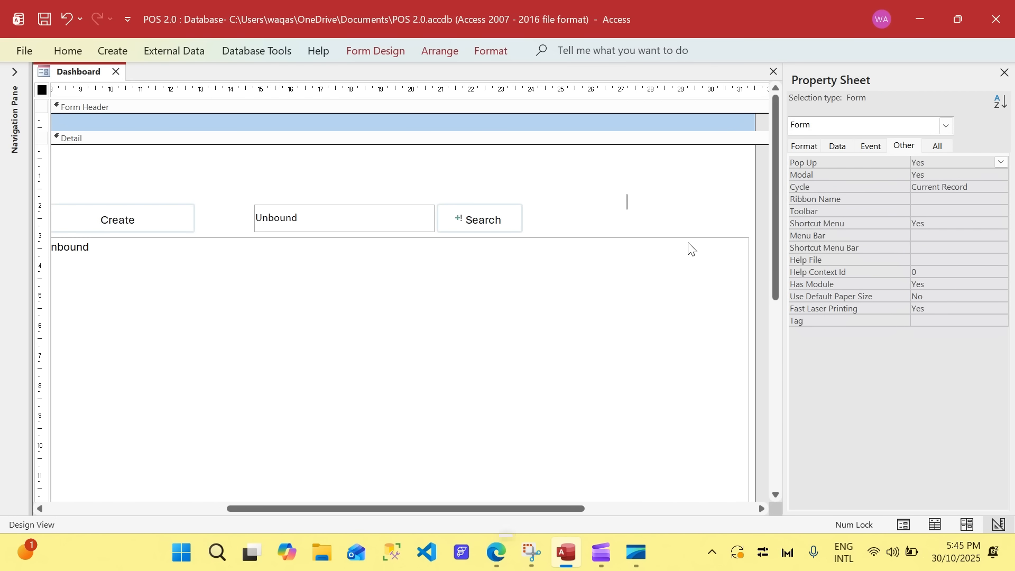
{"action": "type", "text": "Now Show"}
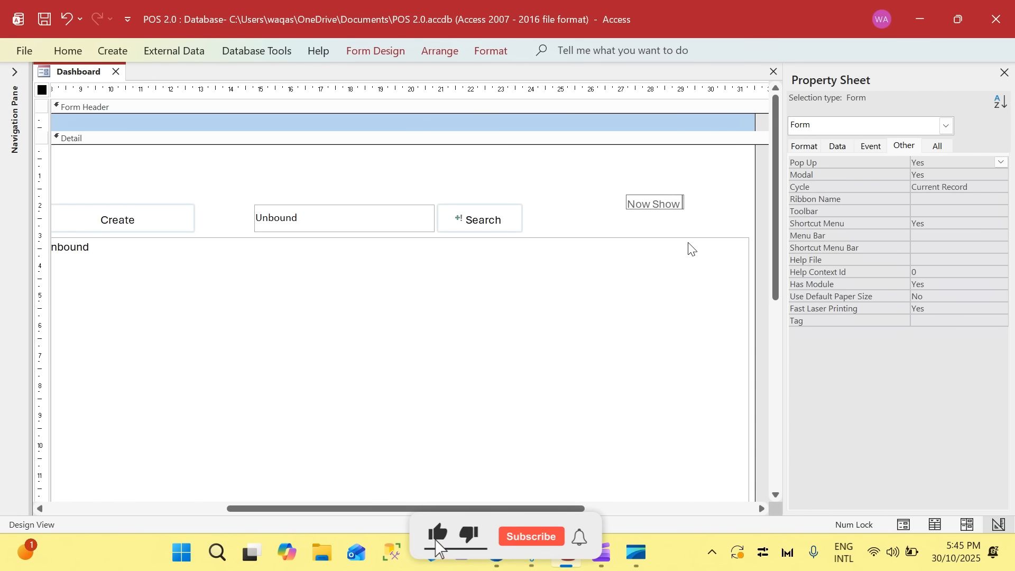
{"action": "type", "text": "ing"}
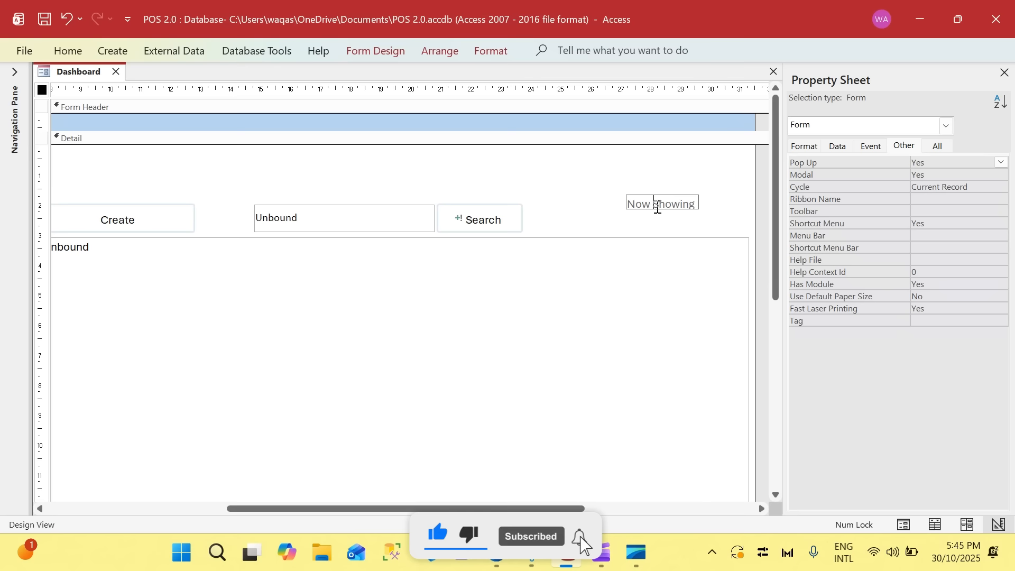
Change the Now Showing label's font color to the black theme color.
{"action": "left_click_drag", "start_coordinate": [634, 202], "coordinate": [720, 205]}
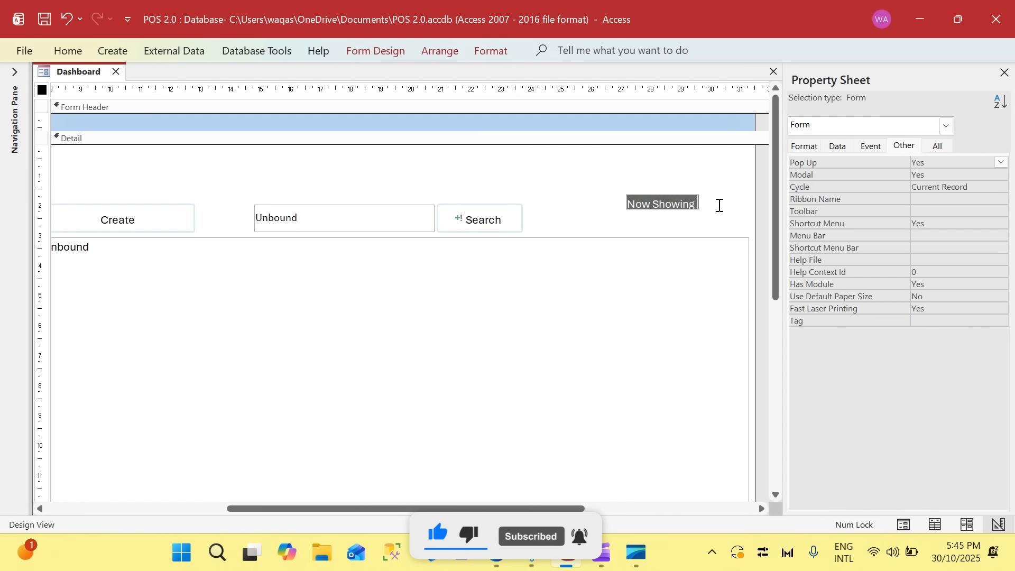
{"action": "left_click", "coordinate": [67, 51]}
{"action": "left_click", "coordinate": [604, 182]}
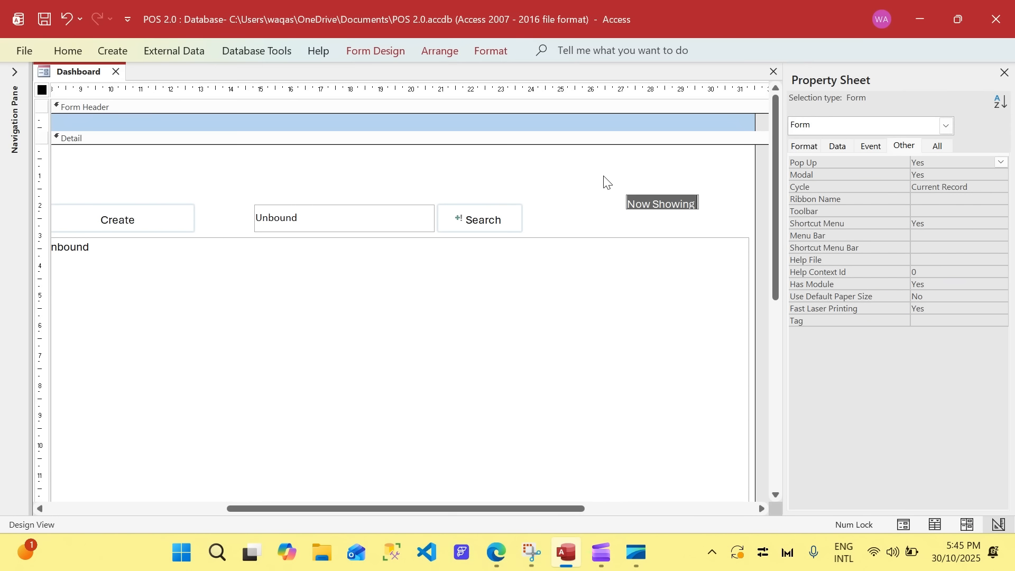
{"action": "left_click", "coordinate": [673, 242]}
{"action": "left_click", "coordinate": [660, 204]}
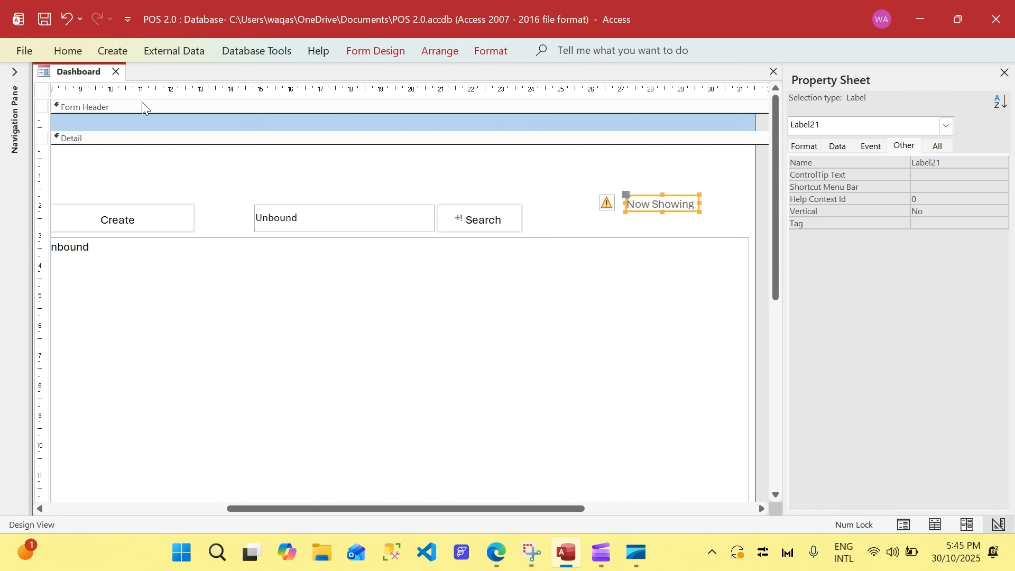
{"action": "left_click", "coordinate": [68, 51]}
{"action": "left_click", "coordinate": [715, 116]}
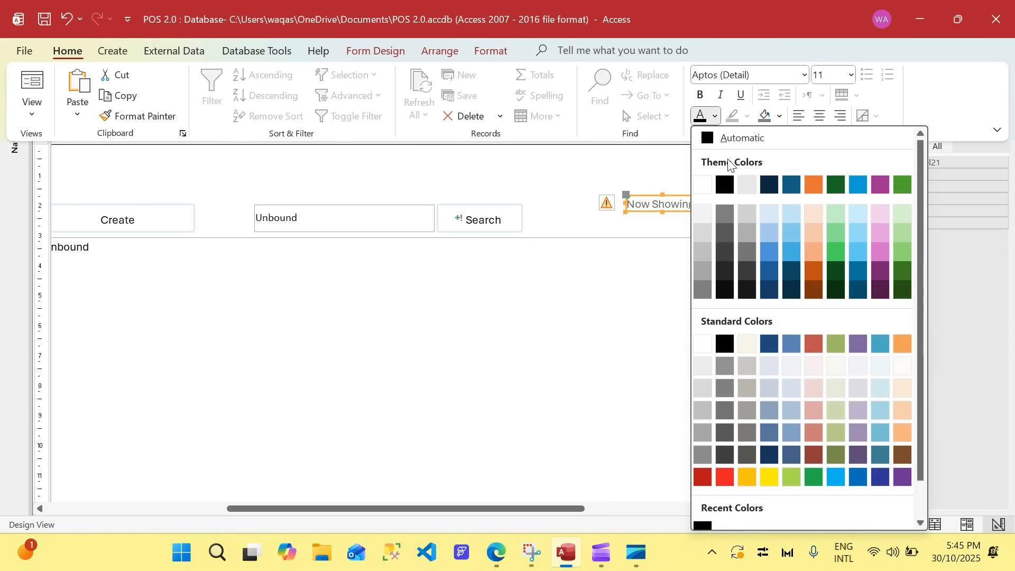
{"action": "left_click", "coordinate": [733, 185]}
Set the Now Showing label's font size to 9 and right-align its text.
{"action": "left_click", "coordinate": [851, 74]}
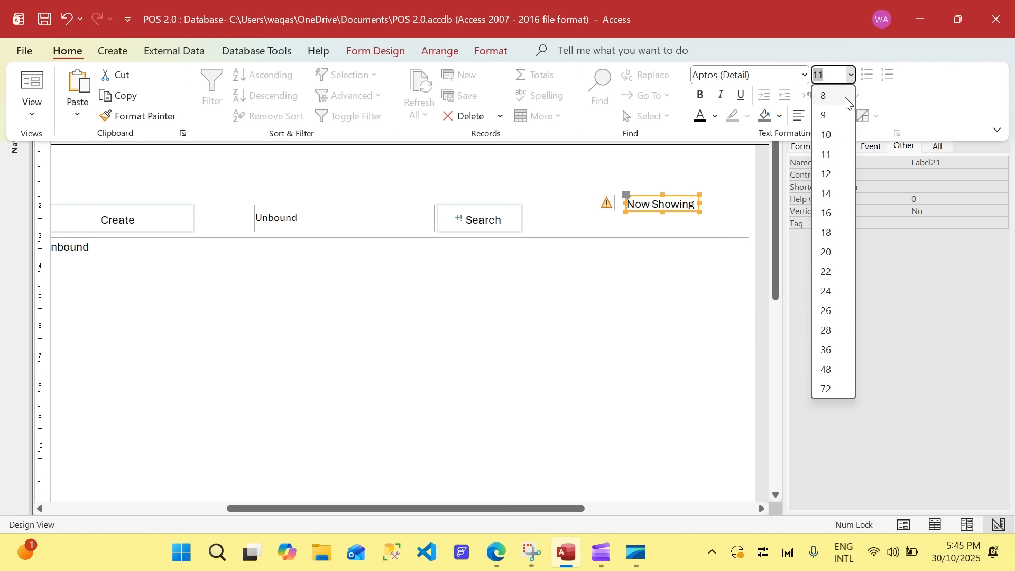
{"action": "left_click", "coordinate": [830, 105]}
{"action": "left_click", "coordinate": [851, 74]}
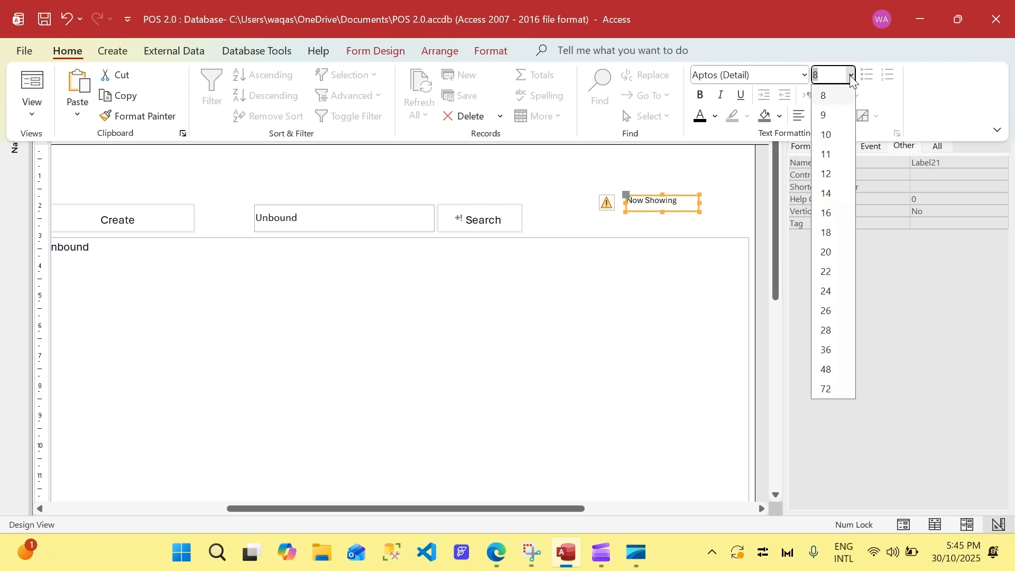
{"action": "left_click", "coordinate": [827, 111]}
{"action": "left_click", "coordinate": [690, 206]}
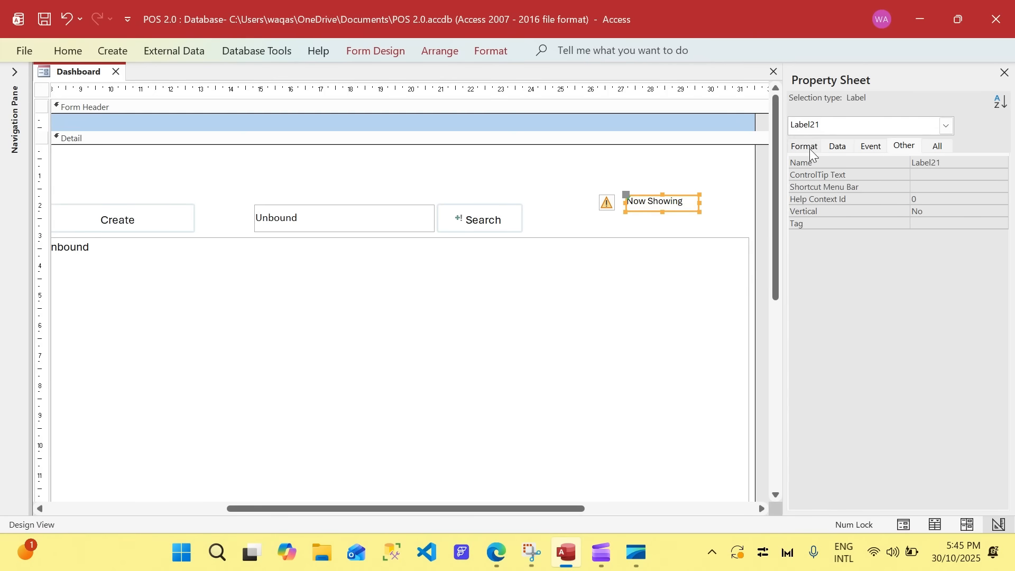
{"action": "left_click", "coordinate": [55, 54]}
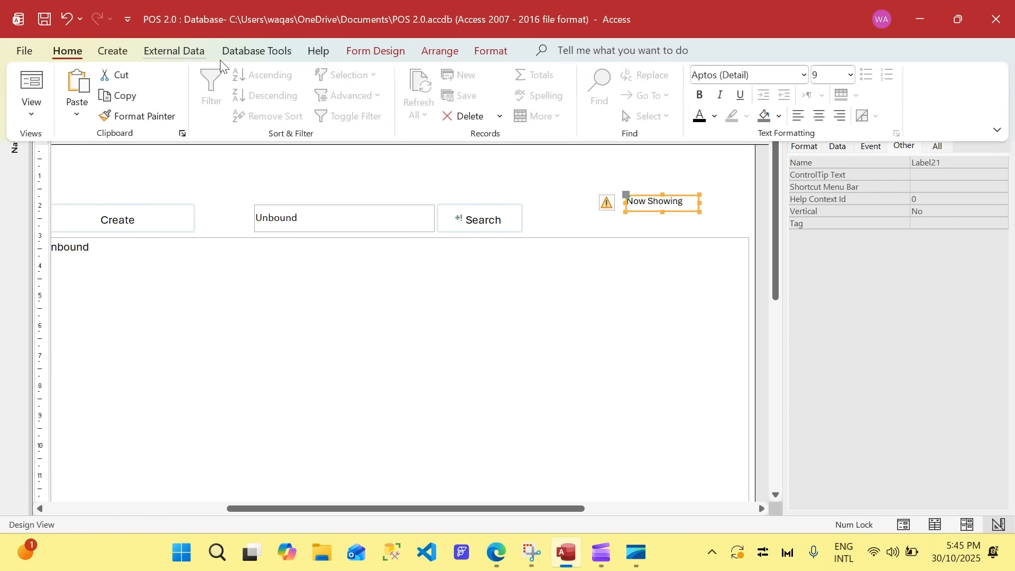
{"action": "left_click", "coordinate": [840, 115]}
{"action": "left_click", "coordinate": [657, 206]}
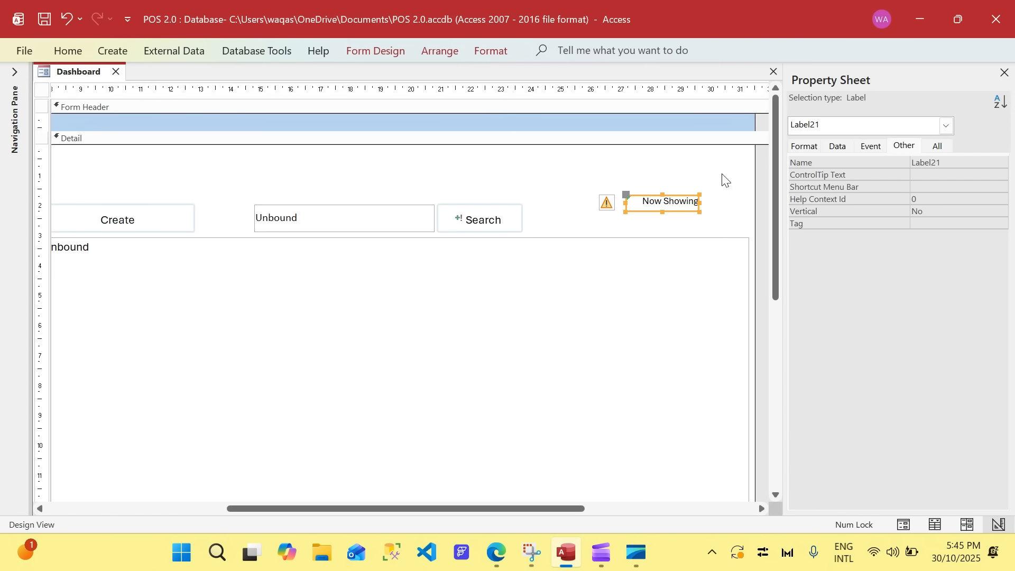
Try a top margin of 0.041 cm for the Now Showing label and settle on 0.06 cm.
{"action": "left_click", "coordinate": [804, 146]}
{"action": "scroll", "coordinate": [921, 471], "scroll_direction": "down", "scroll_amount": 2}
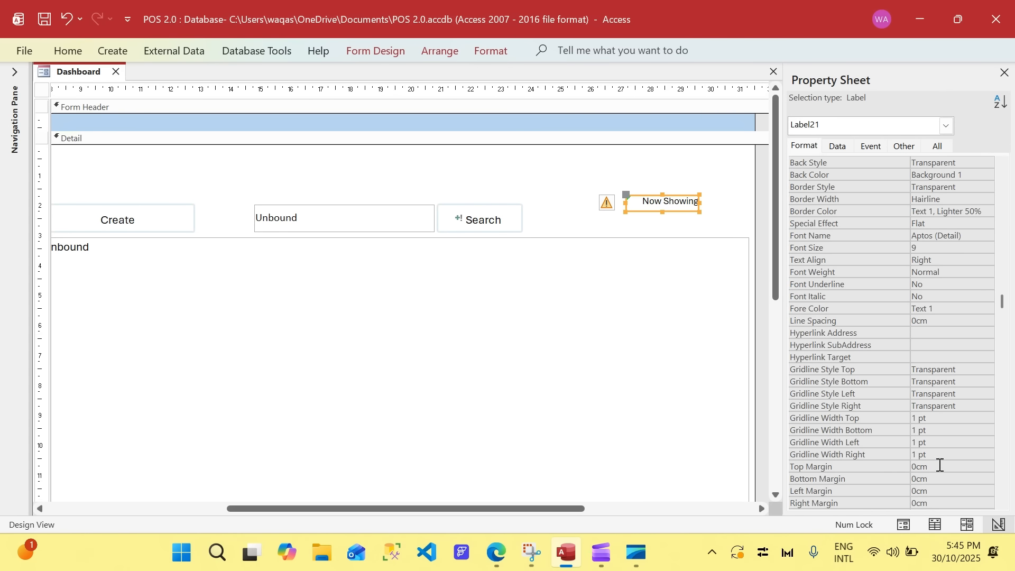
{"action": "left_click", "coordinate": [940, 465]}
{"action": "type", "text": "0.0"}
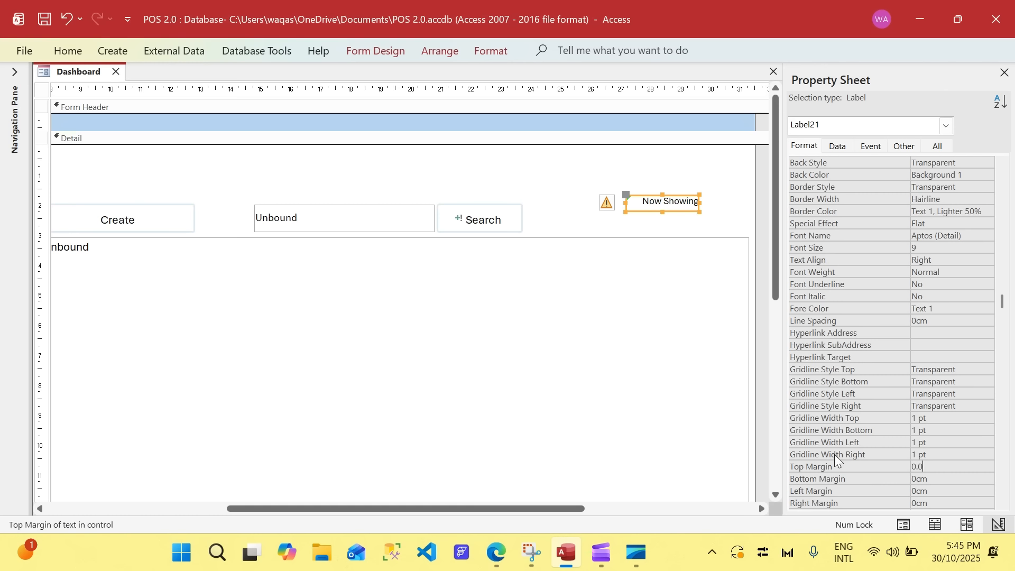
{"action": "type", "text": "41"}
{"action": "key", "text": "Return"}
{"action": "key", "text": "Up"}
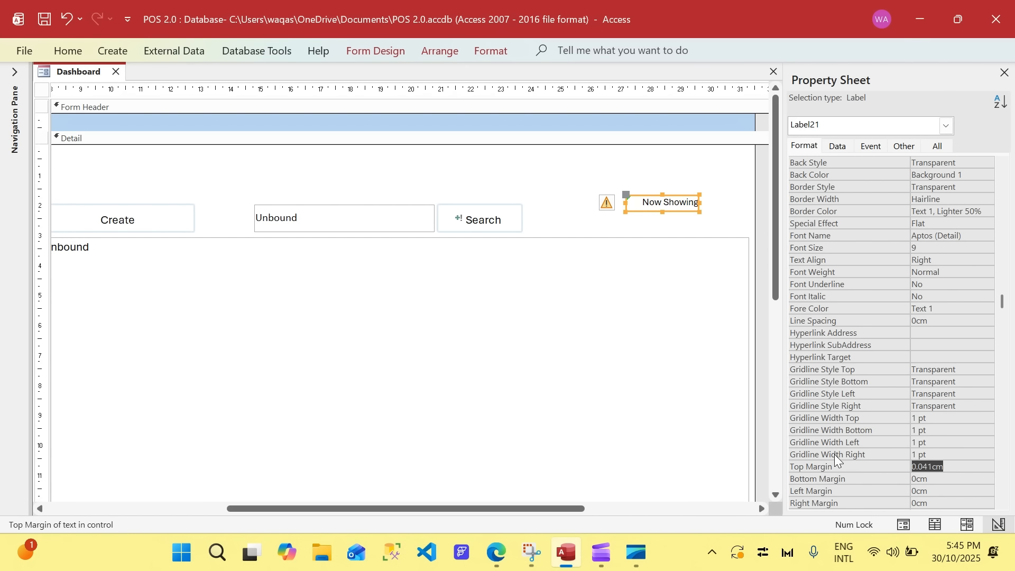
{"action": "type", "text": "0.06"}
{"action": "key", "text": "Return"}
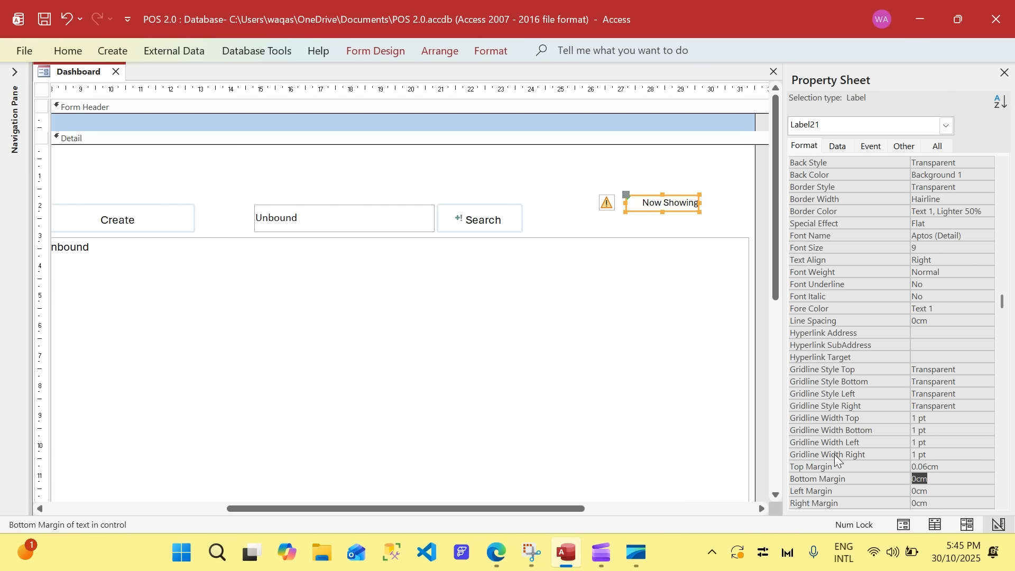
Move the Now Showing label down to the list box's right edge and widen it toward the Search button.
{"action": "left_click", "coordinate": [68, 50]}
{"action": "left_click", "coordinate": [705, 182]}
{"action": "left_click_drag", "start_coordinate": [692, 211], "coordinate": [742, 228]}
{"action": "left_click_drag", "start_coordinate": [678, 217], "coordinate": [594, 215]}
{"action": "left_click", "coordinate": [639, 178]}
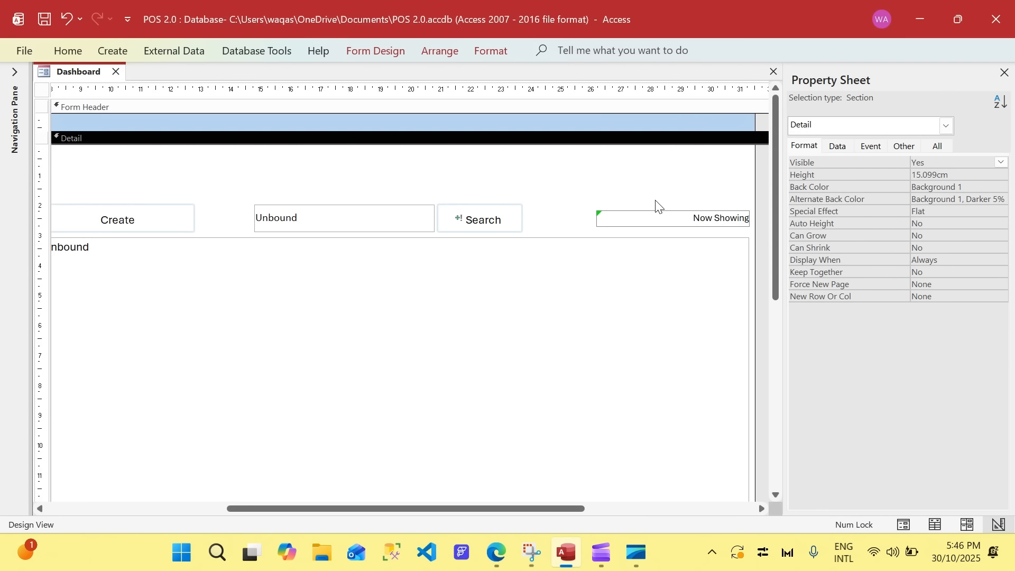
{"action": "right_click", "coordinate": [84, 74]}
{"action": "left_click", "coordinate": [548, 207]}
{"action": "left_click", "coordinate": [490, 225]}
{"action": "left_click", "coordinate": [396, 221]}
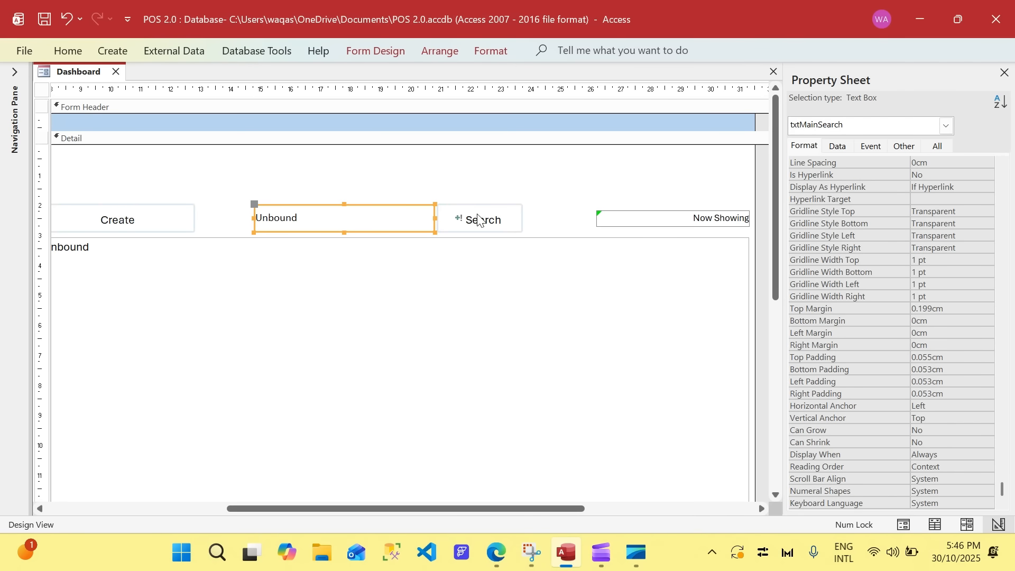
{"action": "left_click", "coordinate": [178, 227]}
Name the Now Showing label lblNowShowing and display the dashboard in Form View.
{"action": "left_click", "coordinate": [646, 224]}
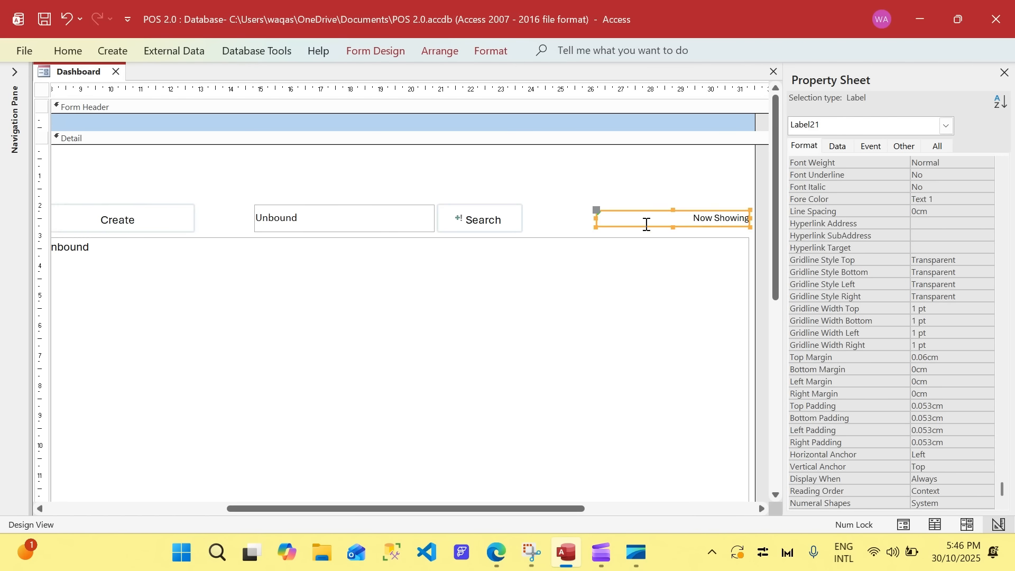
{"action": "left_click", "coordinate": [904, 146]}
{"action": "left_click", "coordinate": [826, 164]}
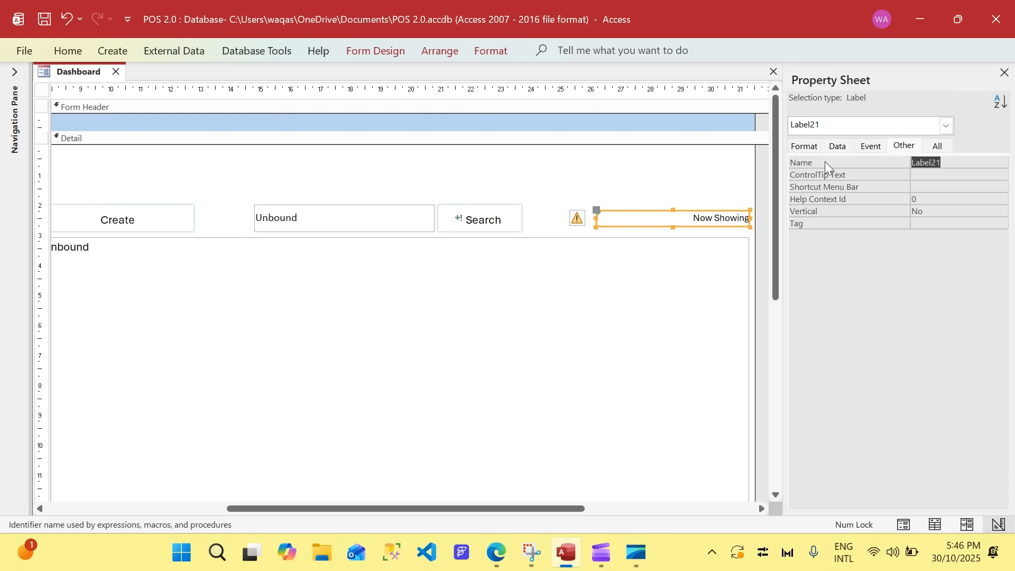
{"action": "type", "text": "lblNowShowing"}
{"action": "key", "text": "Return"}
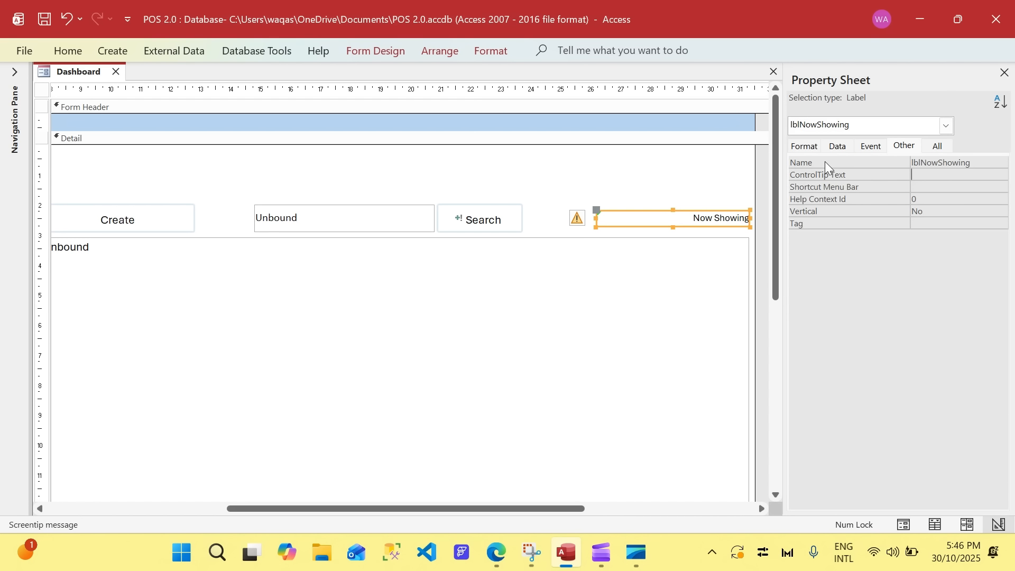
{"action": "right_click", "coordinate": [73, 74]}
{"action": "left_click", "coordinate": [125, 154]}
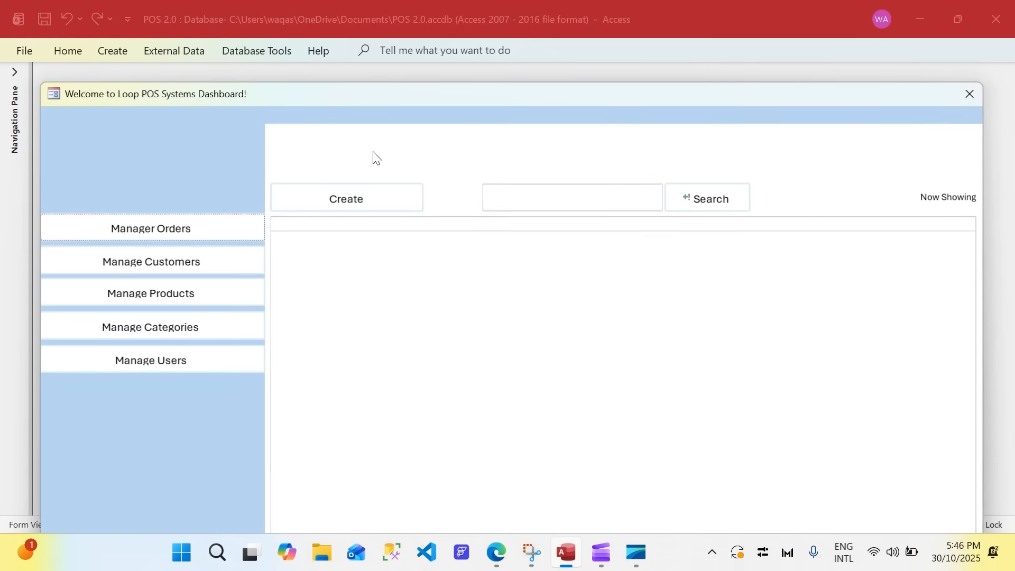
Test the dashboard in Form View by opening and closing the Point of Sale Main Form and searching for "sad".
{"action": "left_click", "coordinate": [238, 187]}
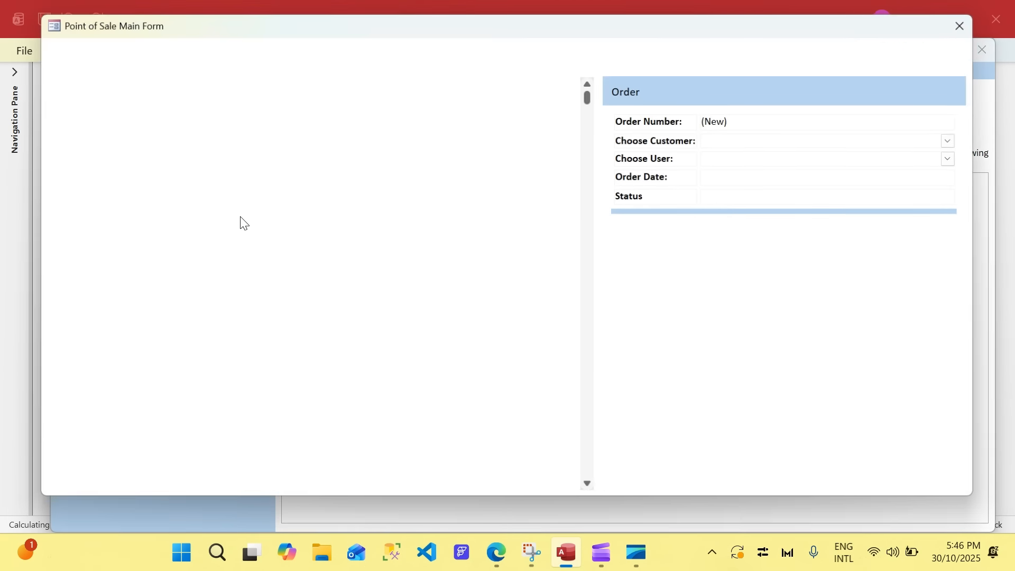
{"action": "left_click", "coordinate": [960, 24]}
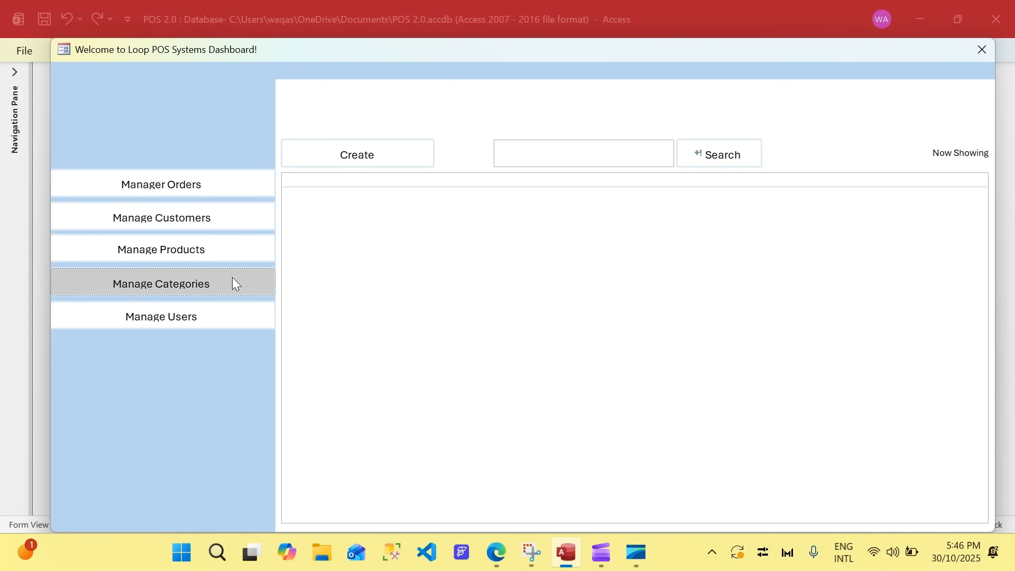
{"action": "left_click", "coordinate": [559, 154]}
{"action": "type", "text": "sad"}
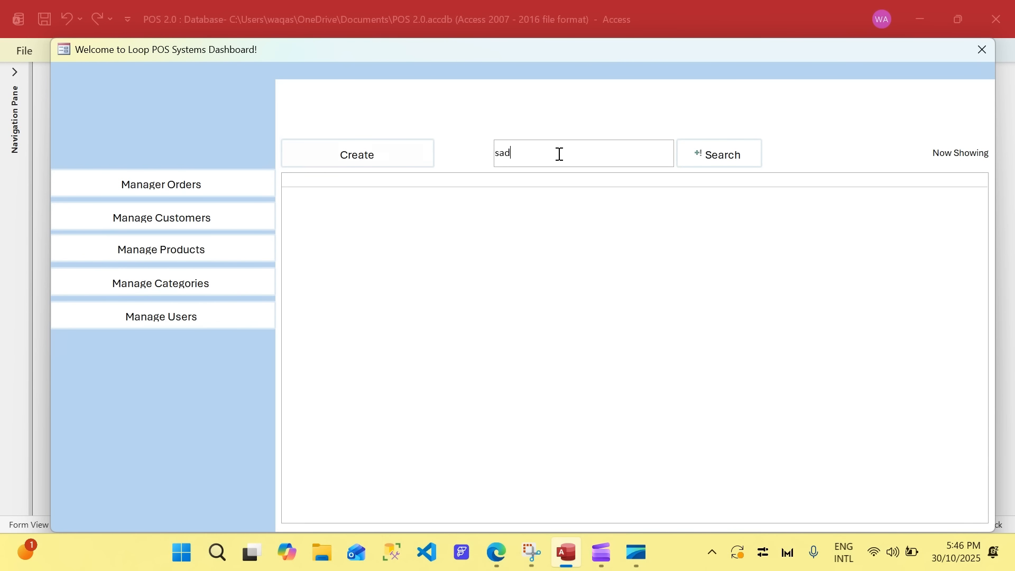
{"action": "left_click", "coordinate": [738, 158]}
{"action": "right_click", "coordinate": [569, 74]}
{"action": "left_click", "coordinate": [445, 92]}
{"action": "left_click_drag", "start_coordinate": [467, 55], "coordinate": [454, 47]}
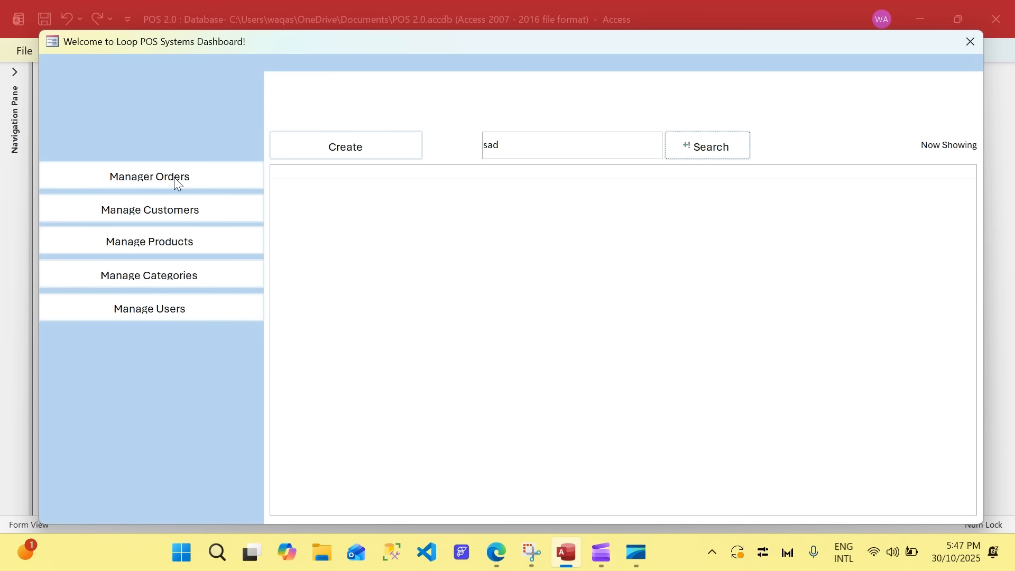
In Design View, set the top padding of all five navigation buttons to 0.051 cm.
{"action": "right_click", "coordinate": [433, 96]}
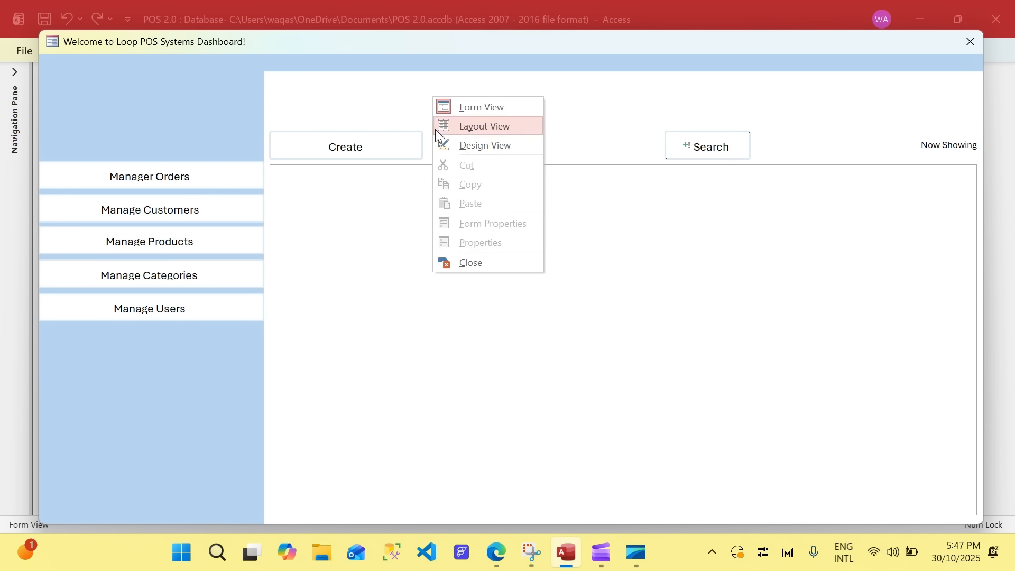
{"action": "left_click", "coordinate": [446, 144]}
{"action": "left_click", "coordinate": [218, 249]}
{"action": "left_click", "coordinate": [227, 285], "text": "shift"}
{"action": "left_click", "coordinate": [227, 314], "text": "shift"}
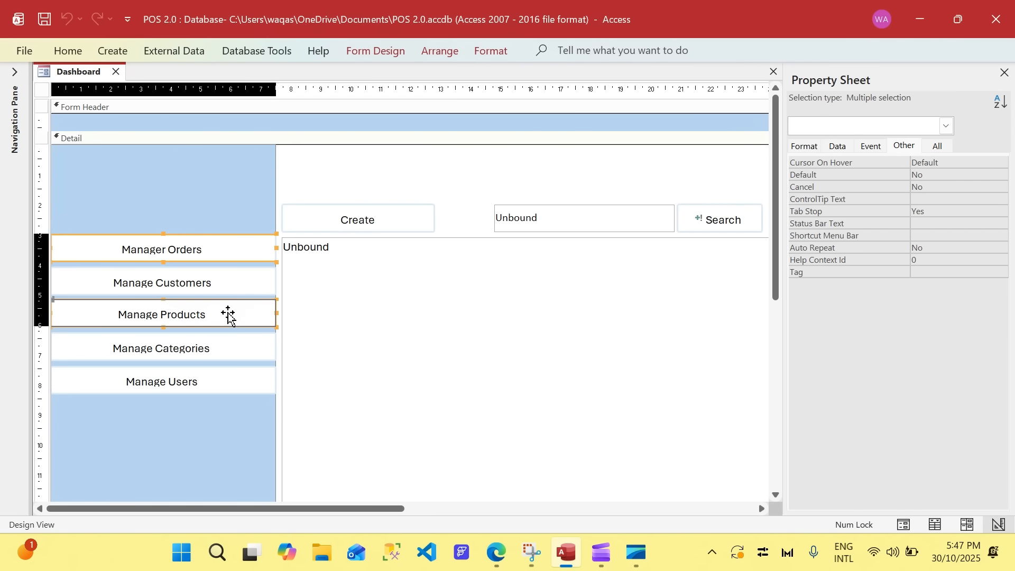
{"action": "left_click", "coordinate": [226, 348], "text": "shift"}
{"action": "left_click", "coordinate": [227, 381], "text": "shift"}
{"action": "left_click", "coordinate": [801, 147]}
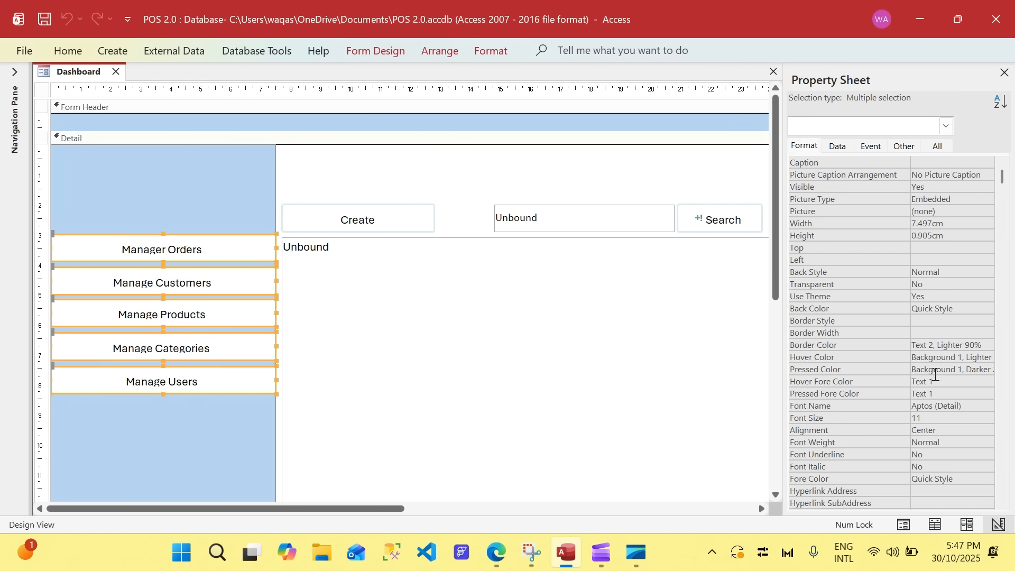
{"action": "scroll", "coordinate": [945, 392], "scroll_direction": "down", "scroll_amount": 6}
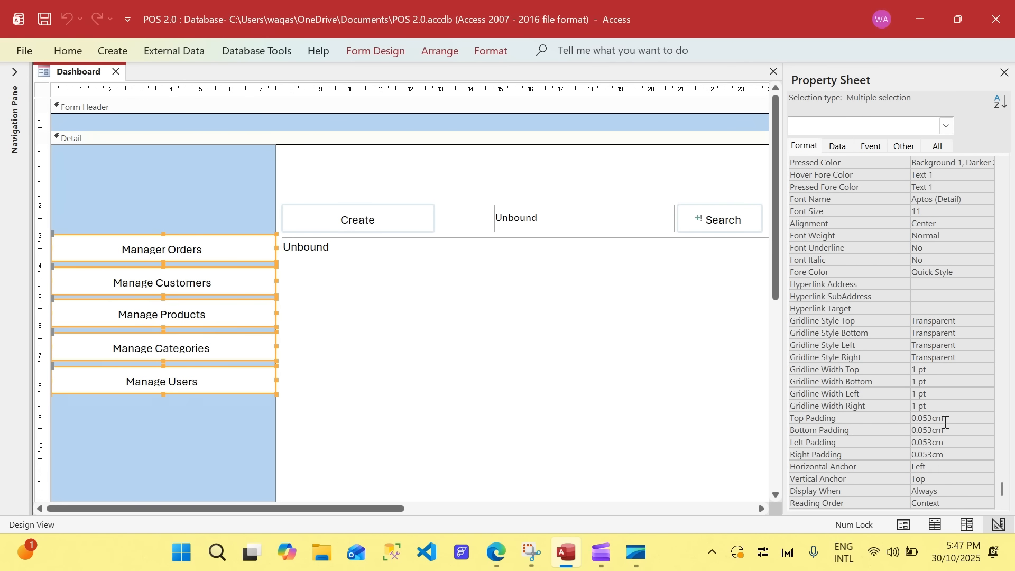
{"action": "left_click", "coordinate": [933, 418]}
{"action": "type", "text": "1"}
{"action": "key", "text": "Return"}
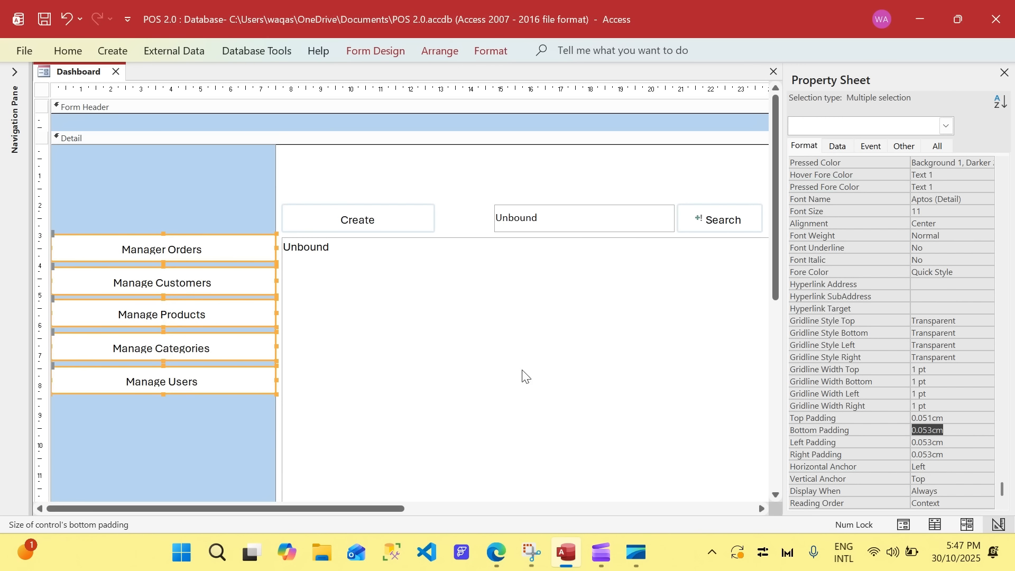
Set the font size of the five navigation buttons to 10.
{"action": "left_click", "coordinate": [69, 51]}
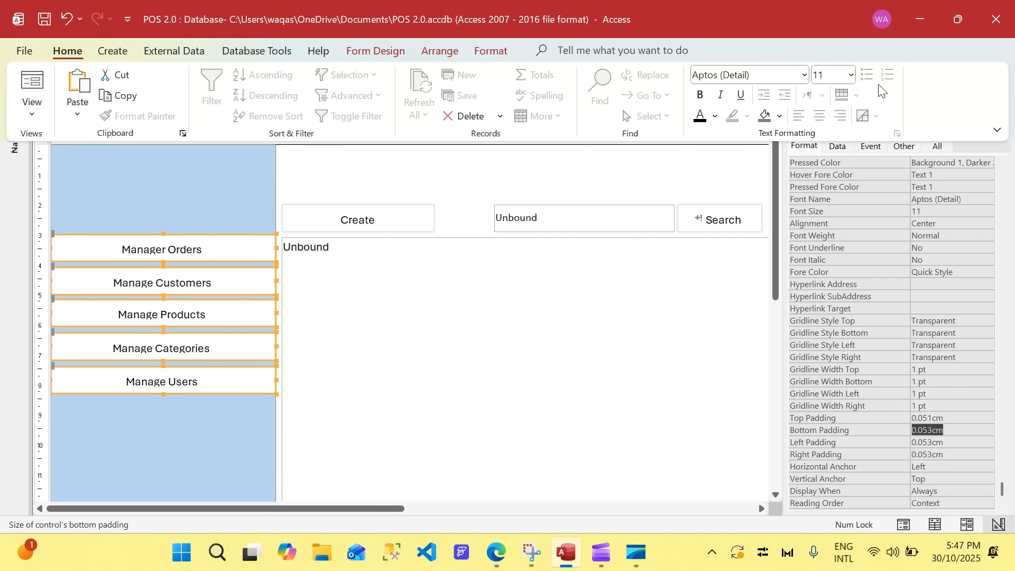
{"action": "left_click", "coordinate": [851, 74]}
{"action": "left_click", "coordinate": [826, 135]}
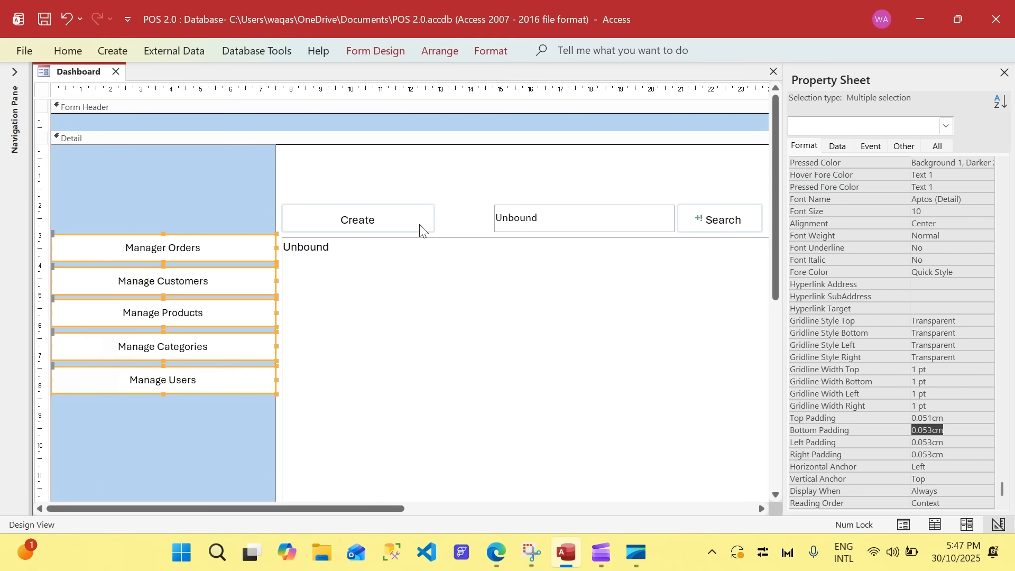
Set the font size of the Create button, search text box and Search button to 10.
{"action": "left_click", "coordinate": [358, 219]}
{"action": "left_click", "coordinate": [732, 222], "text": "shift"}
{"action": "left_click", "coordinate": [555, 224], "text": "shift"}
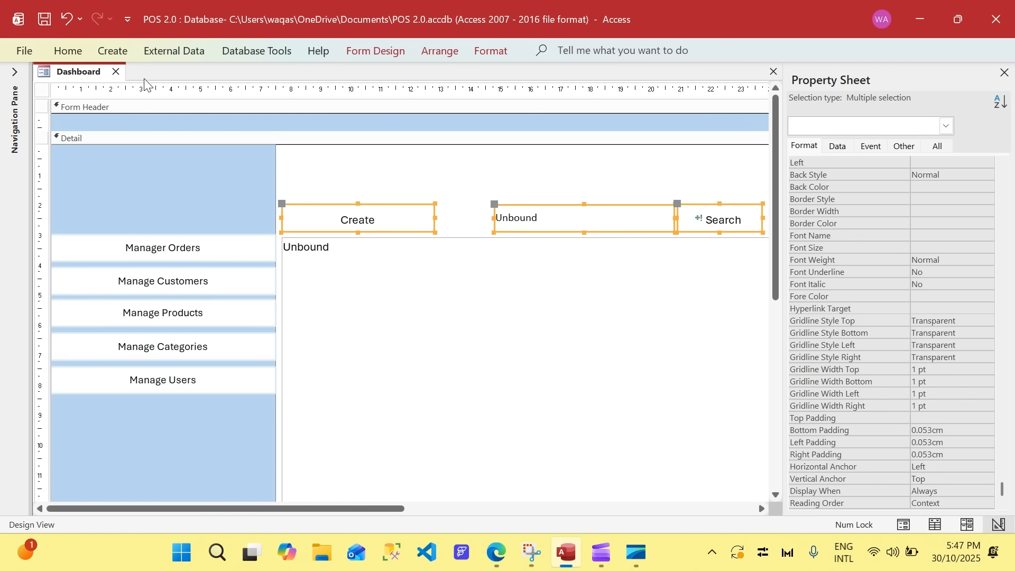
{"action": "left_click", "coordinate": [69, 50]}
{"action": "left_click", "coordinate": [851, 74]}
{"action": "left_click", "coordinate": [826, 135]}
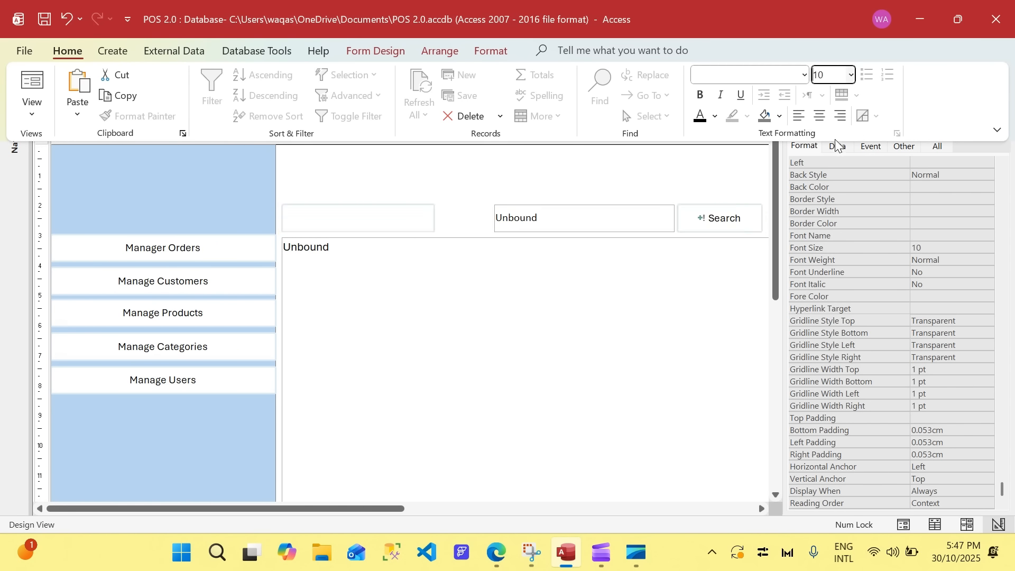
{"action": "left_click", "coordinate": [556, 181]}
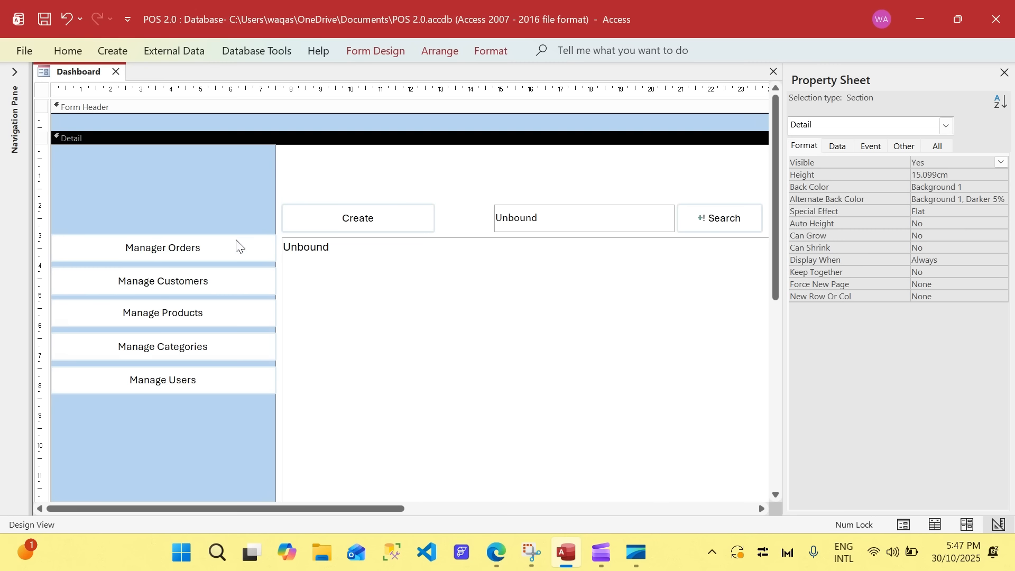
Move the search text box and Search button over so that they sit directly beside the Create button.
{"action": "left_click", "coordinate": [157, 252]}
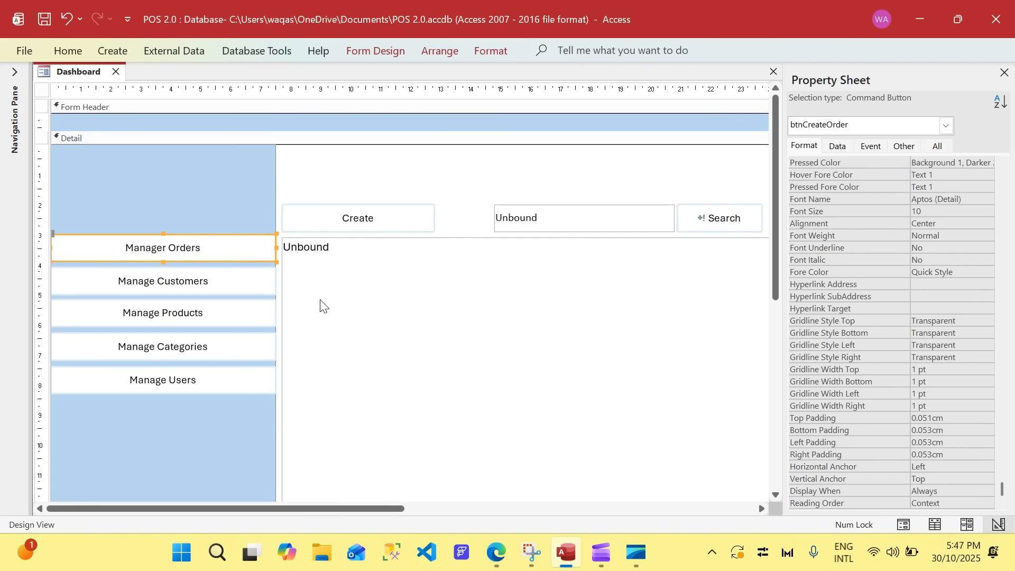
{"action": "left_click_drag", "start_coordinate": [383, 510], "coordinate": [448, 512]}
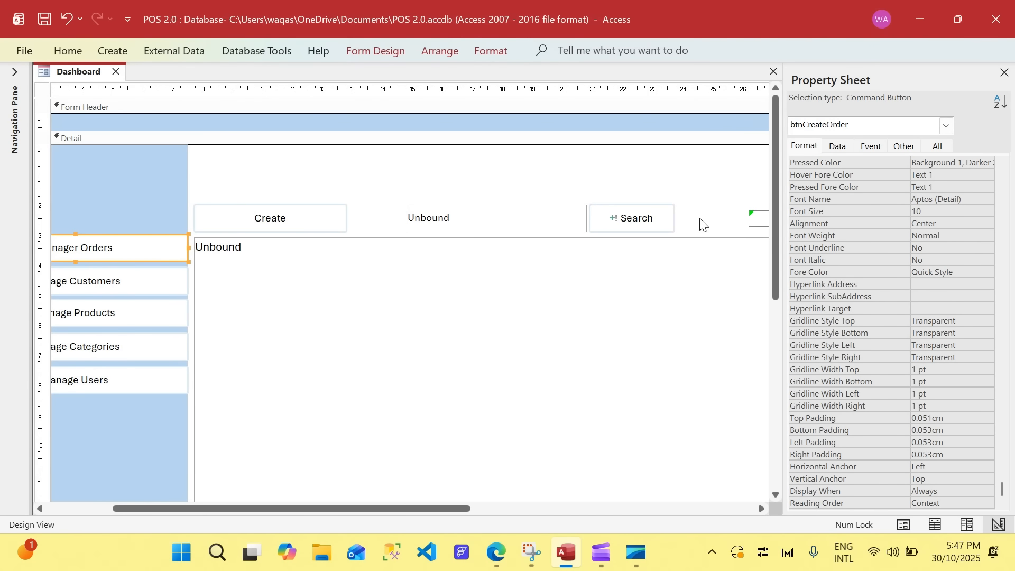
{"action": "left_click_drag", "start_coordinate": [460, 509], "coordinate": [575, 509]}
{"action": "left_click_drag", "start_coordinate": [563, 222], "coordinate": [244, 219]}
{"action": "left_click", "coordinate": [500, 158]}
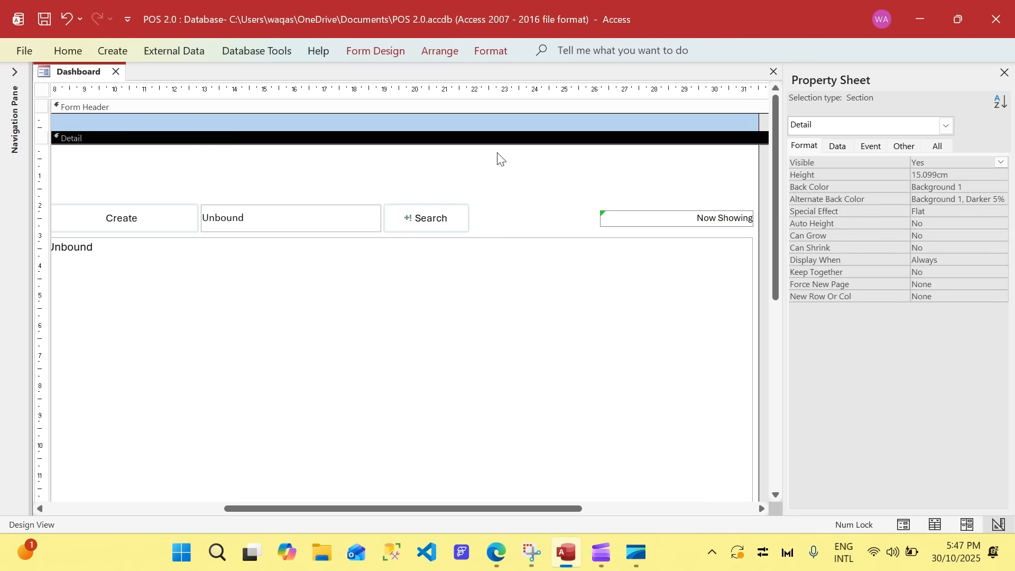
Add a combo box between the Search button and the Now Showing label, without using its wizard.
{"action": "left_click", "coordinate": [96, 53]}
{"action": "left_click", "coordinate": [353, 51]}
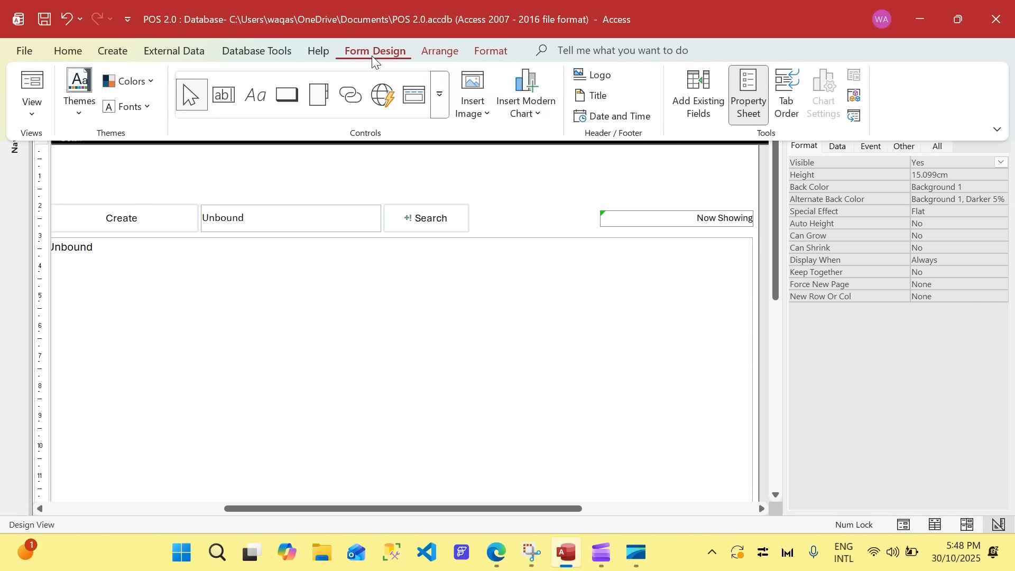
{"action": "left_click", "coordinate": [439, 95]}
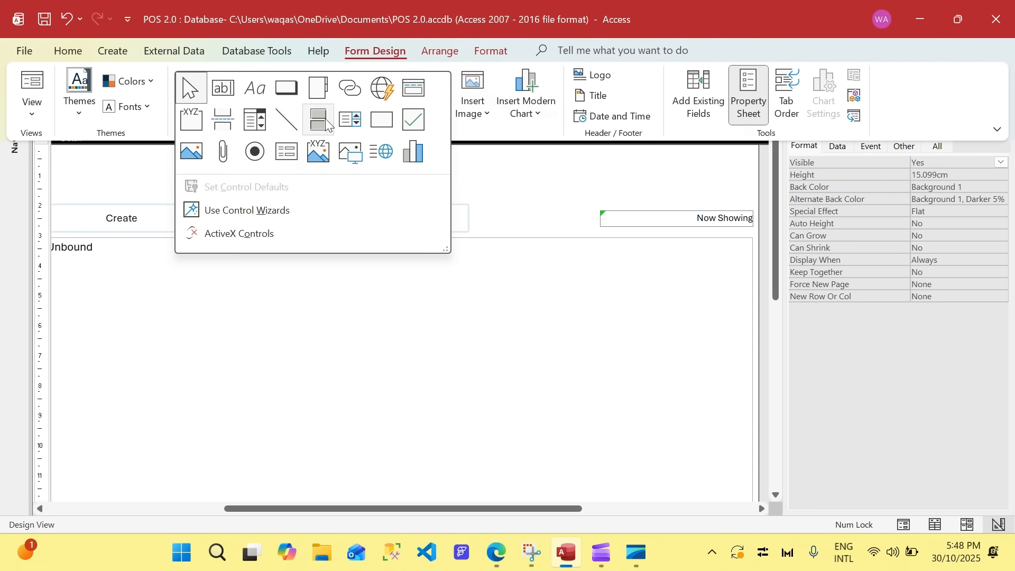
{"action": "left_click", "coordinate": [253, 121]}
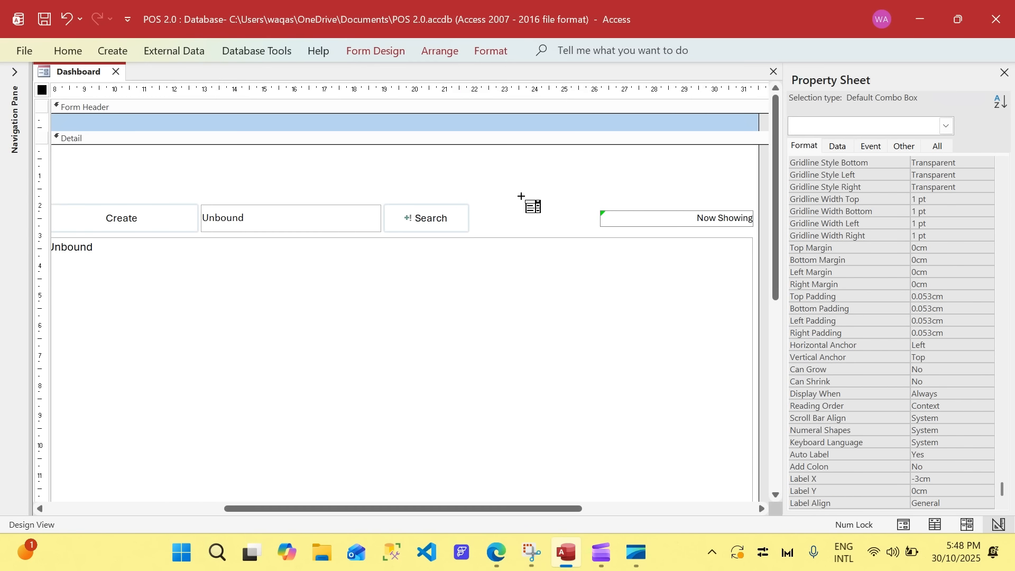
{"action": "left_click", "coordinate": [507, 203]}
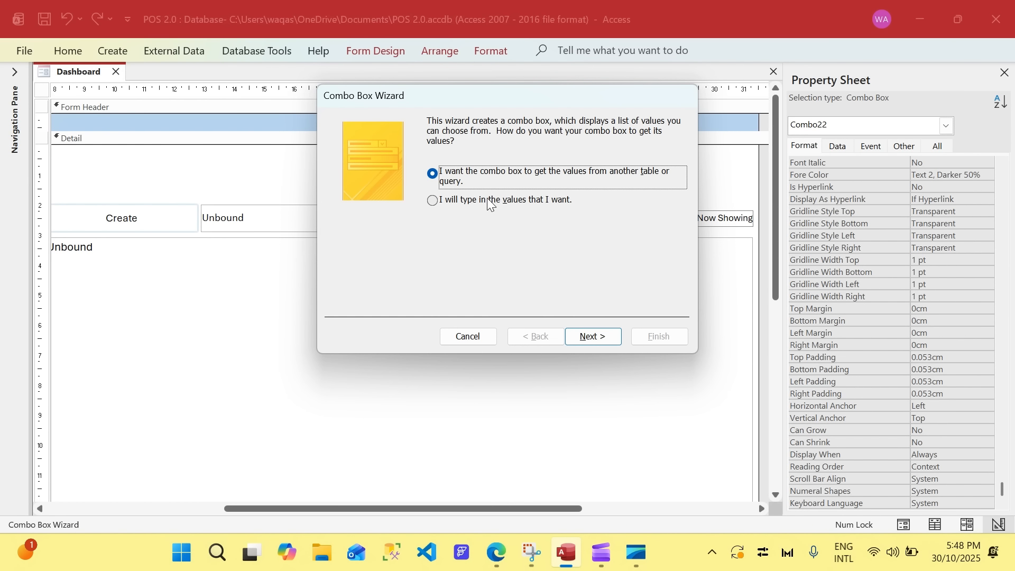
{"action": "key", "text": "Tab"}
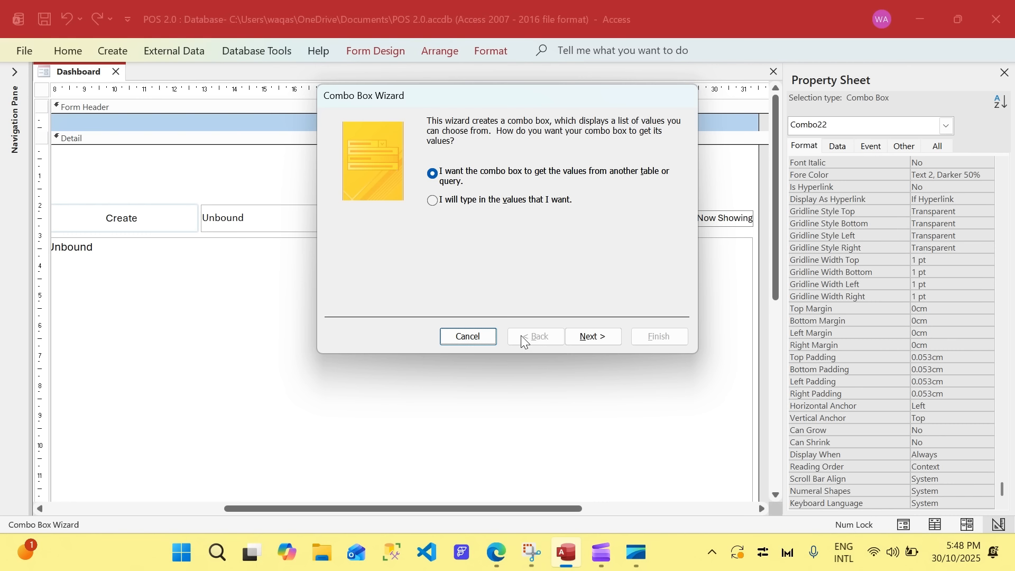
{"action": "left_click", "coordinate": [493, 339]}
Delete the new combo box's attached label and move the combo box next to the Search button.
{"action": "left_click", "coordinate": [458, 214]}
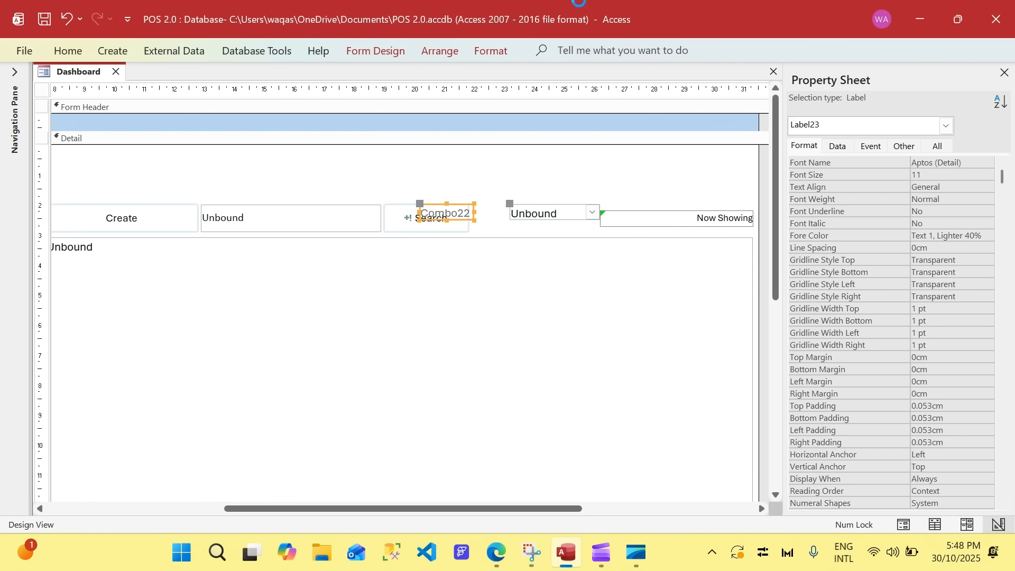
{"action": "key", "text": "Delete"}
{"action": "left_click", "coordinate": [541, 214]}
{"action": "left_click_drag", "start_coordinate": [540, 214], "coordinate": [508, 214]}
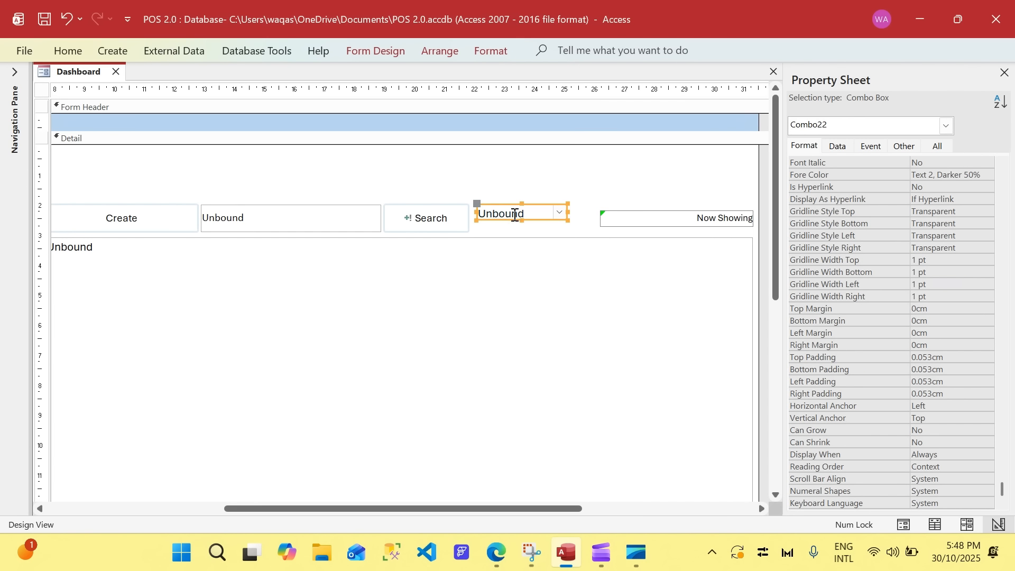
Check the search text box's dimensions, try a height of 6 cm for the combo box and undo it.
{"action": "left_click", "coordinate": [284, 224]}
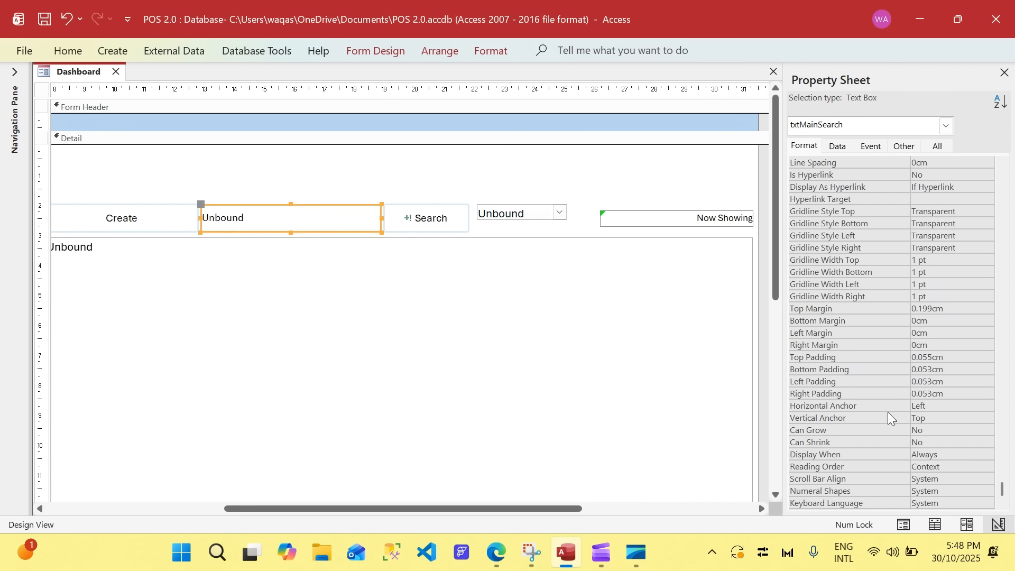
{"action": "scroll", "coordinate": [890, 418], "scroll_direction": "up", "scroll_amount": 7}
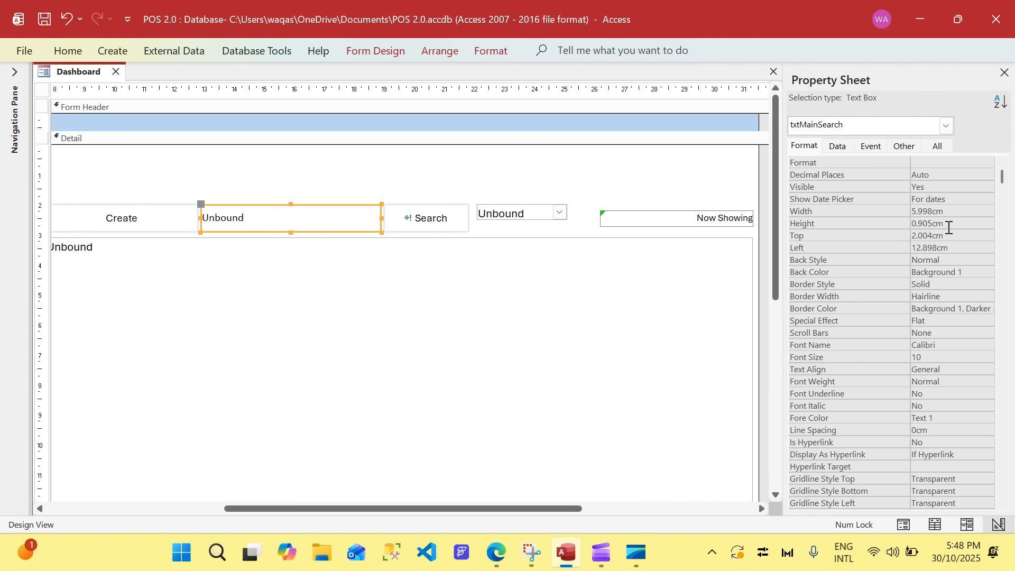
{"action": "left_click", "coordinate": [522, 209]}
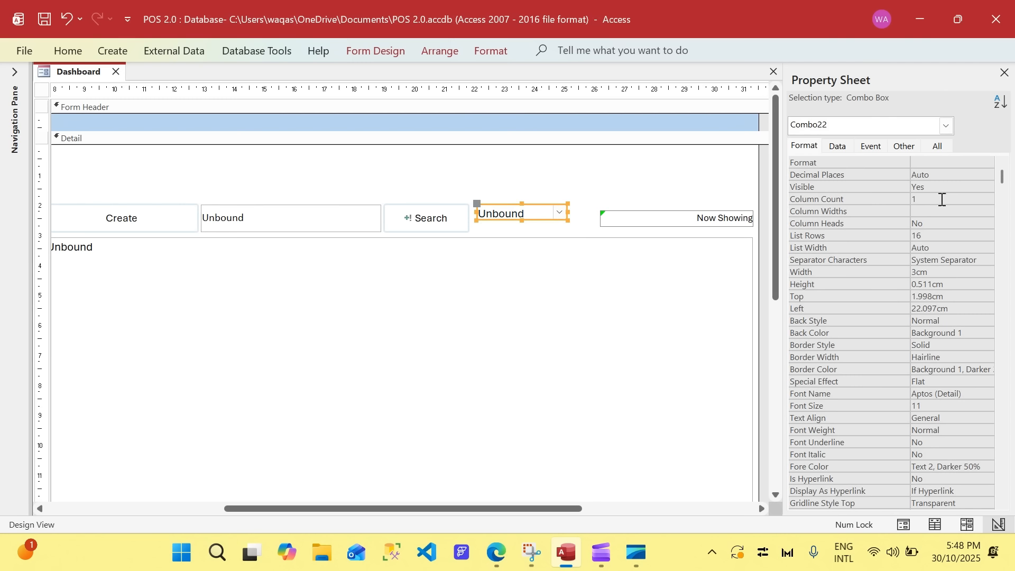
{"action": "double_click", "coordinate": [950, 280]}
{"action": "type", "text": "6"}
{"action": "key", "text": "Return"}
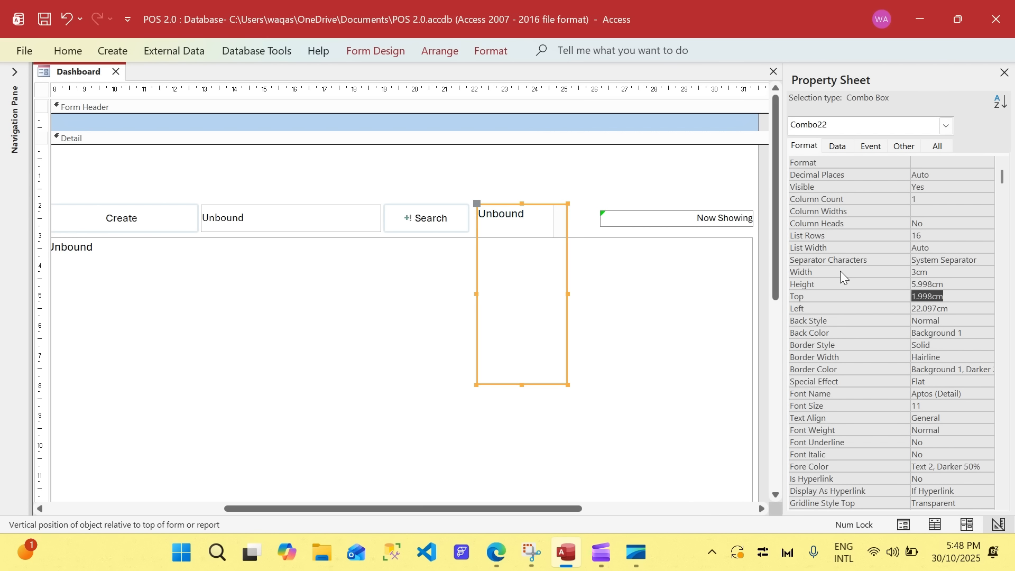
{"action": "key", "text": "ctrl+z"}
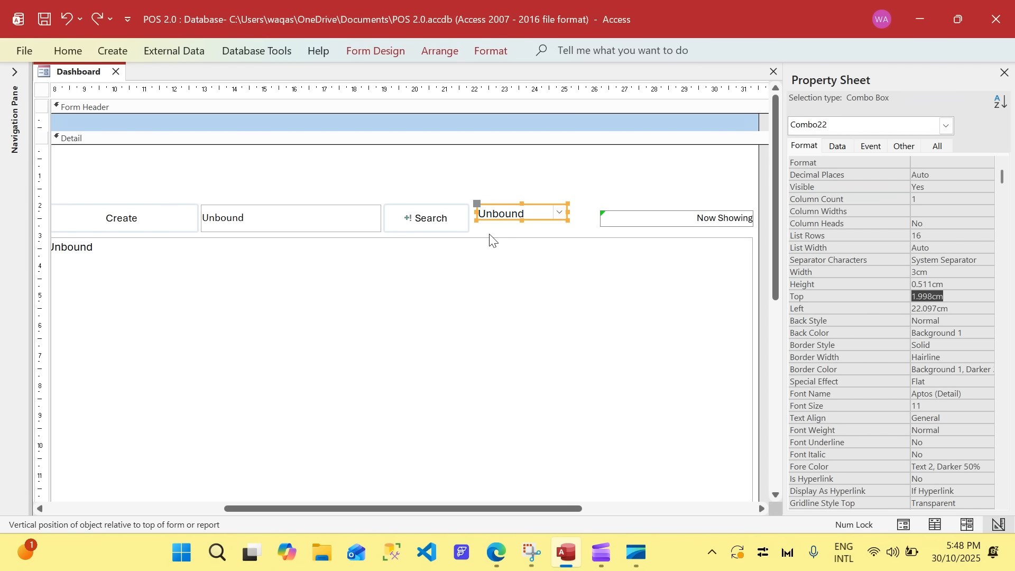
Check the search text box's height as the reference for sizing the combo box.
{"action": "left_click", "coordinate": [379, 221]}
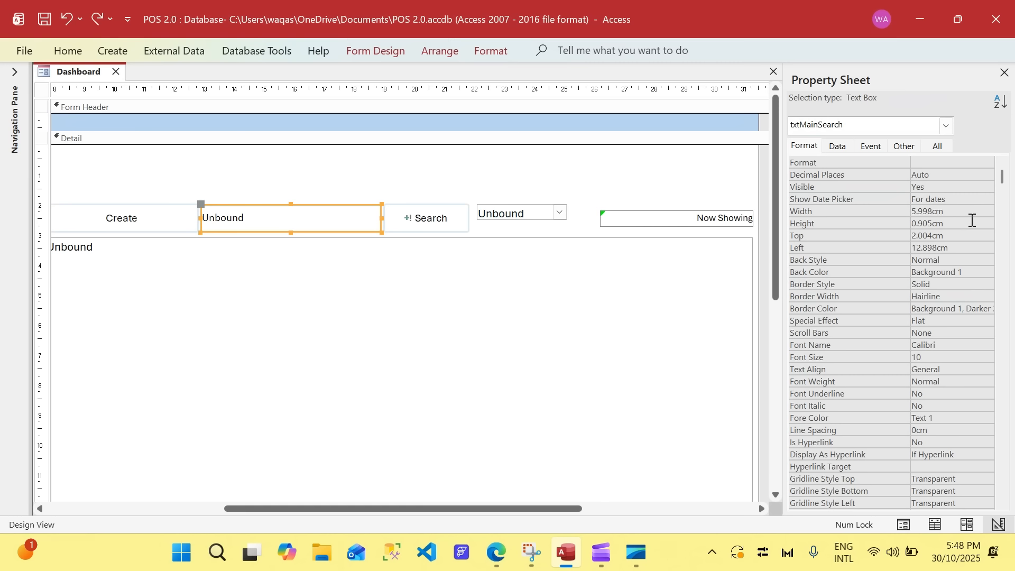
Set the height of the unbound combo box beside the Search button to 0.905 cm.
{"action": "left_click", "coordinate": [504, 214]}
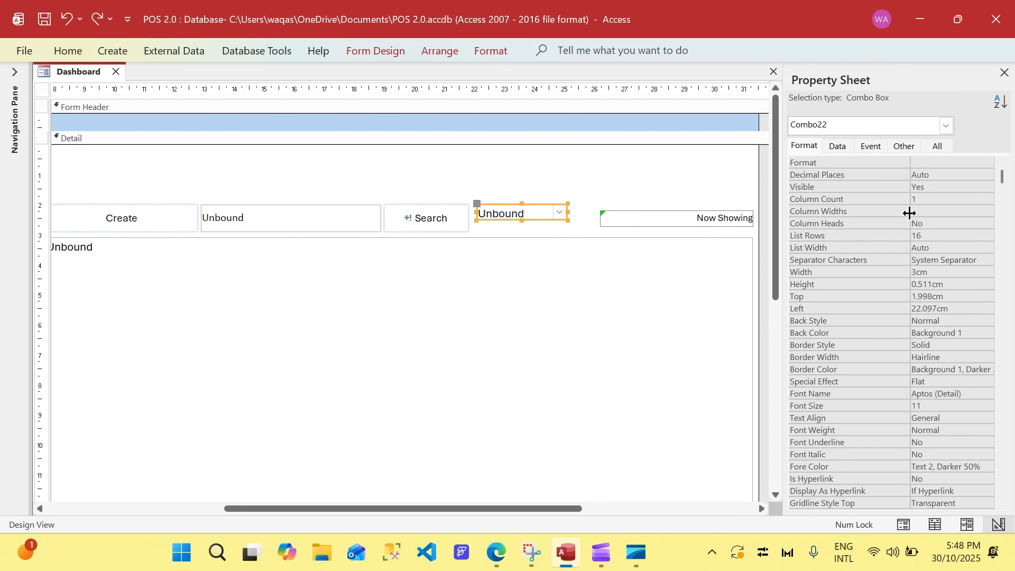
{"action": "double_click", "coordinate": [946, 284]}
{"action": "type", "text": "0.9"}
{"action": "key", "text": "Return"}
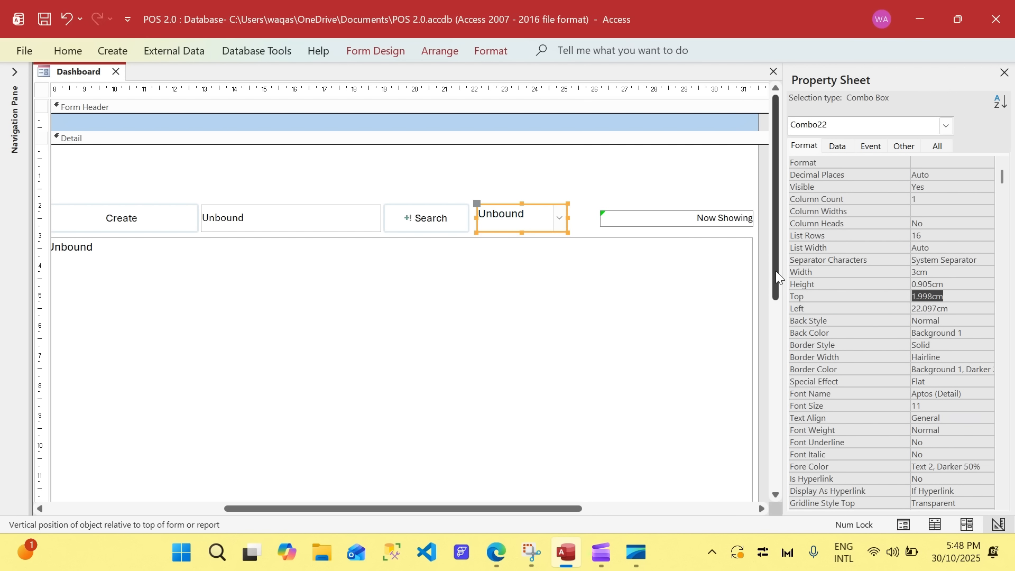
{"action": "left_click", "coordinate": [582, 169]}
Copy the main search text box's 0.199 cm top margin to the combo box beside the Search button.
{"action": "left_click", "coordinate": [515, 217]}
{"action": "scroll", "coordinate": [978, 393], "scroll_direction": "down", "scroll_amount": 4}
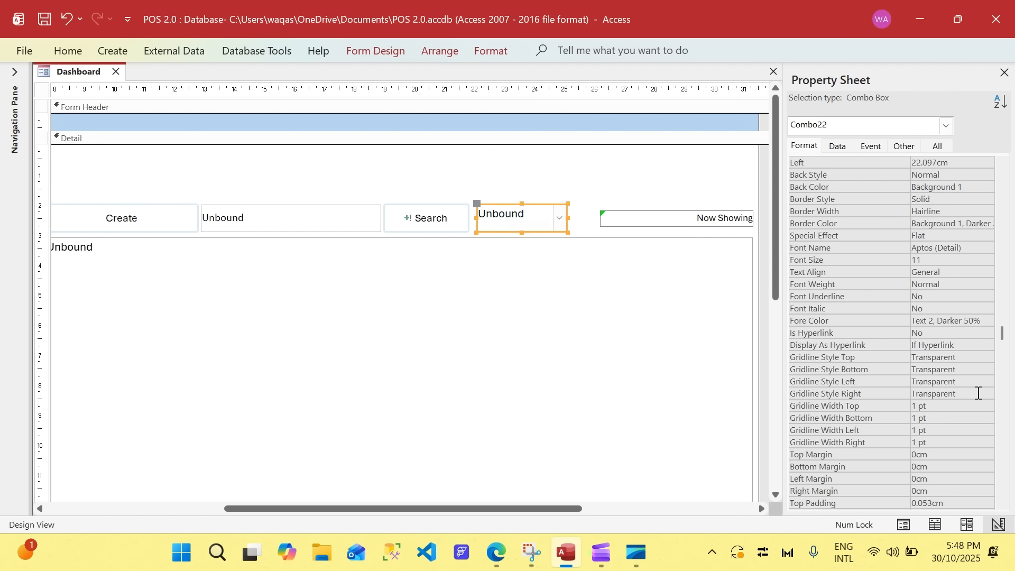
{"action": "left_click", "coordinate": [280, 221]}
{"action": "scroll", "coordinate": [849, 392], "scroll_direction": "down", "scroll_amount": 8}
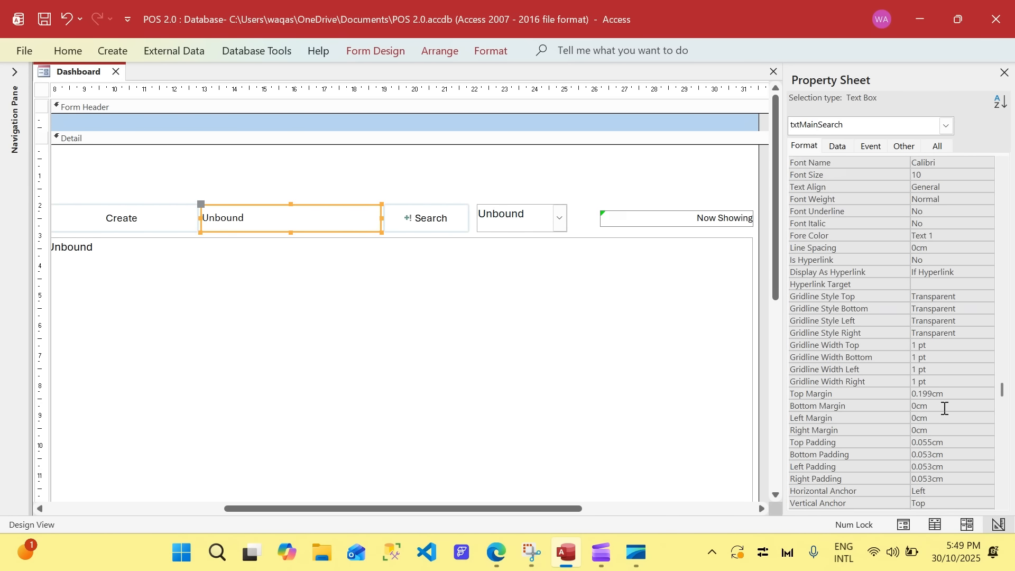
{"action": "double_click", "coordinate": [946, 393]}
{"action": "key", "text": "ctrl+c"}
{"action": "left_click", "coordinate": [500, 222]}
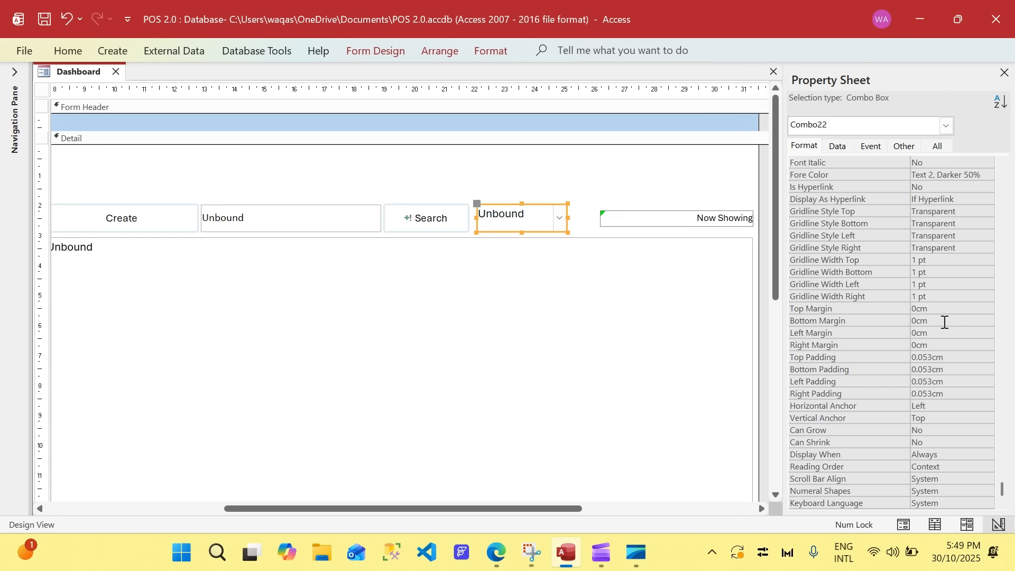
{"action": "left_click", "coordinate": [870, 308]}
{"action": "key", "text": "ctrl+v"}
{"action": "key", "text": "Return"}
{"action": "left_click", "coordinate": [558, 189]}
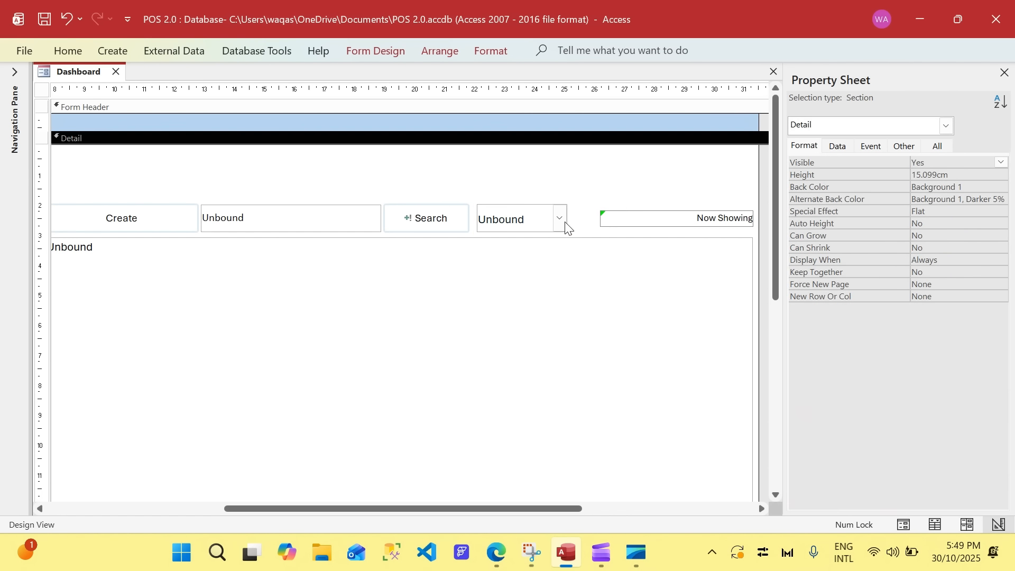
Narrow the combo box beside the Search button and place a duplicate of it directly to its right.
{"action": "left_click", "coordinate": [565, 225]}
{"action": "left_click_drag", "start_coordinate": [567, 219], "coordinate": [607, 209]}
{"action": "key", "text": "ctrl+c"}
{"action": "key", "text": "ctrl+v"}
Rename the combo box closest to the Search button as cboMonth.
{"action": "left_click", "coordinate": [531, 212]}
{"action": "left_click", "coordinate": [904, 145]}
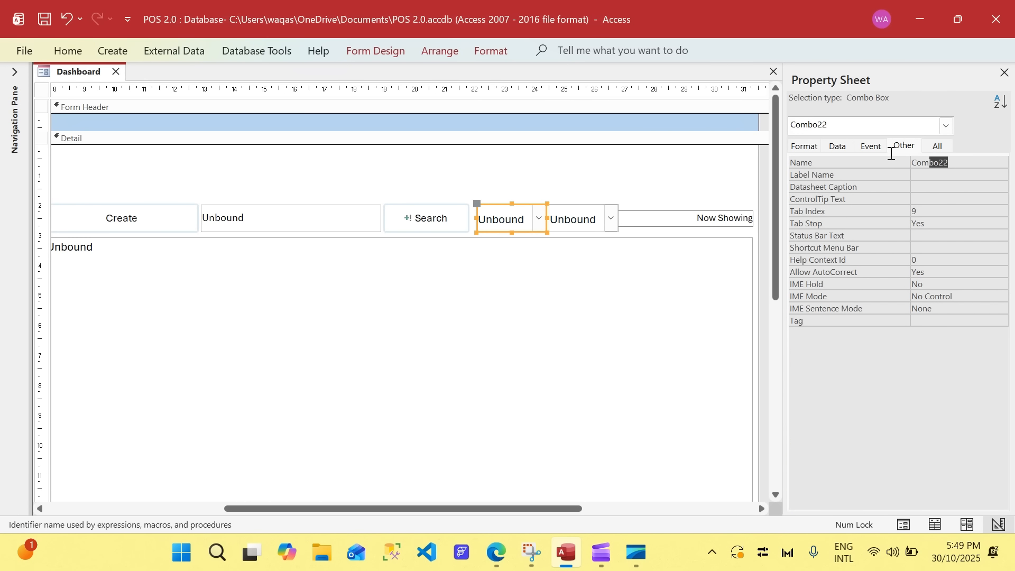
{"action": "left_click_drag", "start_coordinate": [891, 153], "coordinate": [779, 147]}
{"action": "type", "text": "cboMonth"}
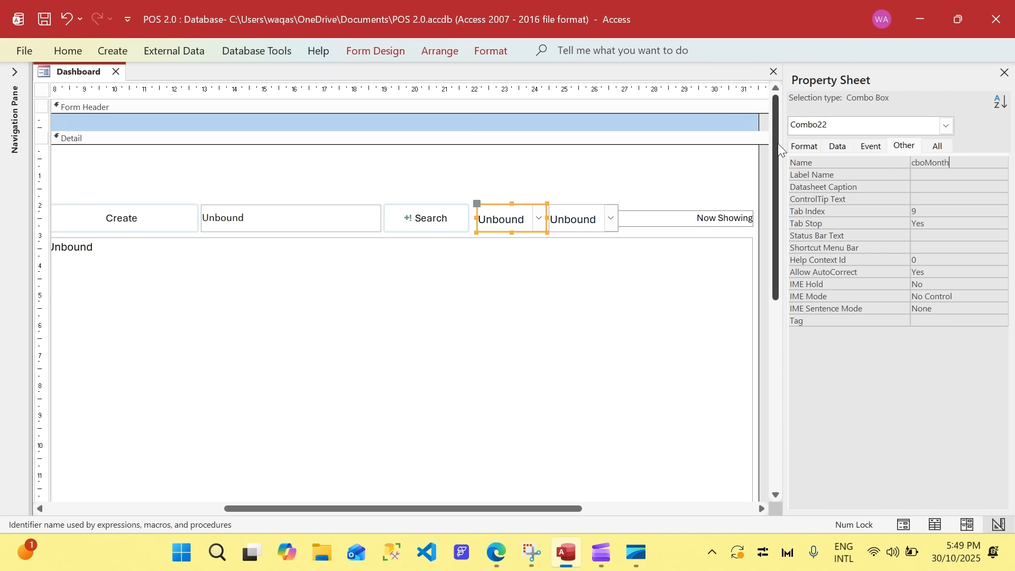
{"action": "key", "text": "Return"}
Rename the duplicated combo box as cboYear.
{"action": "left_click", "coordinate": [574, 212]}
{"action": "left_click_drag", "start_coordinate": [986, 163], "coordinate": [830, 150]}
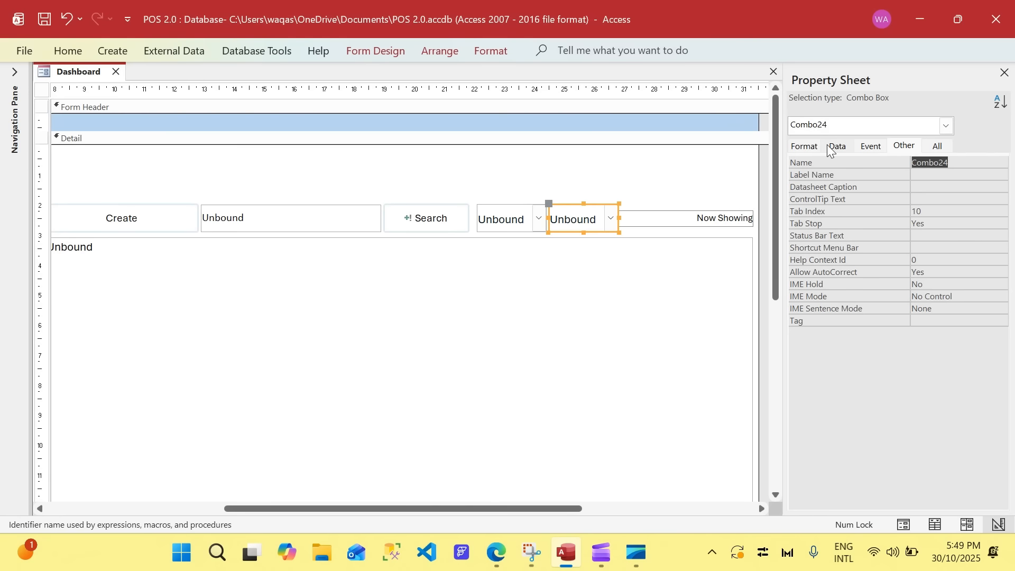
{"action": "type", "text": "cboYear"}
{"action": "key", "text": "Return"}
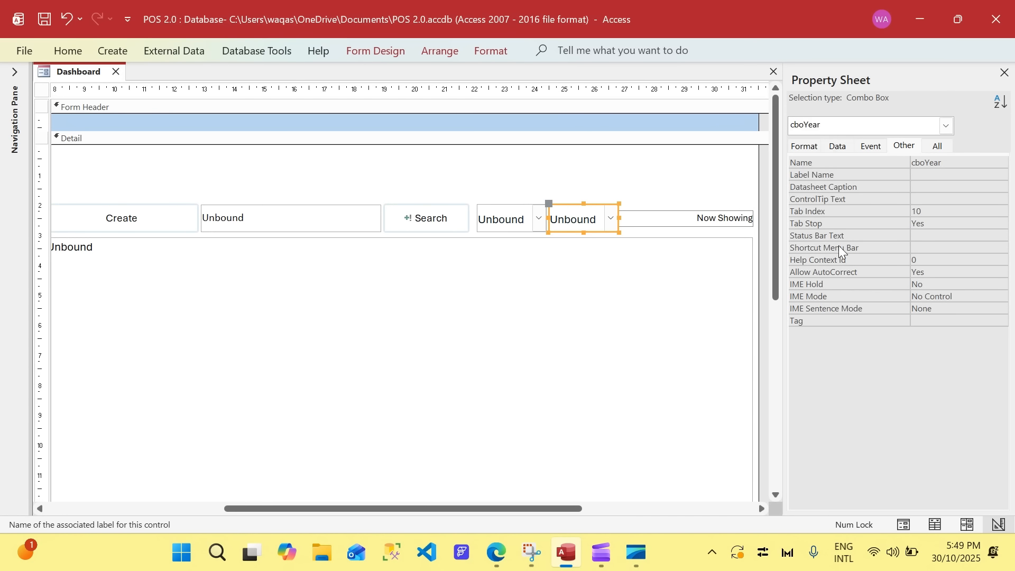
Shorten the Now Showing label from its left side so that it clears the year combo box.
{"action": "left_click", "coordinate": [684, 225]}
{"action": "left_click_drag", "start_coordinate": [601, 219], "coordinate": [634, 218]}
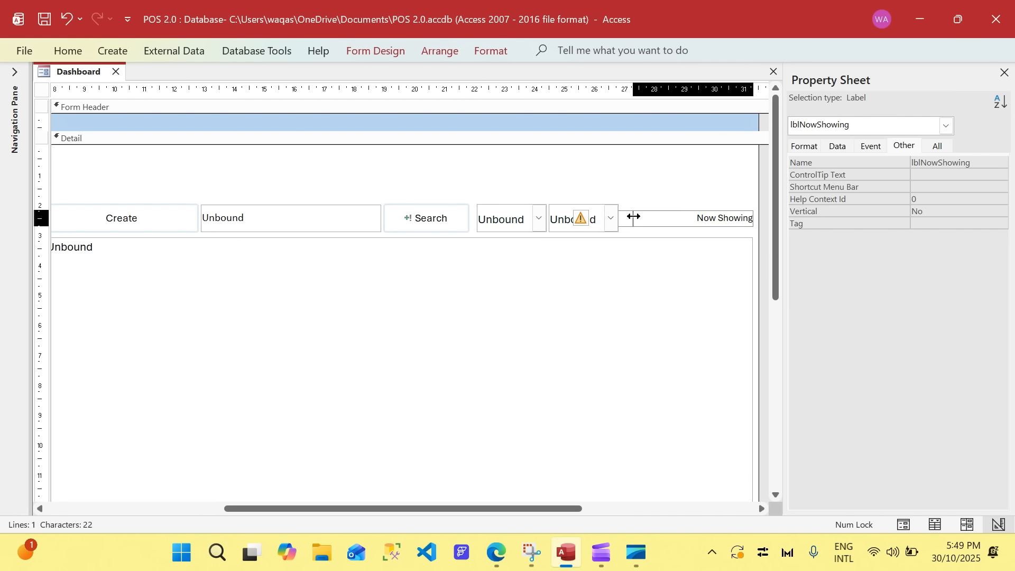
{"action": "left_click", "coordinate": [635, 192]}
Preview the Dashboard in Form View and try the month and year combo boxes.
{"action": "right_click", "coordinate": [99, 72]}
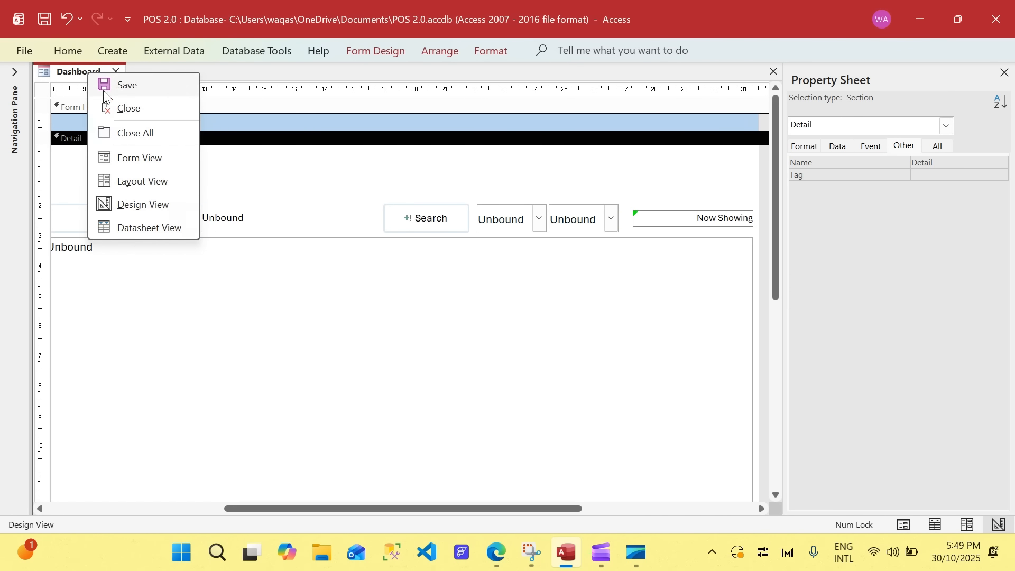
{"action": "left_click", "coordinate": [134, 152]}
{"action": "left_click_drag", "start_coordinate": [676, 76], "coordinate": [679, 64]}
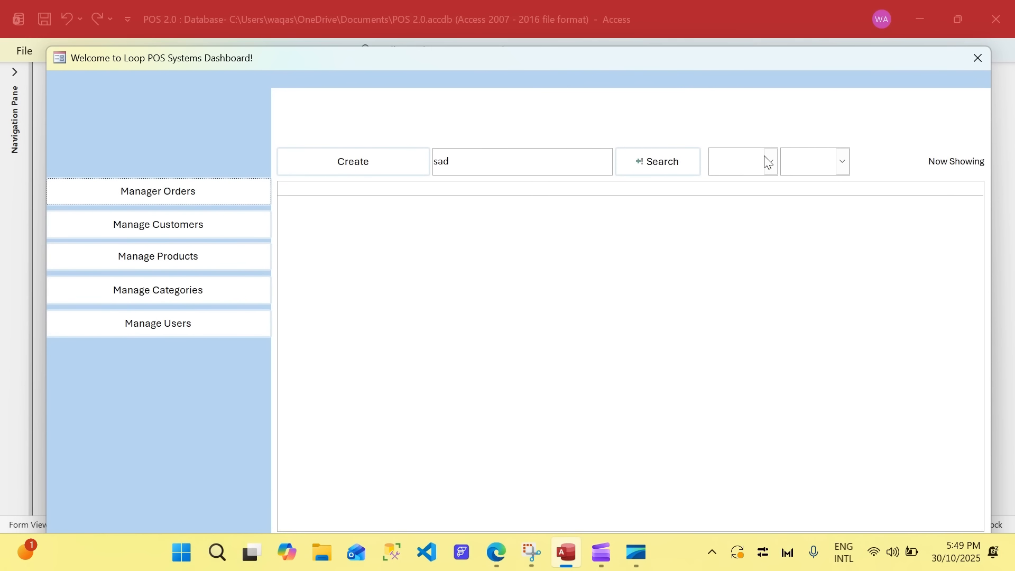
{"action": "left_click", "coordinate": [766, 158]}
{"action": "left_click", "coordinate": [843, 162]}
{"action": "left_click", "coordinate": [776, 66]}
{"action": "left_click_drag", "start_coordinate": [776, 67], "coordinate": [771, 45]}
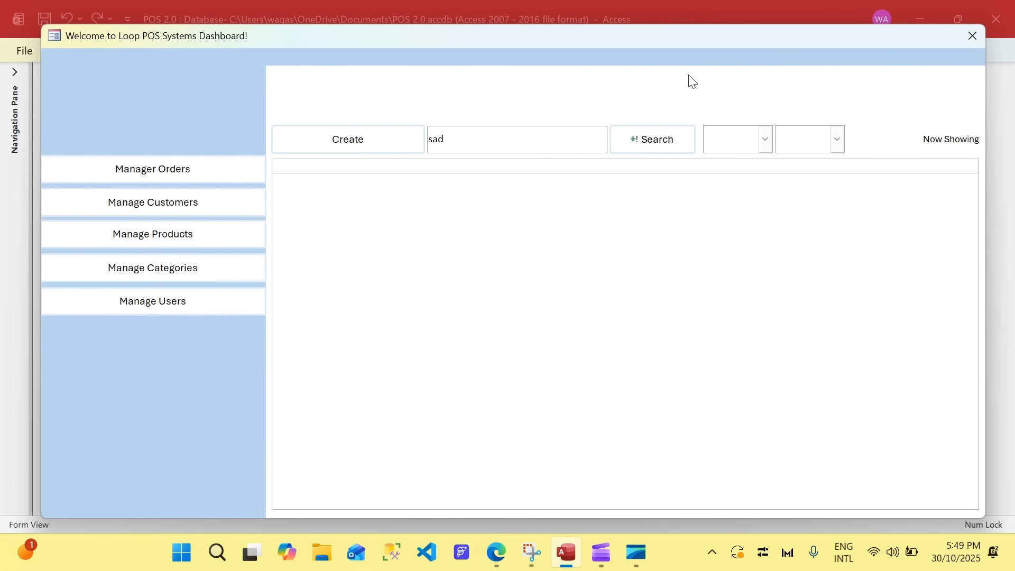
Clear the previewed form's search text, recheck the month and year combo boxes, and return to Design View.
{"action": "key", "text": "Tab"}
{"action": "key", "text": "BackSpace"}
{"action": "left_click", "coordinate": [765, 141]}
{"action": "left_click", "coordinate": [834, 144]}
{"action": "left_click", "coordinate": [773, 97]}
{"action": "left_click", "coordinate": [176, 298]}
{"action": "right_click", "coordinate": [620, 85]}
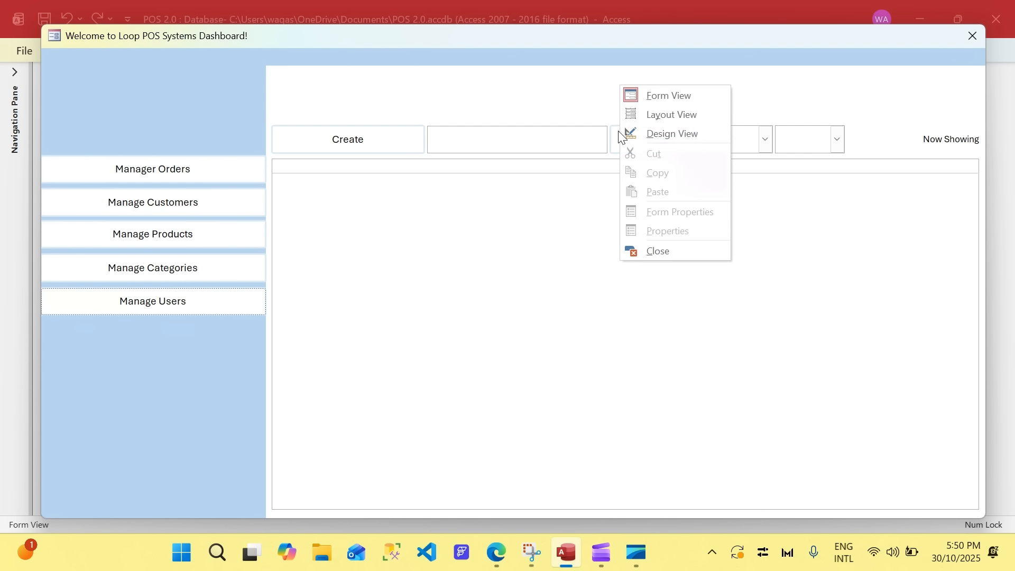
{"action": "left_click", "coordinate": [648, 132]}
Open the SalesAmountQ and SoldQ queries in turn to review their data, closing each one.
{"action": "left_click", "coordinate": [11, 117]}
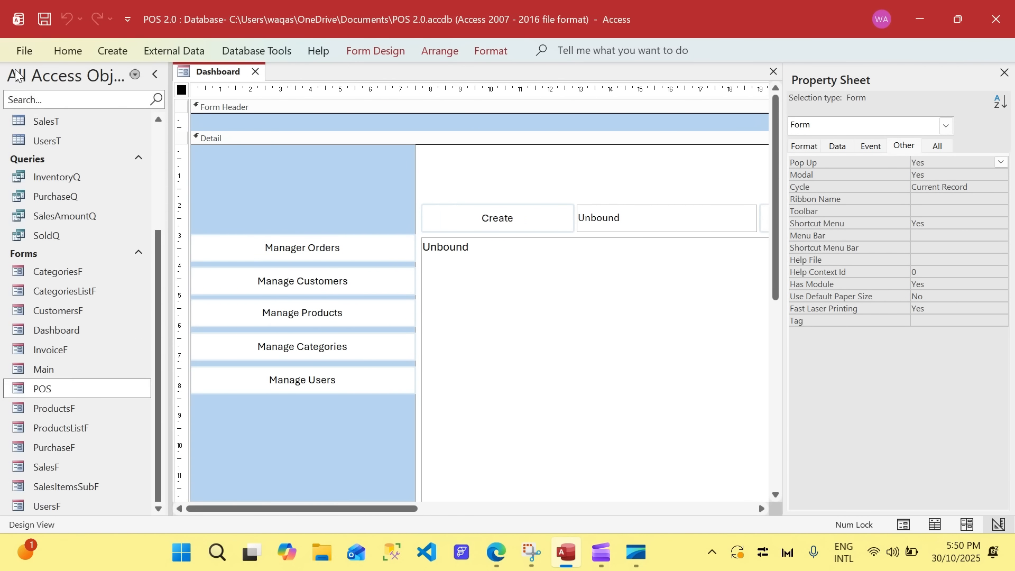
{"action": "scroll", "coordinate": [95, 370], "scroll_direction": "up", "scroll_amount": 2}
{"action": "left_click", "coordinate": [60, 311]}
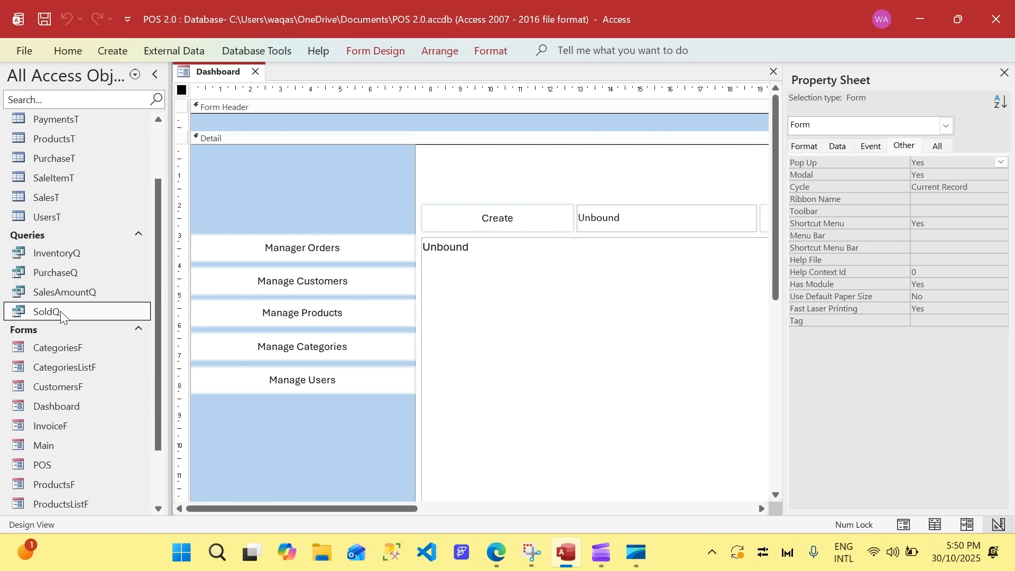
{"action": "double_click", "coordinate": [69, 293]}
{"action": "left_click", "coordinate": [363, 71]}
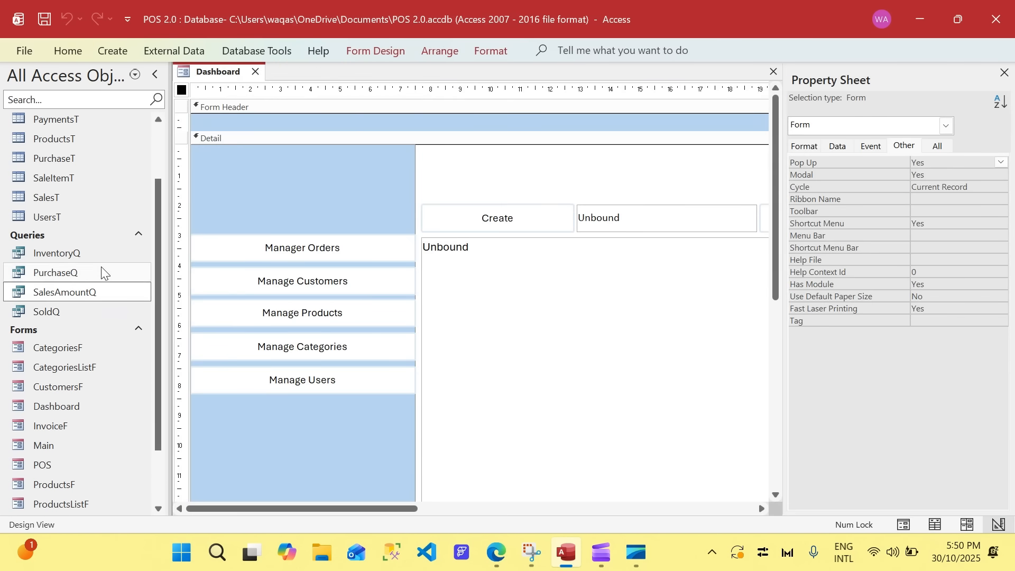
{"action": "double_click", "coordinate": [60, 311]}
{"action": "left_click", "coordinate": [328, 70]}
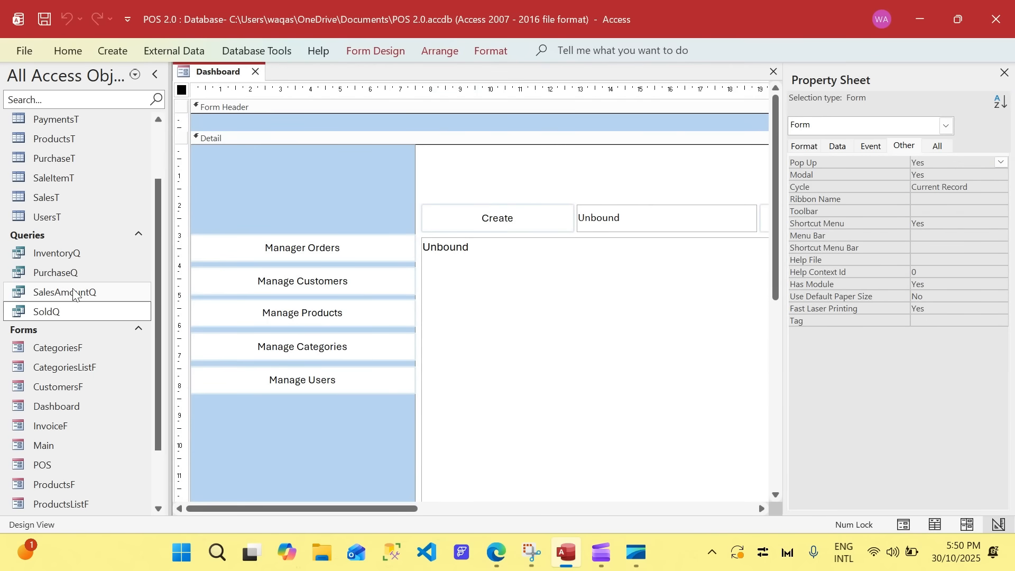
Open the SoldQ query in Design View to examine how it is built, and close it.
{"action": "scroll", "coordinate": [98, 293], "scroll_direction": "up", "scroll_amount": 3}
{"action": "left_click", "coordinate": [125, 53]}
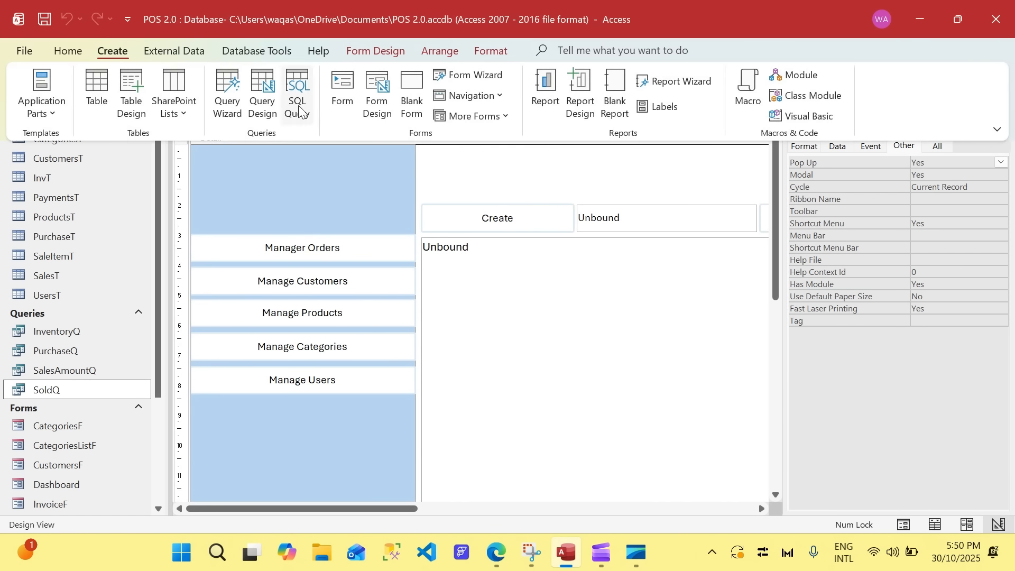
{"action": "left_click", "coordinate": [98, 391]}
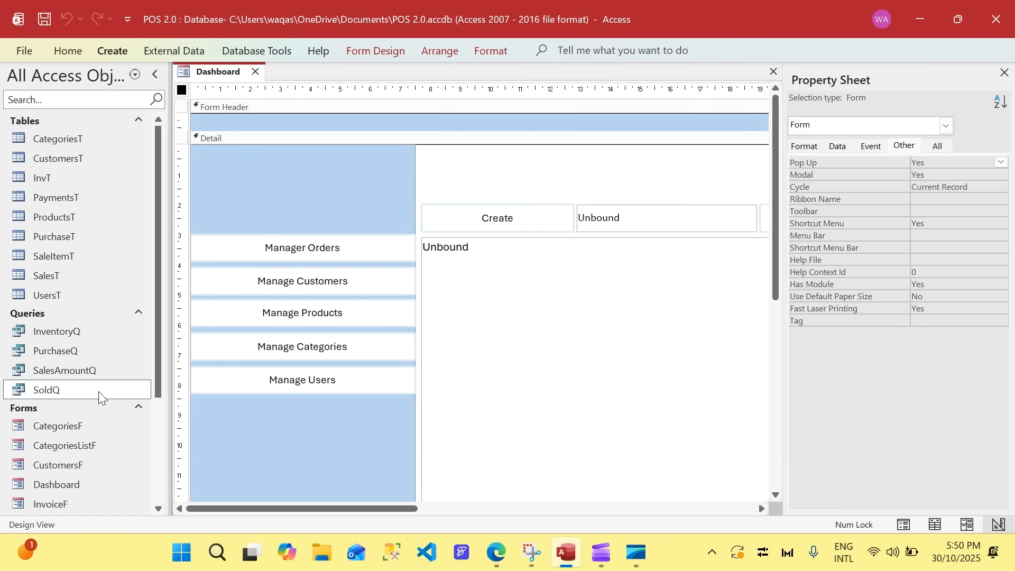
{"action": "right_click", "coordinate": [74, 394]}
{"action": "left_click", "coordinate": [123, 160]}
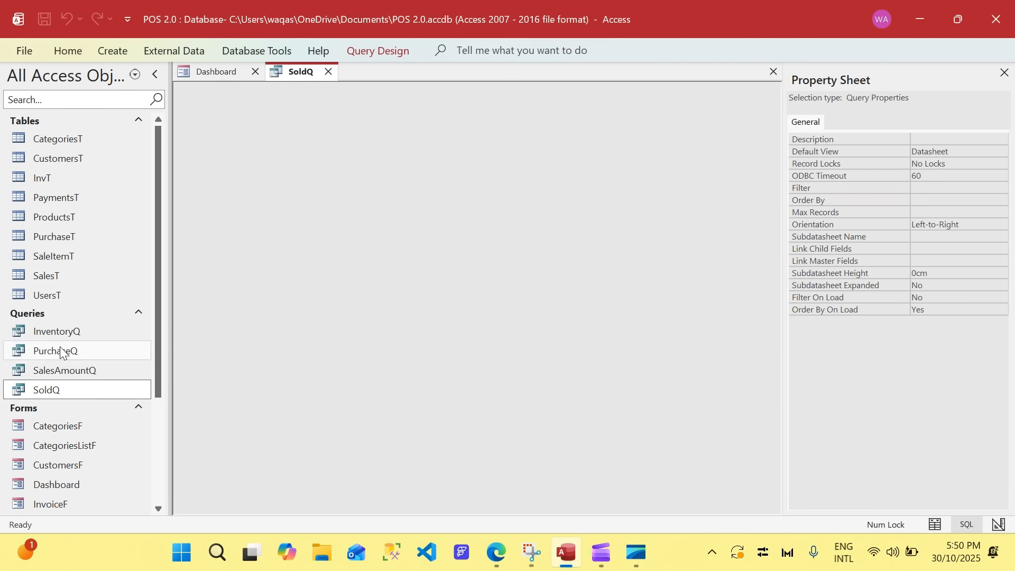
{"action": "right_click", "coordinate": [298, 75]}
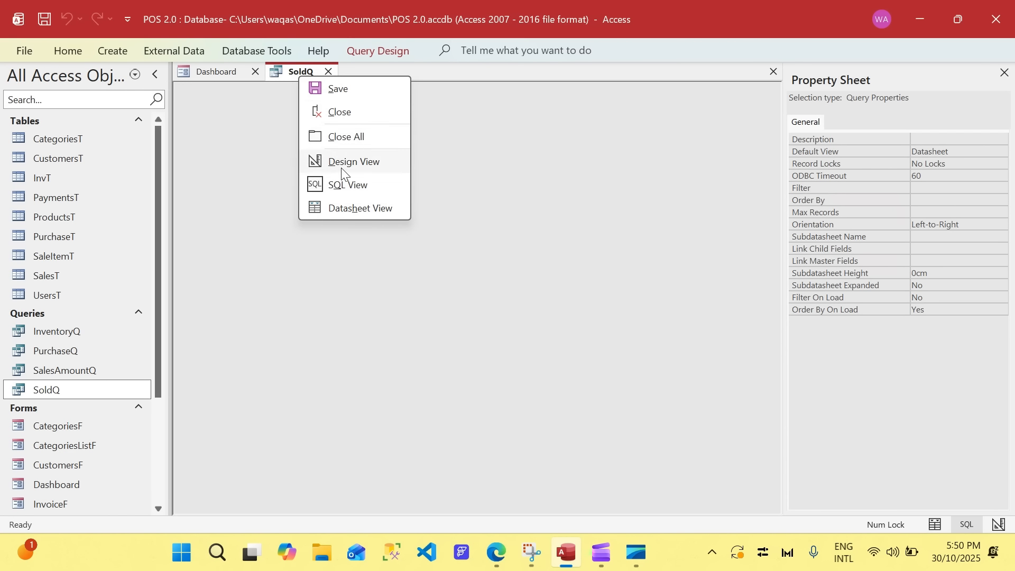
{"action": "left_click", "coordinate": [339, 165]}
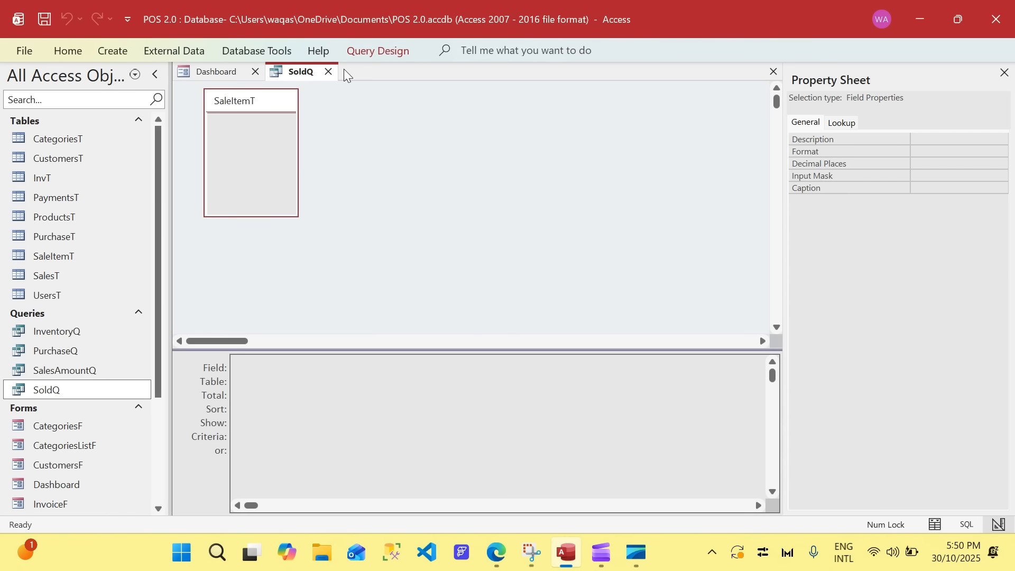
{"action": "left_click", "coordinate": [329, 71]}
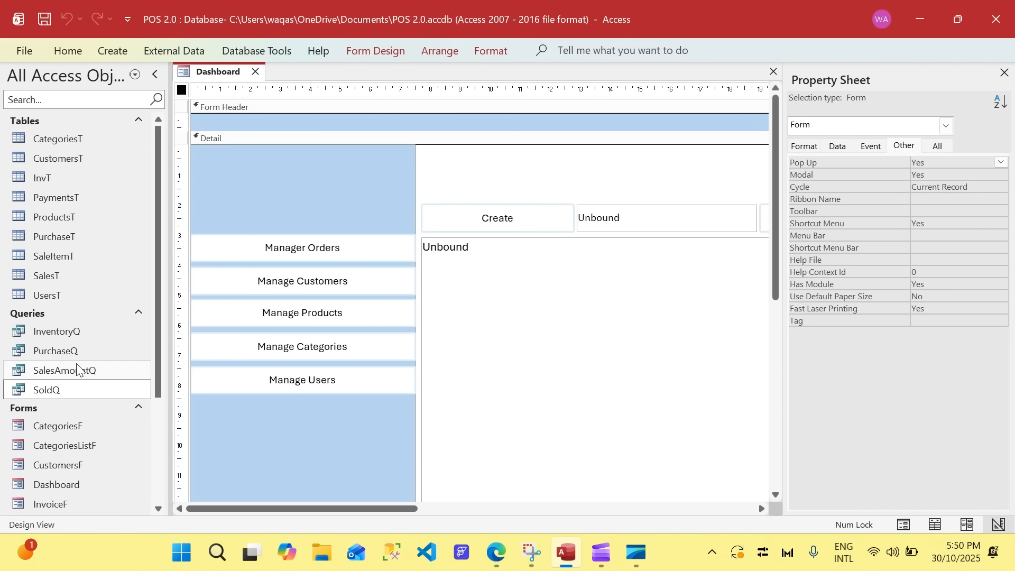
Create a new query in Design View from the SalesT, CustomersT and UsersT tables, enlarging the SalesT field list.
{"action": "left_click", "coordinate": [112, 51]}
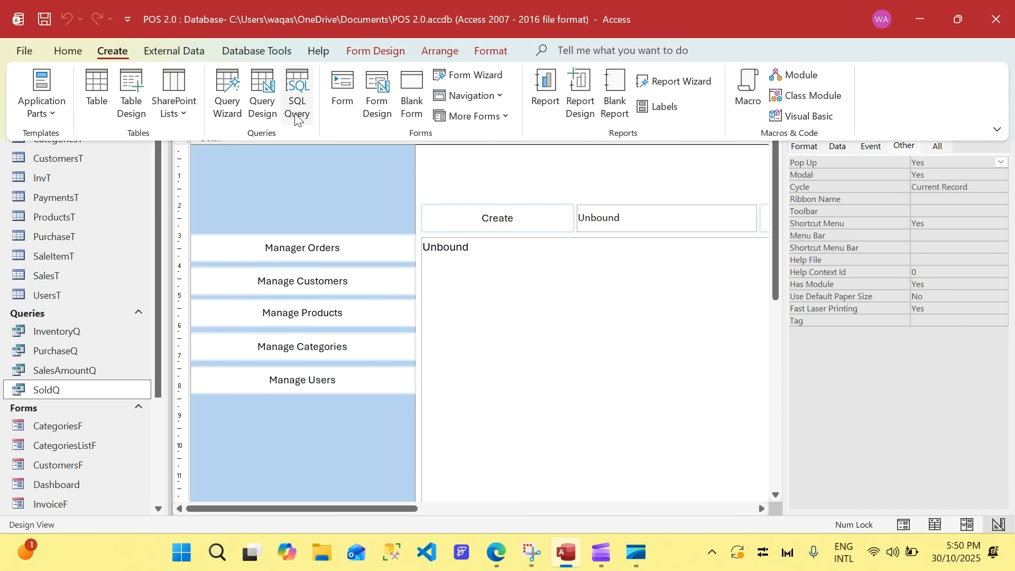
{"action": "left_click", "coordinate": [262, 96]}
{"action": "left_click", "coordinate": [815, 73]}
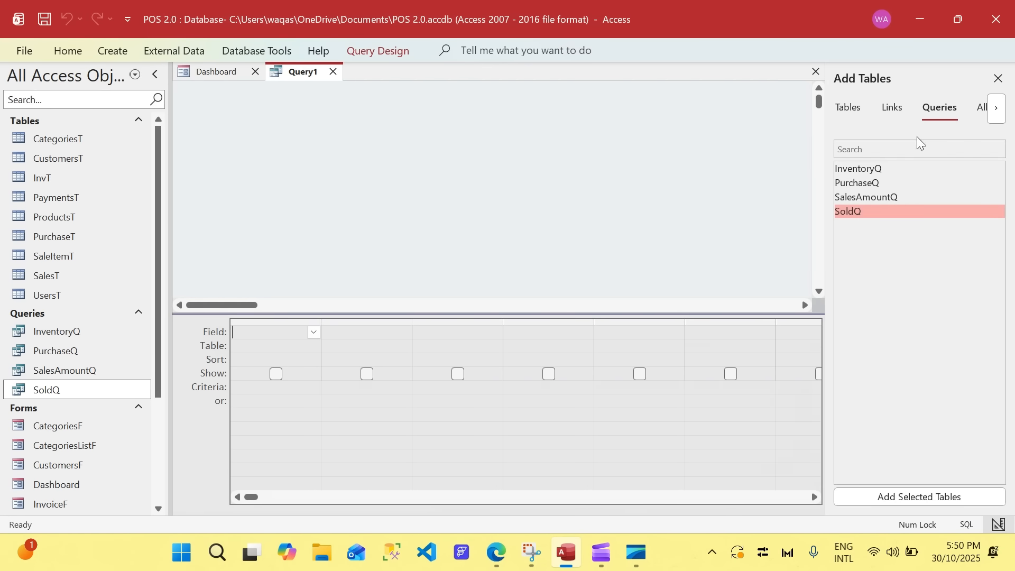
{"action": "left_click", "coordinate": [888, 119]}
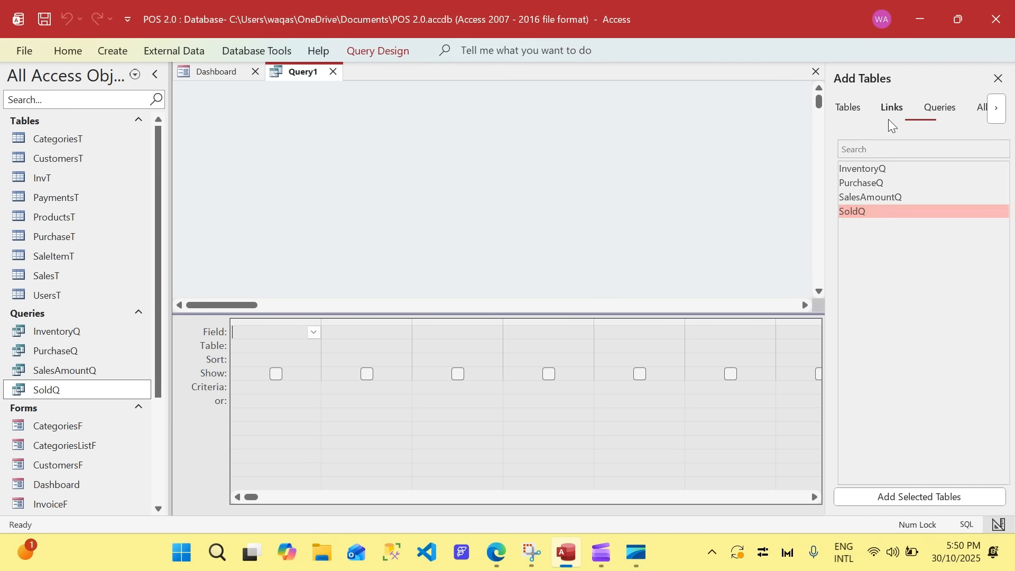
{"action": "left_click", "coordinate": [846, 112]}
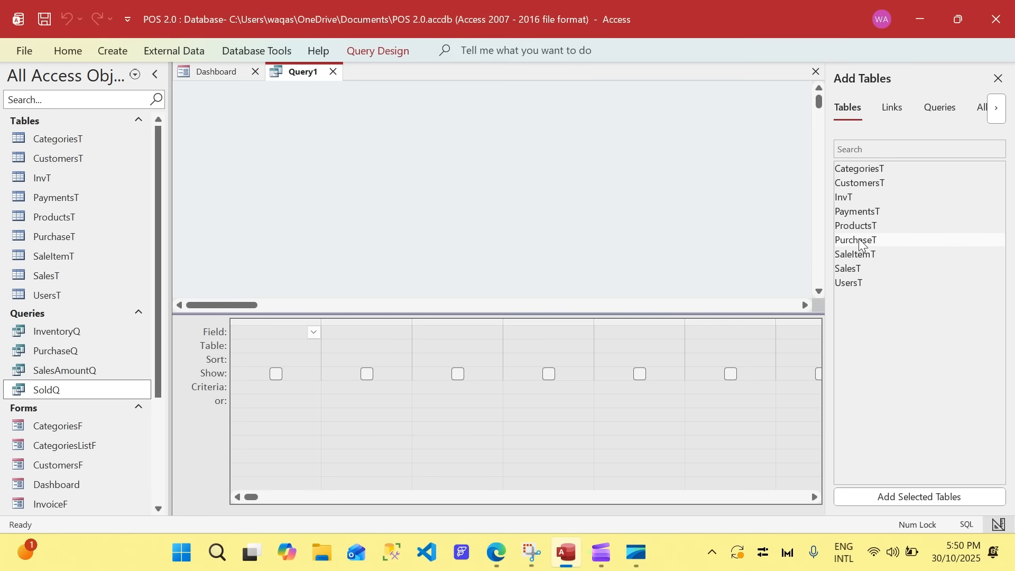
{"action": "double_click", "coordinate": [857, 267]}
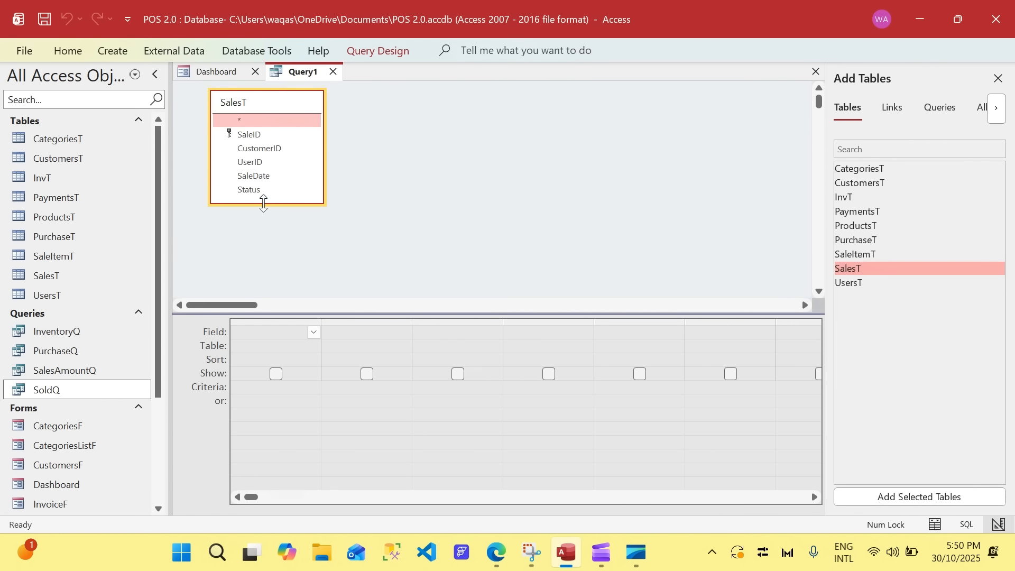
{"action": "left_click_drag", "start_coordinate": [263, 203], "coordinate": [264, 229]}
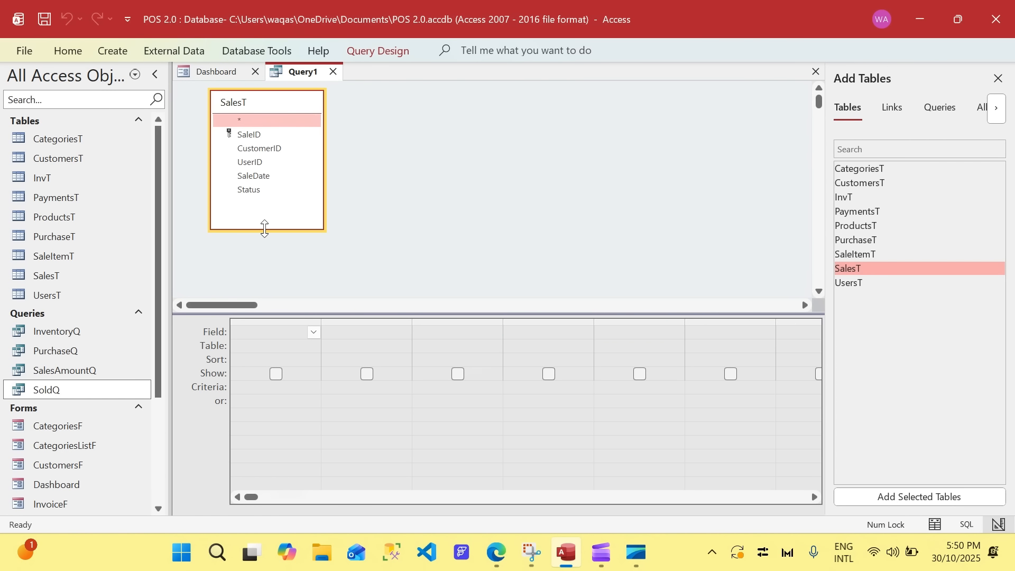
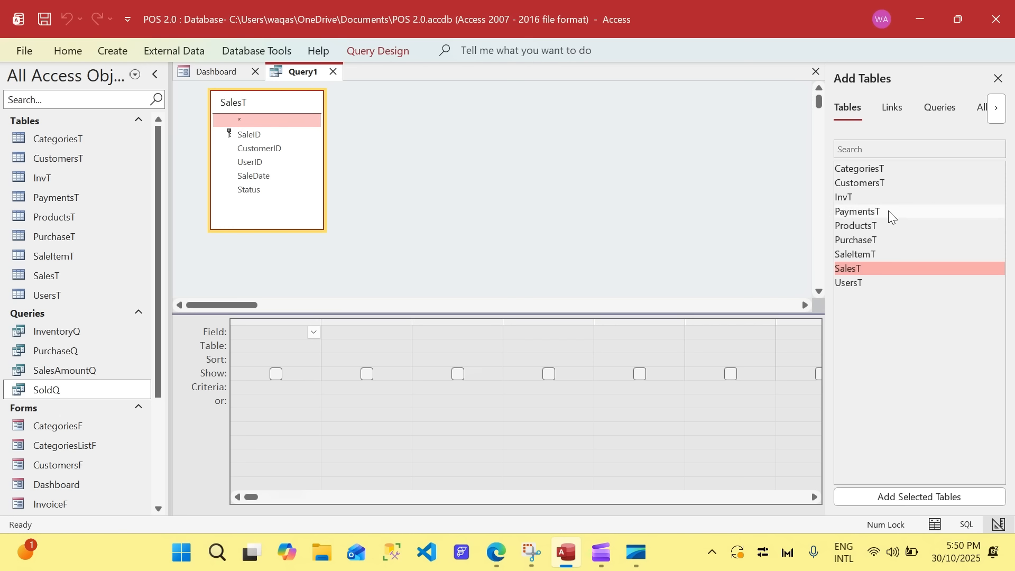
{"action": "double_click", "coordinate": [875, 184]}
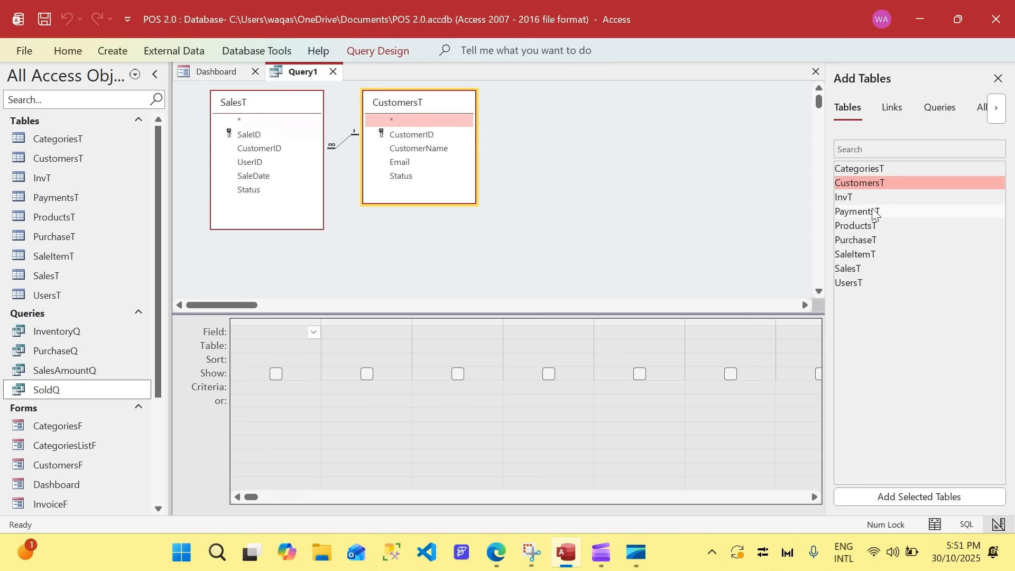
{"action": "double_click", "coordinate": [863, 281]}
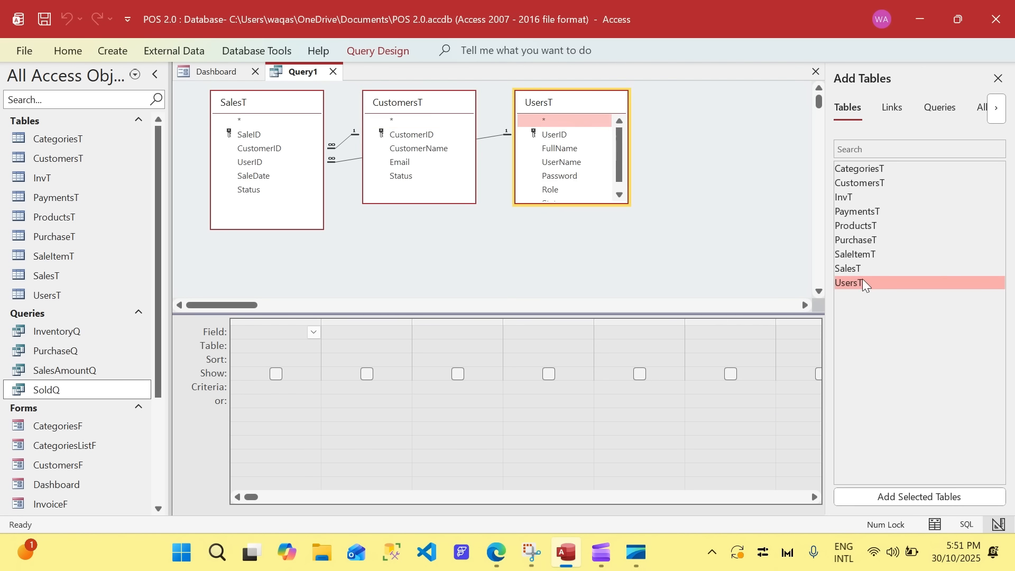
Add SaleID from SalesT, CustomerName from CustomersT and FullName from UsersT to the query grid.
{"action": "left_click", "coordinate": [254, 140]}
{"action": "double_click", "coordinate": [255, 136]}
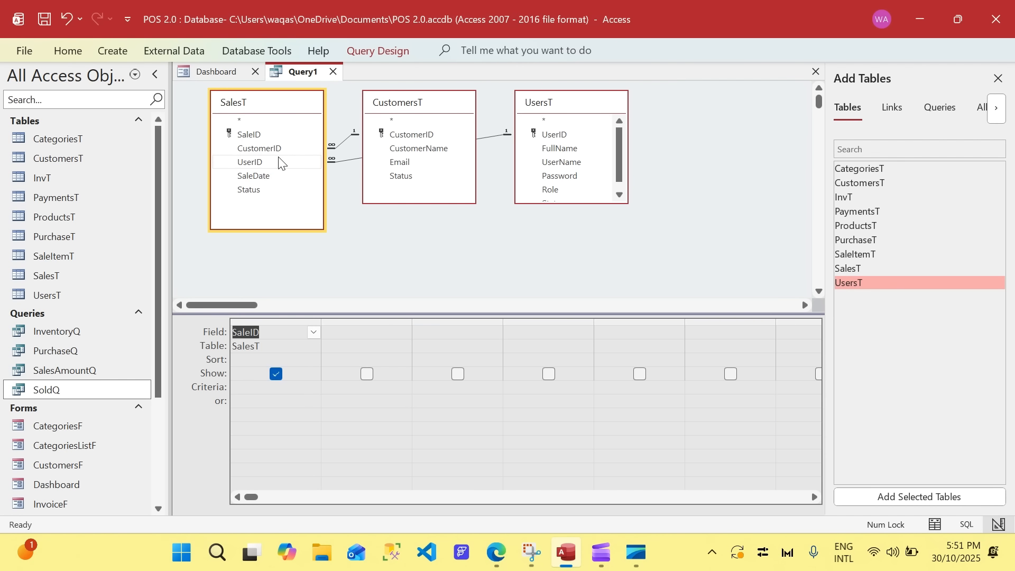
{"action": "double_click", "coordinate": [418, 150]}
{"action": "double_click", "coordinate": [558, 149]}
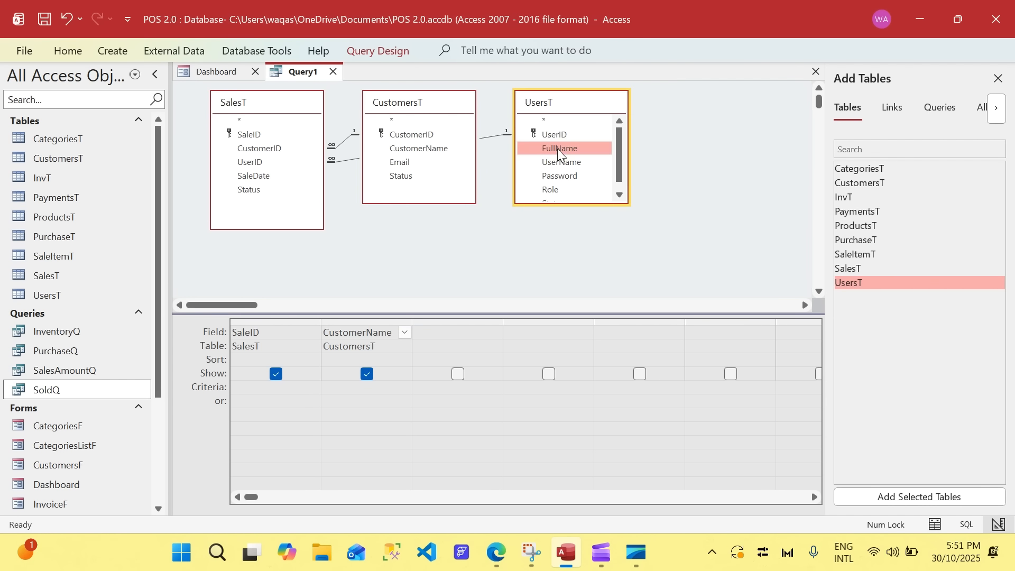
Give the FullName column the alias Staff and insert SalesT's SaleDate as the second column.
{"action": "left_click", "coordinate": [418, 336]}
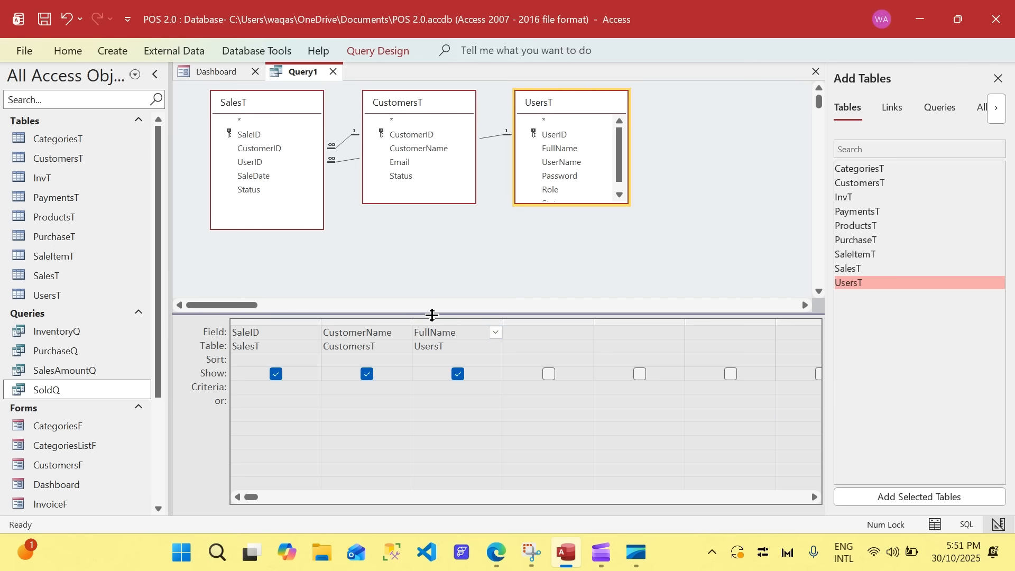
{"action": "type", "text": "Staff:"}
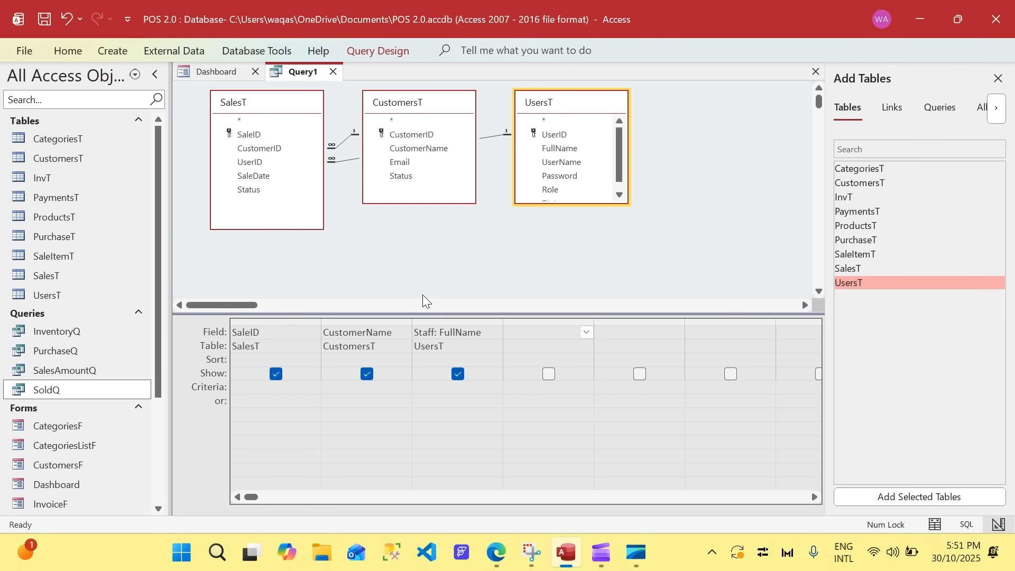
{"action": "left_click_drag", "start_coordinate": [259, 176], "coordinate": [371, 335]}
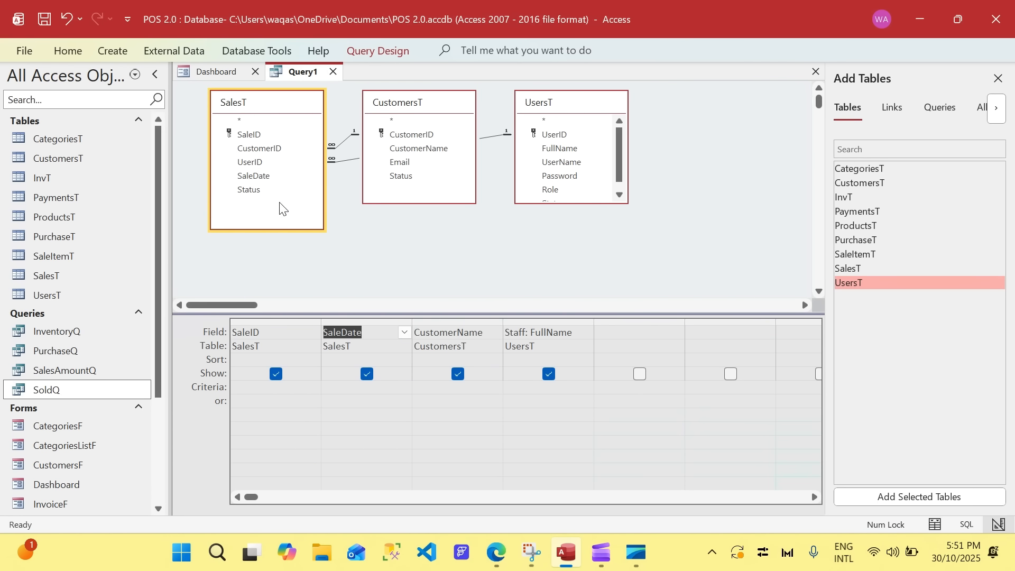
Build a calculated field after Staff with the expression FY: Month([SalesT]![SaleDate]).
{"action": "left_click", "coordinate": [628, 329]}
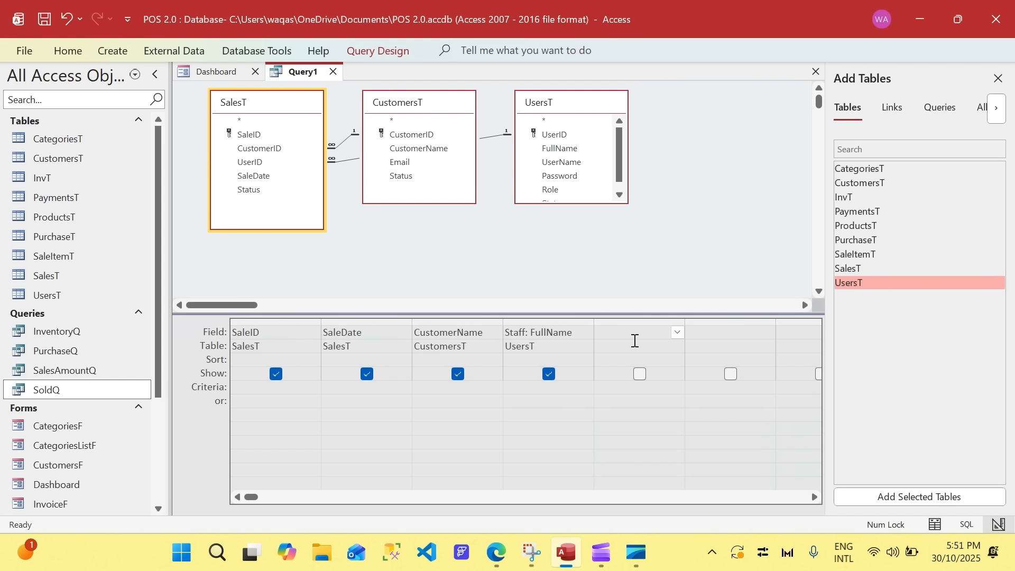
{"action": "left_click", "coordinate": [629, 333]}
{"action": "right_click", "coordinate": [632, 333]}
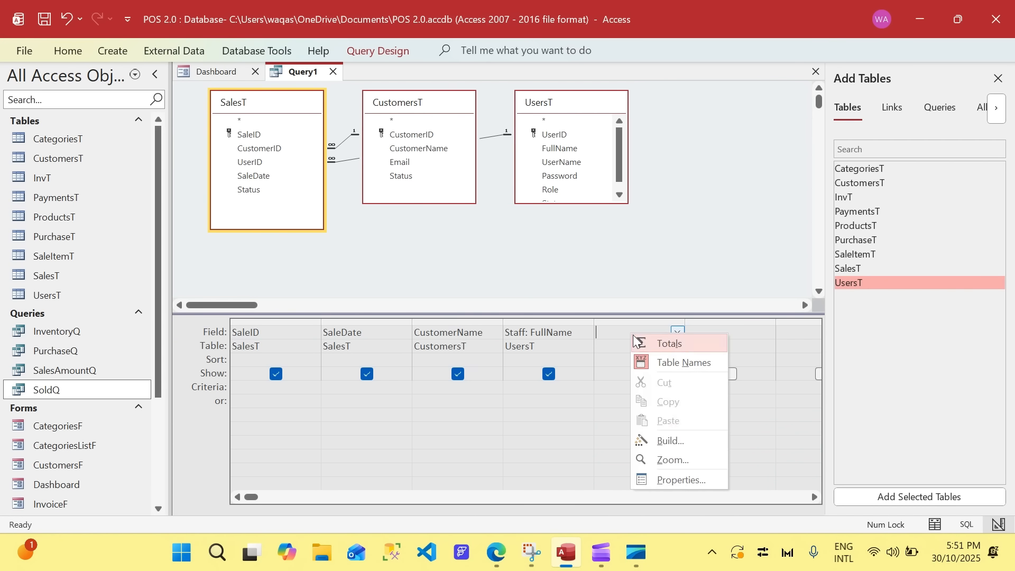
{"action": "left_click", "coordinate": [672, 440]}
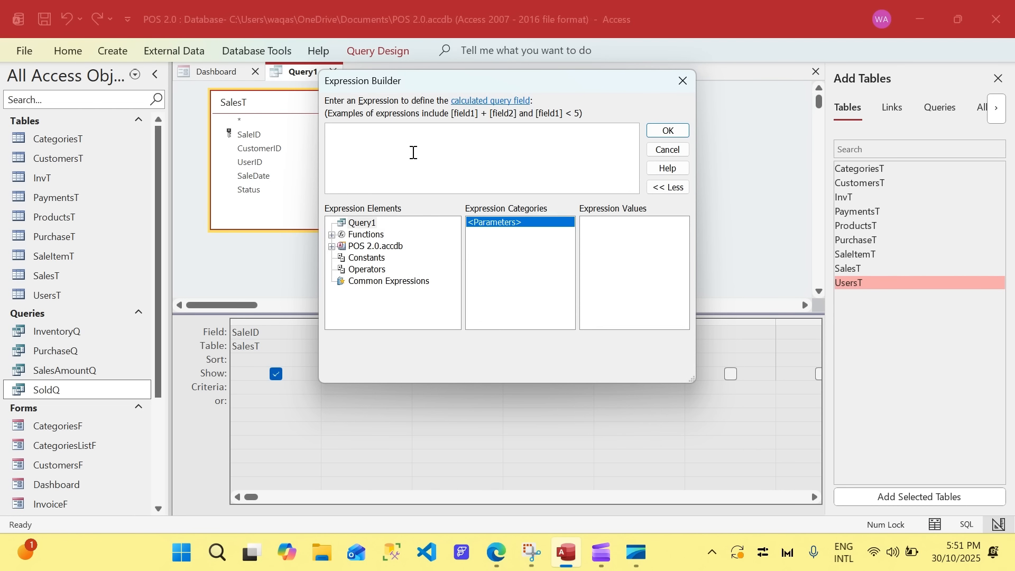
{"action": "type", "text": "FY: Month("}
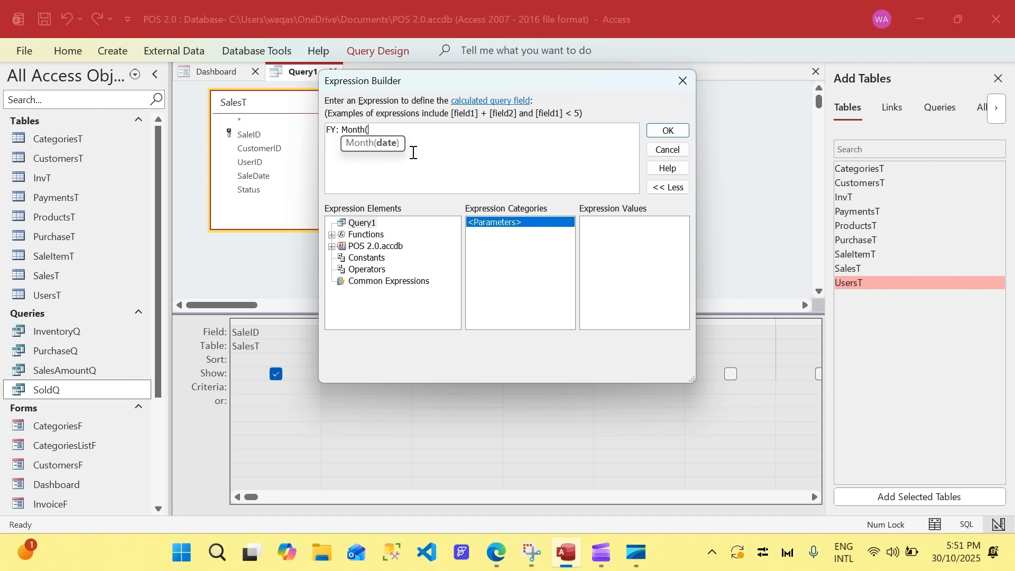
{"action": "type", "text": "sa"}
{"action": "key", "text": "Down"}
{"action": "key", "text": "Down"}
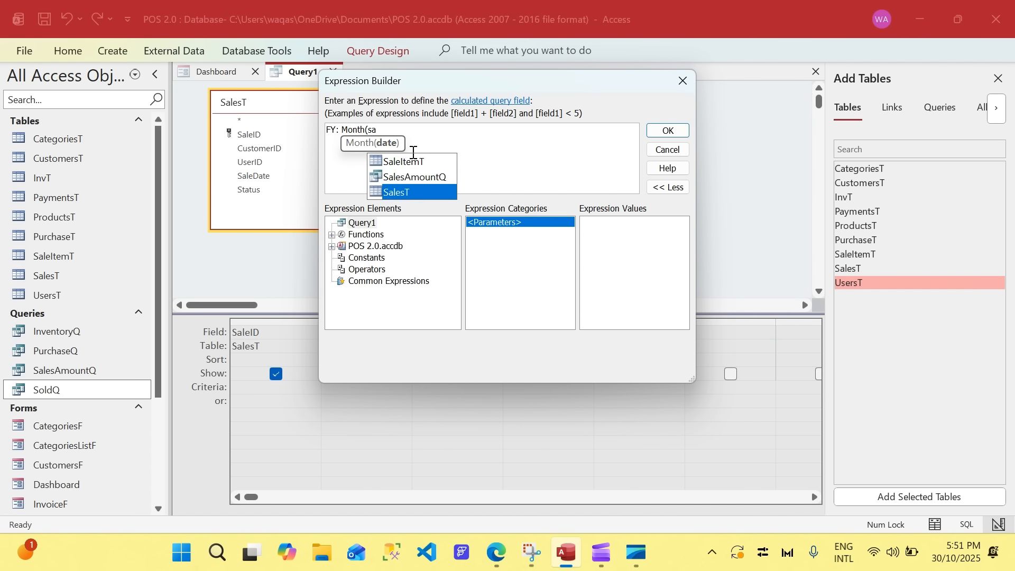
{"action": "key", "text": "Tab"}
{"action": "type", "text": "!"}
{"action": "key", "text": "Down"}
{"action": "key", "text": "Tab"}
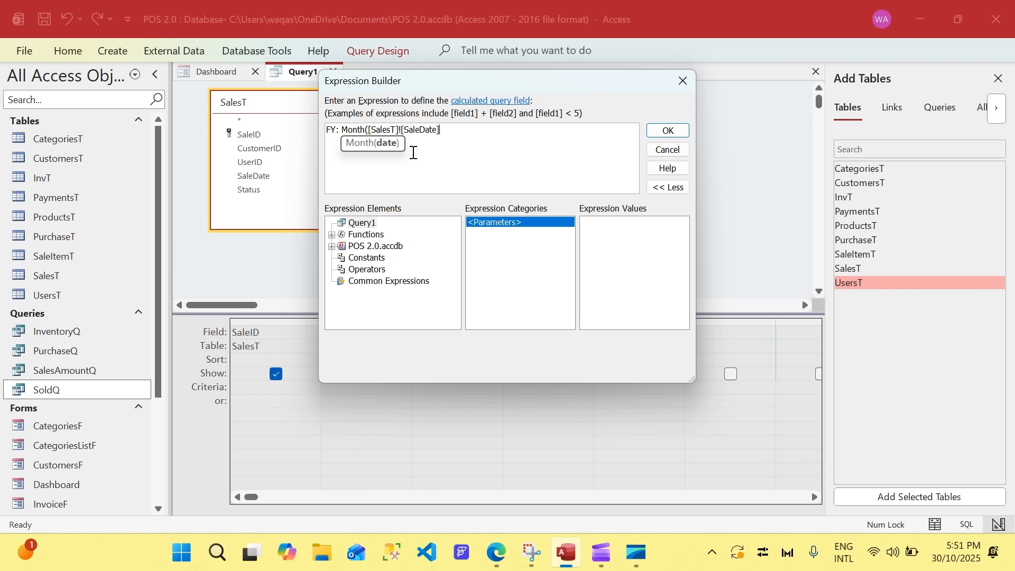
{"action": "type", "text": ")"}
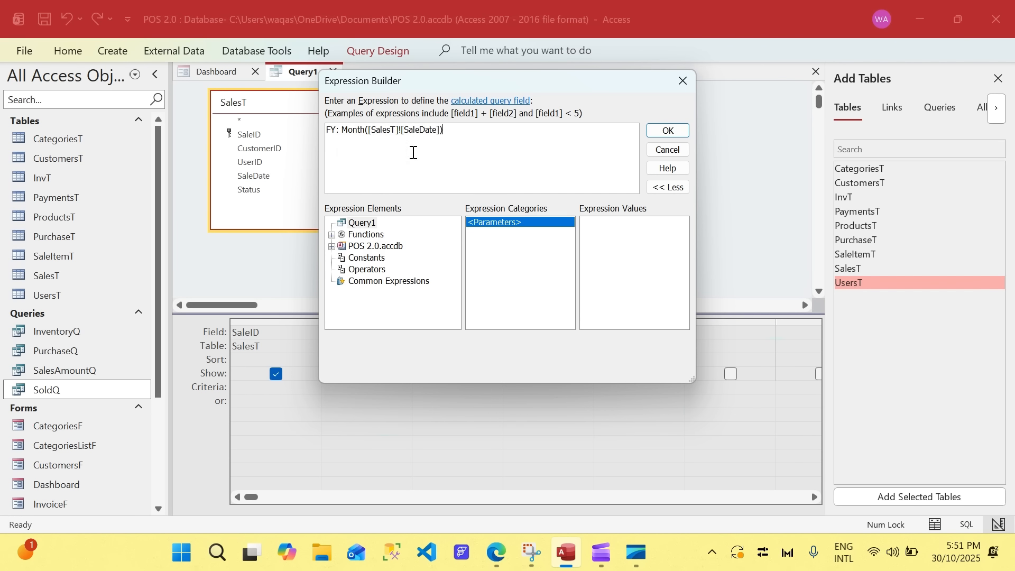
{"action": "left_click", "coordinate": [669, 131]}
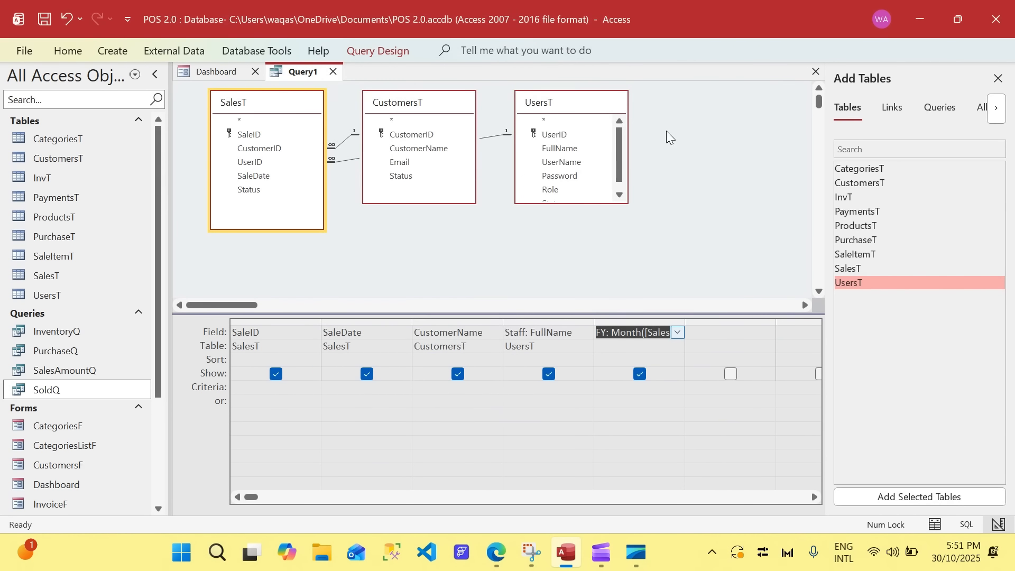
{"action": "left_click", "coordinate": [698, 330]}
{"action": "right_click", "coordinate": [698, 330]}
{"action": "left_click", "coordinate": [724, 430]}
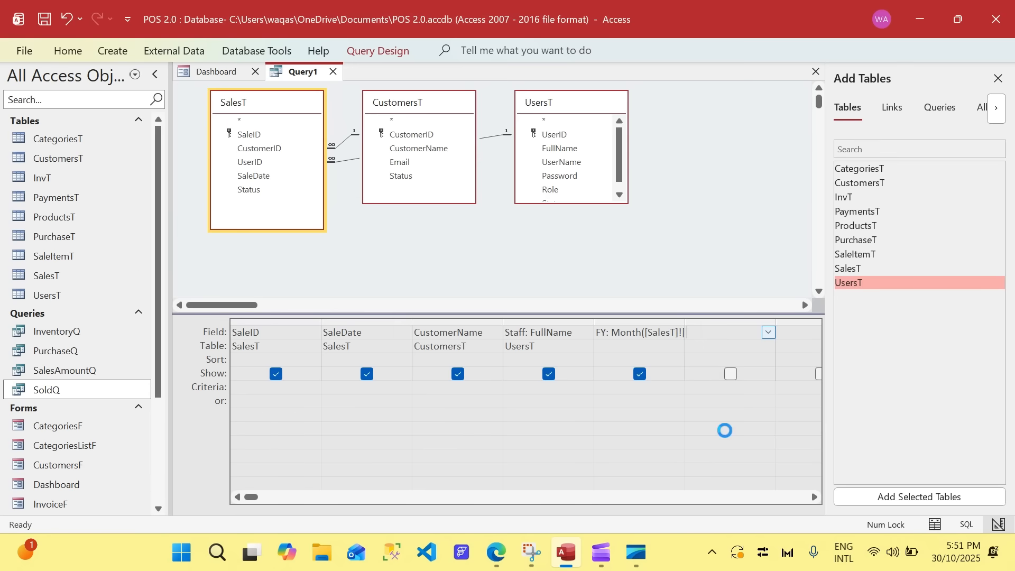
{"action": "left_click", "coordinate": [540, 163]}
Change the alias of the calculated month column to FM and narrow the column slightly.
{"action": "left_click", "coordinate": [606, 332]}
{"action": "key", "text": "BackSpace"}
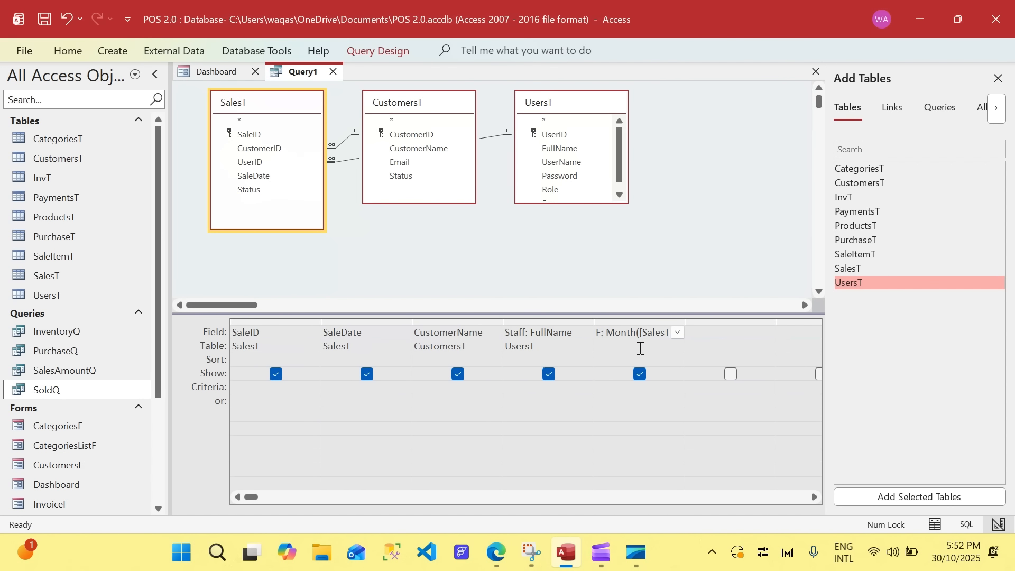
{"action": "type", "text": "M"}
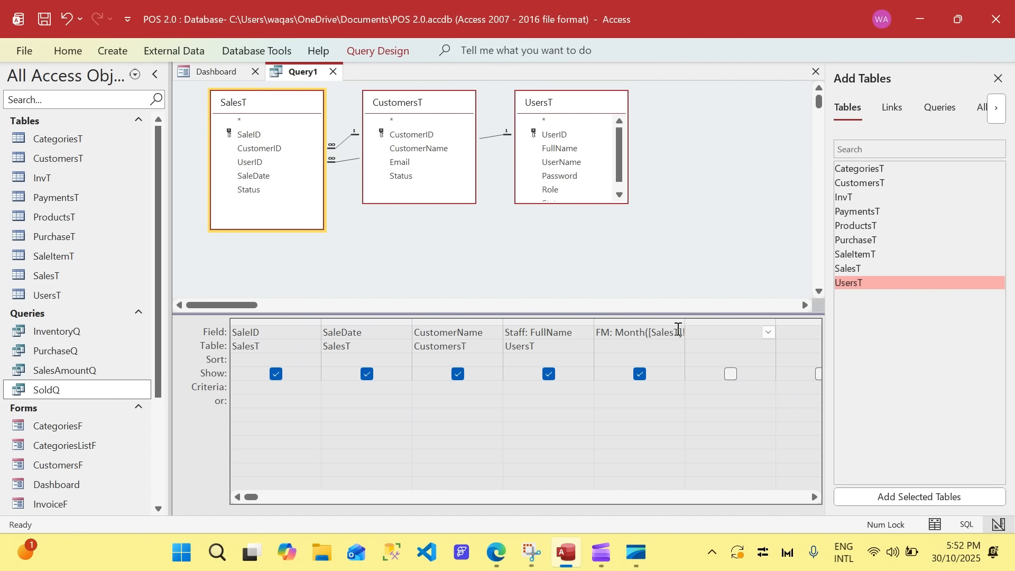
{"action": "mouse_move", "coordinate": [684, 320]}
{"action": "left_mouse_down"}
{"action": "mouse_move", "coordinate": [718, 322]}
{"action": "mouse_move", "coordinate": [679, 324]}
{"action": "left_mouse_up"}
{"action": "left_click", "coordinate": [616, 322]}
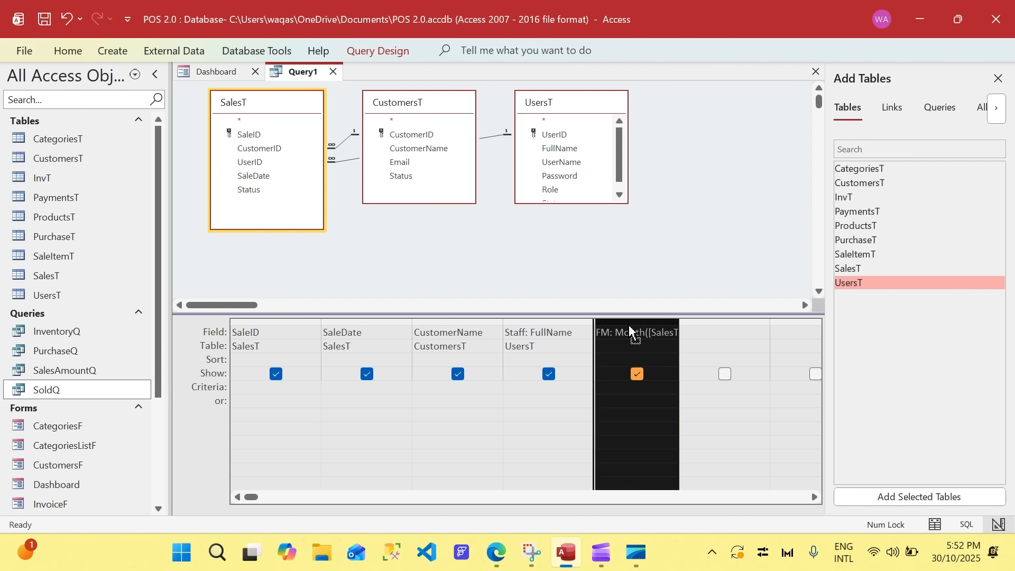
Build a calculated field in the next empty column with the expression FY: Year([SalesT]![SaleDate]).
{"action": "right_click", "coordinate": [719, 334]}
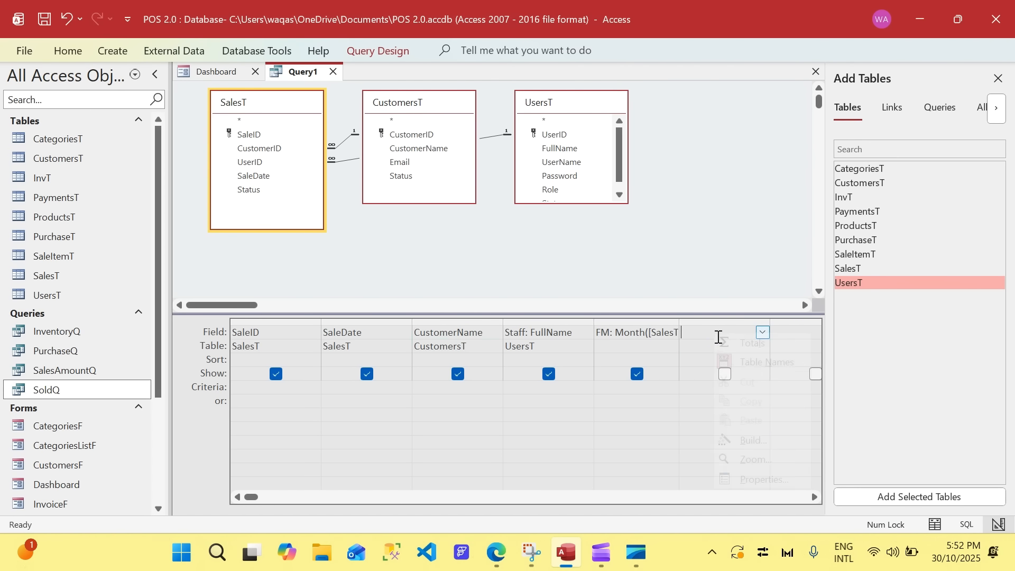
{"action": "left_click", "coordinate": [753, 439]}
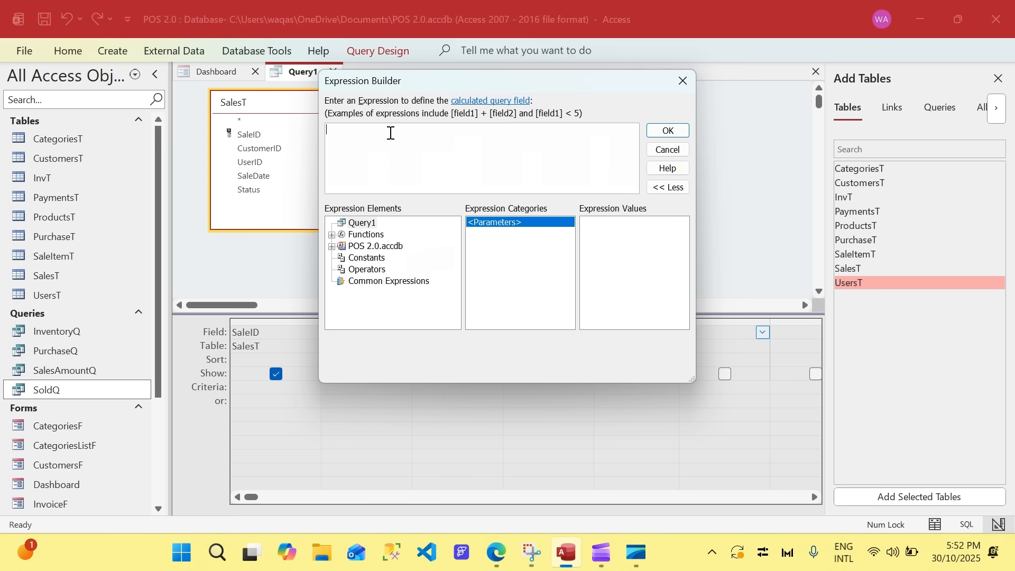
{"action": "type", "text": "FY: Ye"}
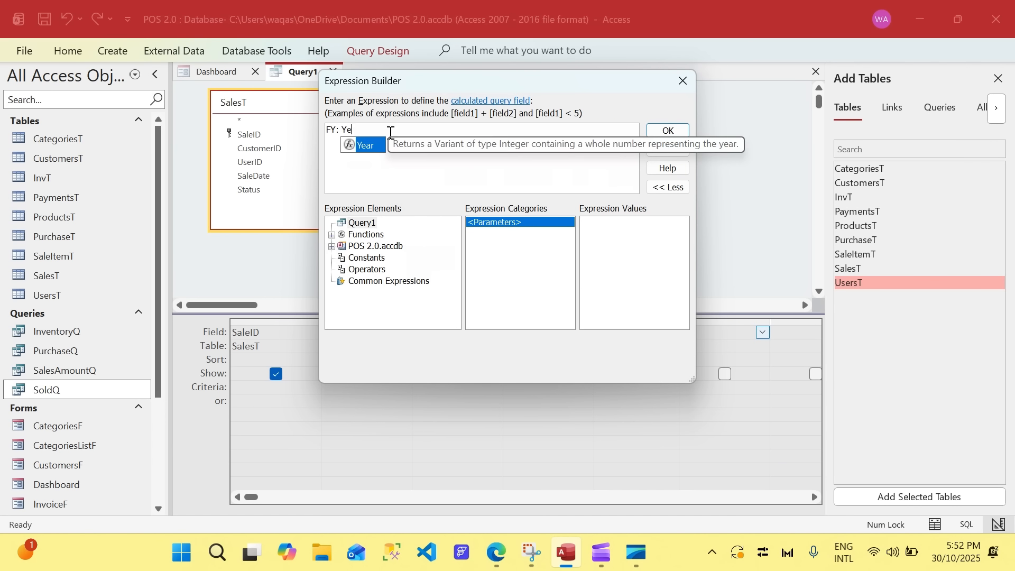
{"action": "type", "text": "ar([SalesT"}
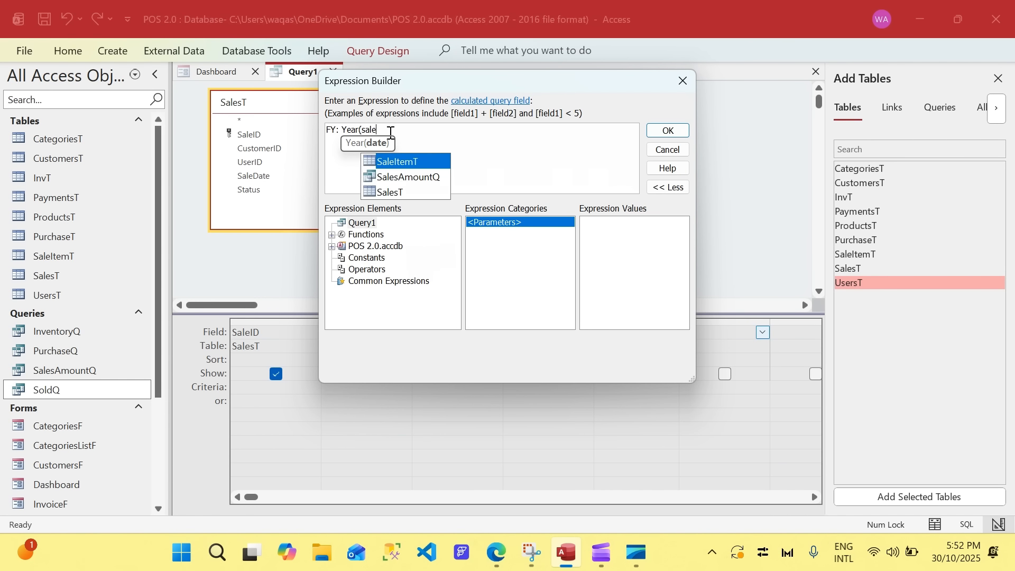
{"action": "type", "text": "]!"}
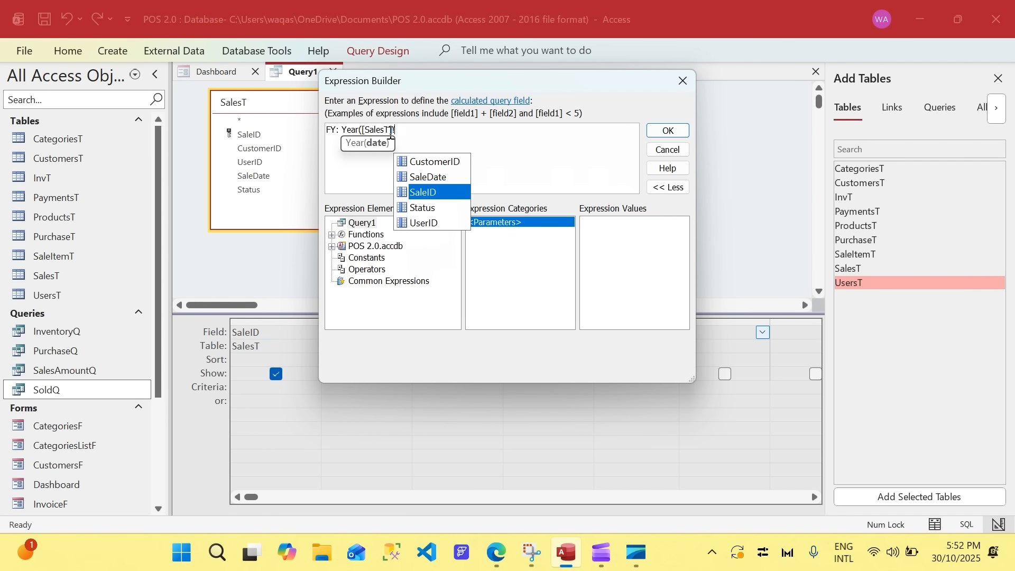
{"action": "type", "text": "[SaleDate])"}
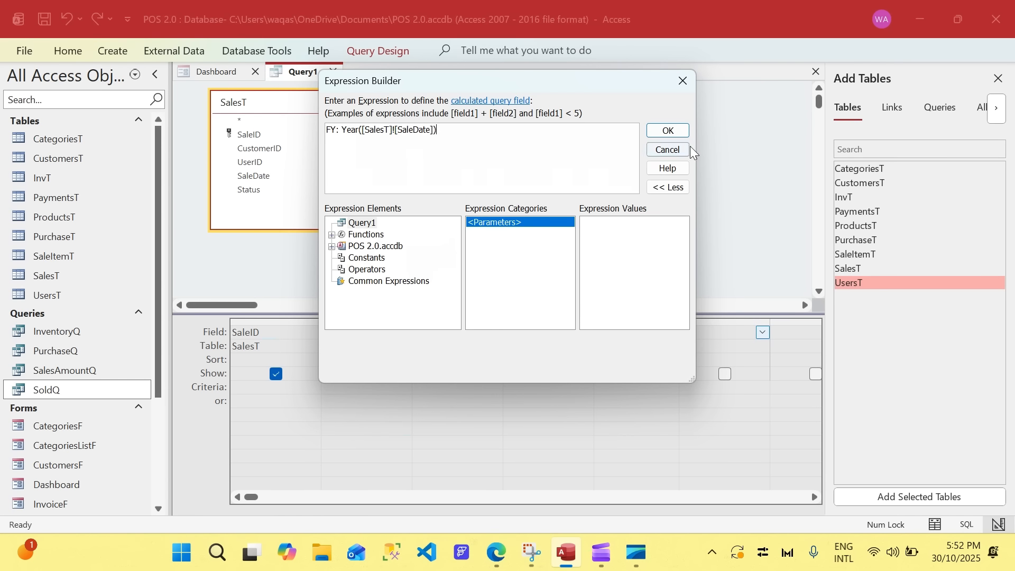
{"action": "left_click", "coordinate": [668, 130]}
{"action": "left_click", "coordinate": [814, 497]}
{"action": "left_click", "coordinate": [815, 497]}
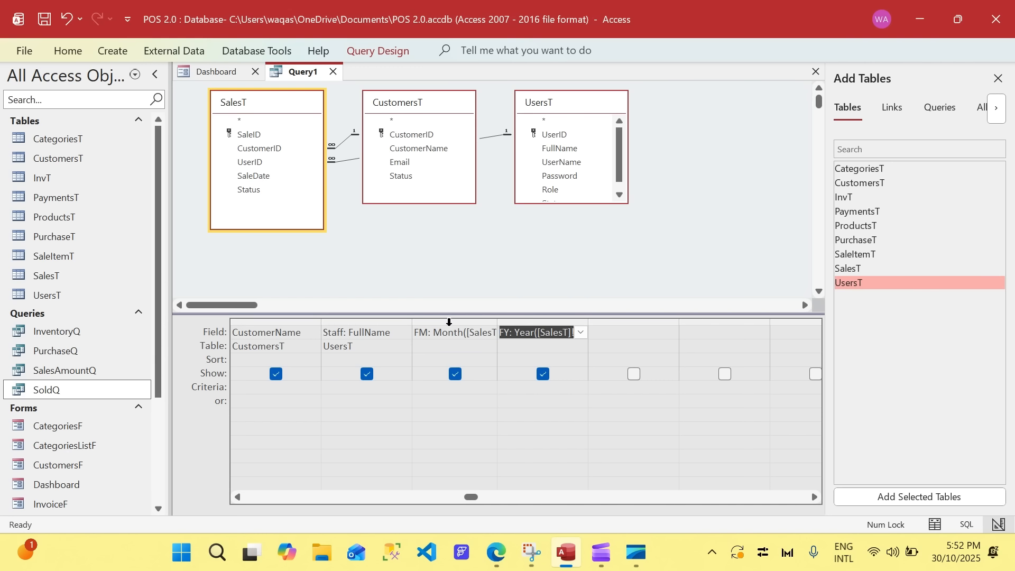
{"action": "right_click", "coordinate": [630, 332]}
{"action": "left_click", "coordinate": [665, 439]}
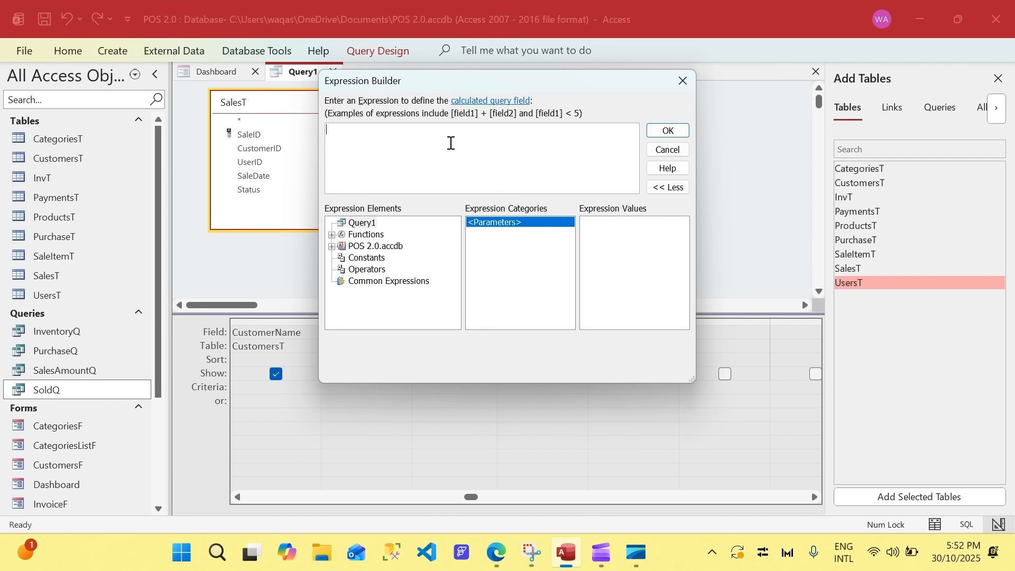
{"action": "type", "text": "Month"}
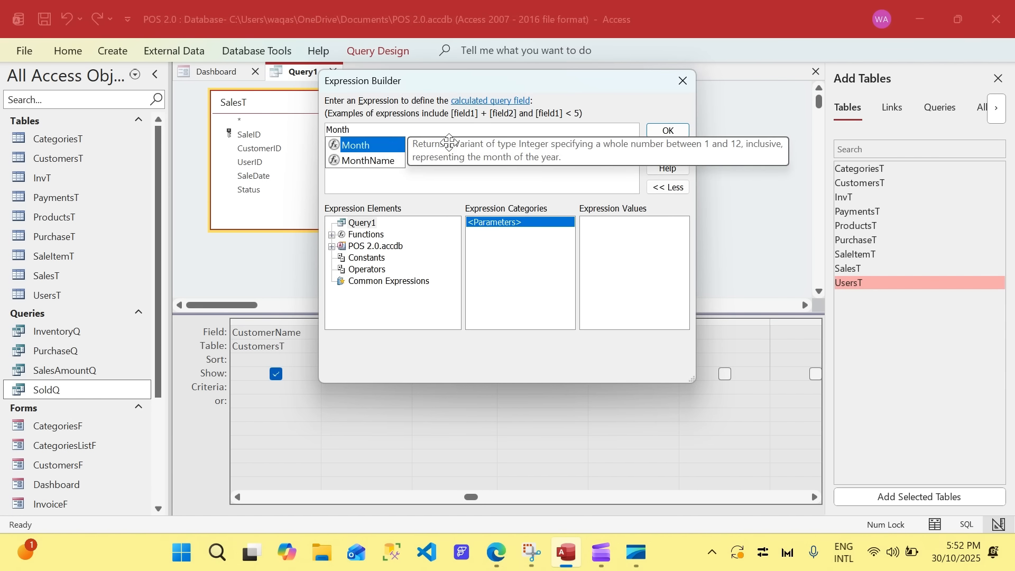
{"action": "key", "text": "BackSpace"}
{"action": "key", "text": "BackSpace"}
{"action": "key", "text": "BackSpace"}
{"action": "key", "text": "BackSpace"}
{"action": "key", "text": "BackSpace"}
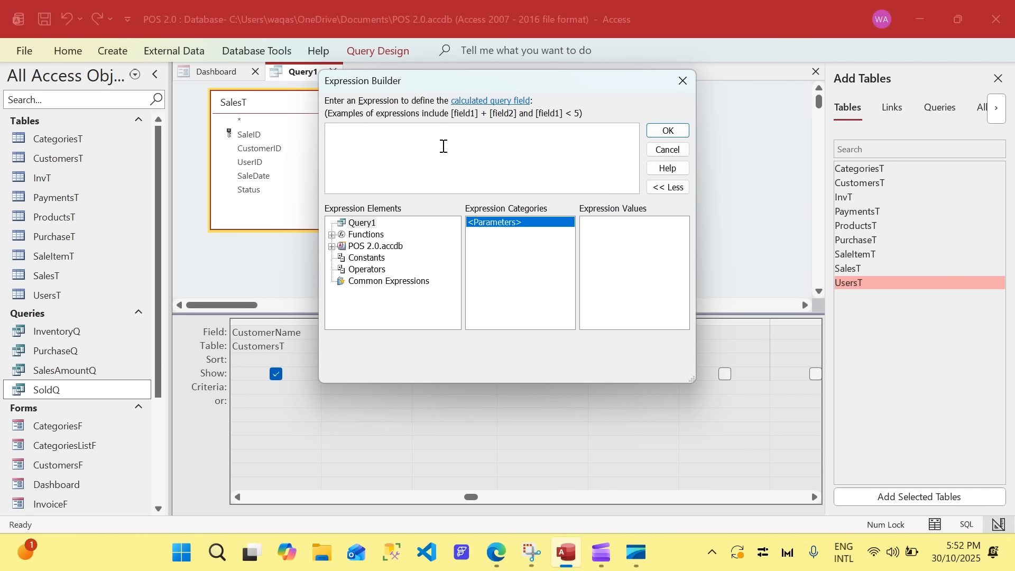
{"action": "key", "text": "Escape"}
Shorten the calculated month column's alias to M.
{"action": "left_click", "coordinate": [421, 332]}
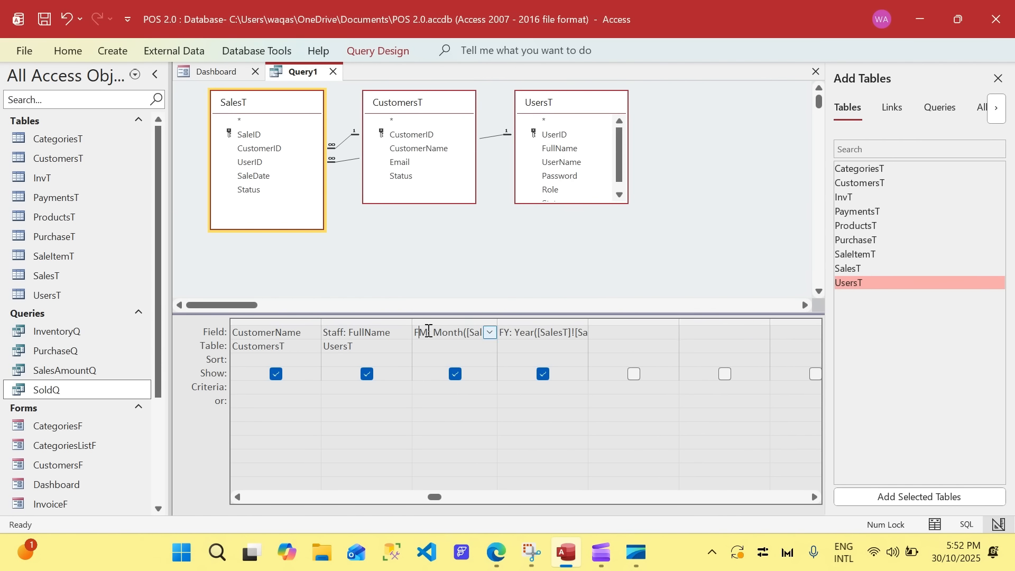
{"action": "key", "text": "BackSpace"}
{"action": "key", "text": "Tab"}
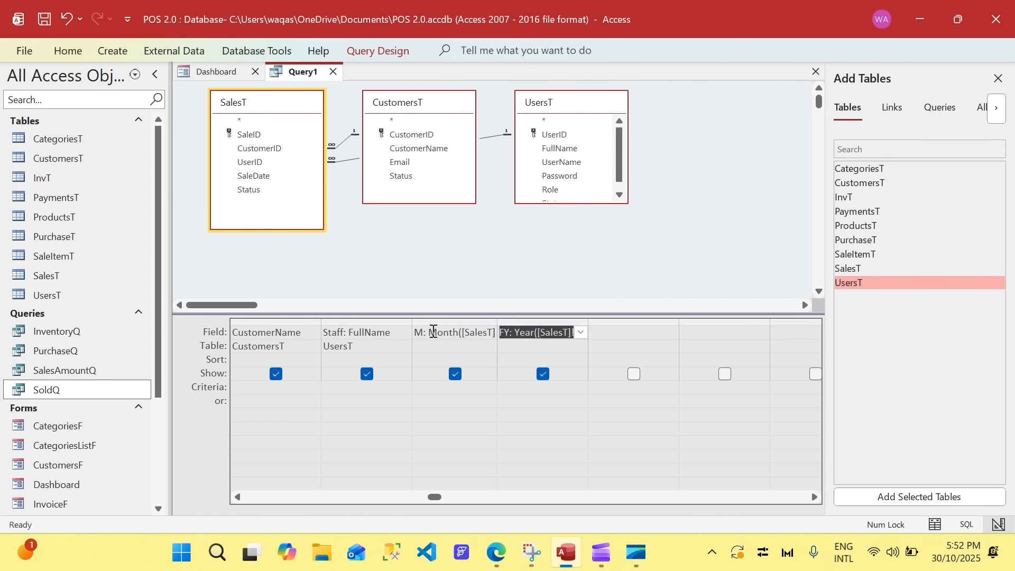
Build a calculated field in the next empty column with the expression FM: Format([SalesT]![SaleDate],"mmmm").
{"action": "right_click", "coordinate": [606, 332]}
{"action": "left_click", "coordinate": [630, 442]}
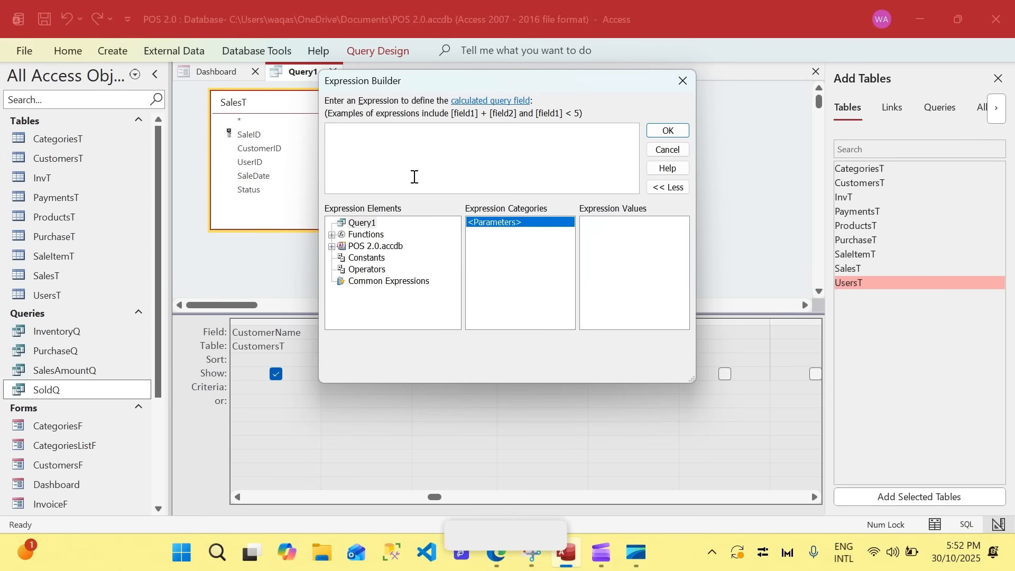
{"action": "type", "text": "F"}
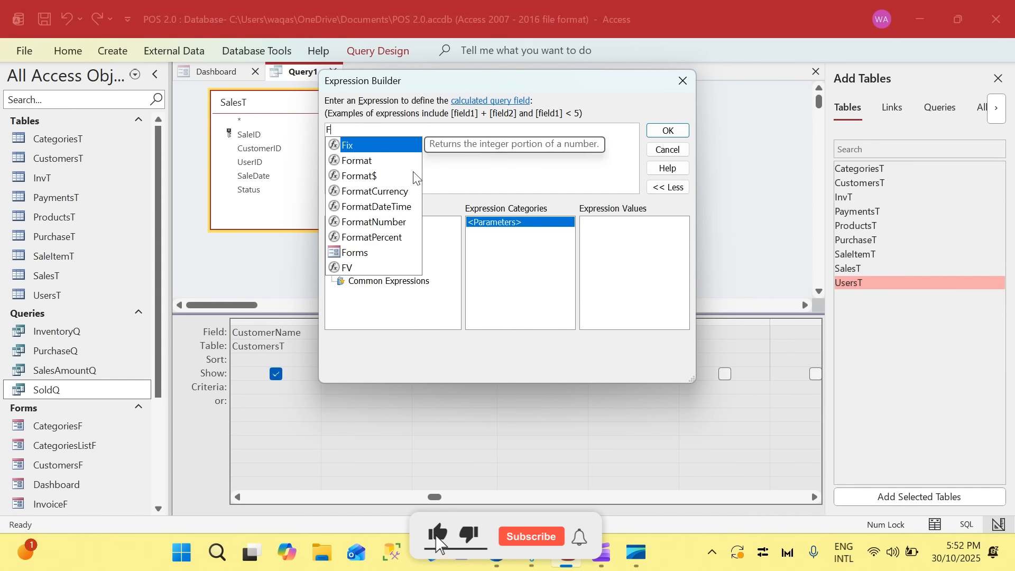
{"action": "type", "text": "M:"}
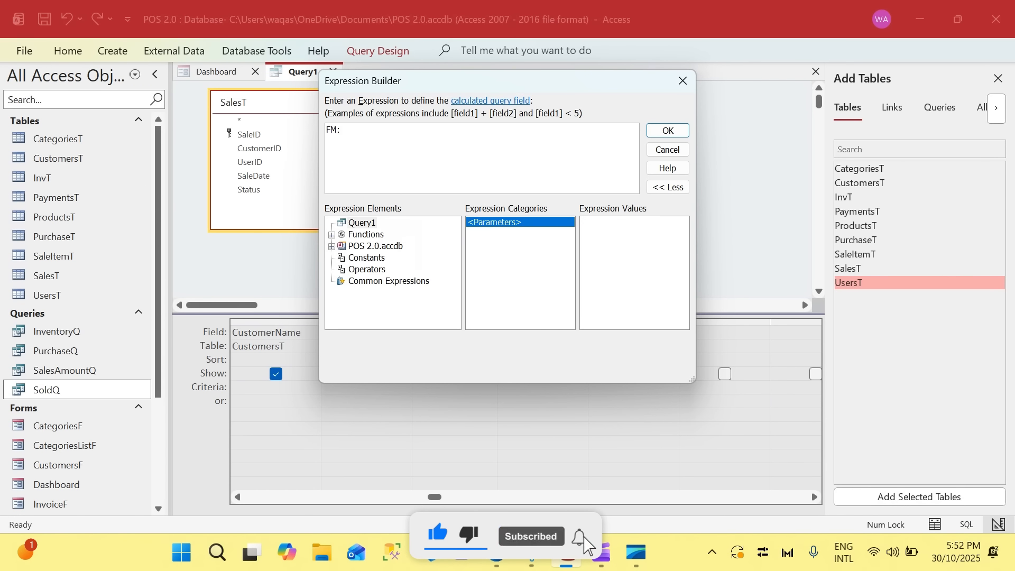
{"action": "type", "text": " Format("}
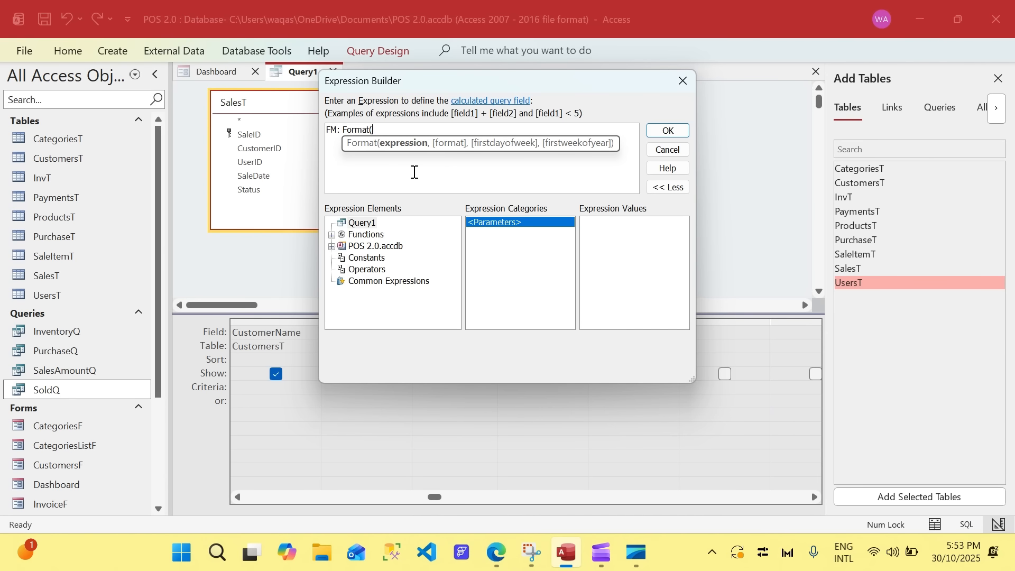
{"action": "type", "text": "[Sa"}
{"action": "key", "text": "Down"}
{"action": "key", "text": "Down"}
{"action": "key", "text": "Tab"}
{"action": "type", "text": "!"}
{"action": "key", "text": "Down"}
{"action": "key", "text": "Tab"}
{"action": "type", "text": ","}
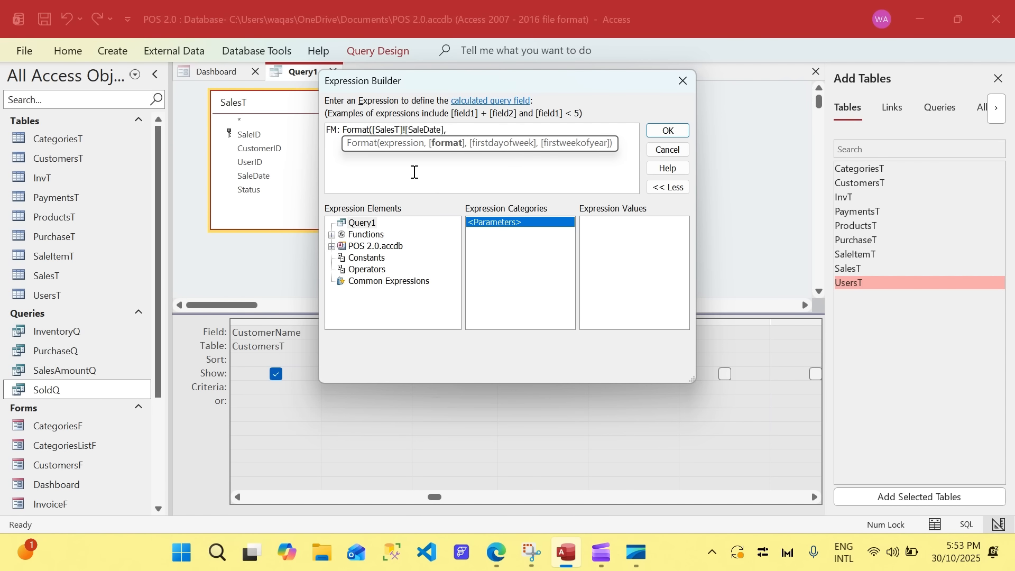
{"action": "type", "text": "\"ddmmm"}
{"action": "key", "text": "BackSpace"}
{"action": "key", "text": "BackSpace"}
{"action": "key", "text": "Right"}
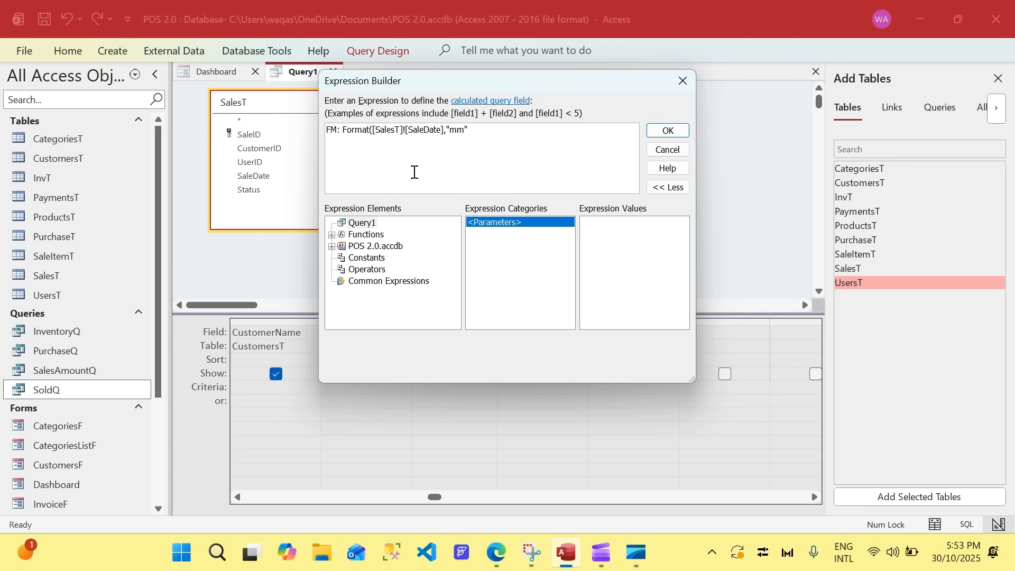
{"action": "key", "text": "Left"}
{"action": "type", "text": "mmm"}
{"action": "key", "text": "Right"}
{"action": "left_click", "coordinate": [665, 131]}
Show the query in Datasheet View and examine the M, FY and FM values of the sales records.
{"action": "right_click", "coordinate": [662, 131]}
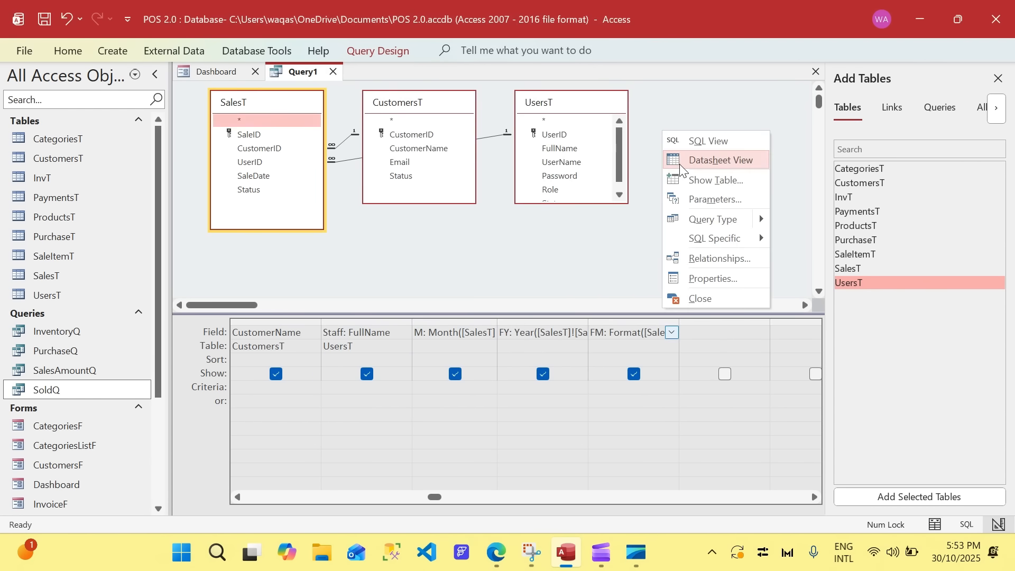
{"action": "left_click", "coordinate": [679, 164]}
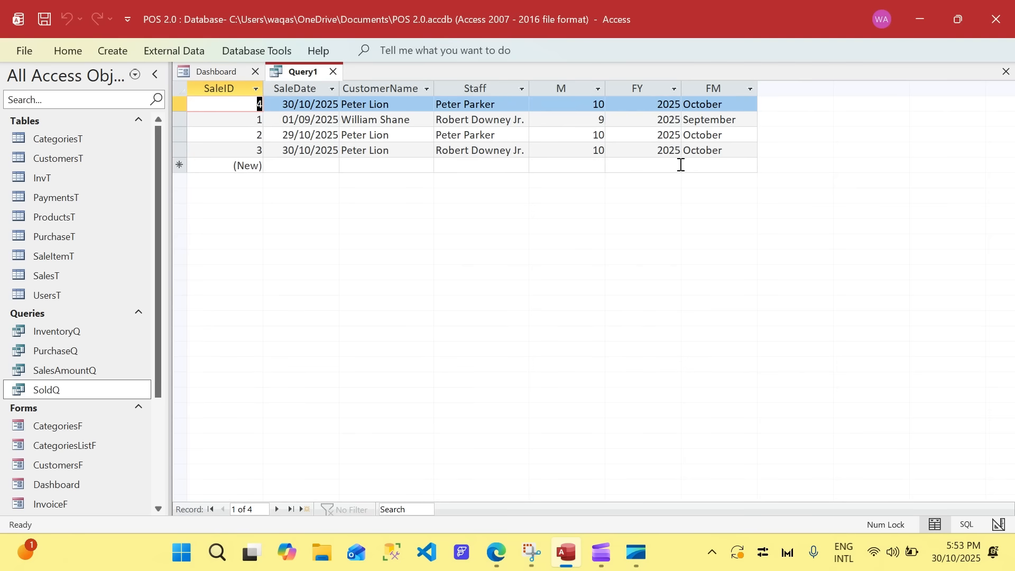
{"action": "left_click", "coordinate": [571, 104]}
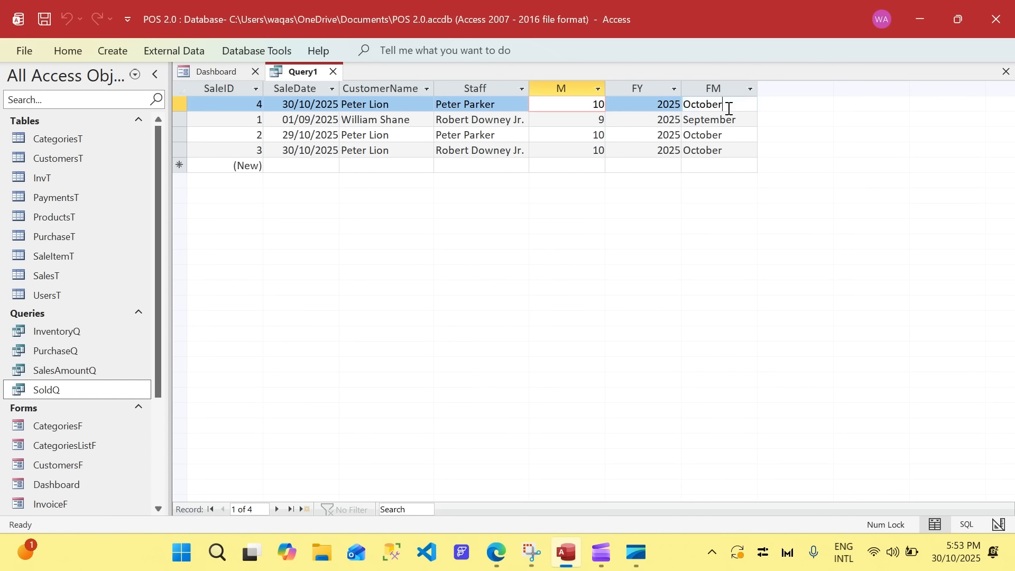
{"action": "left_click", "coordinate": [729, 107]}
{"action": "left_click", "coordinate": [623, 106]}
{"action": "left_click", "coordinate": [652, 119]}
{"action": "left_click", "coordinate": [649, 110]}
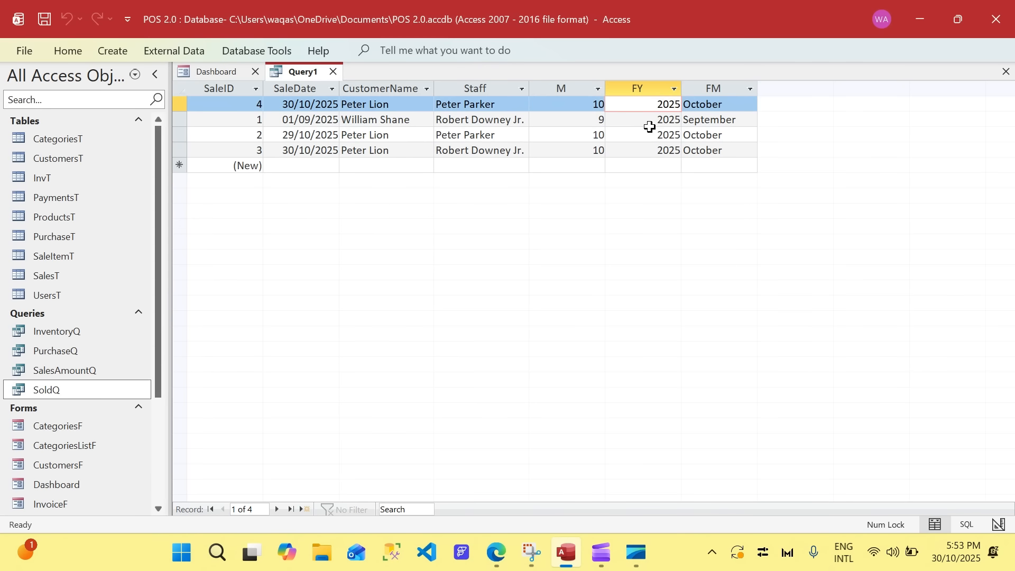
{"action": "left_click", "coordinate": [642, 119]}
{"action": "left_click", "coordinate": [700, 119]}
{"action": "left_click", "coordinate": [658, 120]}
{"action": "left_click", "coordinate": [650, 163]}
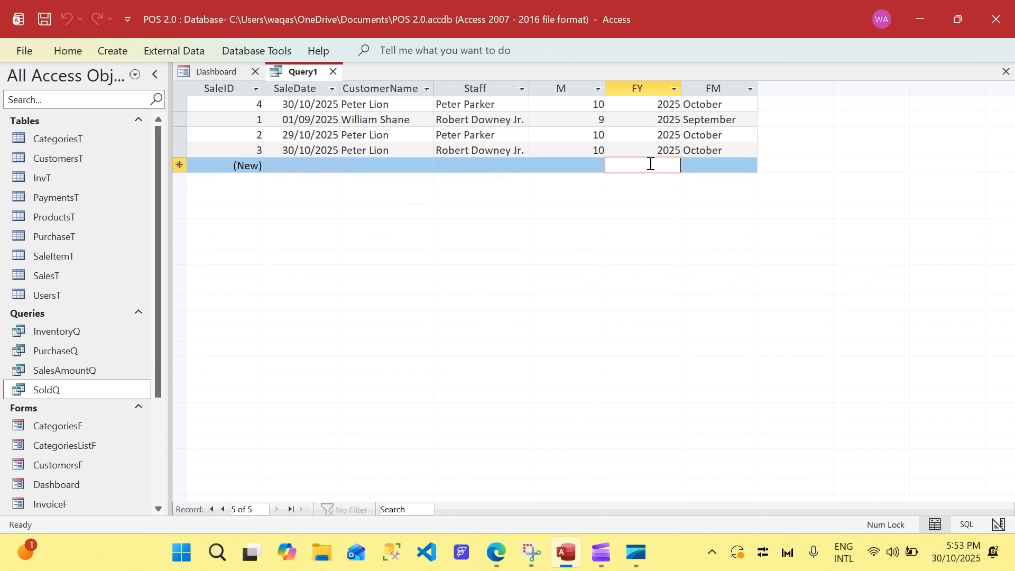
{"action": "left_click", "coordinate": [652, 121]}
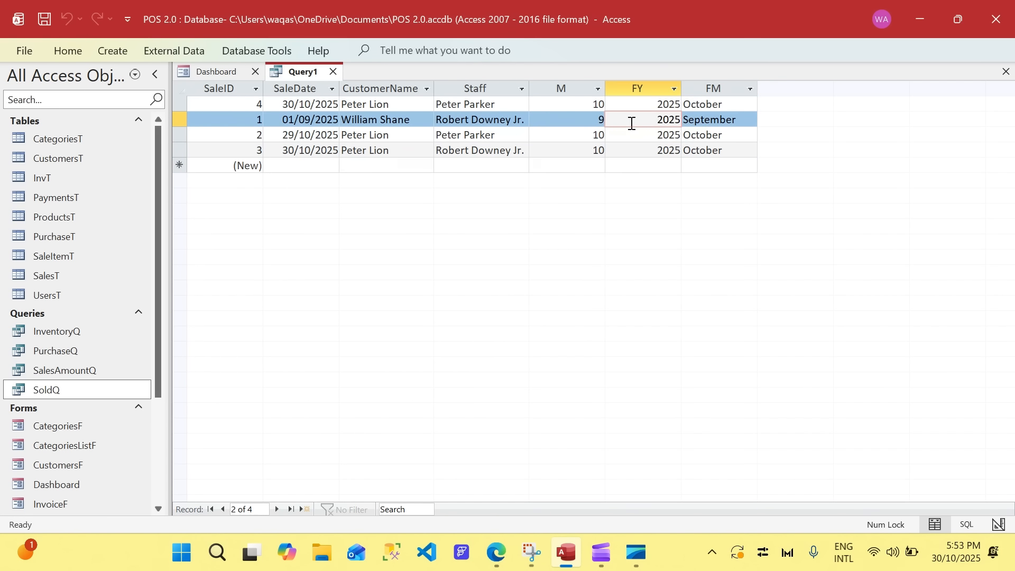
Return to Design View and set the SaleDate column's sort order to Ascending.
{"action": "right_click", "coordinate": [307, 79]}
{"action": "left_click", "coordinate": [272, 77]}
{"action": "right_click", "coordinate": [291, 77]}
{"action": "left_click", "coordinate": [284, 74]}
{"action": "right_click", "coordinate": [304, 72]}
{"action": "left_click", "coordinate": [361, 166]}
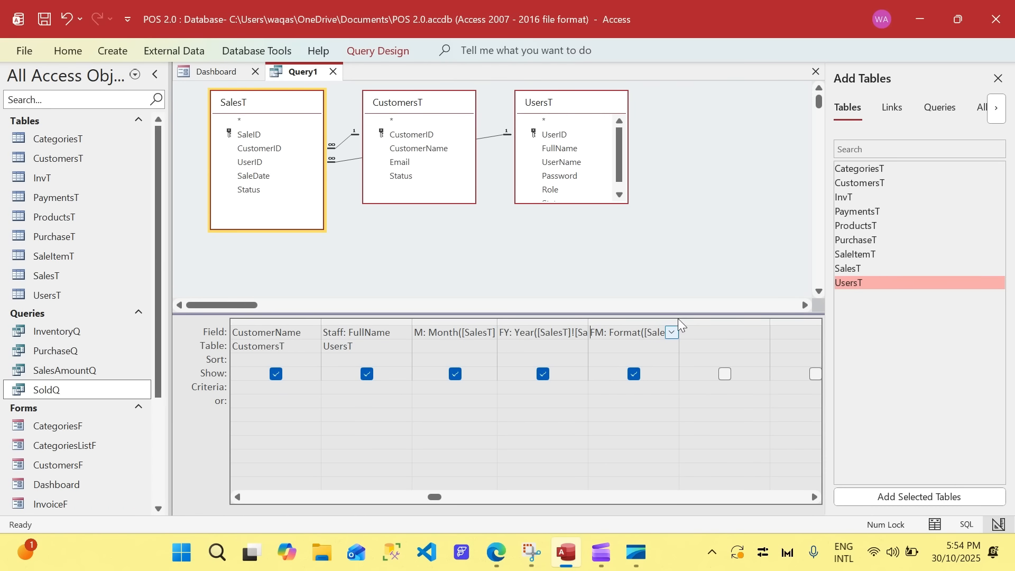
{"action": "left_click", "coordinate": [353, 359]}
{"action": "scroll", "coordinate": [413, 458], "scroll_direction": "left", "scroll_amount": 3}
{"action": "left_click", "coordinate": [406, 360]}
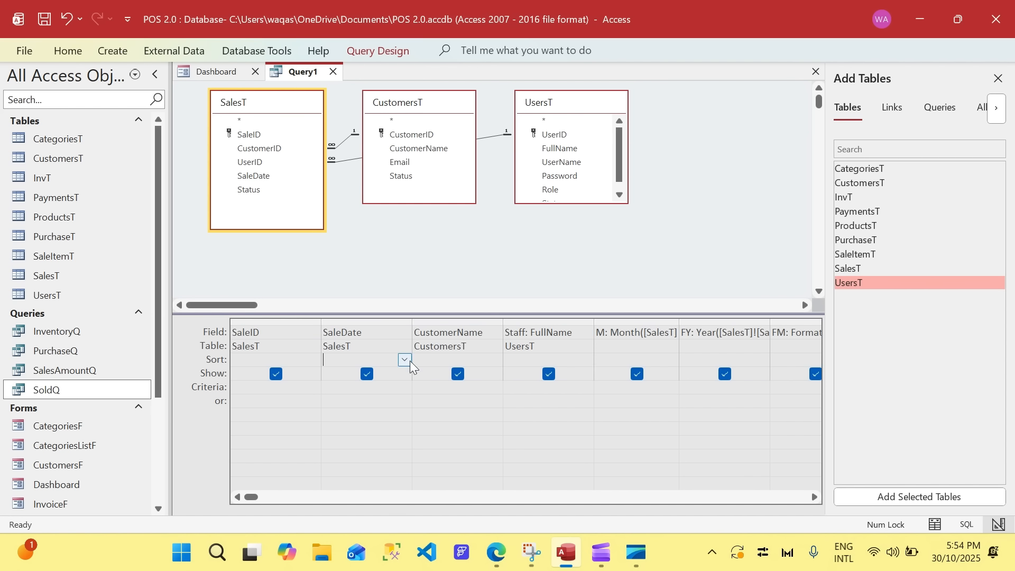
{"action": "left_click", "coordinate": [405, 360]}
{"action": "left_click", "coordinate": [398, 380]}
Show the query in Datasheet View and check the order of the sale dates.
{"action": "right_click", "coordinate": [681, 194]}
{"action": "left_click", "coordinate": [683, 218]}
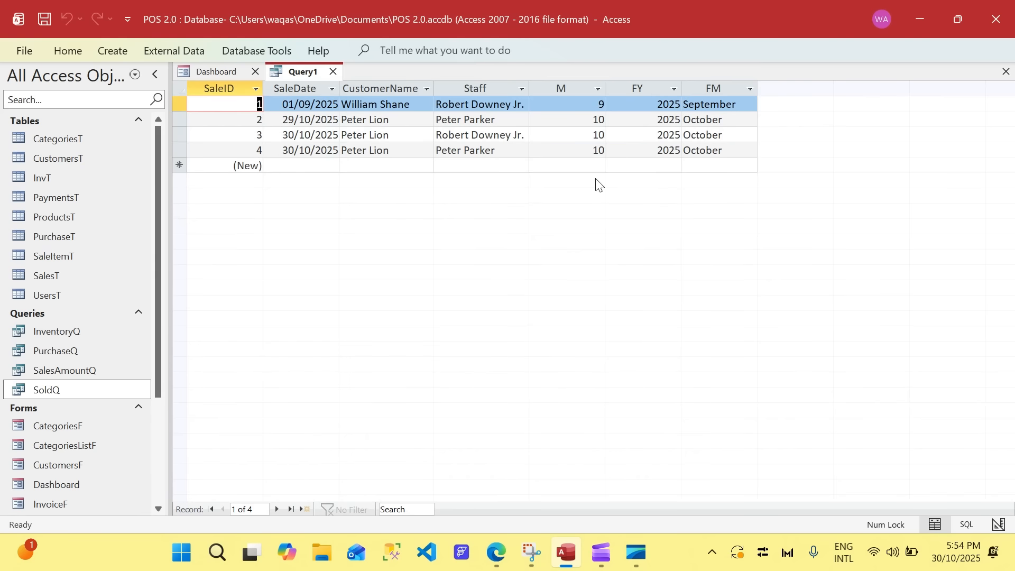
{"action": "left_click", "coordinate": [282, 106]}
{"action": "key", "text": "Down"}
{"action": "key", "text": "Down"}
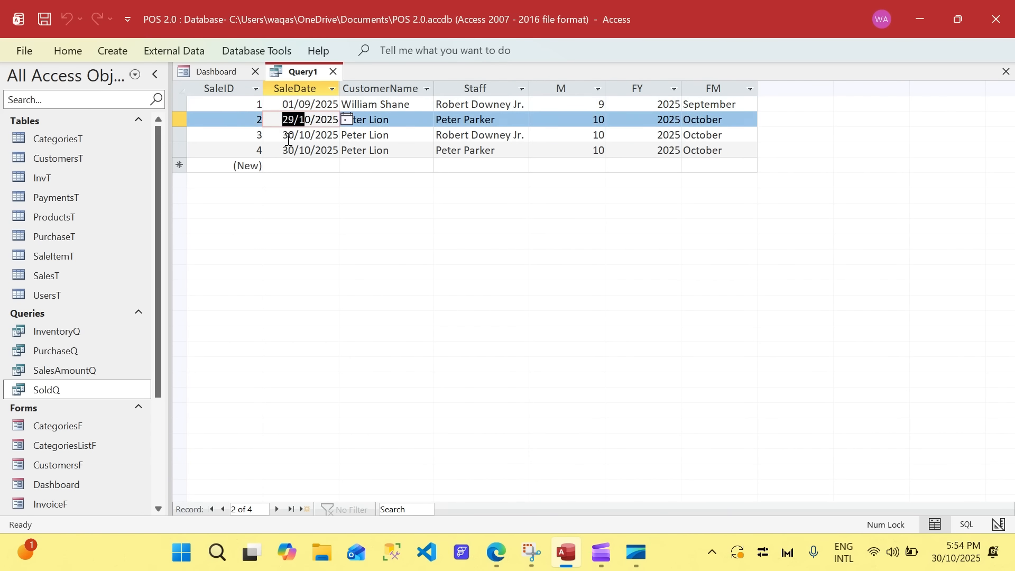
Switch back to Design View and set the SaleDate column's sort order to Descending.
{"action": "right_click", "coordinate": [305, 76]}
{"action": "left_click", "coordinate": [332, 162]}
{"action": "left_click", "coordinate": [407, 360]}
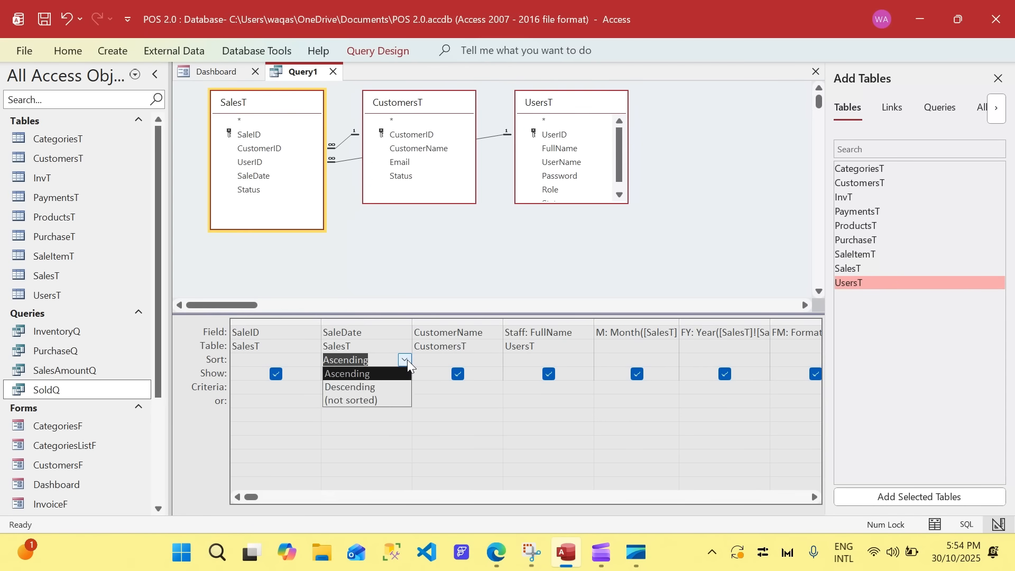
{"action": "left_click", "coordinate": [397, 384]}
View the query's records in Datasheet View to check the descending date order.
{"action": "right_click", "coordinate": [301, 77]}
{"action": "left_click", "coordinate": [323, 203]}
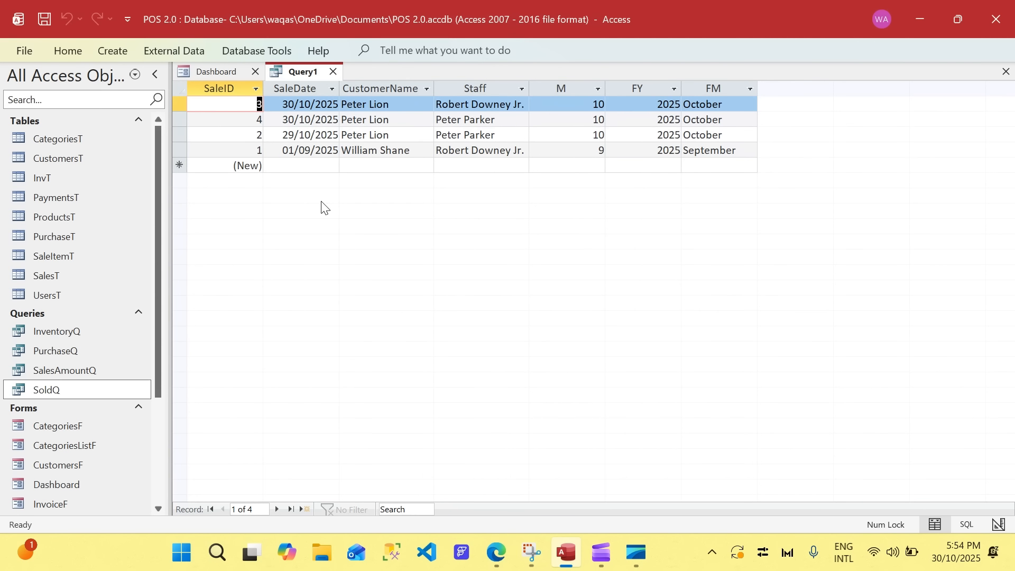
{"action": "left_click", "coordinate": [281, 106]}
{"action": "left_click", "coordinate": [288, 119]}
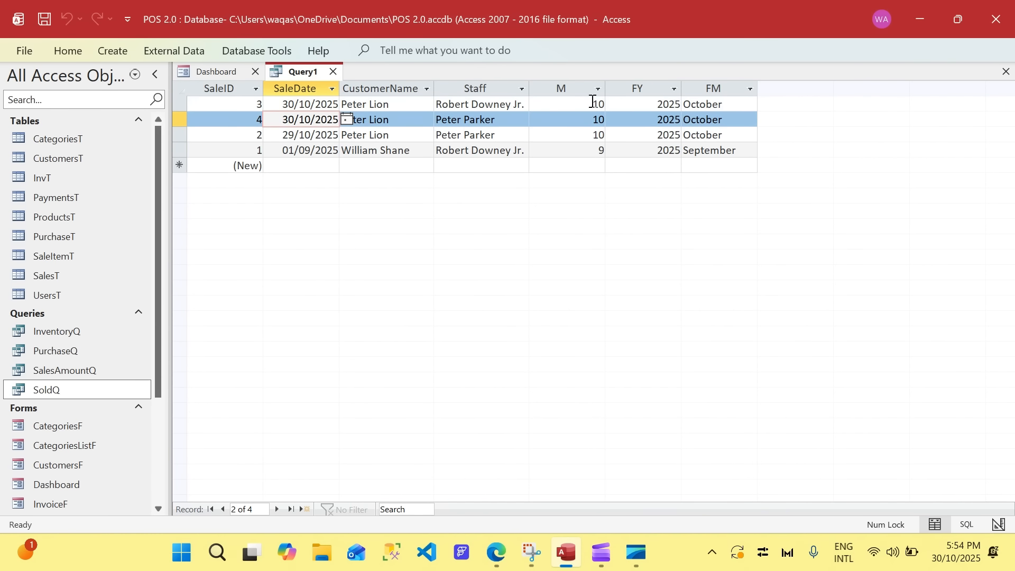
Add the SaleItemT table to the query design and insert its TotalPrice field between Staff and the month number column.
{"action": "right_click", "coordinate": [302, 75]}
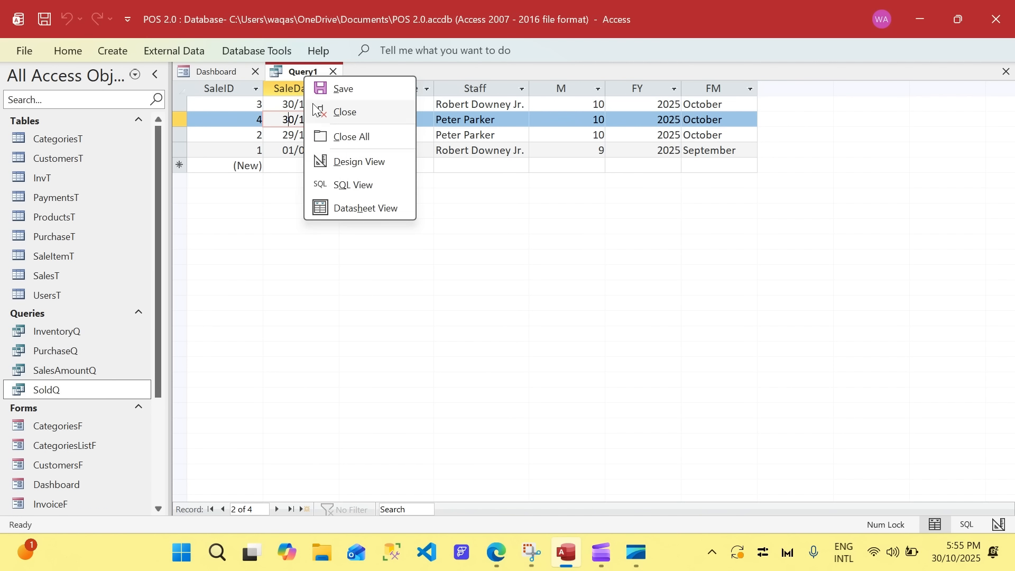
{"action": "left_click", "coordinate": [341, 161]}
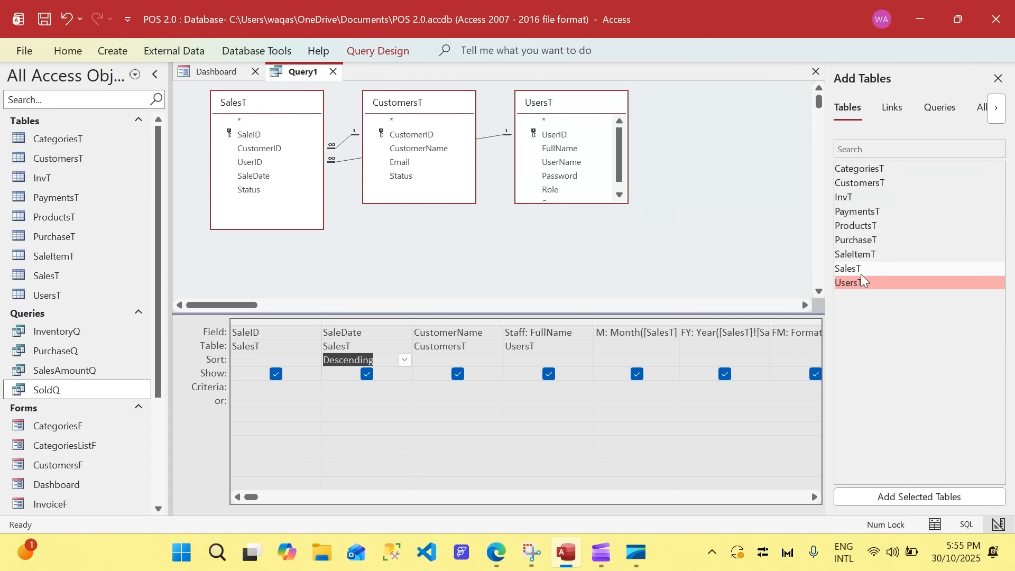
{"action": "double_click", "coordinate": [861, 258]}
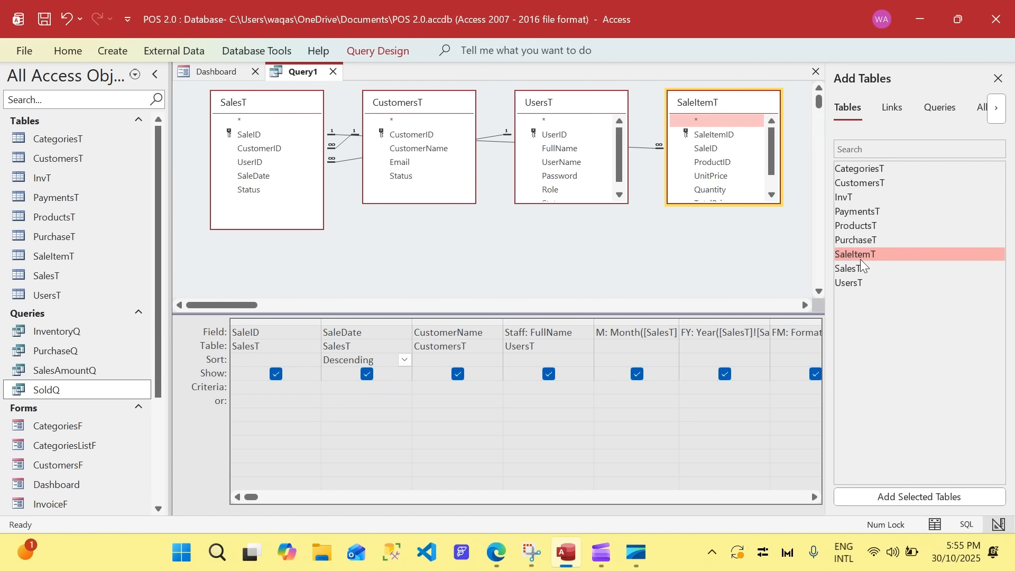
{"action": "left_click_drag", "start_coordinate": [721, 204], "coordinate": [721, 242]}
{"action": "left_click", "coordinate": [717, 203]}
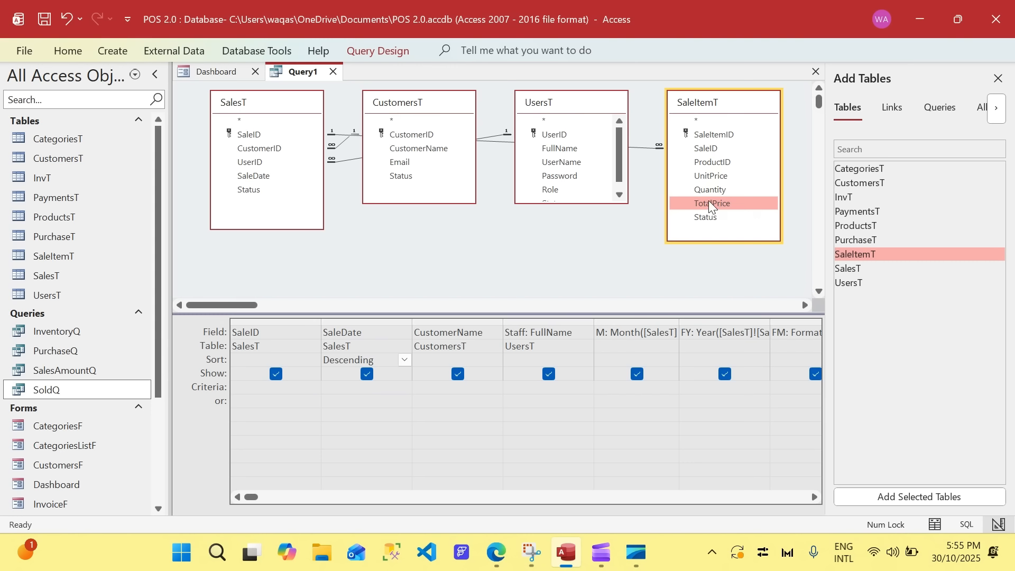
{"action": "left_click_drag", "start_coordinate": [706, 203], "coordinate": [617, 341]}
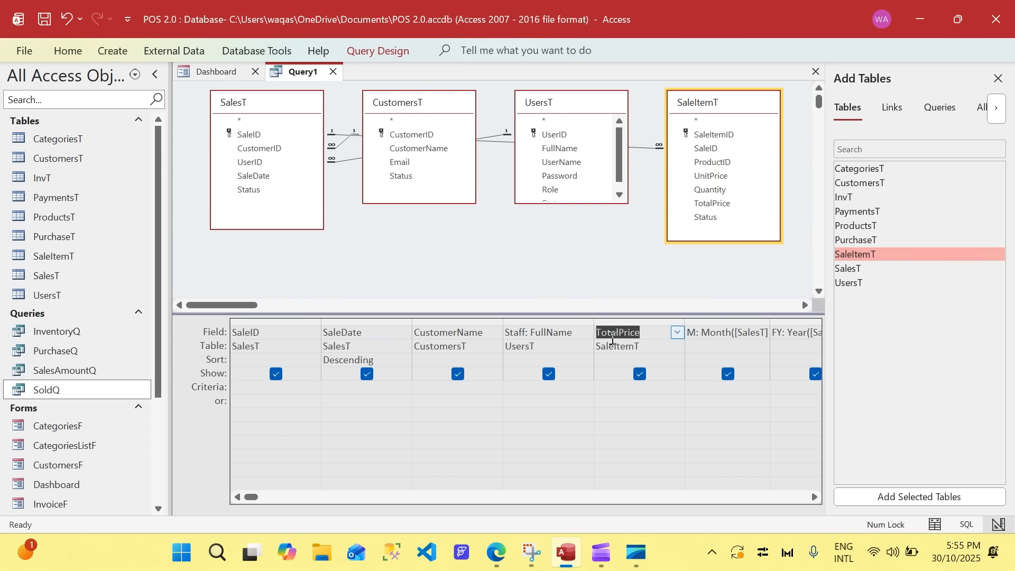
Give the TotalPrice column the alias SaleAmount.
{"action": "left_click", "coordinate": [599, 333]}
{"action": "type", "text": "Sale"}
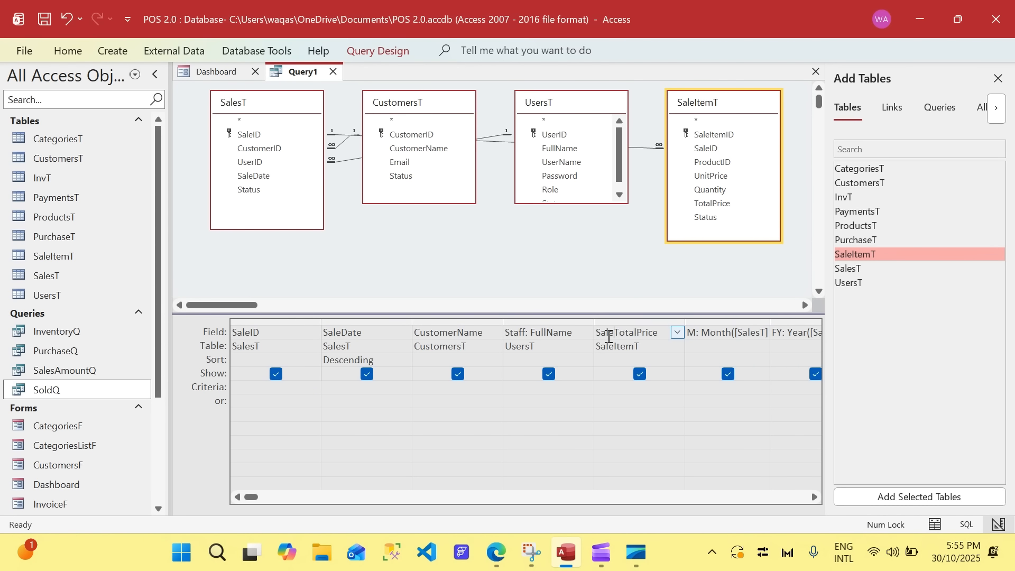
{"action": "type", "text": "Amount:"}
{"action": "key", "text": "Tab"}
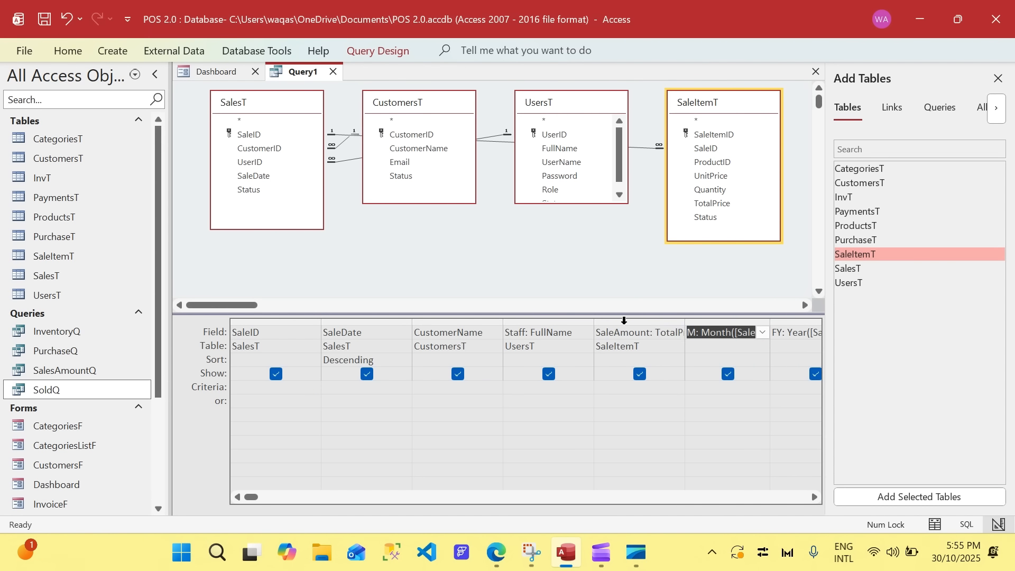
{"action": "key", "text": "ctrl+s"}
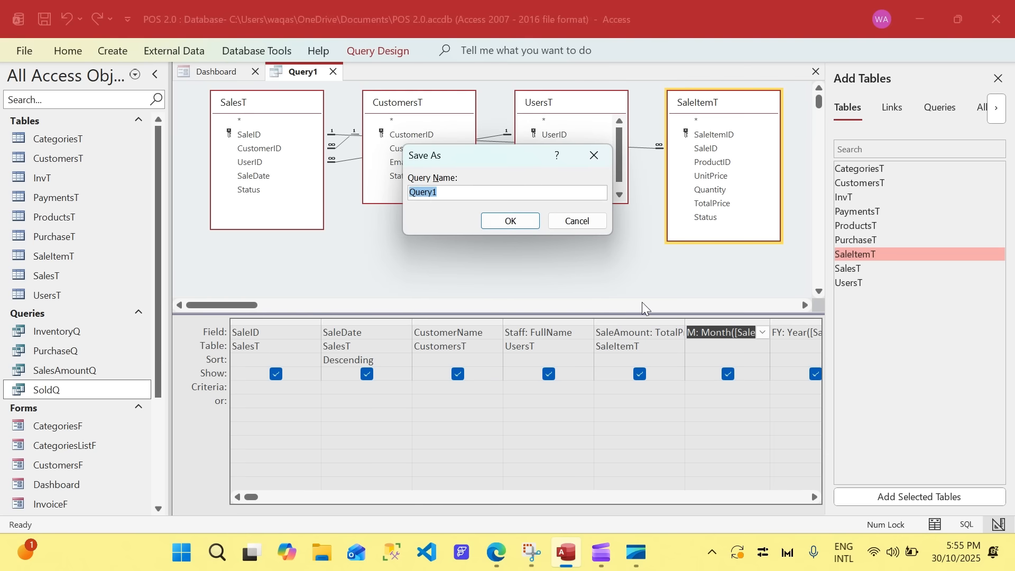
{"action": "left_click", "coordinate": [602, 161]}
{"action": "left_click", "coordinate": [663, 347]}
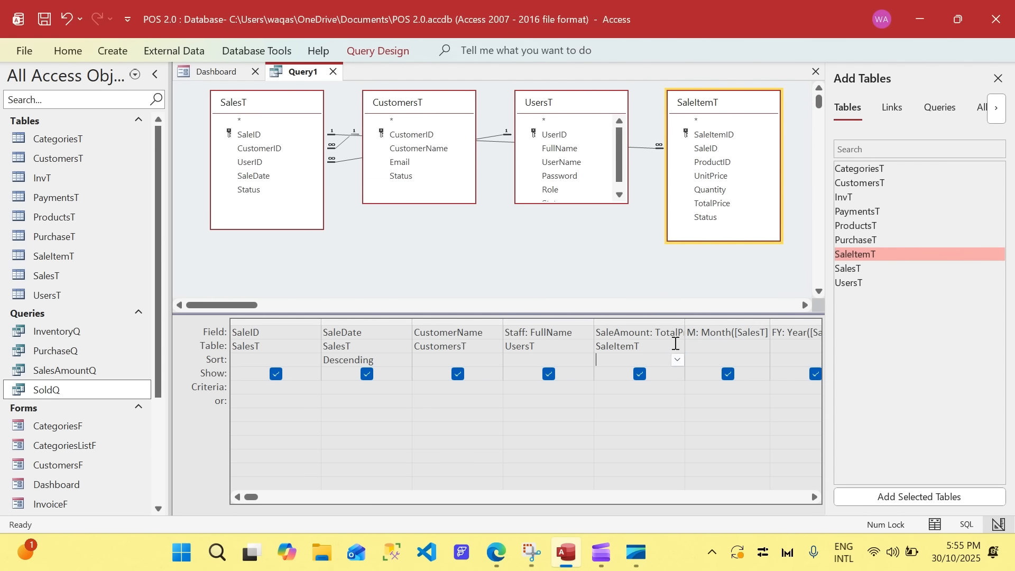
Show the query in Datasheet View and inspect the SaleID column for repeated sales.
{"action": "right_click", "coordinate": [602, 261]}
{"action": "left_click", "coordinate": [616, 286]}
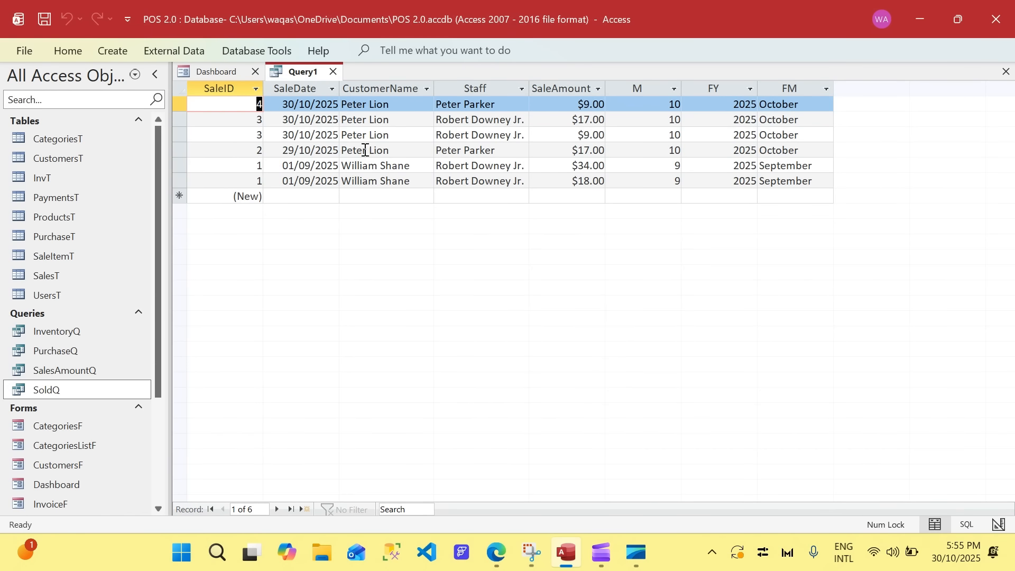
{"action": "left_click", "coordinate": [258, 135]}
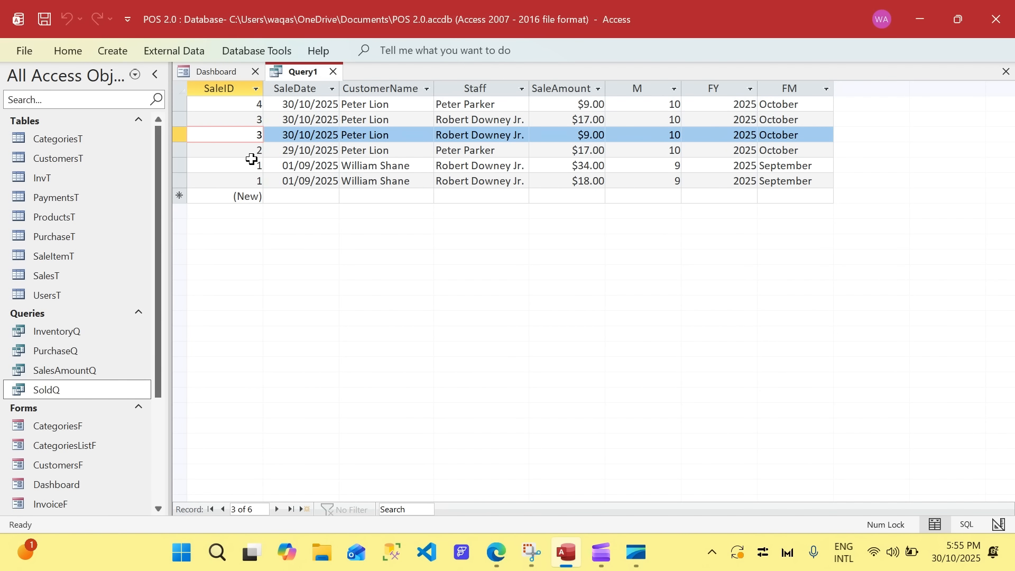
{"action": "key", "text": "Down"}
{"action": "key", "text": "Down"}
{"action": "key", "text": "Down"}
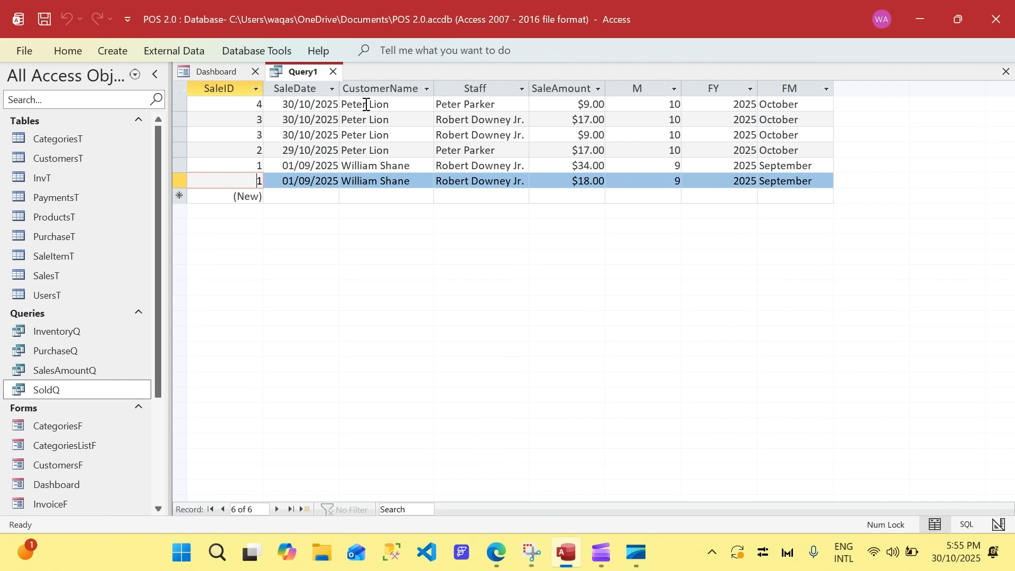
Turn on Totals in the query design and set the SaleAmount column's total to Sum.
{"action": "right_click", "coordinate": [304, 71]}
{"action": "left_click", "coordinate": [349, 156]}
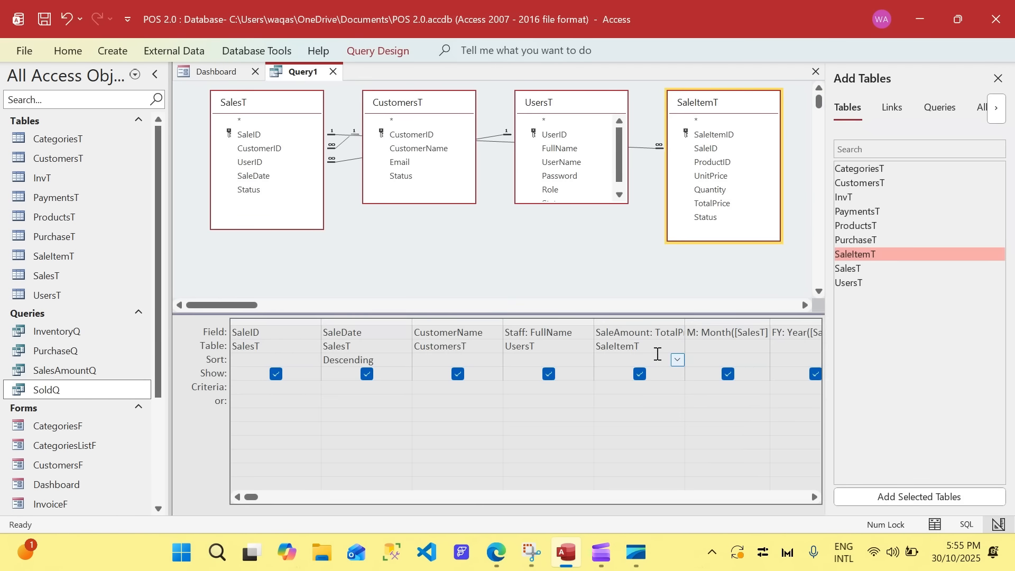
{"action": "left_click", "coordinate": [399, 52]}
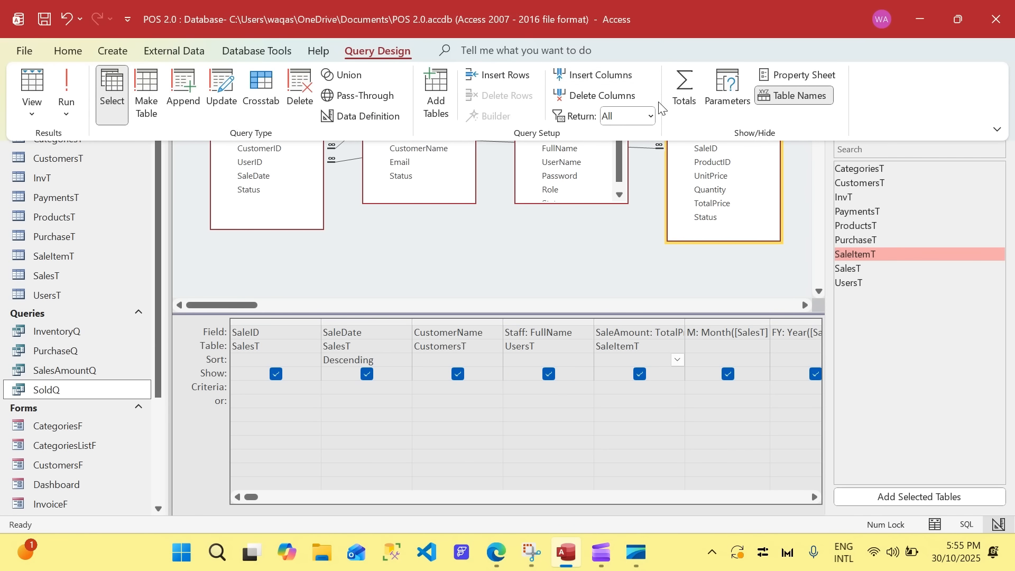
{"action": "left_click", "coordinate": [683, 89]}
{"action": "left_click", "coordinate": [645, 358]}
{"action": "left_click_drag", "start_coordinate": [645, 359], "coordinate": [567, 353]}
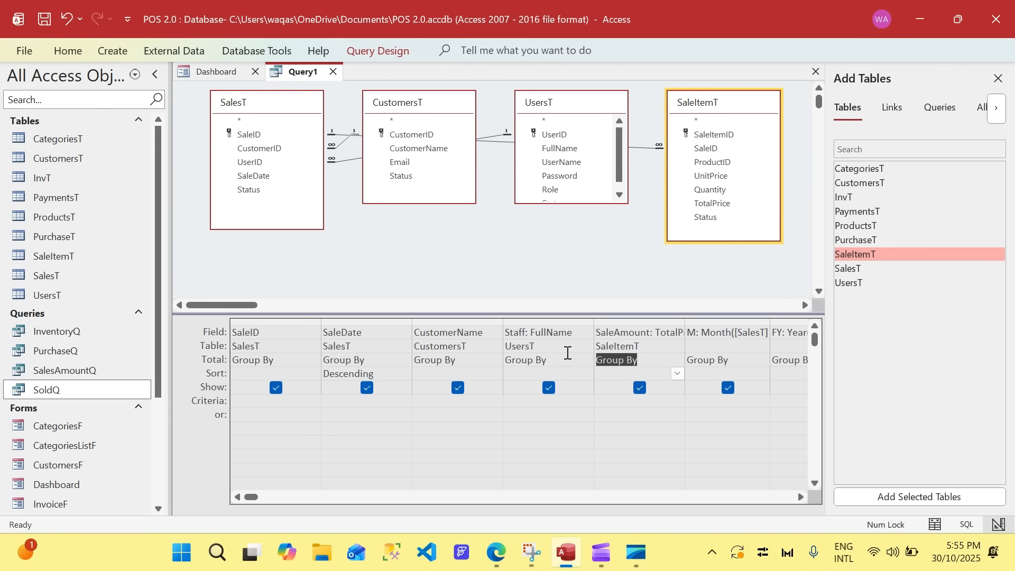
{"action": "type", "text": "Sum"}
{"action": "key", "text": "Tab"}
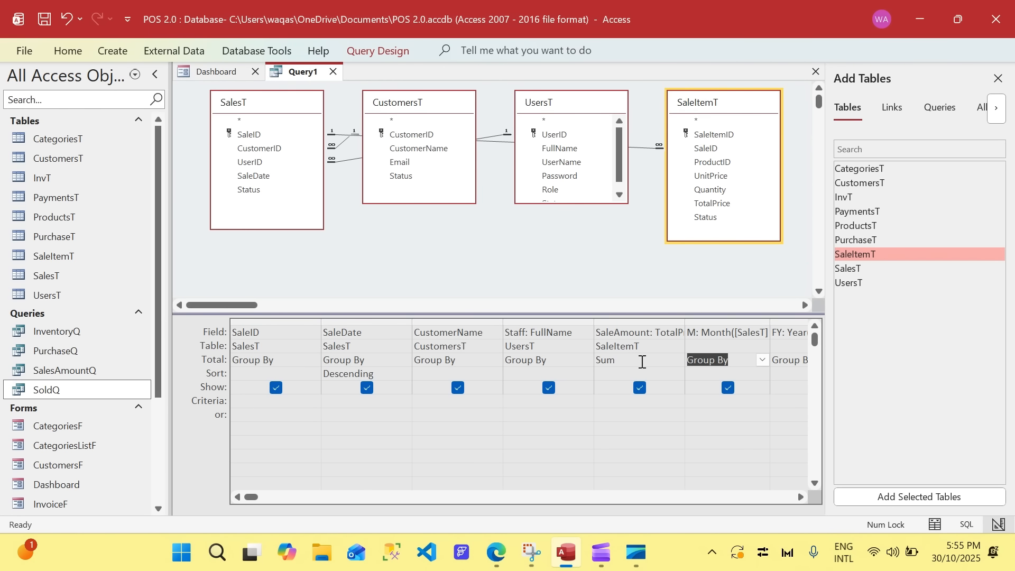
Show the query in Datasheet View and examine the sale IDs, summed sale amounts and month and year columns.
{"action": "right_click", "coordinate": [501, 205]}
{"action": "left_click", "coordinate": [517, 233]}
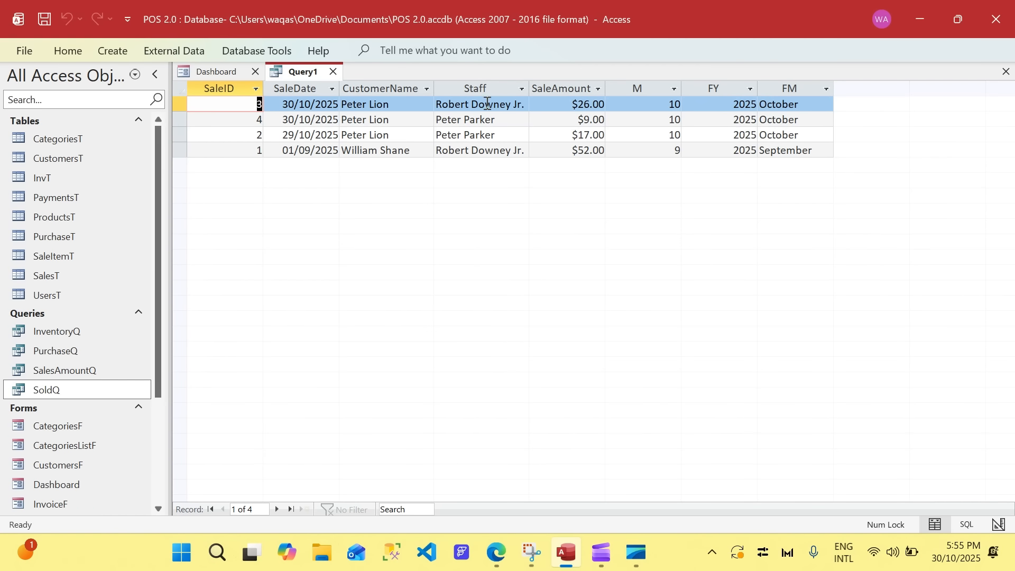
{"action": "double_click", "coordinate": [570, 101]}
{"action": "left_click", "coordinate": [249, 153]}
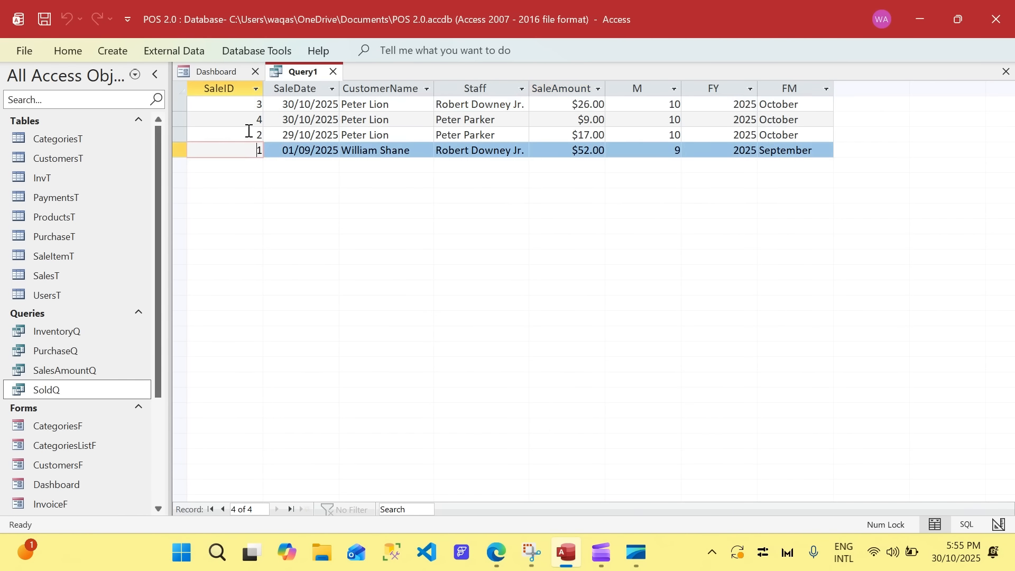
{"action": "left_click", "coordinate": [249, 135]}
{"action": "left_click", "coordinate": [255, 120]}
{"action": "left_click", "coordinate": [250, 99]}
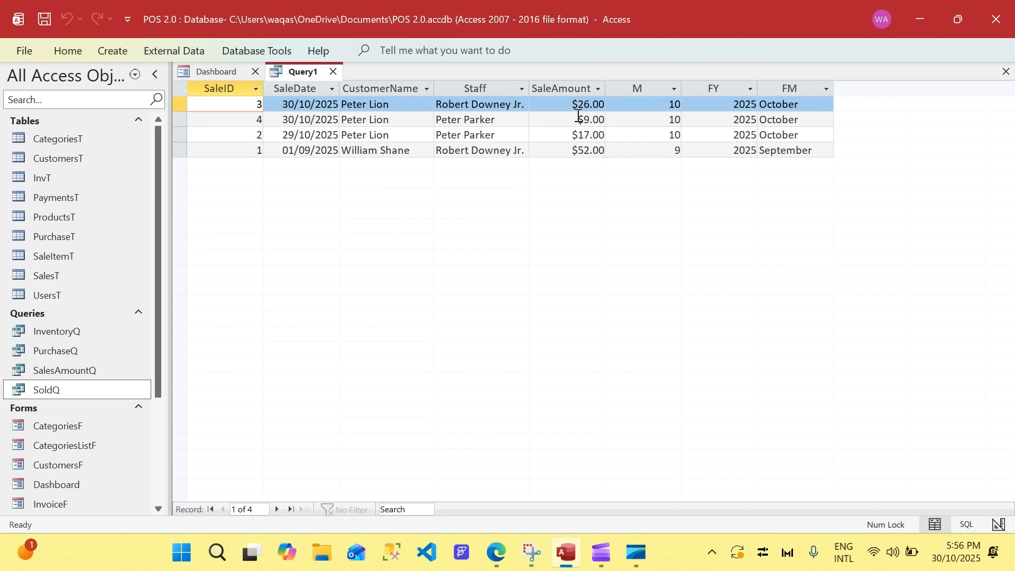
{"action": "left_click", "coordinate": [581, 150]}
{"action": "left_click", "coordinate": [788, 136]}
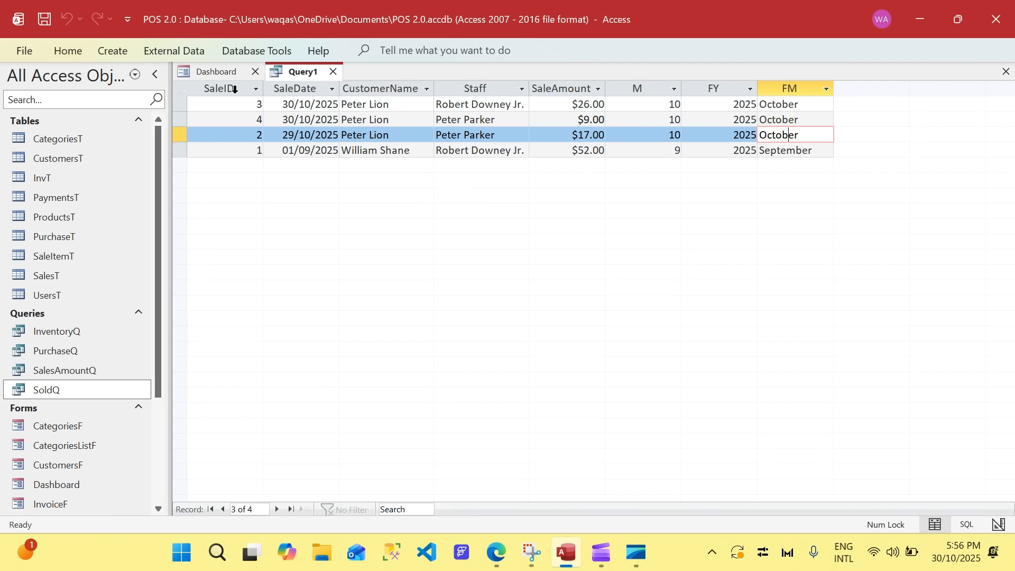
{"action": "left_click_drag", "start_coordinate": [235, 90], "coordinate": [751, 112]}
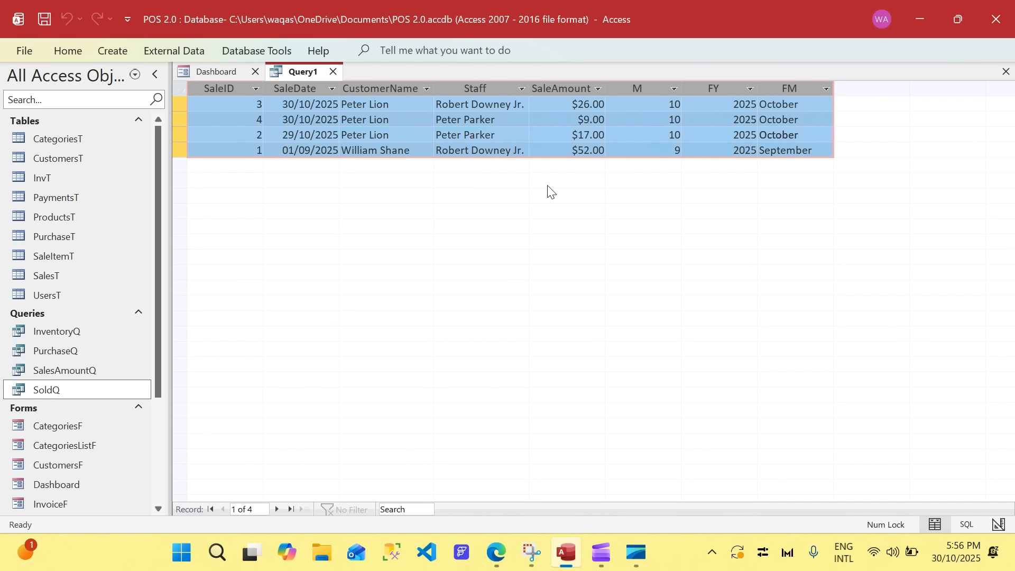
Return the query to Design View and move the FM column directly after SaleAmount, before the M column.
{"action": "right_click", "coordinate": [317, 71]}
{"action": "left_click", "coordinate": [380, 165]}
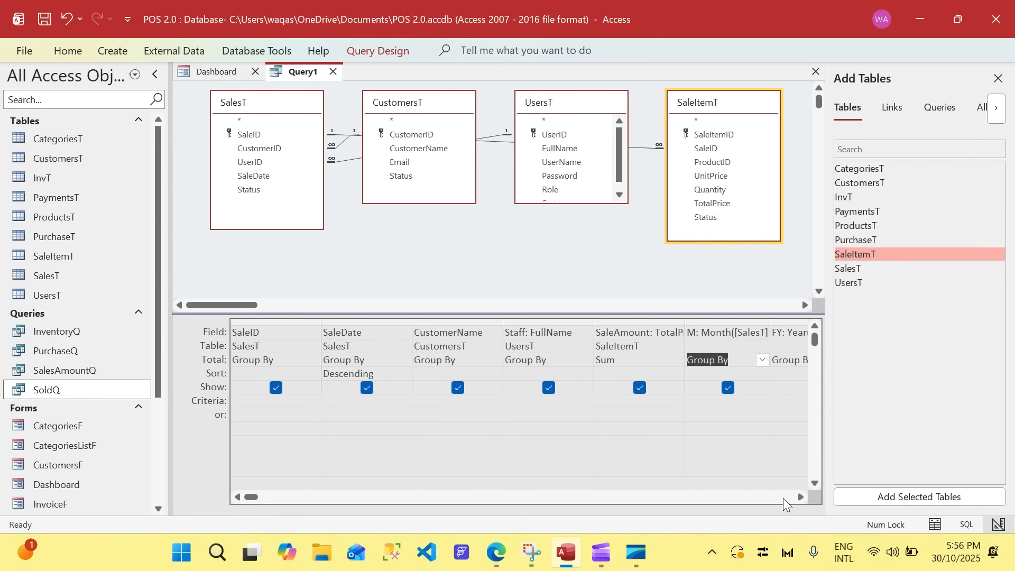
{"action": "left_click", "coordinate": [800, 497]}
{"action": "left_click", "coordinate": [799, 497]}
{"action": "left_click", "coordinate": [727, 327]}
{"action": "left_click_drag", "start_coordinate": [726, 328], "coordinate": [536, 338]}
{"action": "left_click", "coordinate": [380, 497]}
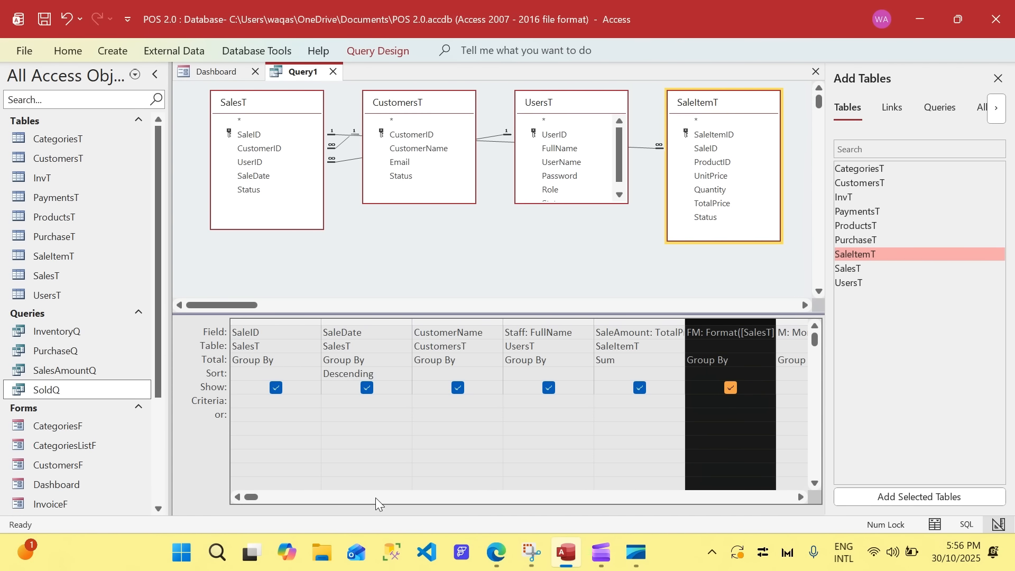
Save the query as SalesQuery and show it in Datasheet View.
{"action": "right_click", "coordinate": [312, 78]}
{"action": "left_click", "coordinate": [312, 84]}
{"action": "type", "text": "SalesQ"}
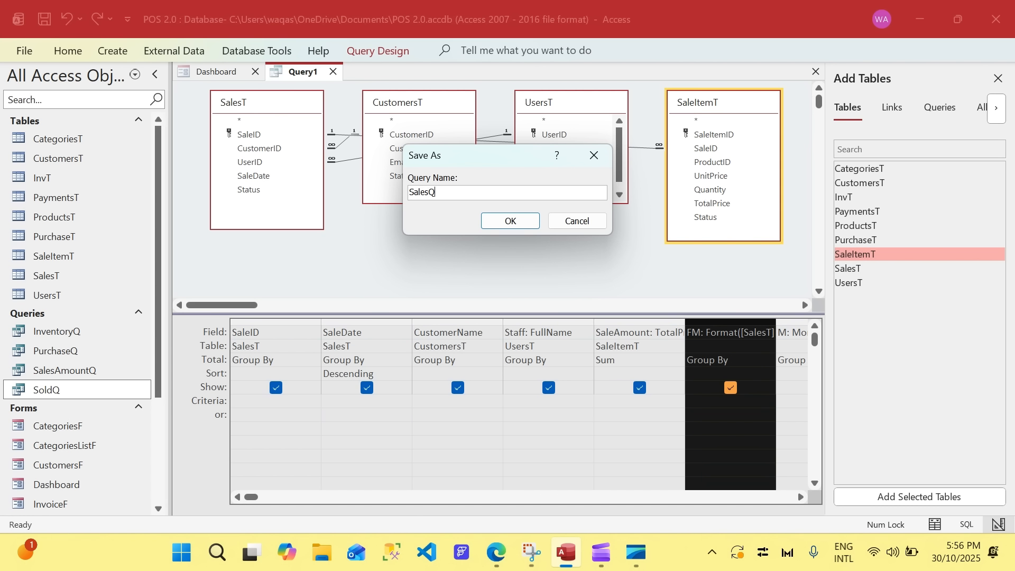
{"action": "type", "text": "uery"}
{"action": "key", "text": "Return"}
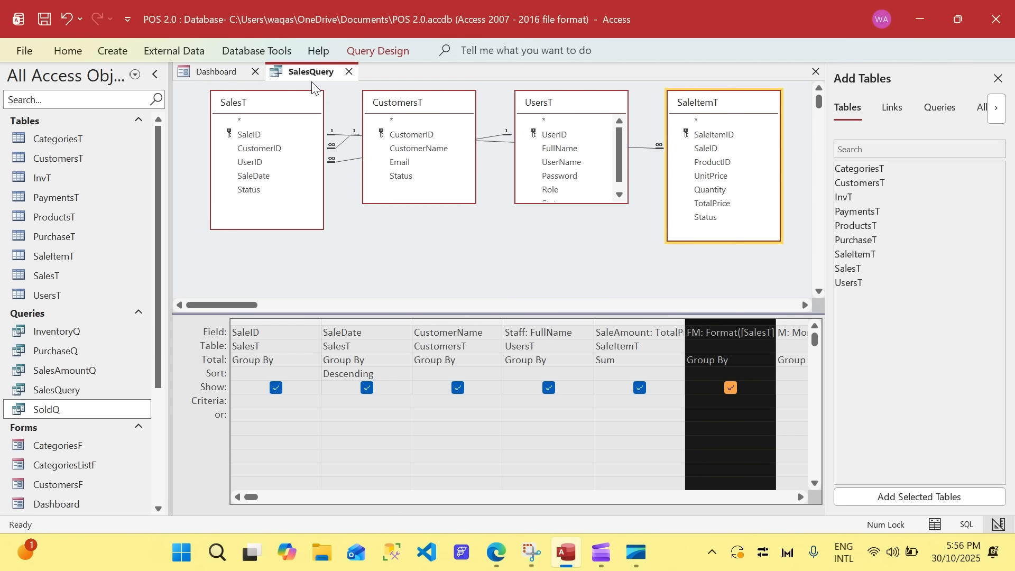
{"action": "right_click", "coordinate": [316, 73]}
{"action": "left_click", "coordinate": [384, 198]}
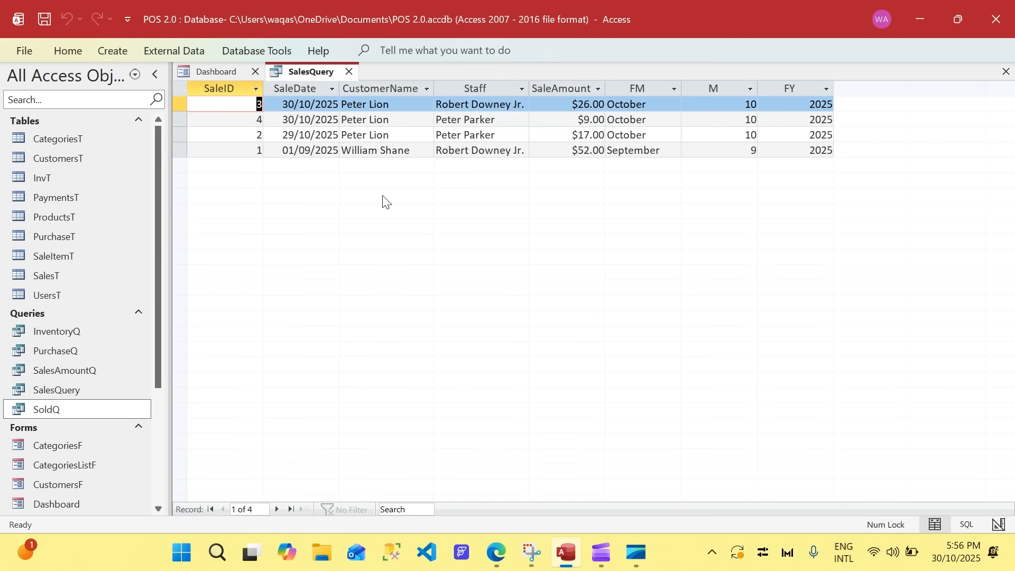
On the Dashboard form, correct the "Manager Orders" button's caption to "Manage Orders".
{"action": "left_click", "coordinate": [209, 72]}
{"action": "left_click", "coordinate": [339, 254]}
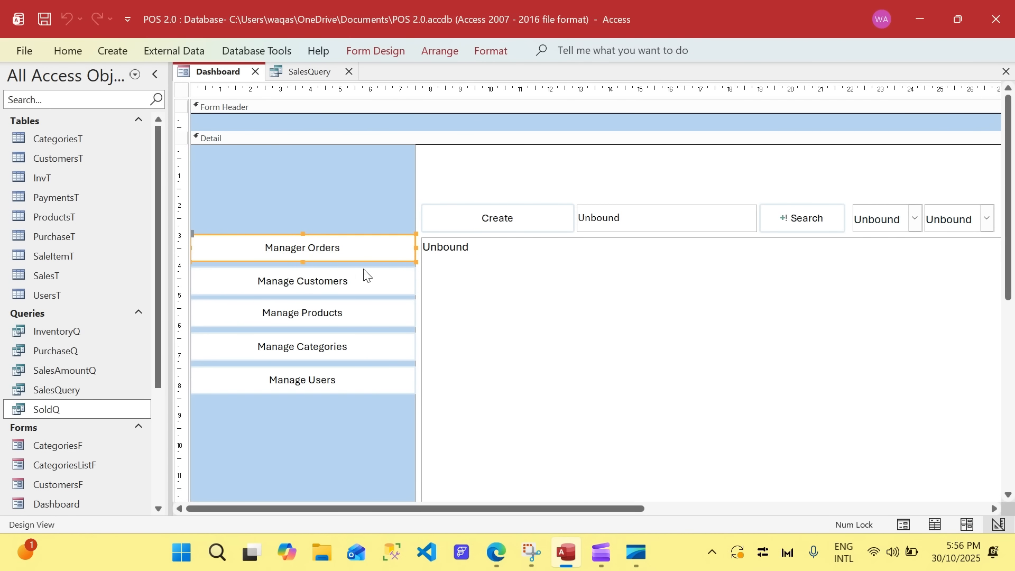
{"action": "left_click", "coordinate": [401, 53]}
{"action": "left_click", "coordinate": [324, 251]}
{"action": "left_click", "coordinate": [353, 250]}
{"action": "key", "text": "BackSpace"}
{"action": "key", "text": "Return"}
Delete the three lines of code that open and set up the POS form from the Manage Orders button's click procedure.
{"action": "left_click", "coordinate": [373, 55]}
{"action": "left_click", "coordinate": [748, 95]}
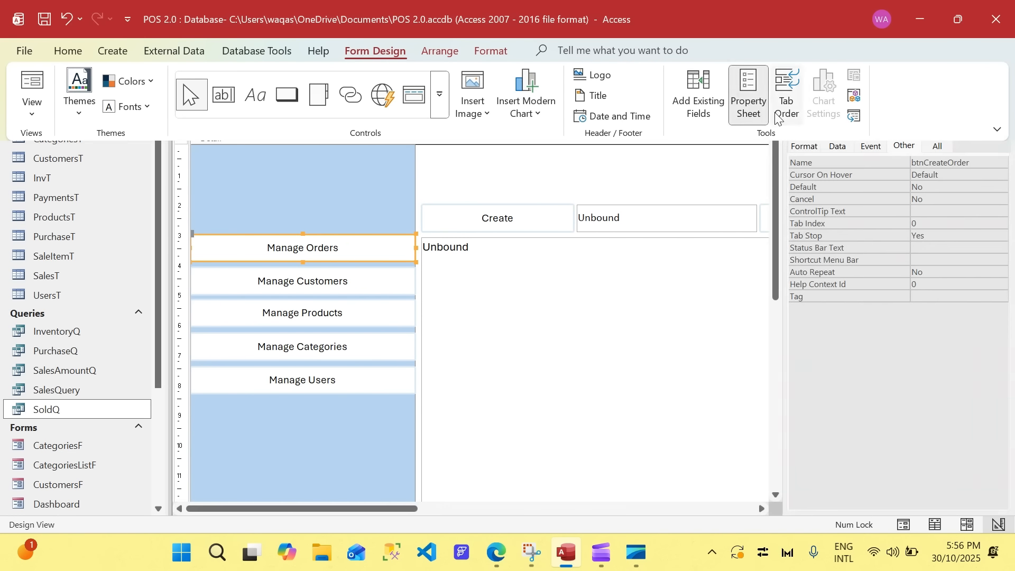
{"action": "left_click", "coordinate": [872, 148]}
{"action": "left_click", "coordinate": [994, 163]}
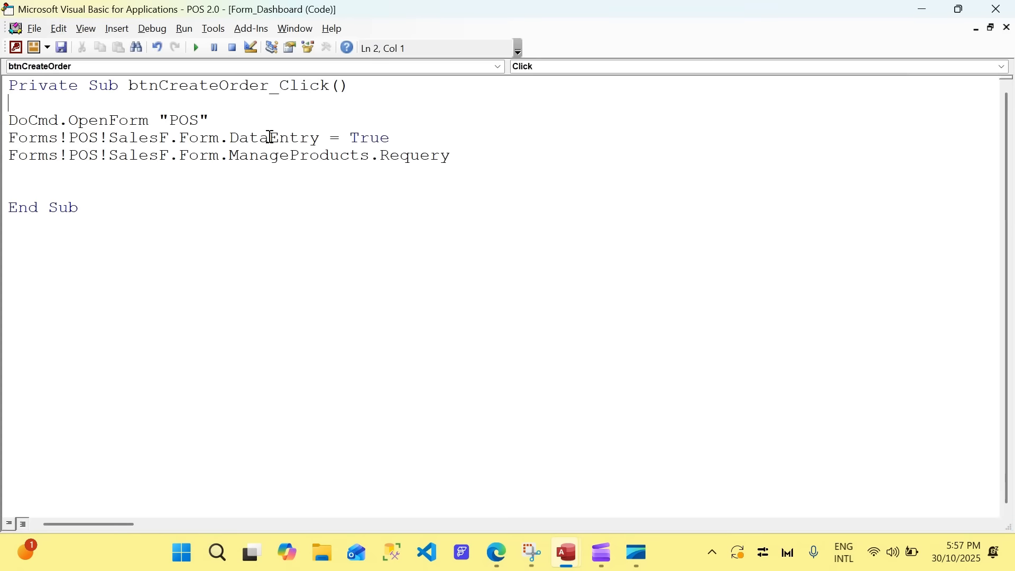
{"action": "left_click_drag", "start_coordinate": [444, 167], "coordinate": [3, 124]}
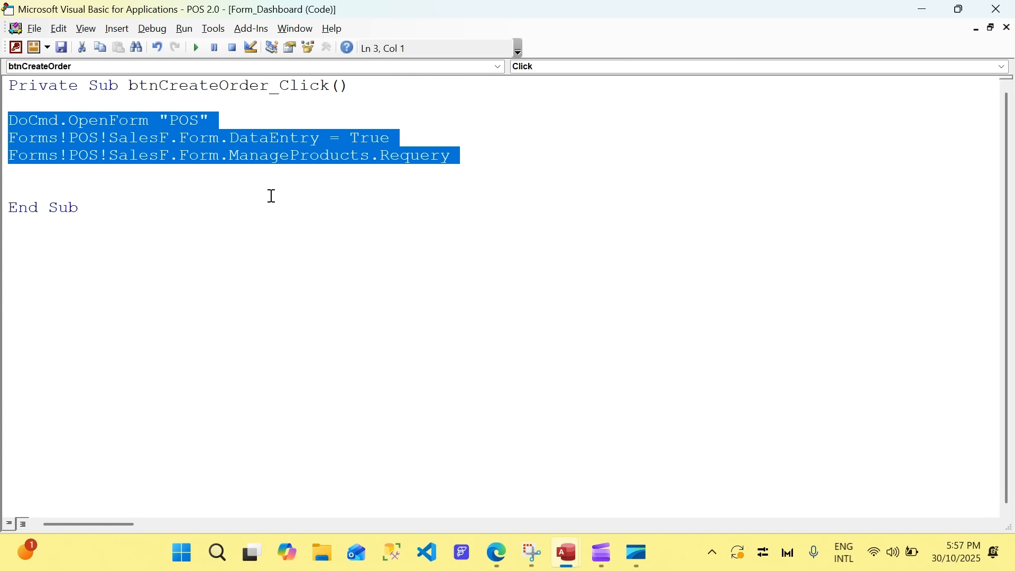
{"action": "key", "text": "Delete"}
{"action": "left_click", "coordinate": [998, 8]}
Create an On Click event procedure in VBA for the Create button and add blank lines in its body.
{"action": "left_click", "coordinate": [506, 224]}
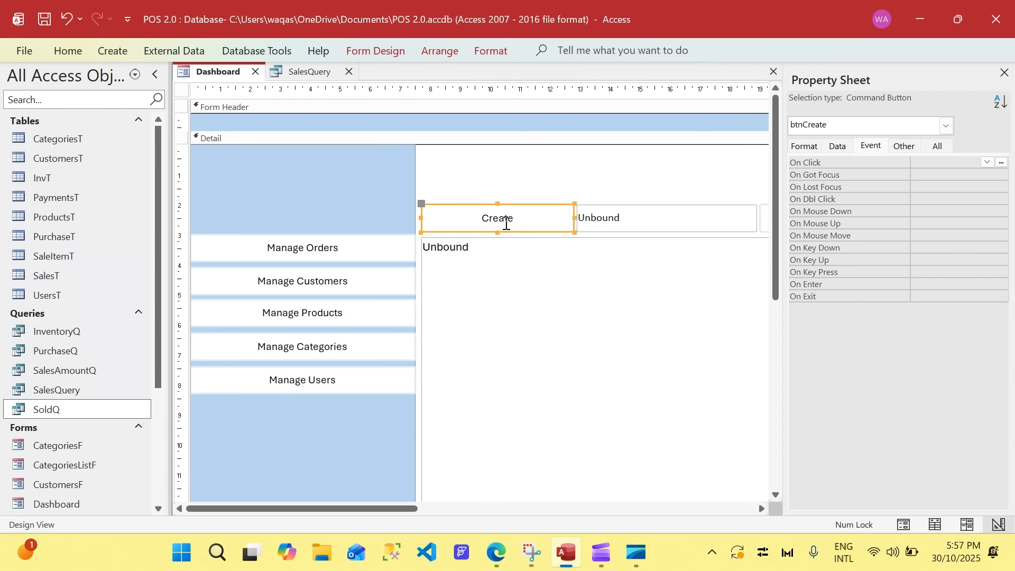
{"action": "left_click", "coordinate": [1001, 162]}
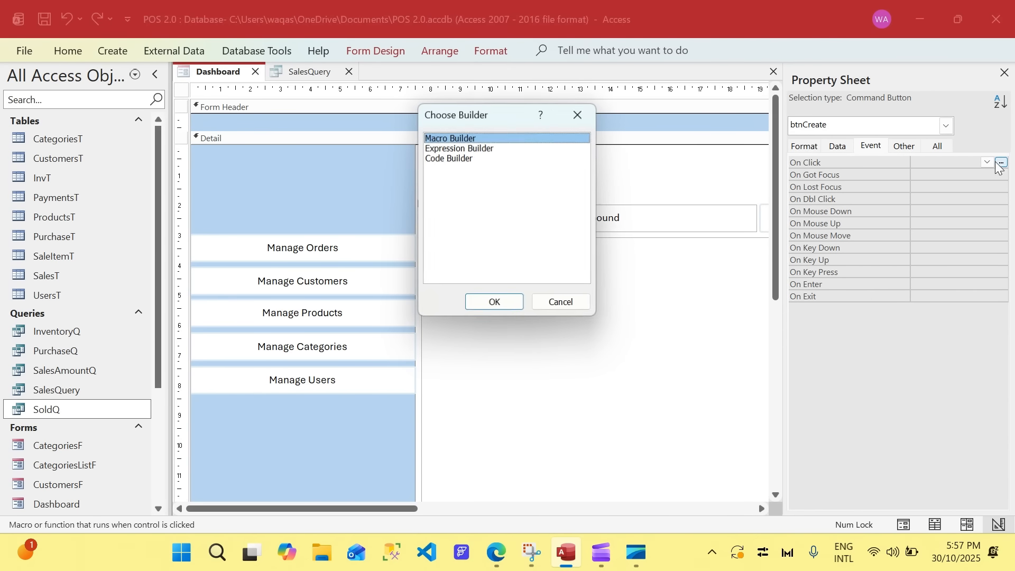
{"action": "double_click", "coordinate": [469, 159]}
{"action": "key", "text": "Return"}
{"action": "key", "text": "Return"}
{"action": "key", "text": "Return"}
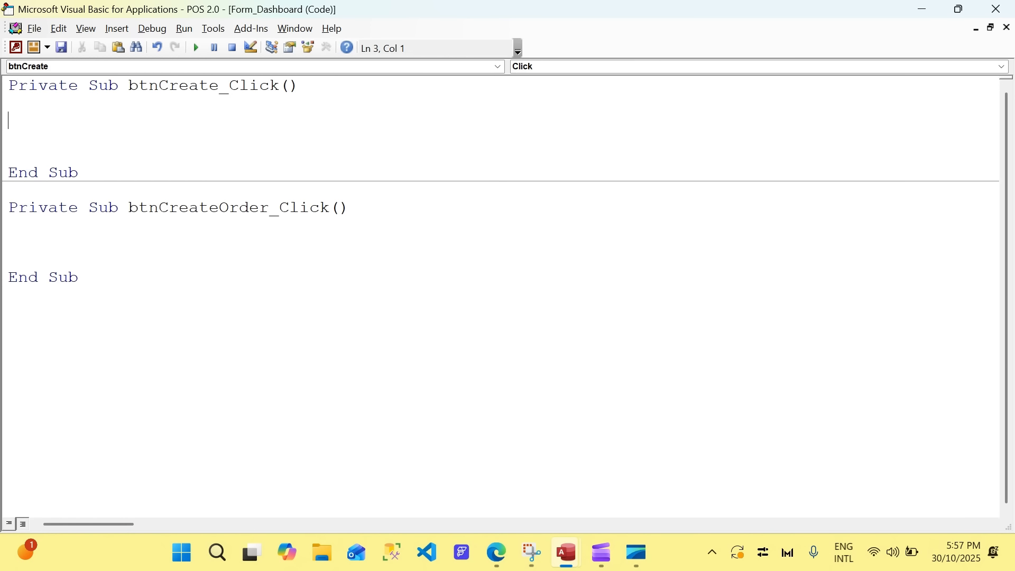
Start an If statement in btnCreate_Click that tests whether the lblNowShowing caption equals "Orders".
{"action": "type", "text": "if me.lbk"}
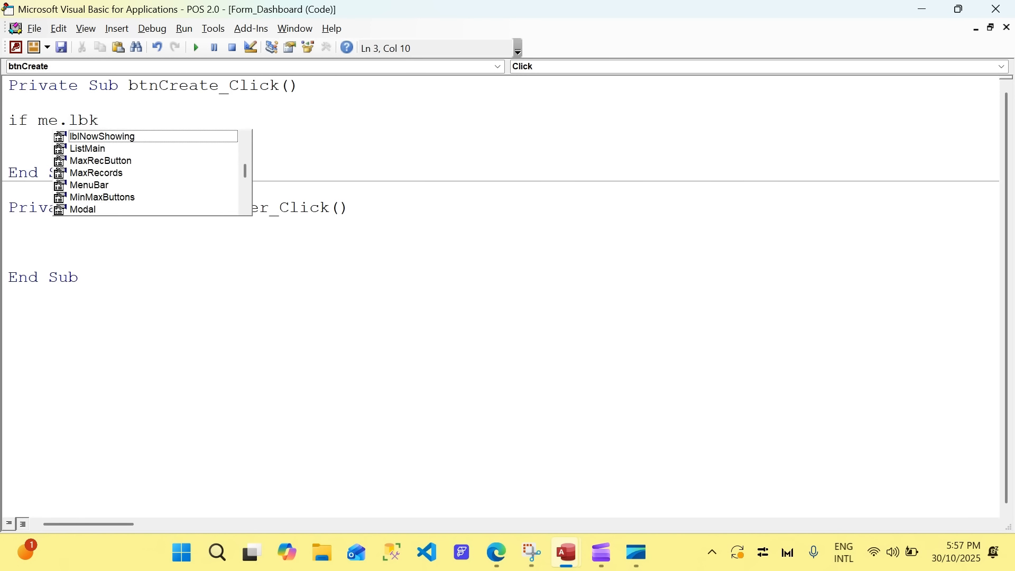
{"action": "type", "text": " .Caption  "}
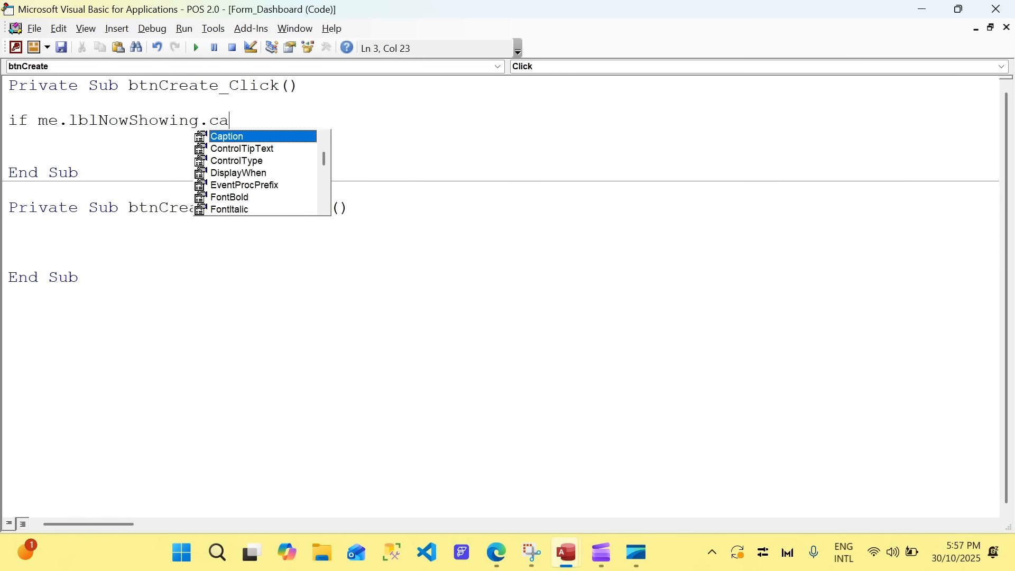
{"action": "type", "text": "= \"\""}
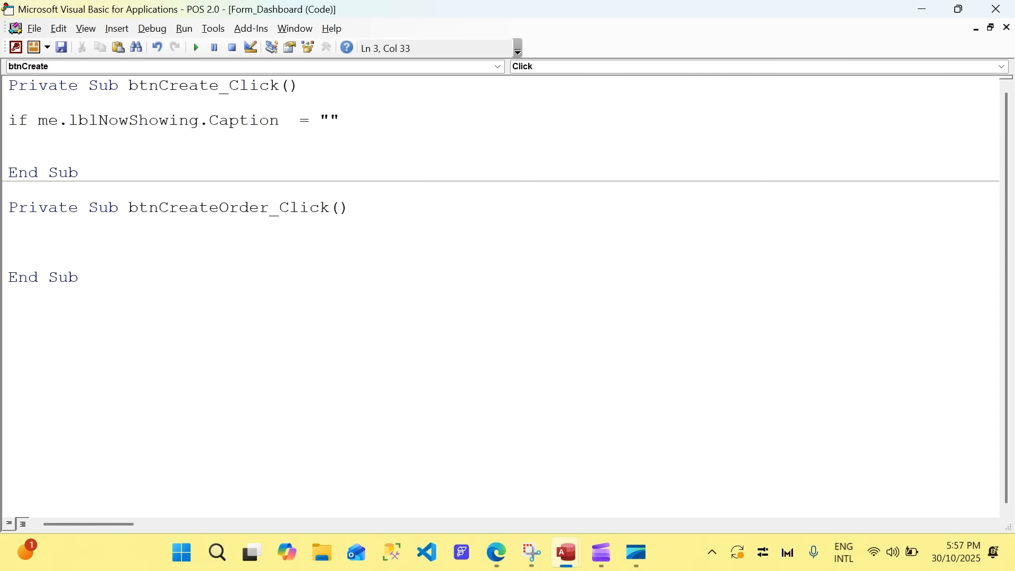
{"action": "type", "text": "Manager"}
{"action": "key", "text": "BackSpace"}
{"action": "key", "text": "BackSpace"}
{"action": "key", "text": "BackSpace"}
{"action": "key", "text": "BackSpace"}
{"action": "key", "text": "BackSpace"}
{"action": "key", "text": "BackSpace"}
{"action": "key", "text": "BackSpace"}
{"action": "type", "text": "Orders"}
{"action": "key", "text": "End"}
{"action": "type", "text": "then"}
{"action": "key", "text": "Return"}
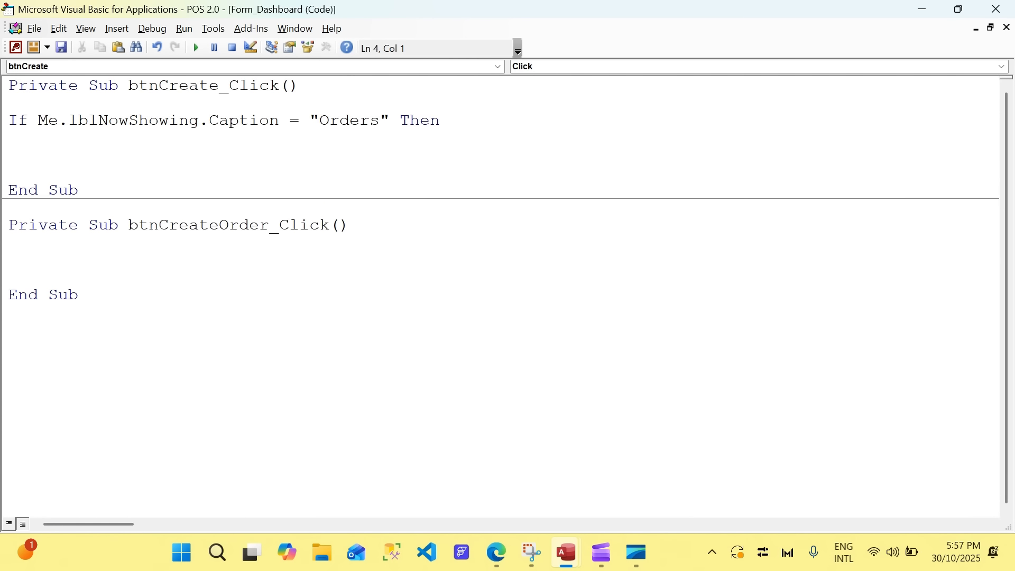
Inside the If statement, add a line setting the btnCreate caption to "Create Order".
{"action": "key", "text": "alt+F11"}
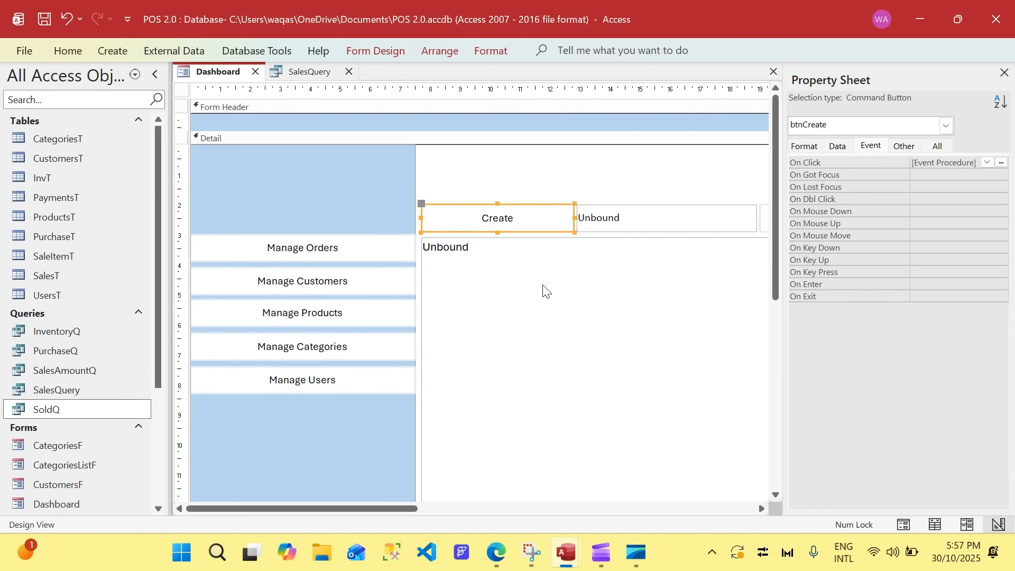
{"action": "key", "text": "alt+F11"}
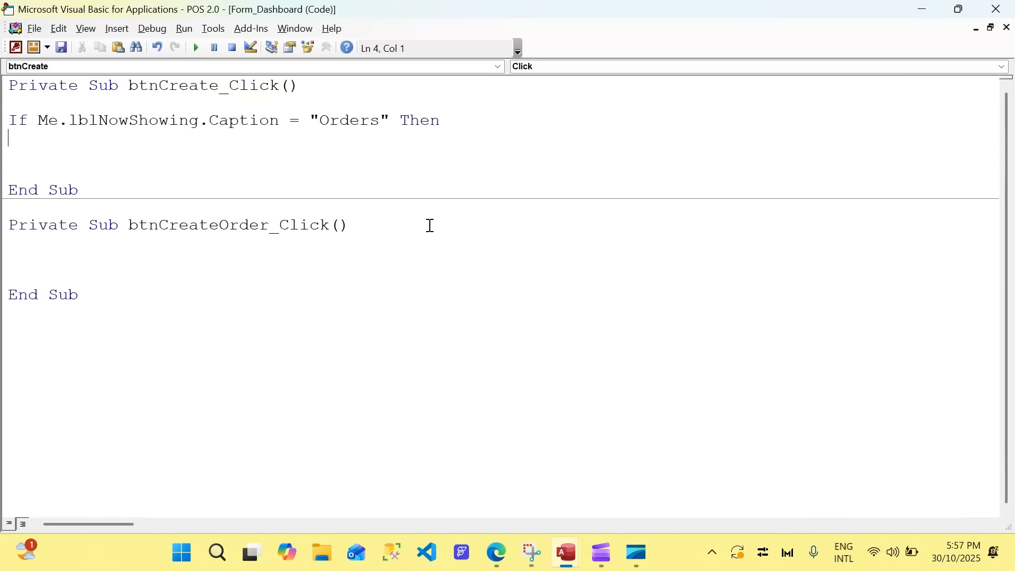
{"action": "type", "text": "me.btnCreate."}
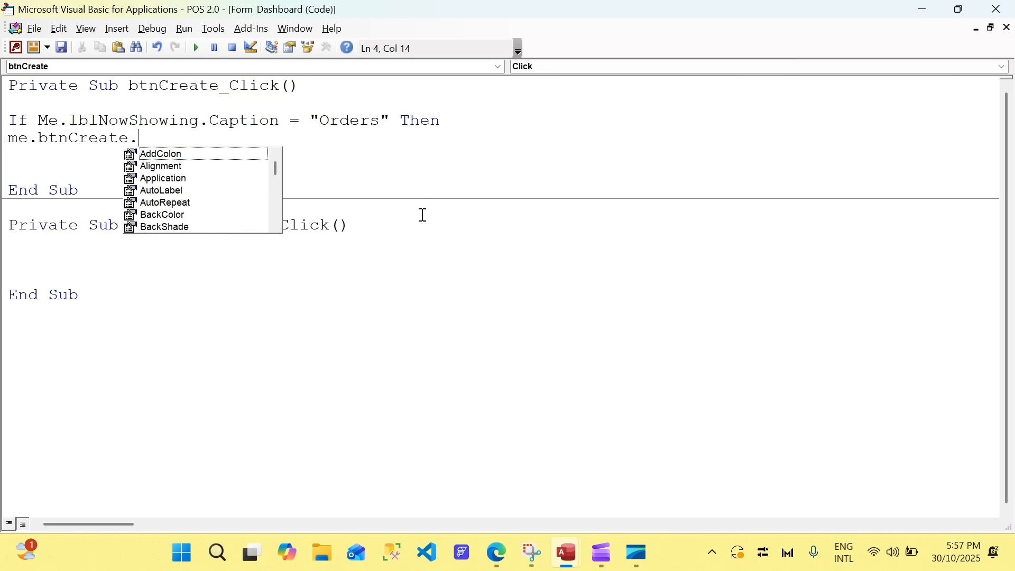
{"action": "type", "text": "Caption = \"Create \""}
{"action": "key", "text": "Left"}
{"action": "type", "text": "Create "}
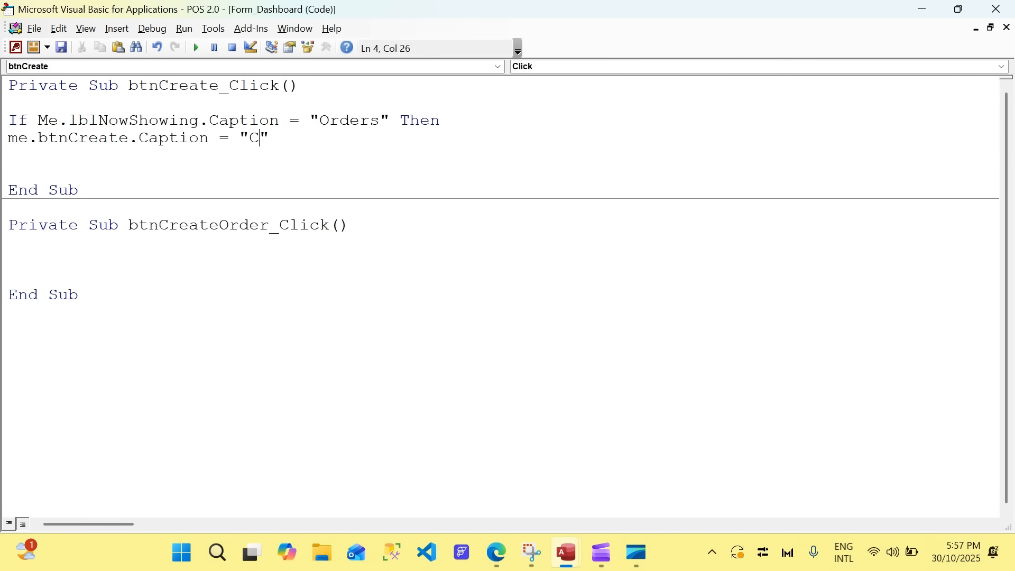
{"action": "type", "text": "Op"}
{"action": "key", "text": "BackSpace"}
{"action": "type", "text": "rder"}
{"action": "key", "text": "End"}
{"action": "key", "text": "Return"}
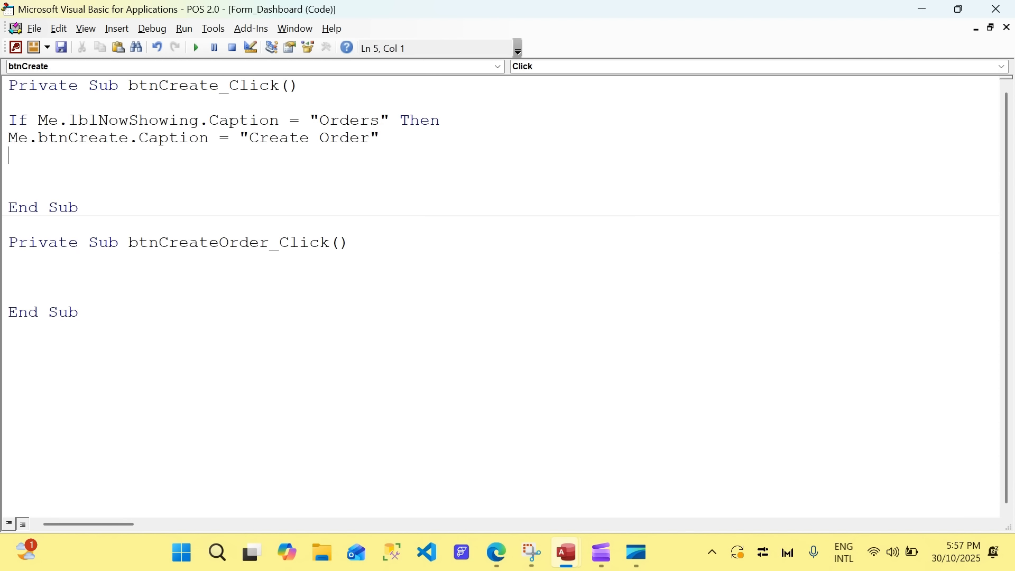
Add a line below the caption assignment that sets ListMain's RowSource to an empty string.
{"action": "key", "text": "alt+F11"}
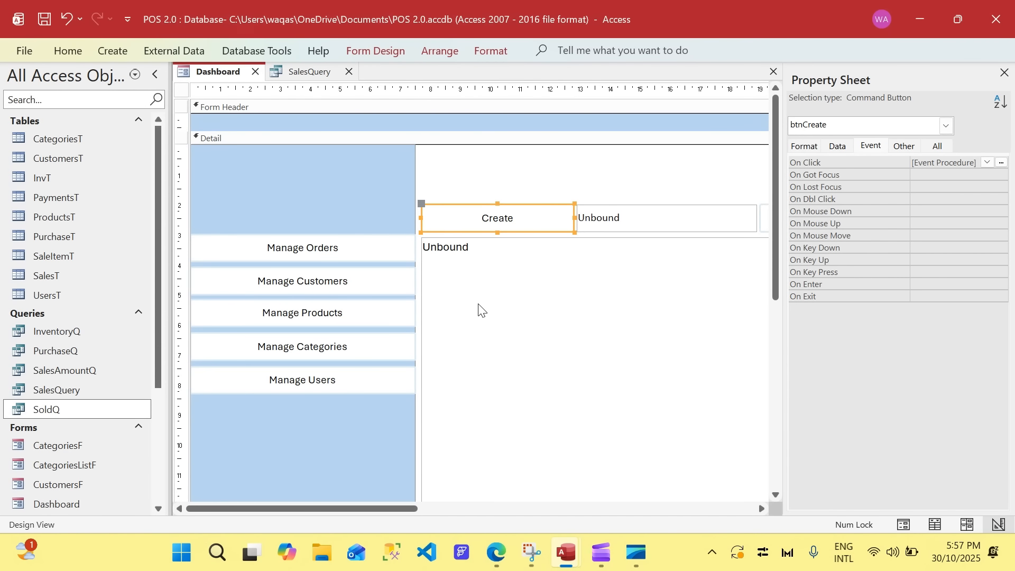
{"action": "key", "text": "alt+F11"}
{"action": "type", "text": "m"}
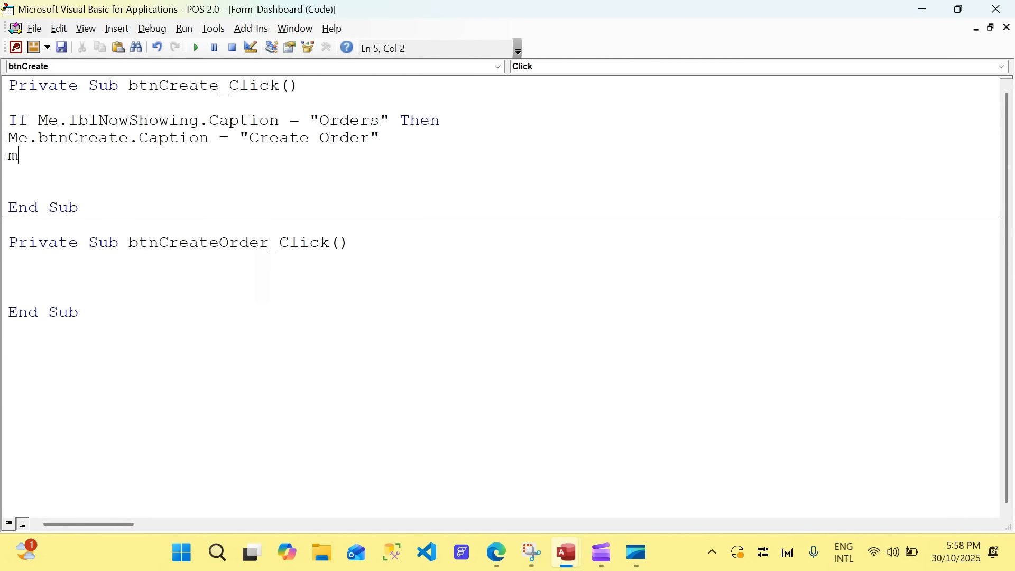
{"action": "type", "text": "e.ListMain.re"}
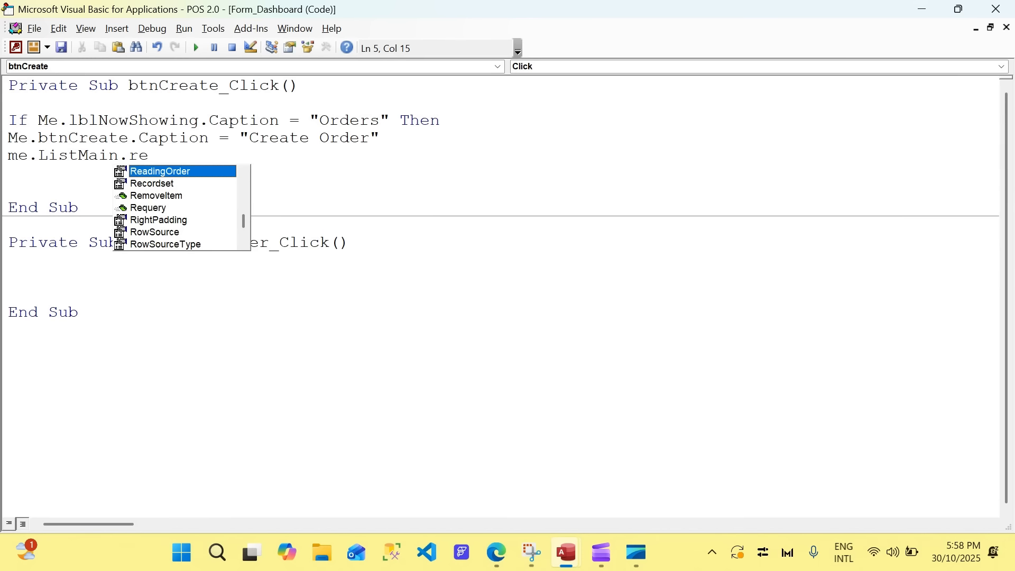
{"action": "key", "text": "Down"}
{"action": "key", "text": "Down"}
{"action": "key", "text": "Down"}
{"action": "key", "text": "Down"}
{"action": "key", "text": "Down"}
{"action": "key", "text": "Tab"}
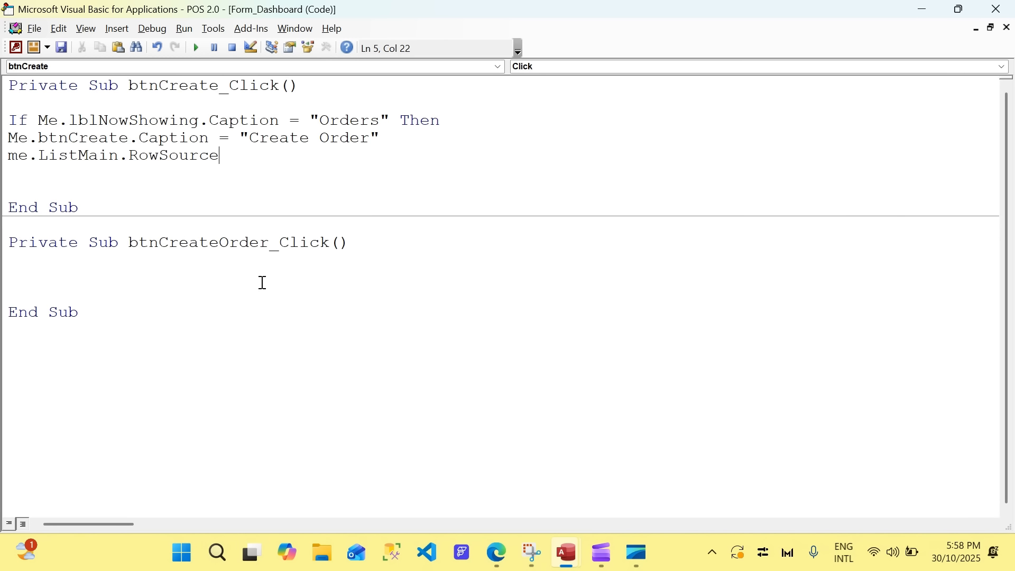
{"action": "type", "text": "\"\""}
{"action": "key", "text": "Left"}
Check the open SalesQuery and enter SELECT * FROM inside the quotes of ListMain's RowSource assignment.
{"action": "key", "text": "alt+F11"}
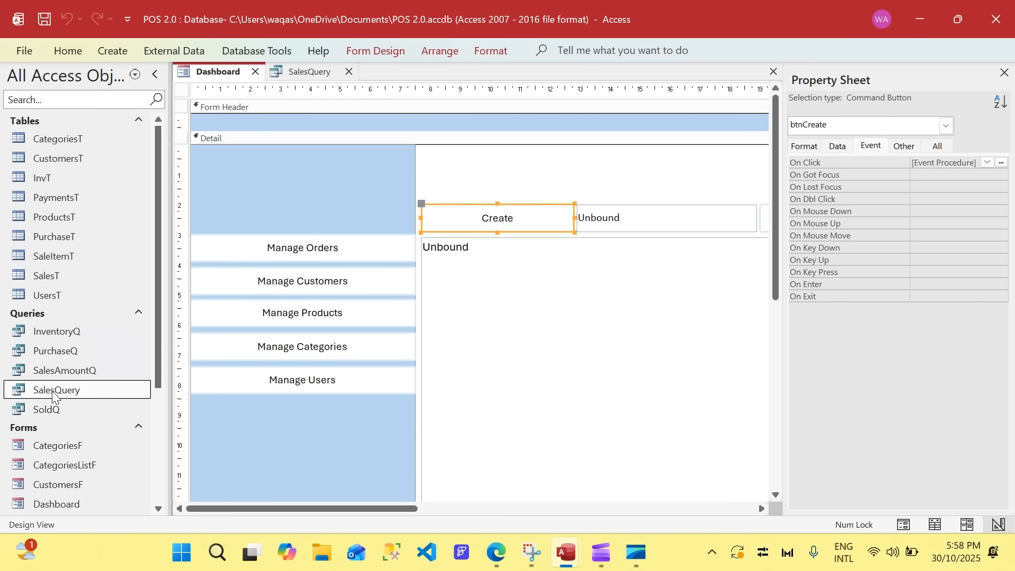
{"action": "left_click", "coordinate": [307, 71]}
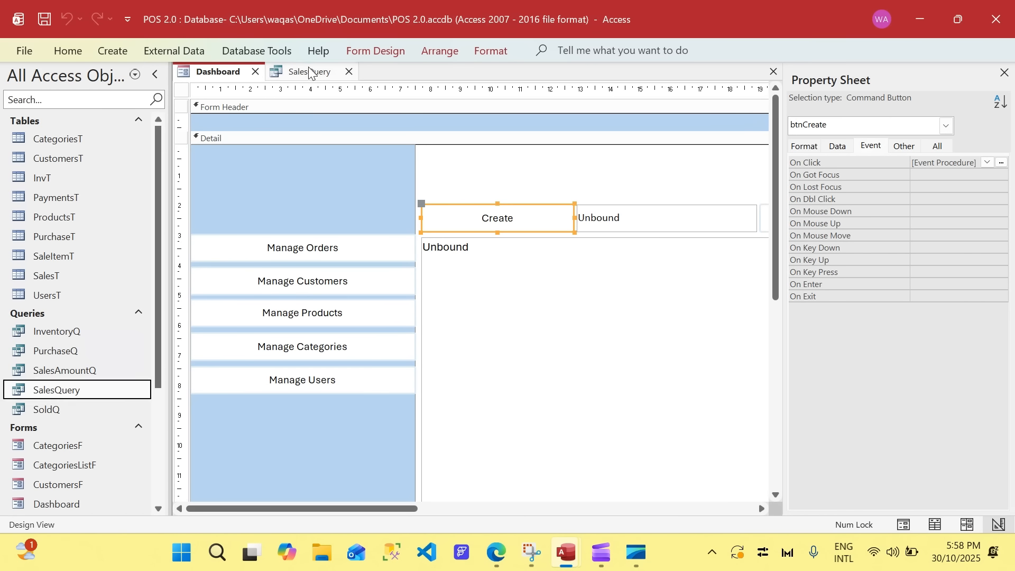
{"action": "key", "text": "alt+F11"}
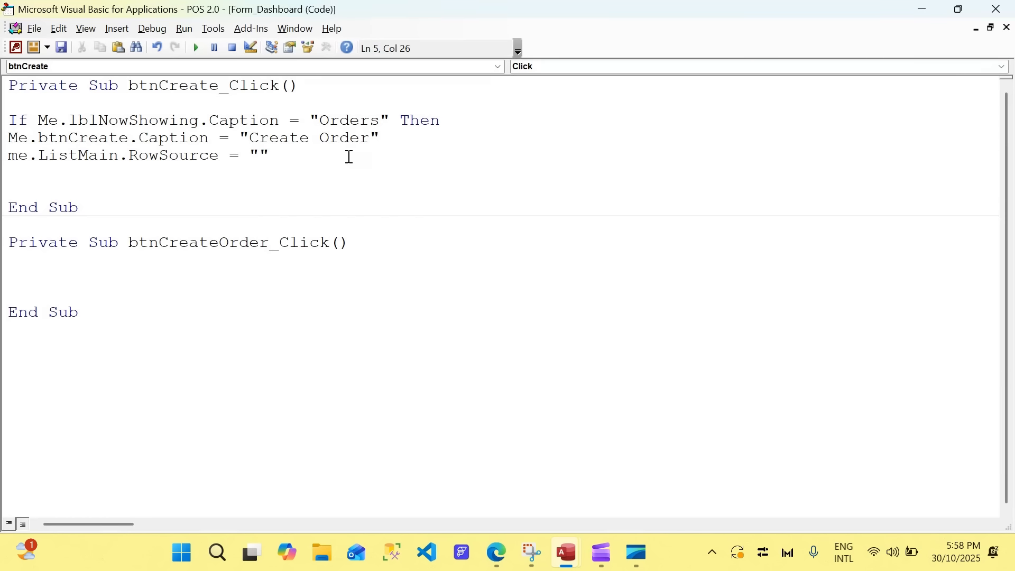
{"action": "type", "text": "SELECT *"}
{"action": "type", "text": "FROM"}
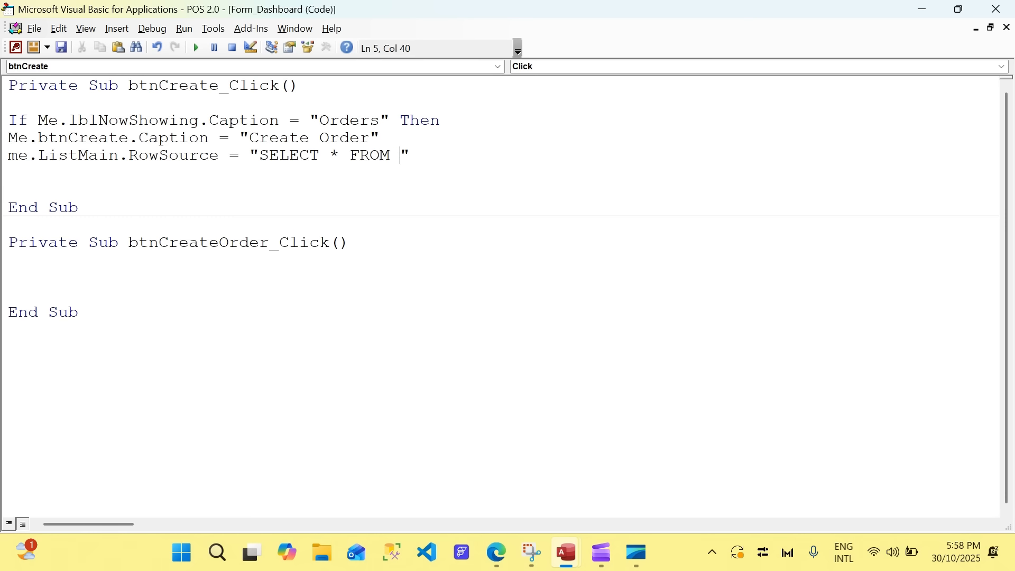
Complete the RowSource SQL string with SalesQuery as its source and add blank lines below the assignment.
{"action": "key", "text": "alt+Tab"}
{"action": "key", "text": "alt+Tab"}
{"action": "type", "text": "Sake"}
{"action": "key", "text": "BackSpace"}
{"action": "key", "text": "BackSpace"}
{"action": "type", "text": "lesQue"}
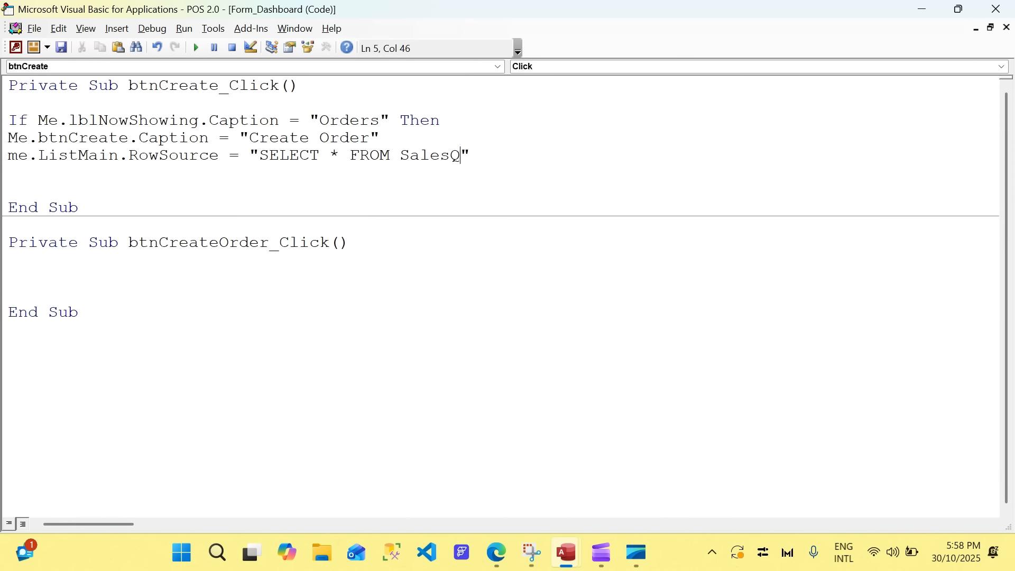
{"action": "type", "text": "ry"}
{"action": "key", "text": "Return"}
{"action": "key", "text": "Return"}
{"action": "key", "text": "Return"}
{"action": "key", "text": "Return"}
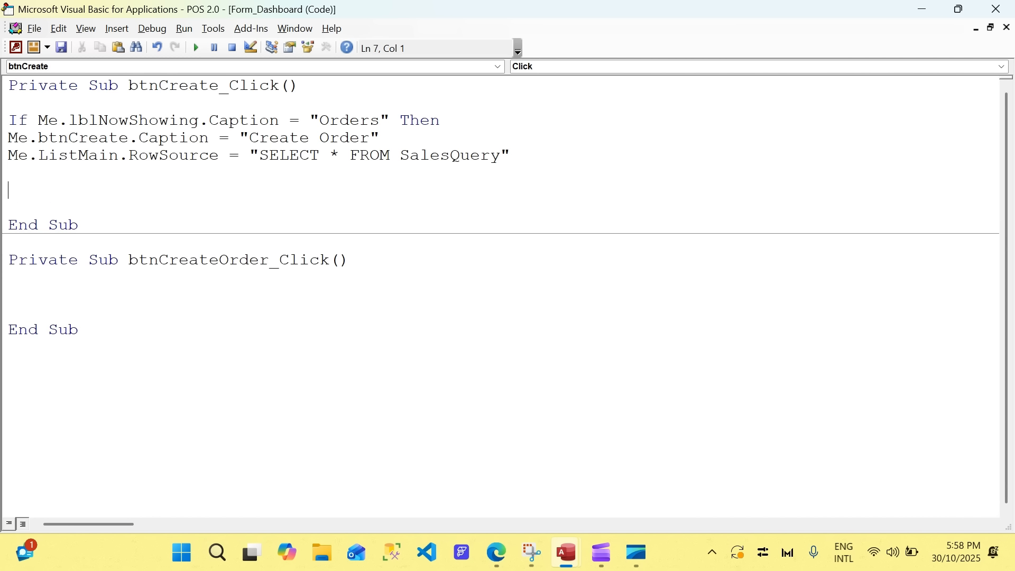
Display the format properties of the ListMain list box on the Dashboard form.
{"action": "key", "text": "alt+F11"}
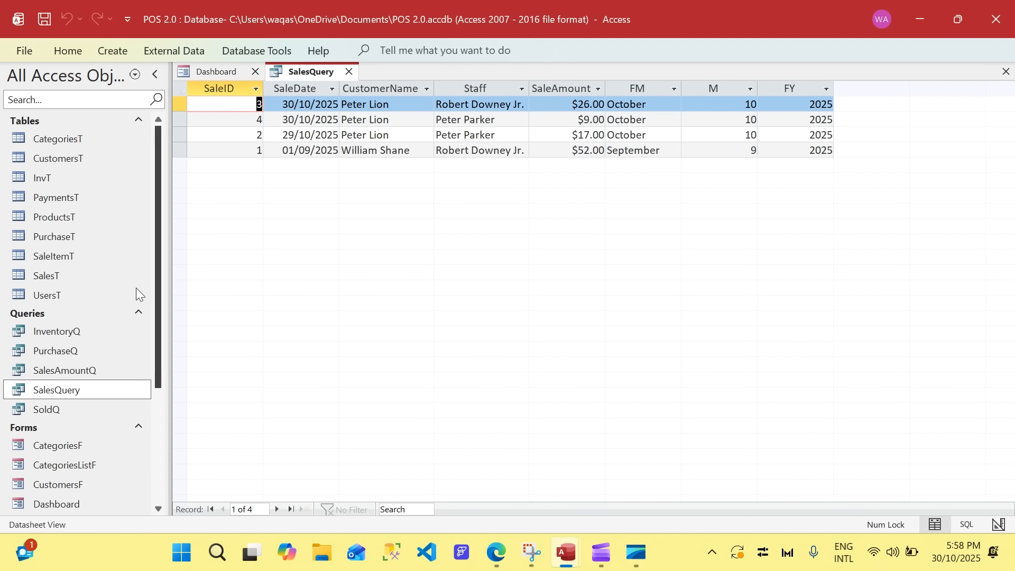
{"action": "left_click", "coordinate": [216, 71]}
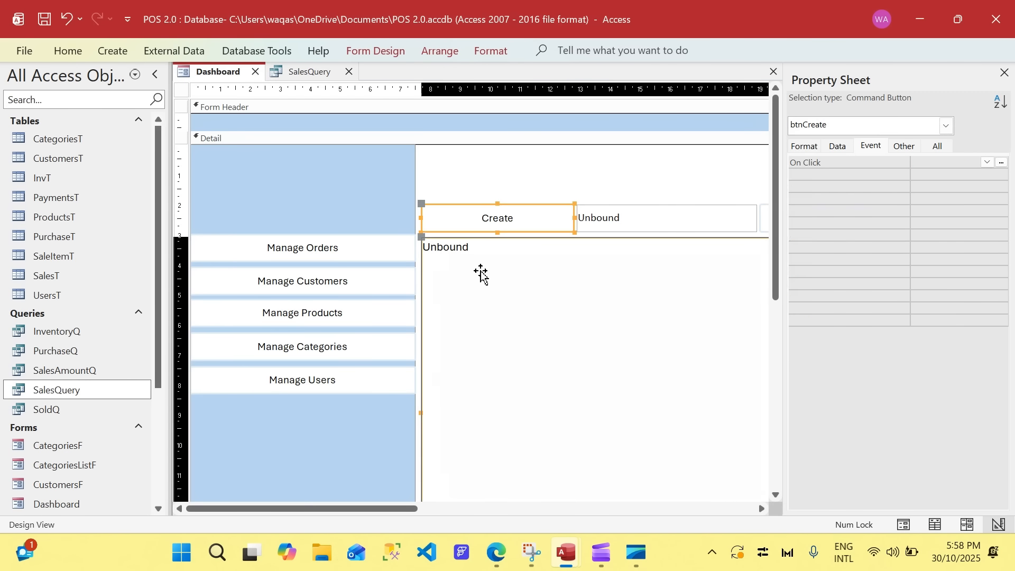
{"action": "left_click", "coordinate": [462, 288]}
{"action": "left_click", "coordinate": [805, 146]}
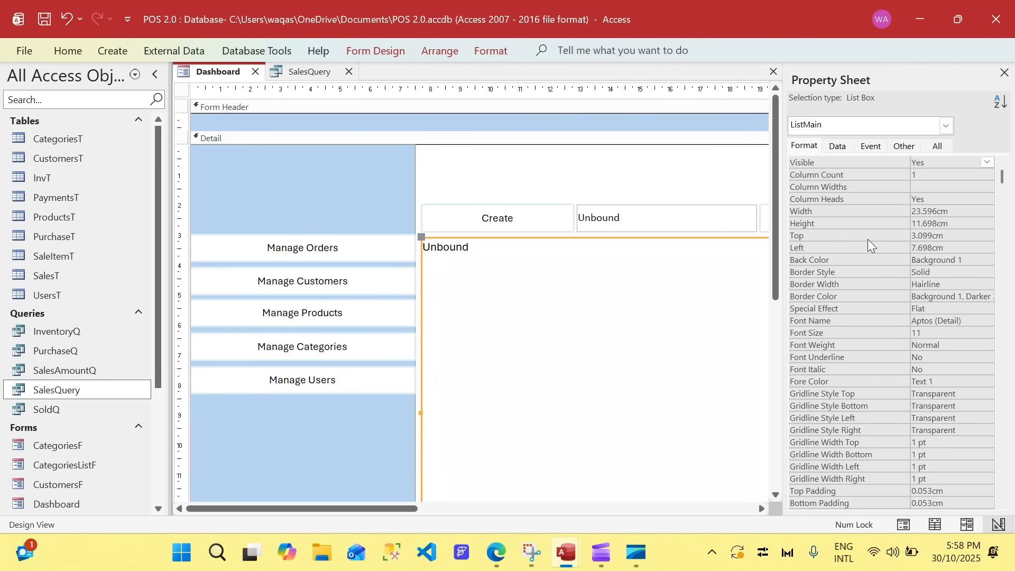
In btnCreate_Click, add a line setting ListMain's ColumnCount to 8 to cover the columns of SalesQuery.
{"action": "key", "text": "alt+F11"}
{"action": "type", "text": "me.ListMain."}
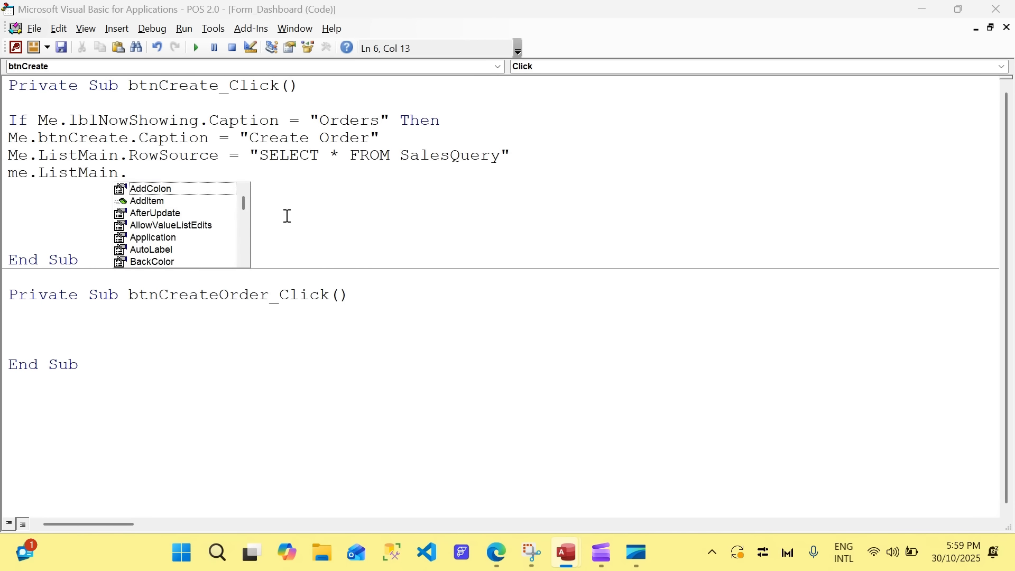
{"action": "type", "text": "co"}
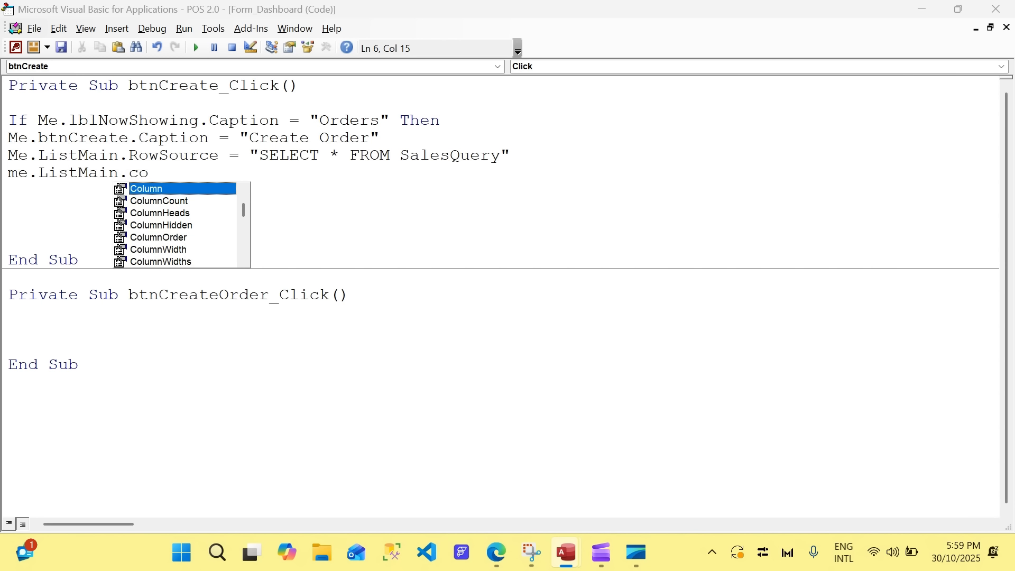
{"action": "key", "text": "Down"}
{"action": "key", "text": "Tab"}
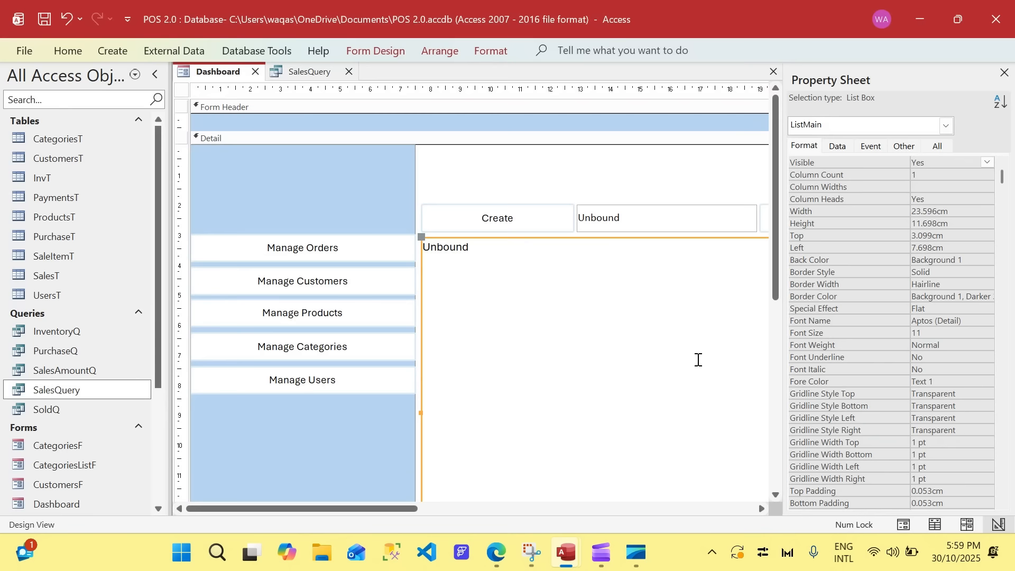
{"action": "key", "text": "alt+F11"}
{"action": "left_click", "coordinate": [312, 72]}
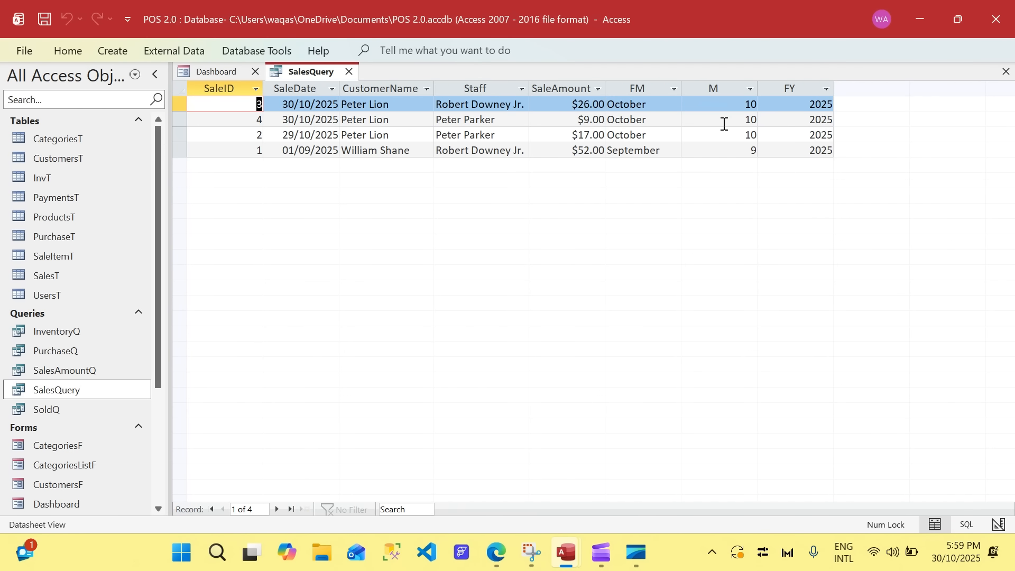
{"action": "key", "text": "alt+F11"}
{"action": "type", "text": "= 8"}
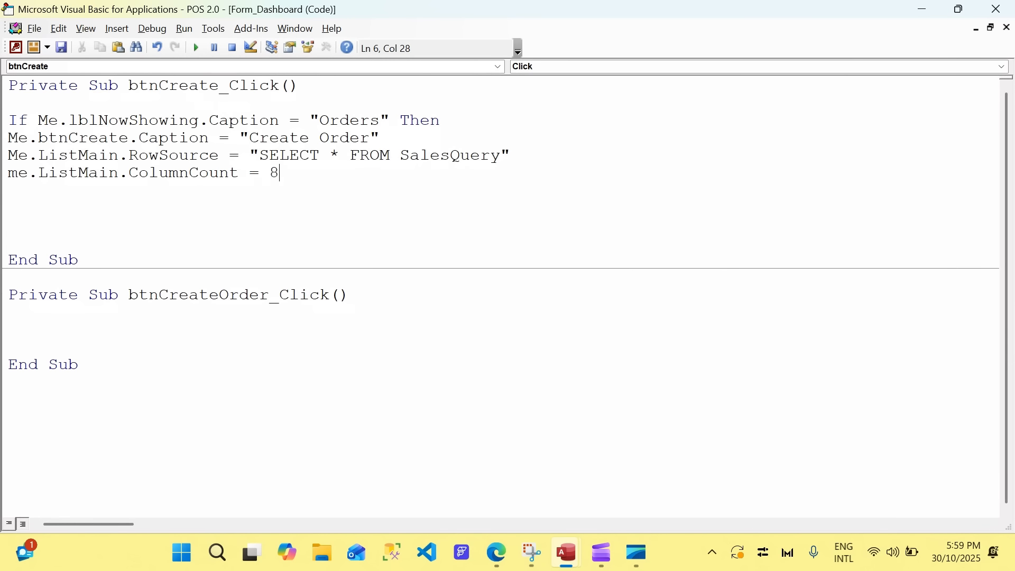
Start a new line below the ColumnCount line that assigns ListMain's ColumnWidths property.
{"action": "key", "text": "Return"}
{"action": "type", "text": "me.lis"}
{"action": "key", "text": "Tab"}
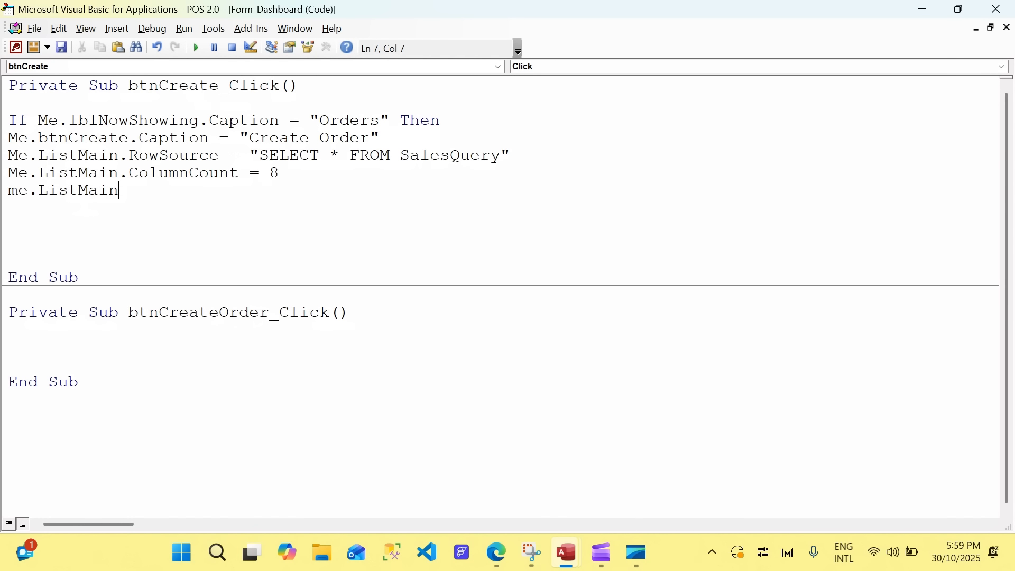
{"action": "type", "text": ".col"}
{"action": "key", "text": "Down"}
{"action": "key", "text": "Down"}
{"action": "key", "text": "Down"}
{"action": "key", "text": "Down"}
{"action": "key", "text": "Down"}
{"action": "key", "text": "Down"}
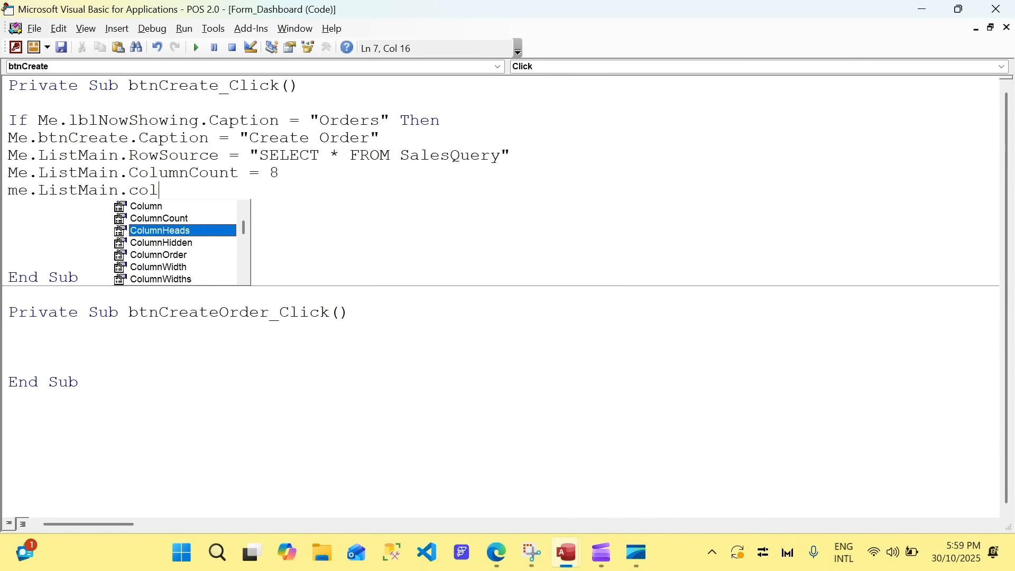
{"action": "key", "text": "Tab"}
{"action": "type", "text": "= "}
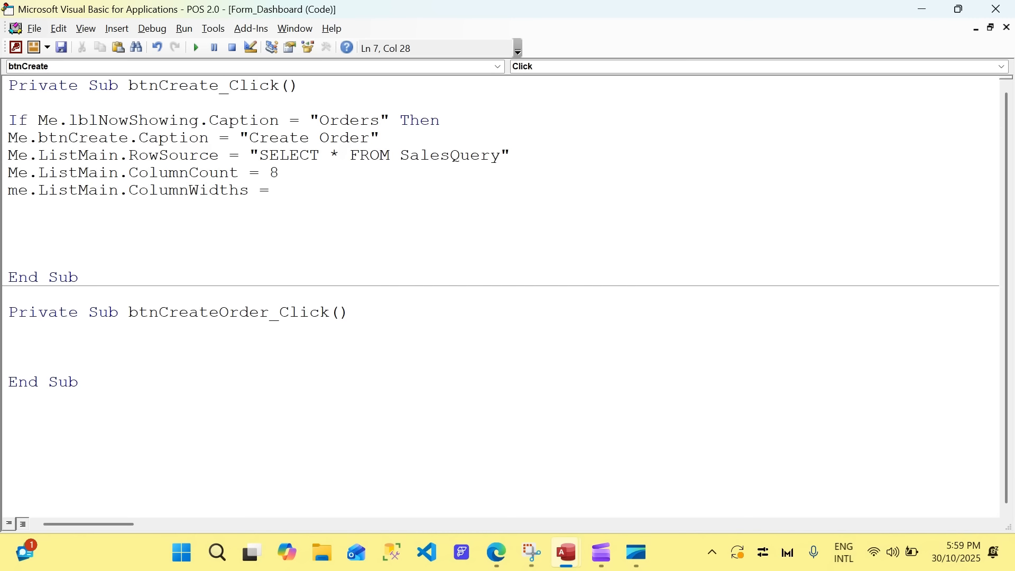
Begin the quoted ColumnWidths value with 1cm; for the SaleID column.
{"action": "type", "text": "\"0\""}
{"action": "key", "text": "Left"}
{"action": "type", "text": "0"}
{"action": "key", "text": "BackSpace"}
{"action": "key", "text": "alt+F11"}
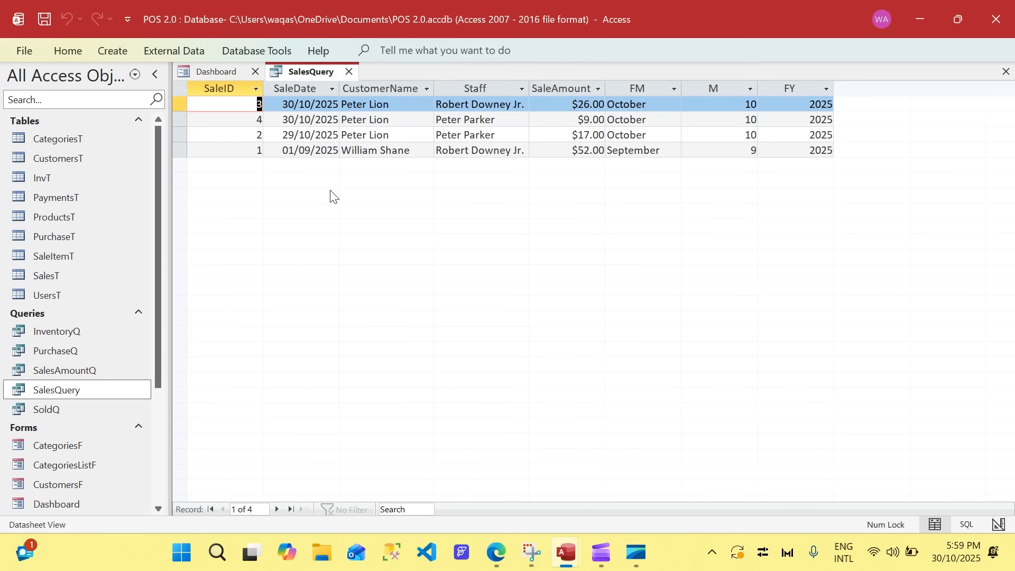
{"action": "key", "text": "alt+F11"}
{"action": "type", "text": "1cm1;"}
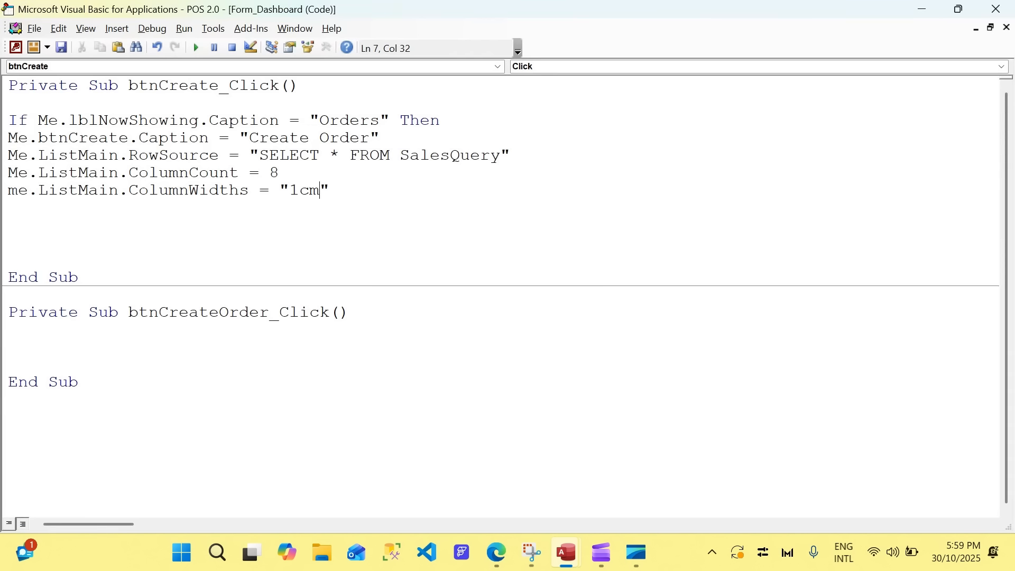
{"action": "key", "text": "BackSpace"}
{"action": "key", "text": "BackSpace"}
{"action": "type", "text": ";"}
Append 2cm; for SaleDate and 3cm; for CustomerName to the ColumnWidths string, following the column order in SalesQuery.
{"action": "key", "text": "alt+F11"}
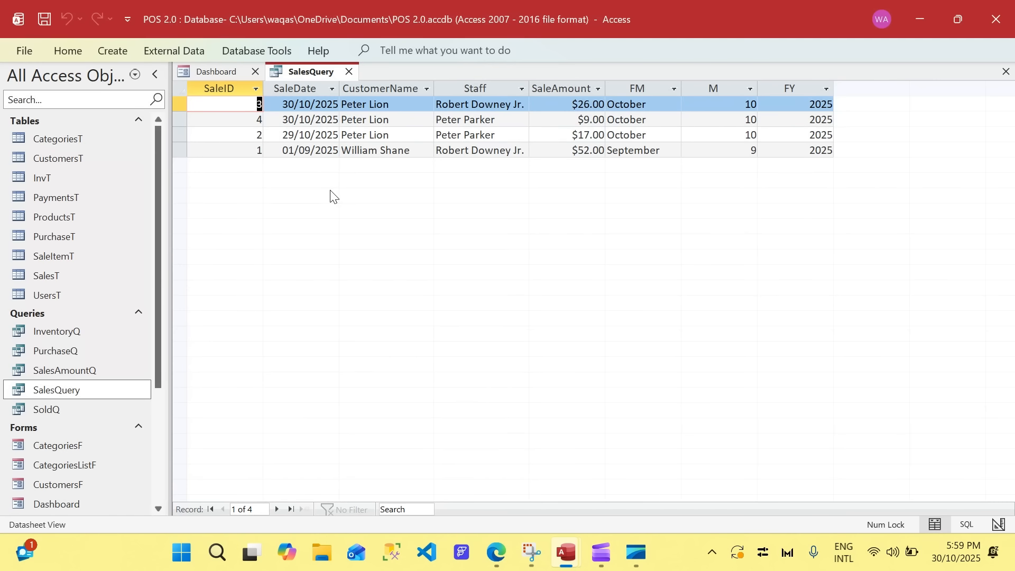
{"action": "left_click", "coordinate": [298, 120]}
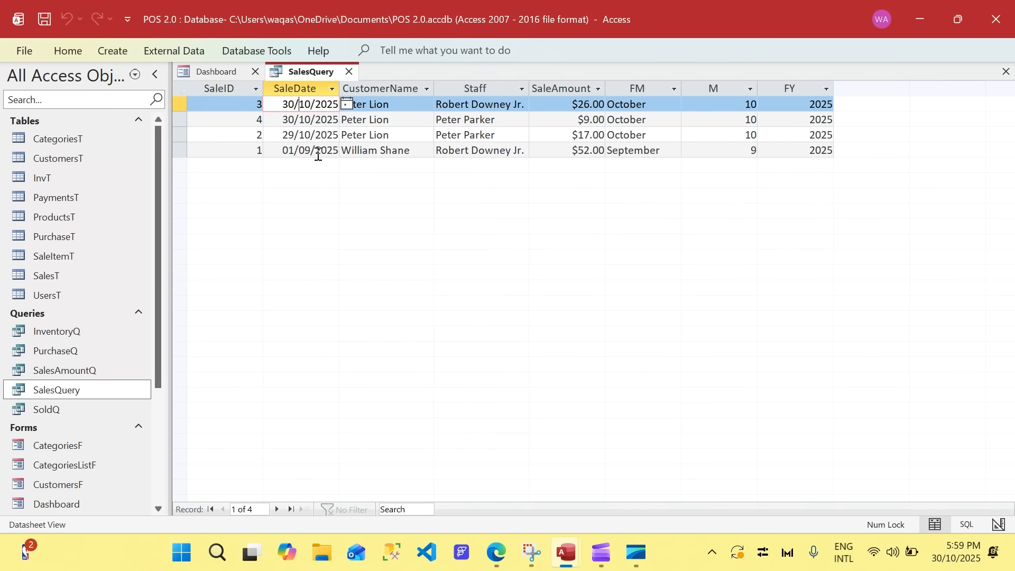
{"action": "key", "text": "alt+F11"}
{"action": "type", "text": "2cm;"}
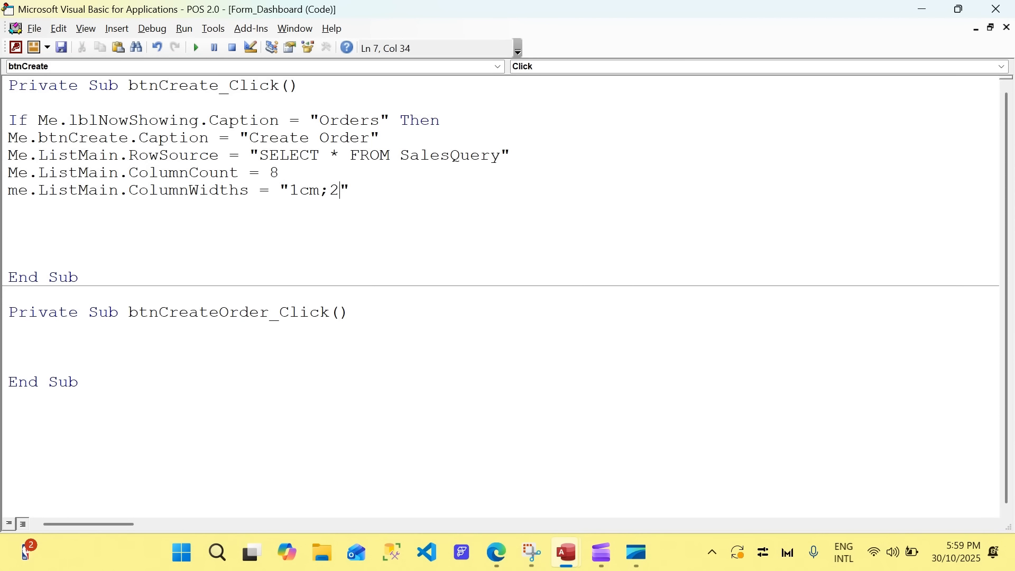
{"action": "key", "text": "alt+F11"}
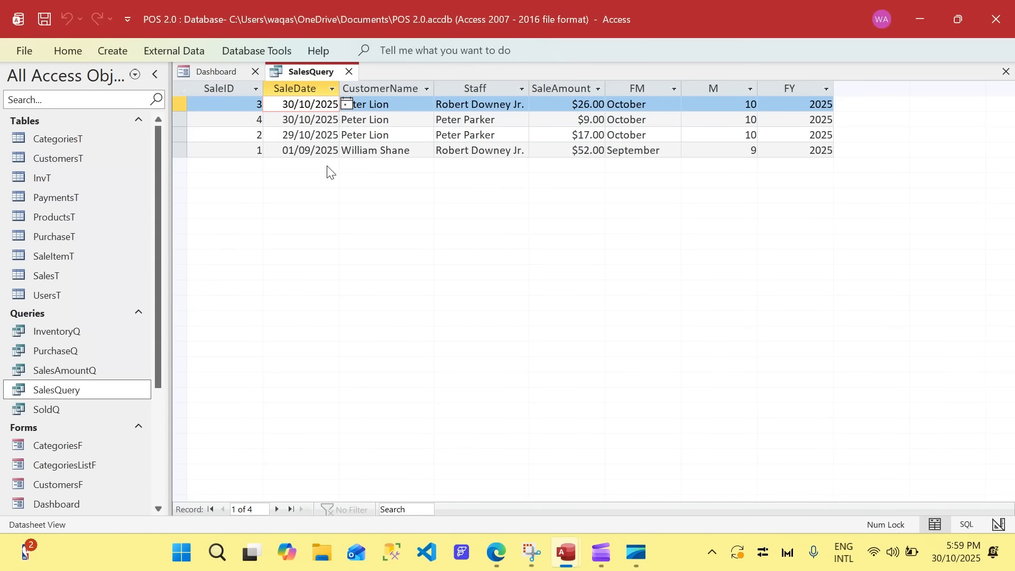
{"action": "key", "text": "Tab"}
{"action": "key", "text": "alt+F11"}
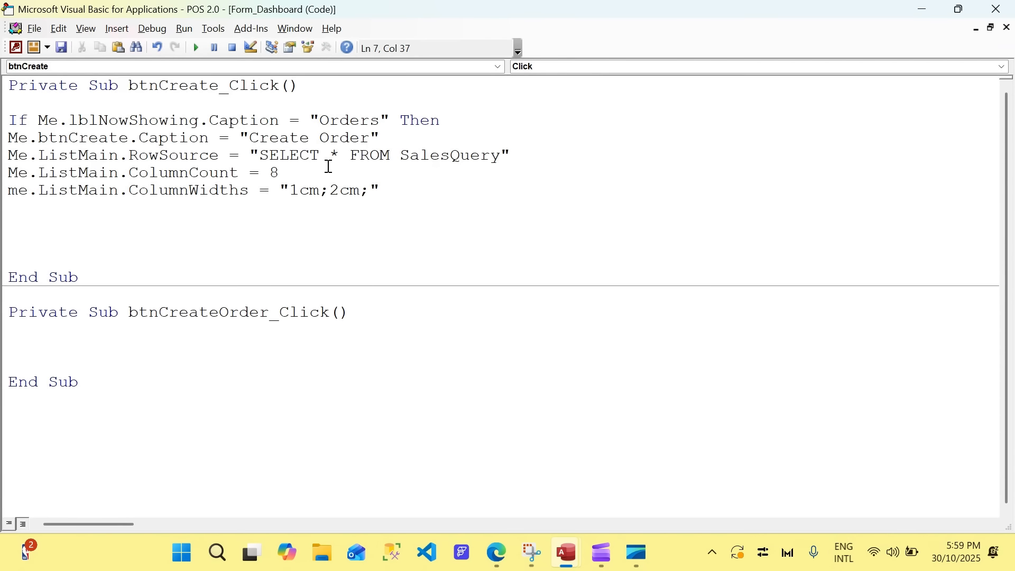
{"action": "type", "text": "5"}
{"action": "key", "text": "BackSpace"}
{"action": "type", "text": "3cm"}
{"action": "type", "text": ";"}
Append 3cm; for Staff and 2cm; for SaleAmount to the ColumnWidths string.
{"action": "key", "text": "alt+F11"}
{"action": "key", "text": "Tab"}
{"action": "key", "text": "alt+F11"}
{"action": "type", "text": "3cm;"}
{"action": "key", "text": "alt+F11"}
{"action": "key", "text": "Tab"}
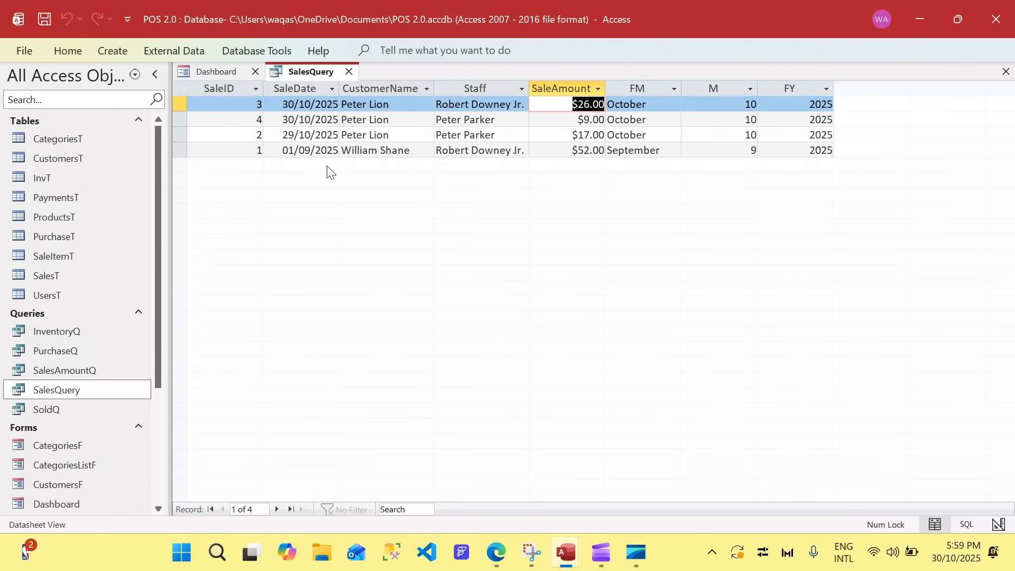
{"action": "key", "text": "alt+Tab"}
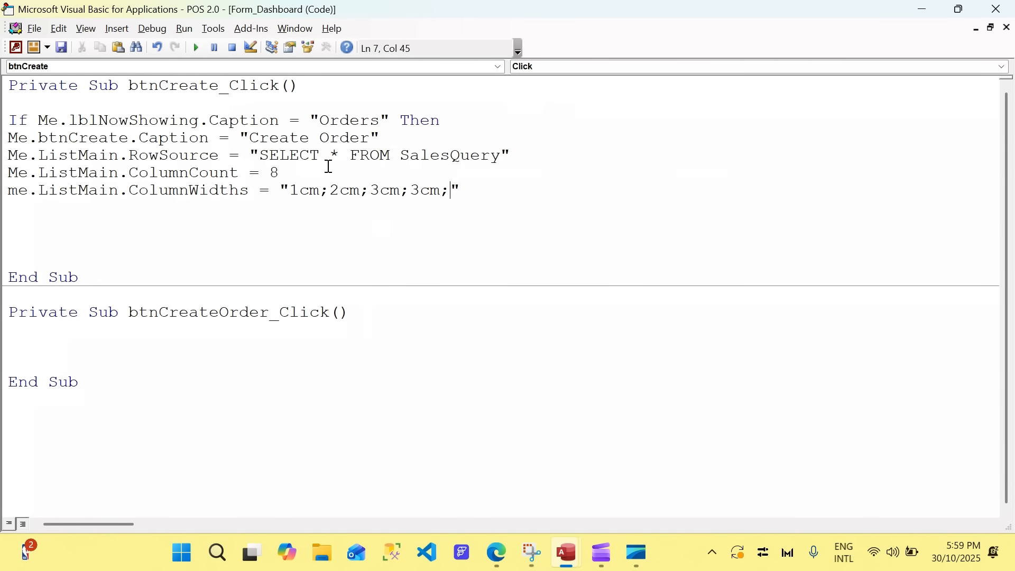
{"action": "type", "text": "2cm;"}
Append 2cm; for the FM column and 0cm; for each of the M and FY columns to the ColumnWidths string.
{"action": "key", "text": "alt+F11"}
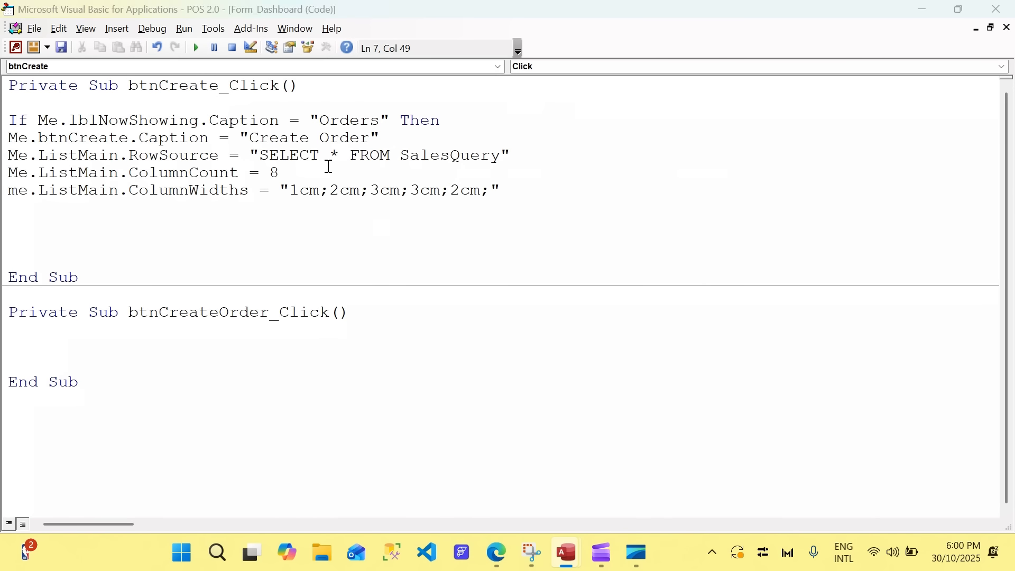
{"action": "key", "text": "Tab"}
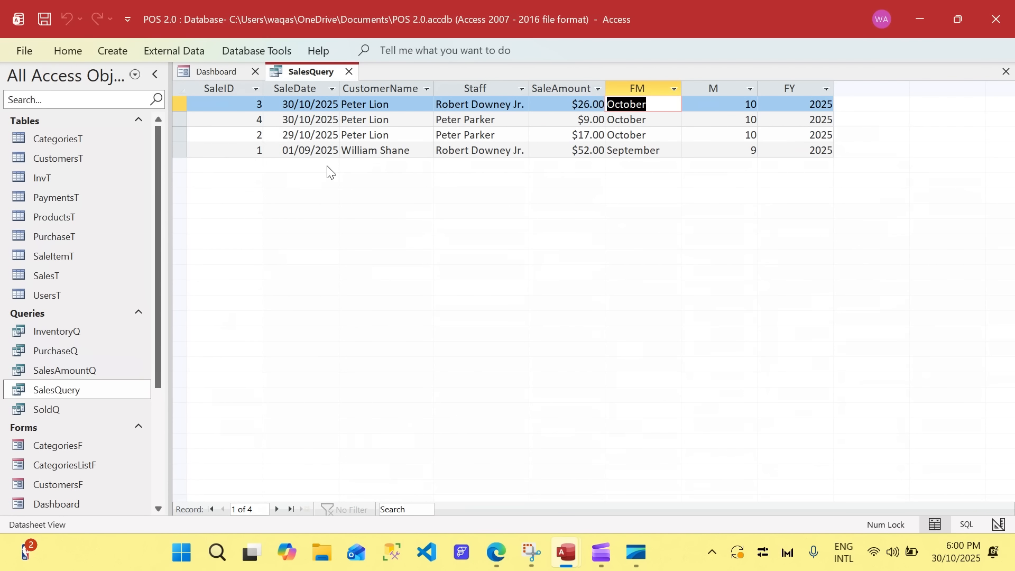
{"action": "key", "text": "alt+F11"}
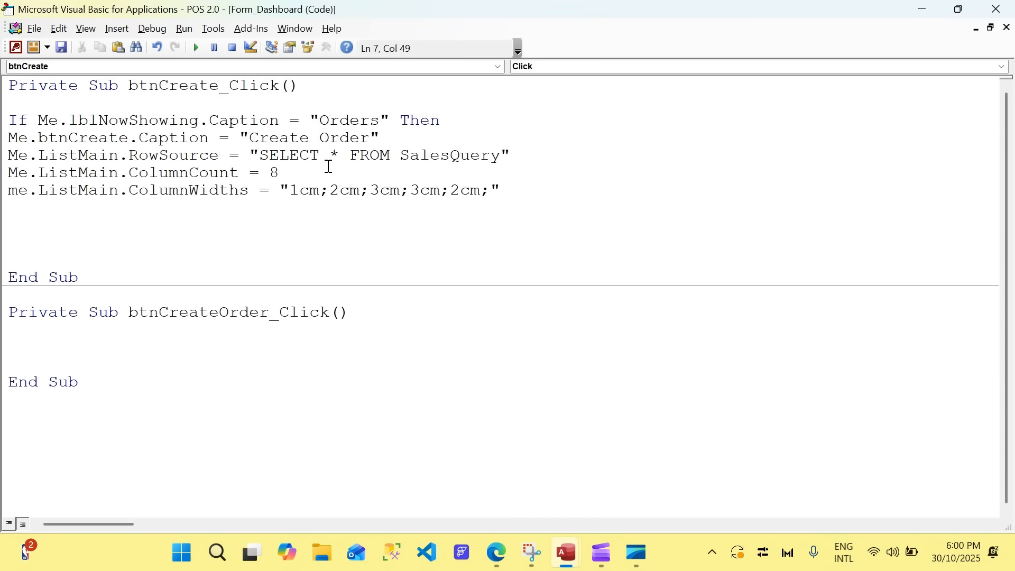
{"action": "type", "text": "2cm"}
{"action": "key", "text": "alt+F11"}
{"action": "key", "text": "Tab"}
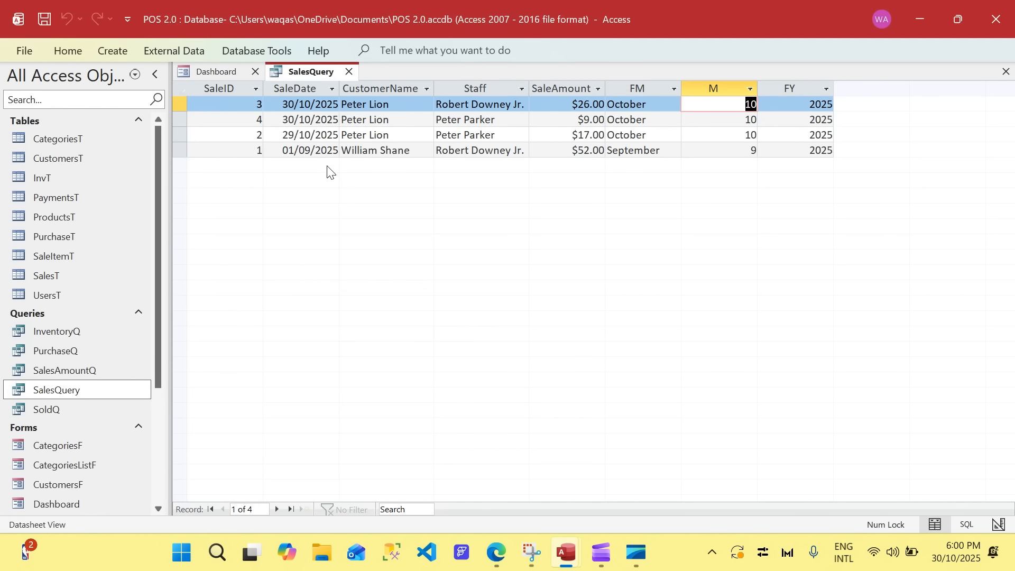
{"action": "key", "text": "Tab"}
{"action": "key", "text": "alt+F11"}
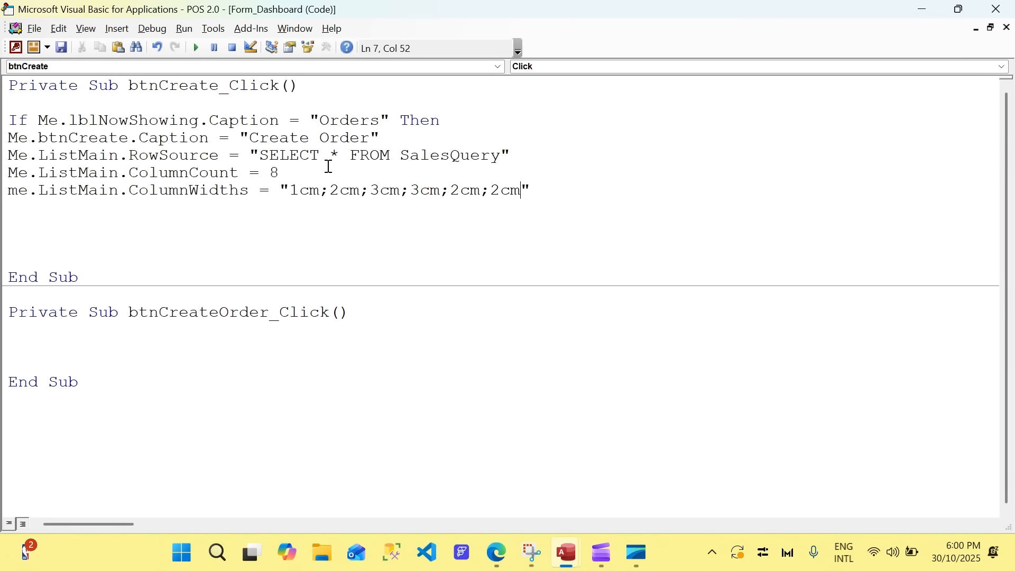
{"action": "type", "text": ";0co"}
{"action": "key", "text": "BackSpace"}
{"action": "type", "text": "m;0"}
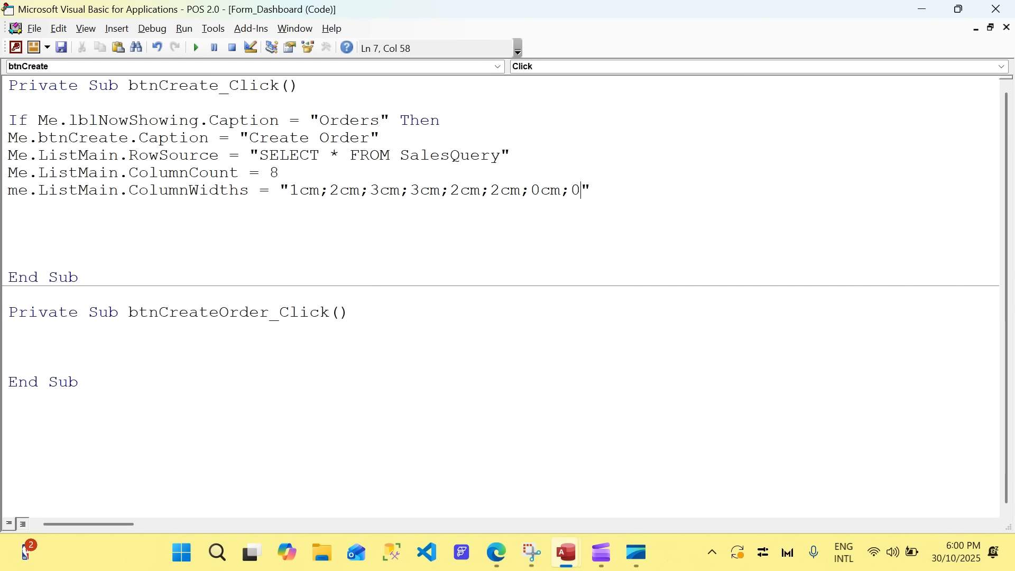
{"action": "type", "text": "cm;"}
Close the If block with End If, remove a spare blank line below it, and place the cursor in btnCreateOrder_Click.
{"action": "key", "text": "Down"}
{"action": "key", "text": "Return"}
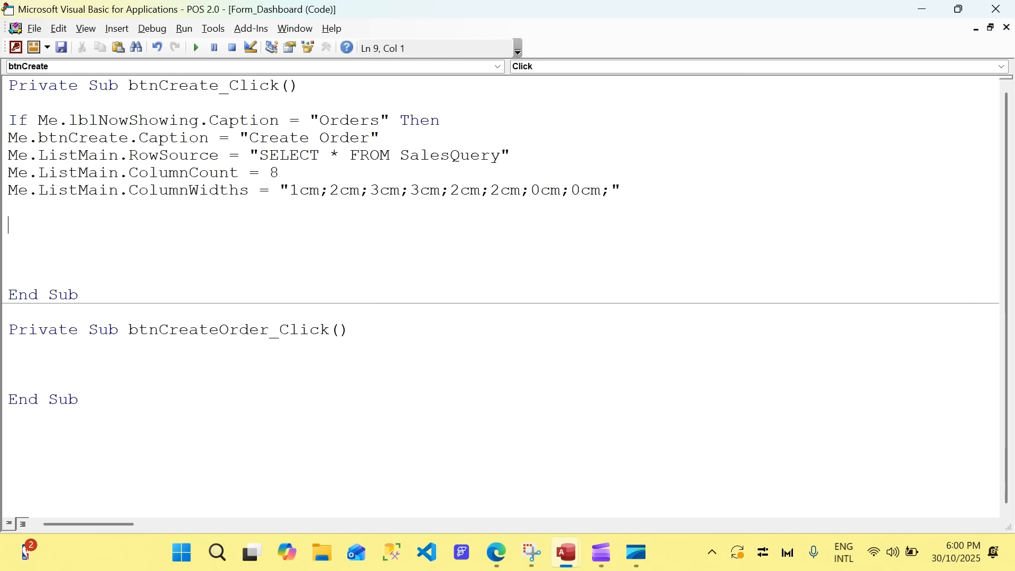
{"action": "type", "text": "endif"}
{"action": "key", "text": "Down"}
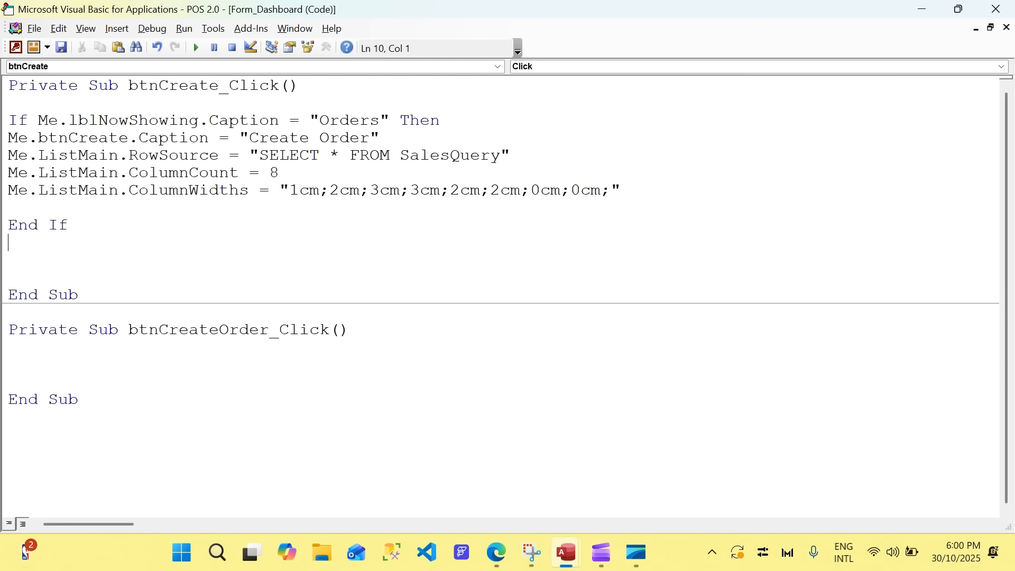
{"action": "key", "text": "Delete"}
{"action": "left_click", "coordinate": [113, 341]}
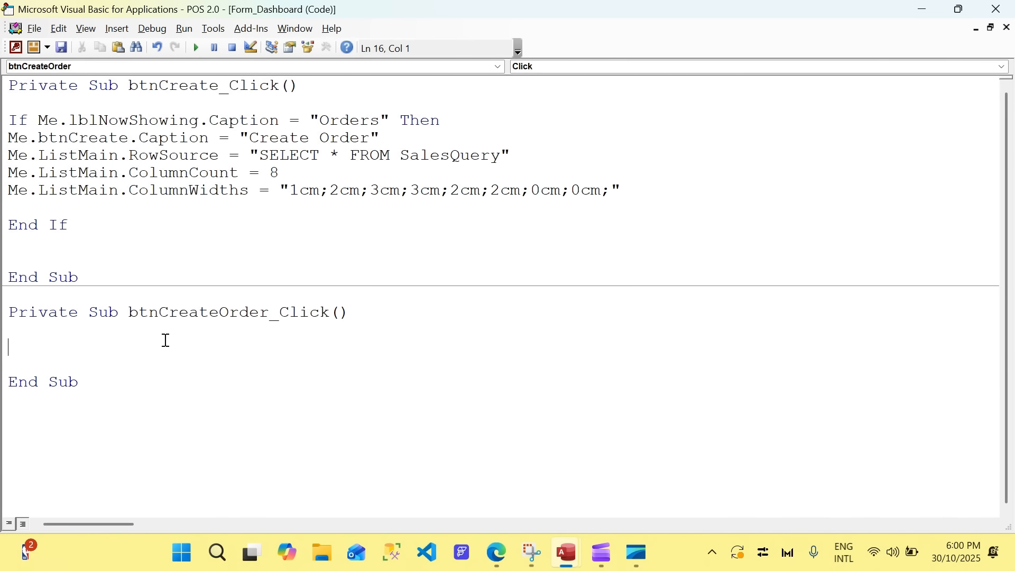
Add DoCmd.OpenForm "POS", SalesF.Form.DataEntry = True and SalesF.Form.ManageProducts.Requery lines to btnCreateOrder_Click, and check the Create button's name on the form.
{"action": "type", "text": "DoCmd.OpenForm \"POS\" Forms!POS!SalesF.Form.DataEntry = True Forms!POS!SalesF.Form.ManageProducts.Requery"}
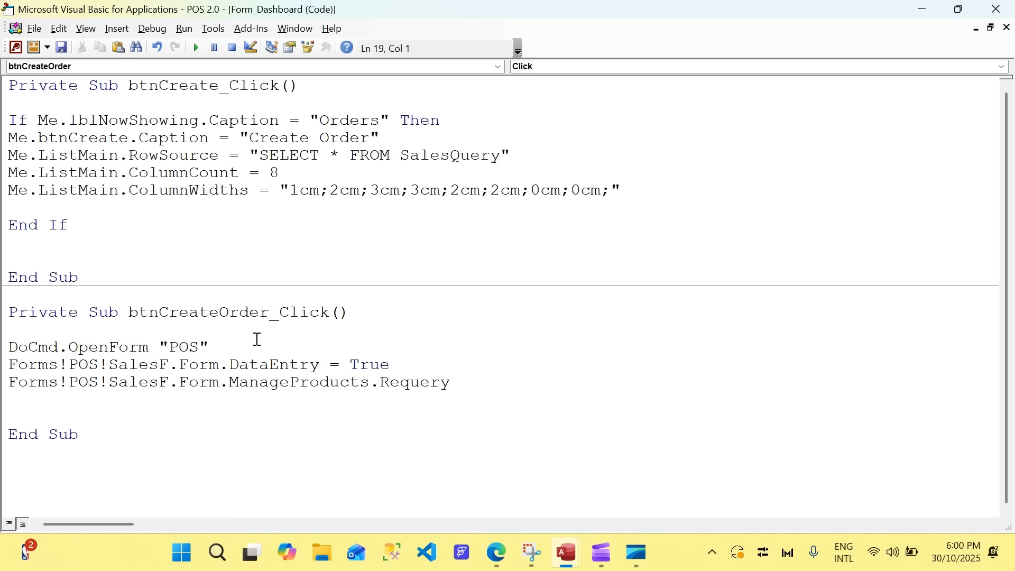
{"action": "key", "text": "alt+F11"}
{"action": "left_click", "coordinate": [213, 73]}
{"action": "left_click", "coordinate": [524, 217]}
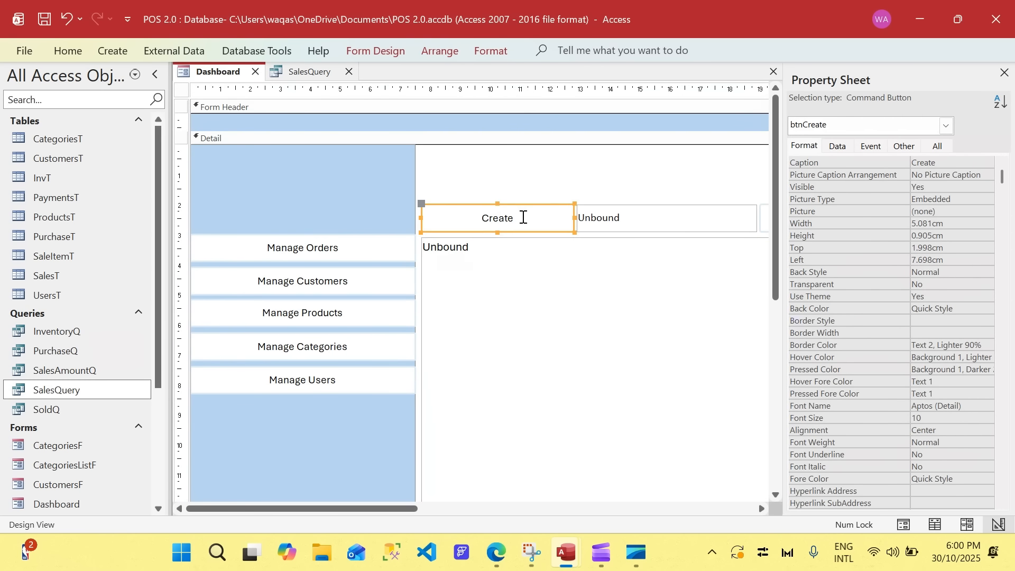
{"action": "key", "text": "alt+F11"}
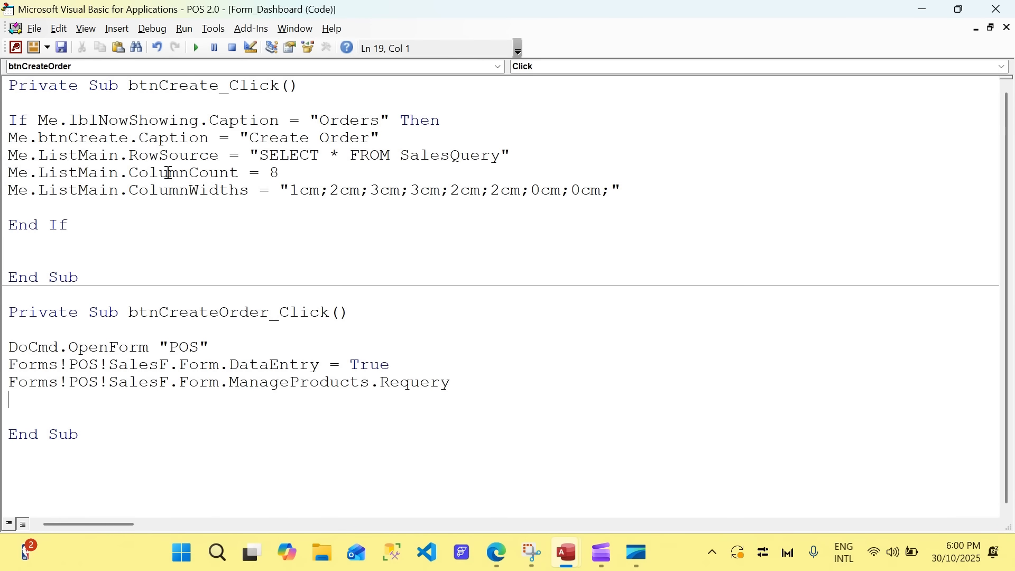
Move the three POS form lines from btnCreateOrder_Click into btnCreate_Click, below End If.
{"action": "left_click_drag", "start_coordinate": [454, 383], "coordinate": [12, 352]}
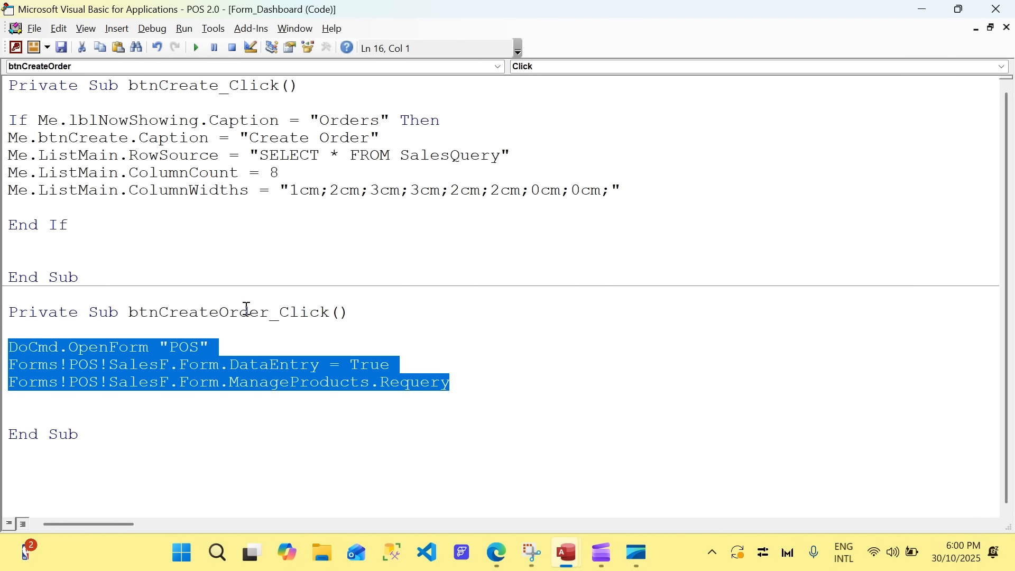
{"action": "key", "text": "ctrl+x"}
{"action": "left_click", "coordinate": [178, 231]}
{"action": "key", "text": "Return"}
{"action": "key", "text": "Return"}
{"action": "key", "text": "ctrl+v"}
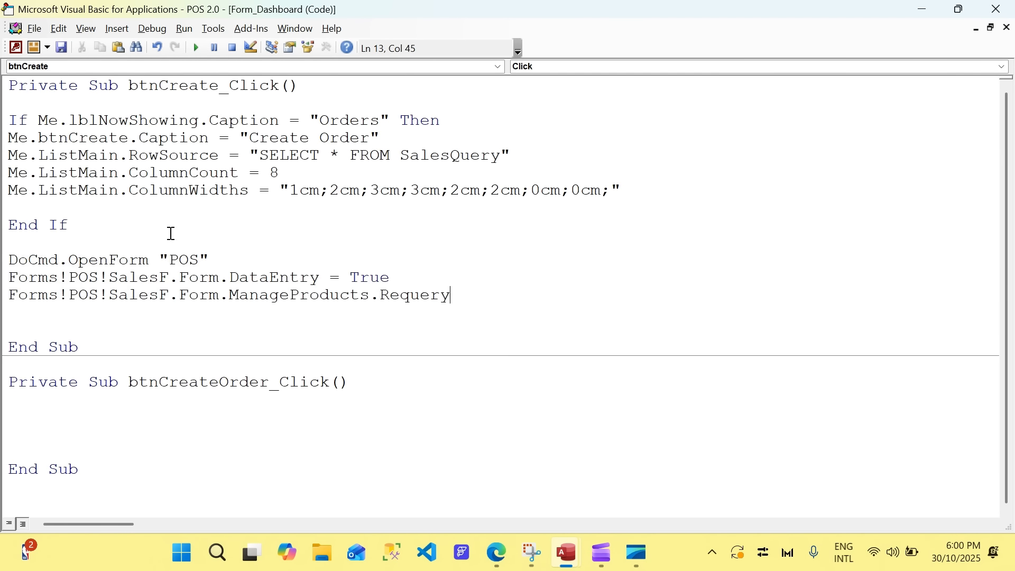
Move the whole If block from btnCreate_Click into btnCreateOrder_Click and remove the leftover blank lines above DoCmd.OpenForm.
{"action": "left_click_drag", "start_coordinate": [76, 225], "coordinate": [7, 123]}
{"action": "key", "text": "Delete"}
{"action": "left_click", "coordinate": [83, 311]}
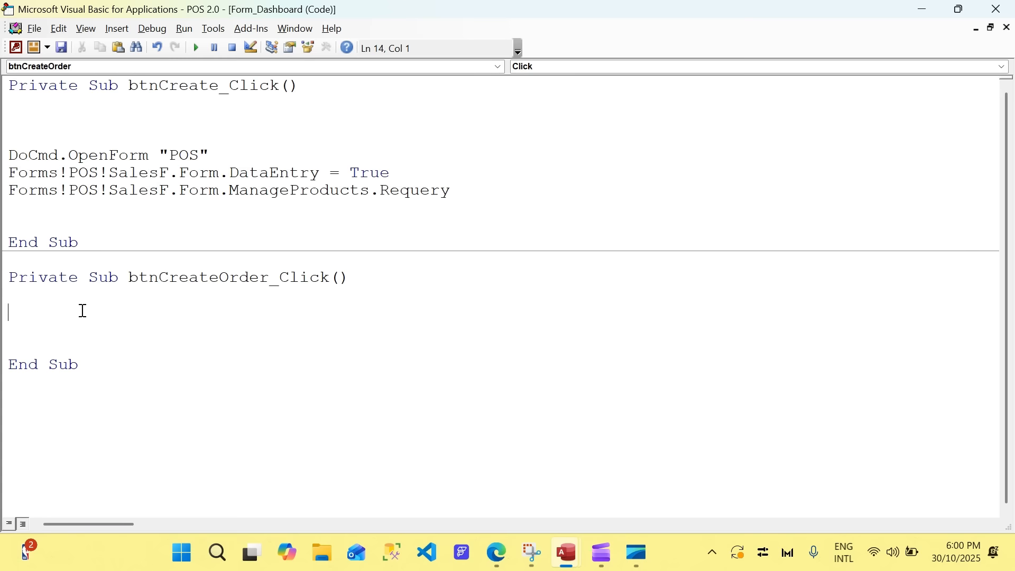
{"action": "key", "text": "ctrl+v"}
{"action": "left_click", "coordinate": [68, 131]}
{"action": "key", "text": "BackSpace"}
{"action": "key", "text": "BackSpace"}
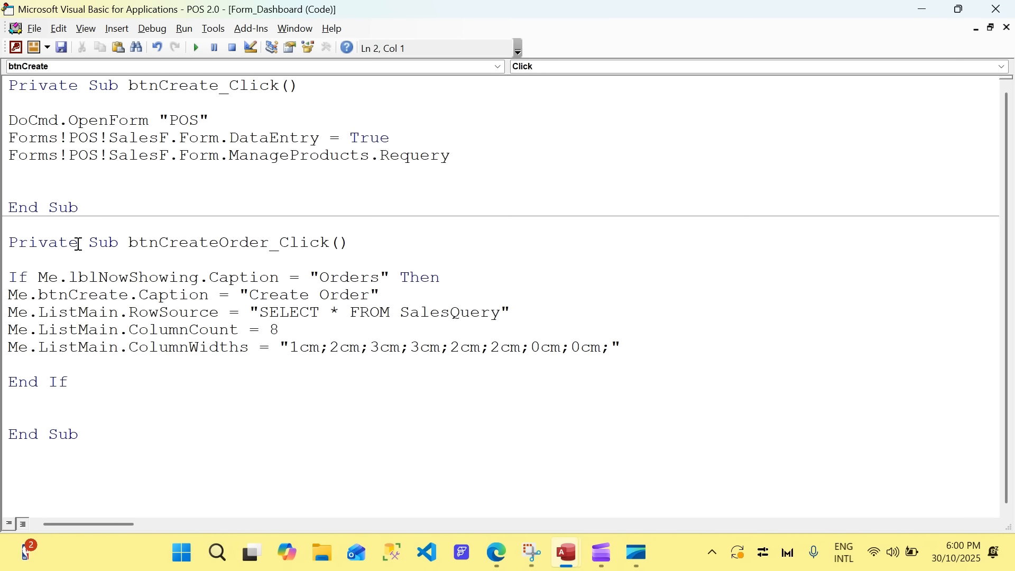
Compile the POS 2 project, close the code editor and close the SalesQuery datasheet.
{"action": "left_click", "coordinate": [185, 417]}
{"action": "left_click", "coordinate": [167, 29]}
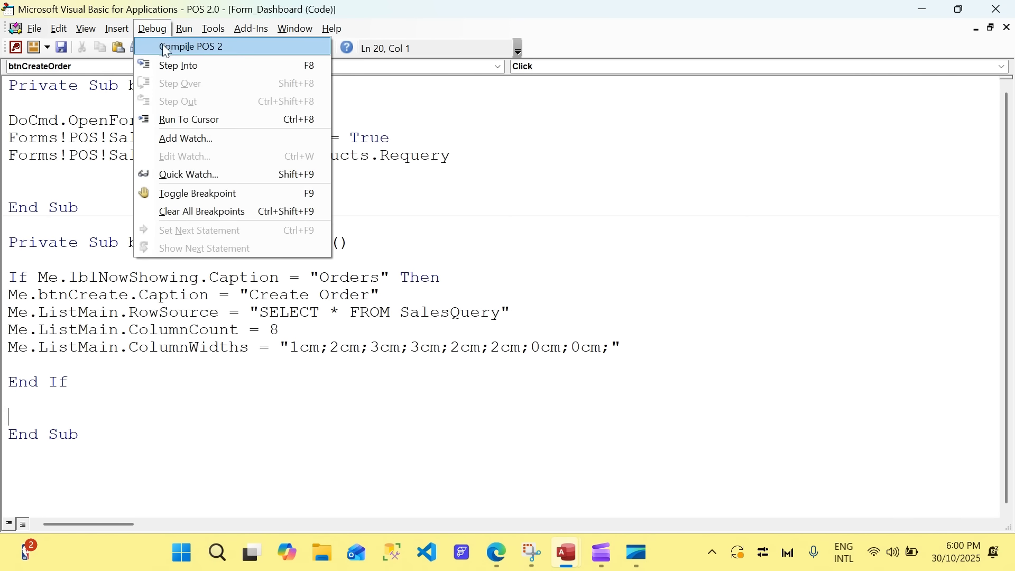
{"action": "left_click", "coordinate": [164, 47]}
{"action": "left_click", "coordinate": [996, 9]}
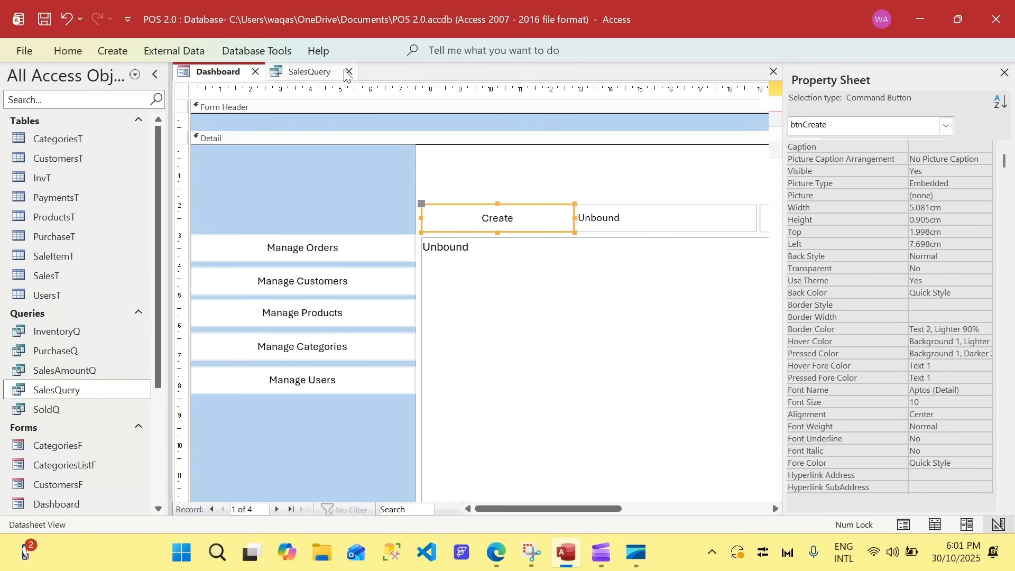
{"action": "left_click", "coordinate": [348, 72]}
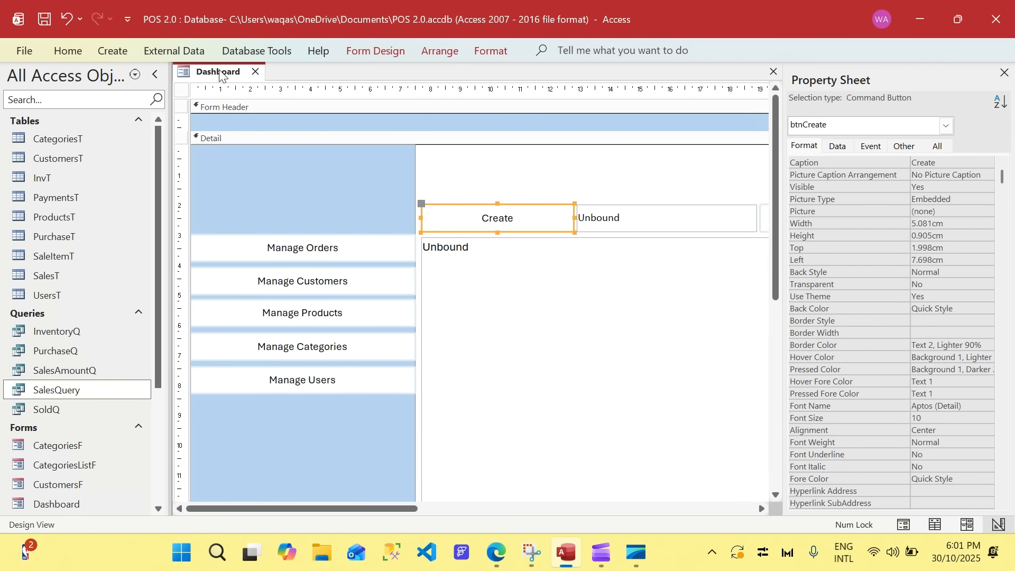
Show the Dashboard in Form View to test the Manage Orders button.
{"action": "right_click", "coordinate": [220, 74]}
{"action": "left_click", "coordinate": [259, 156]}
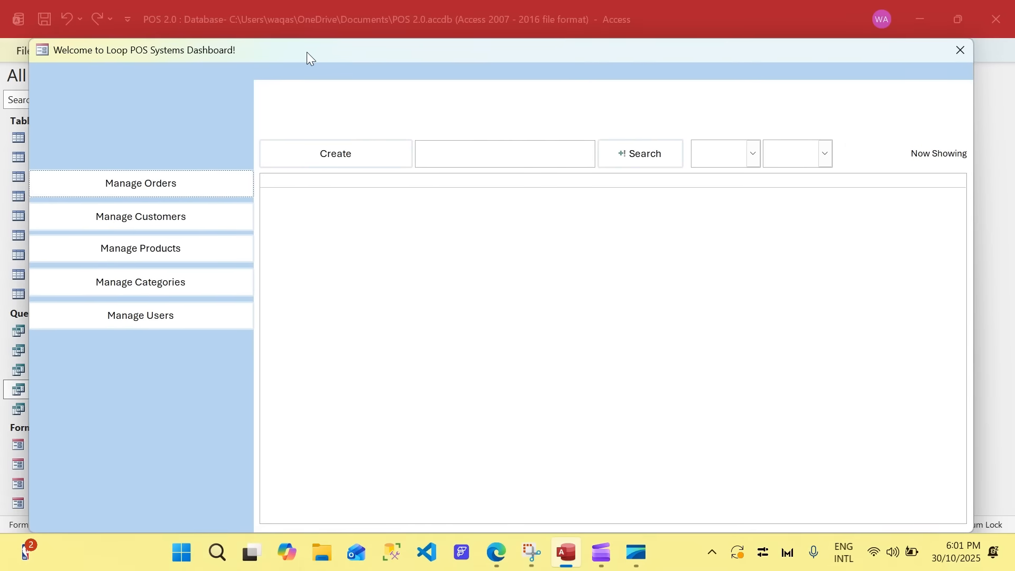
{"action": "left_click_drag", "start_coordinate": [307, 52], "coordinate": [290, 45]}
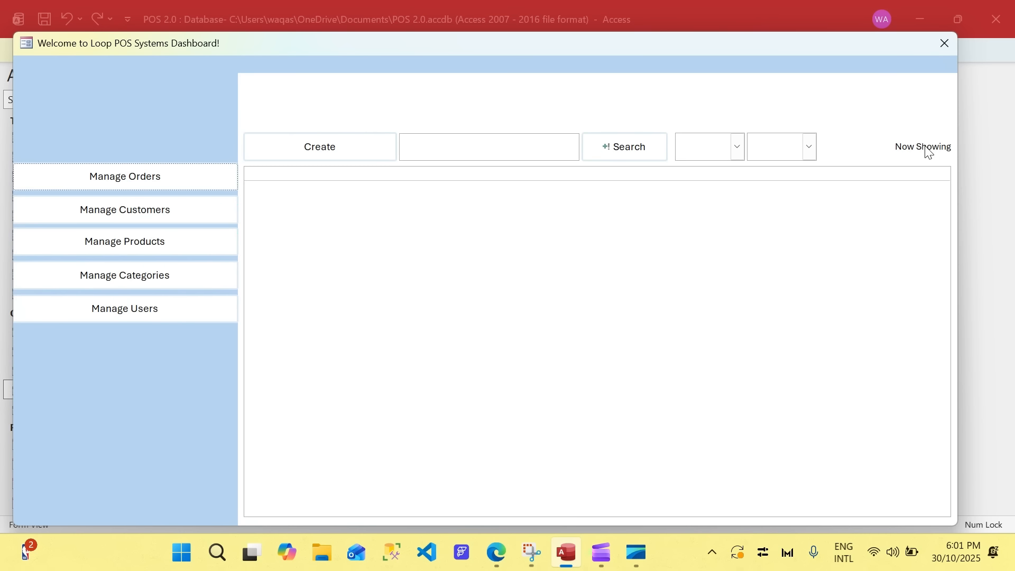
In the Manage Orders button's click procedure, turn the If condition into a plain lblNowShowing caption assignment of "Orders", removing If, Then, End If and spare blank lines.
{"action": "right_click", "coordinate": [495, 86]}
{"action": "left_click", "coordinate": [547, 134]}
{"action": "left_click", "coordinate": [326, 252]}
{"action": "left_click", "coordinate": [887, 148]}
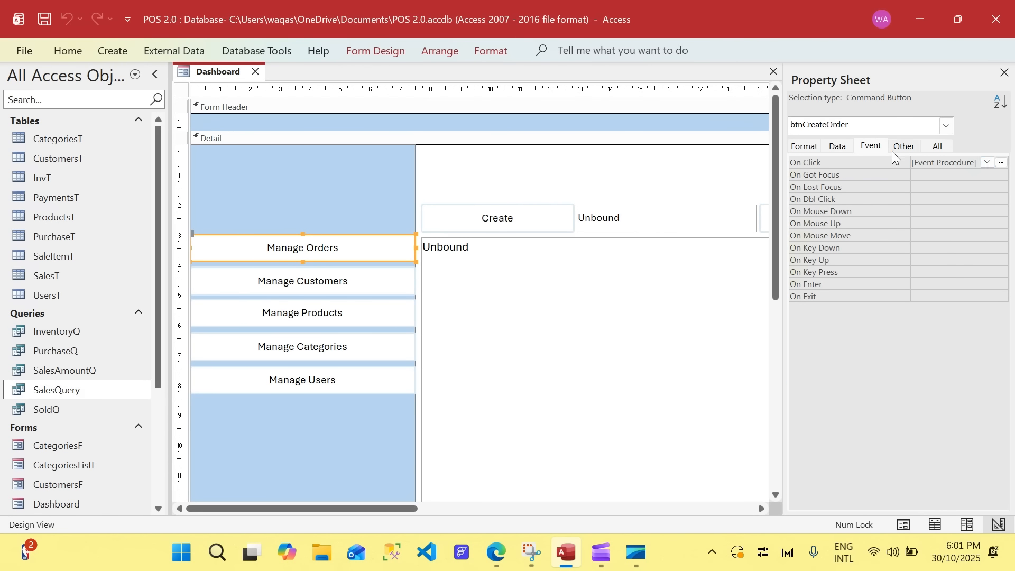
{"action": "left_click", "coordinate": [1001, 162]}
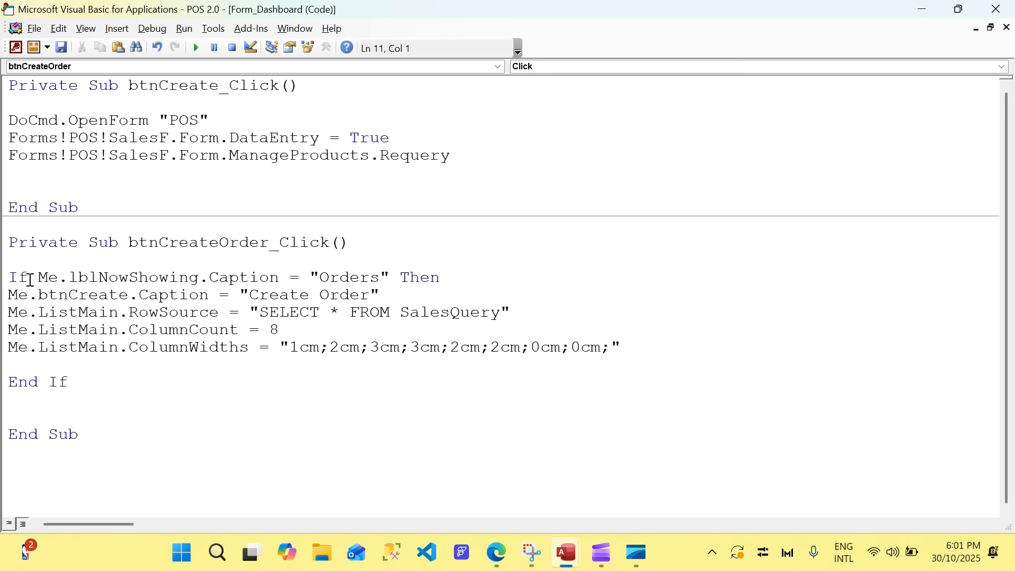
{"action": "left_click_drag", "start_coordinate": [38, 279], "coordinate": [3, 285]}
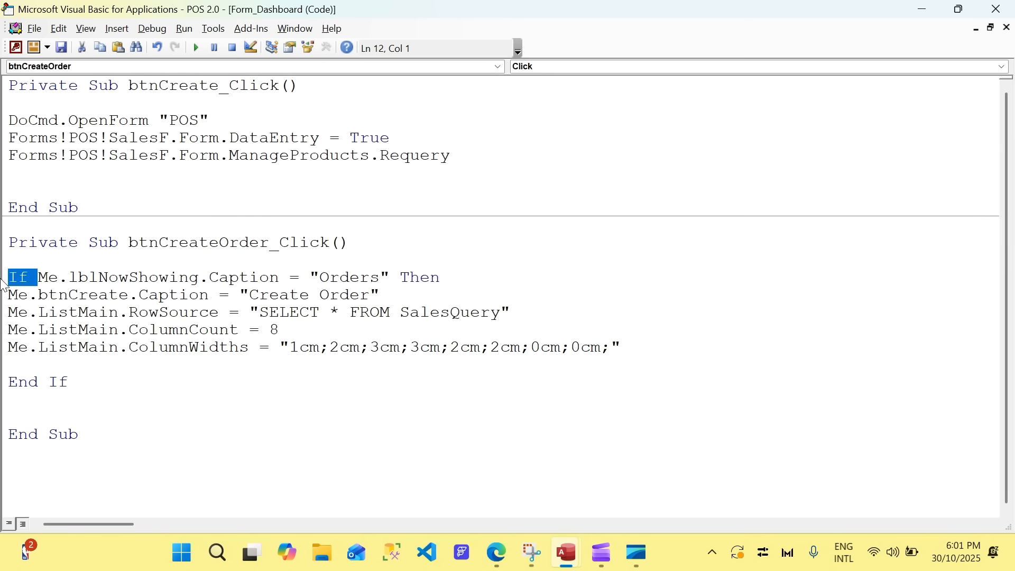
{"action": "key", "text": "Delete"}
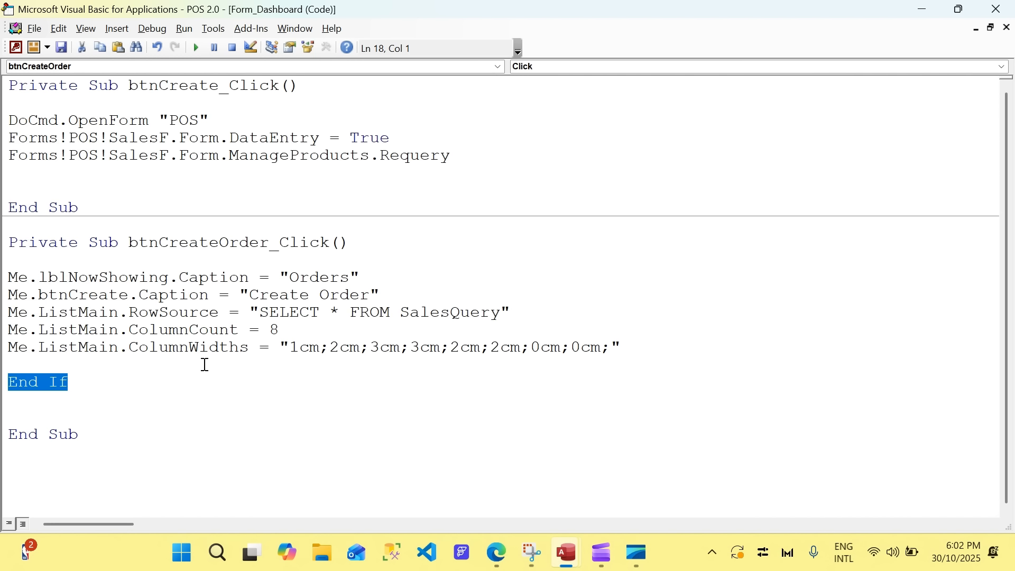
{"action": "key", "text": "Delete"}
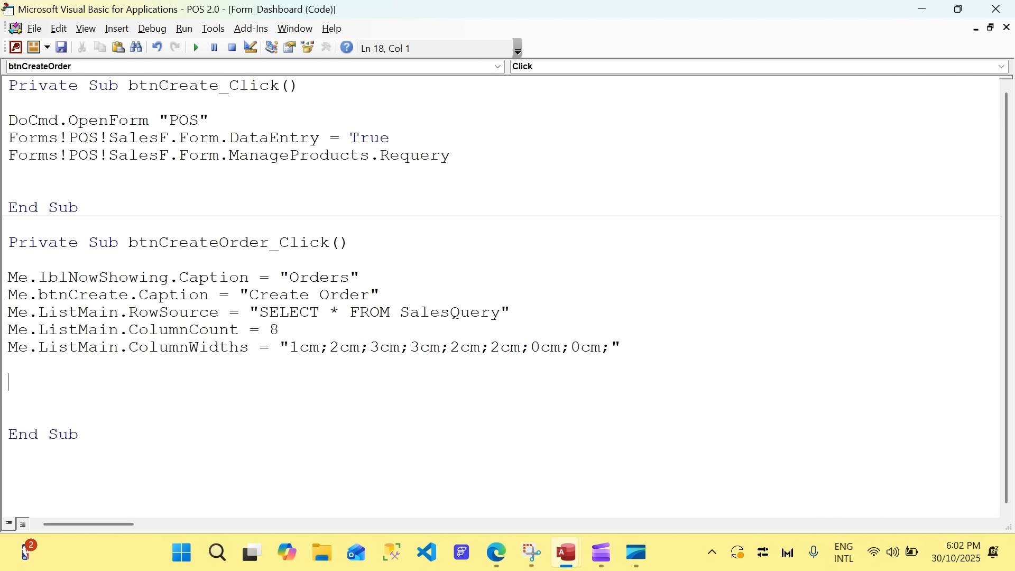
{"action": "key", "text": "Down"}
{"action": "key", "text": "Down"}
{"action": "key", "text": "BackSpace"}
{"action": "key", "text": "BackSpace"}
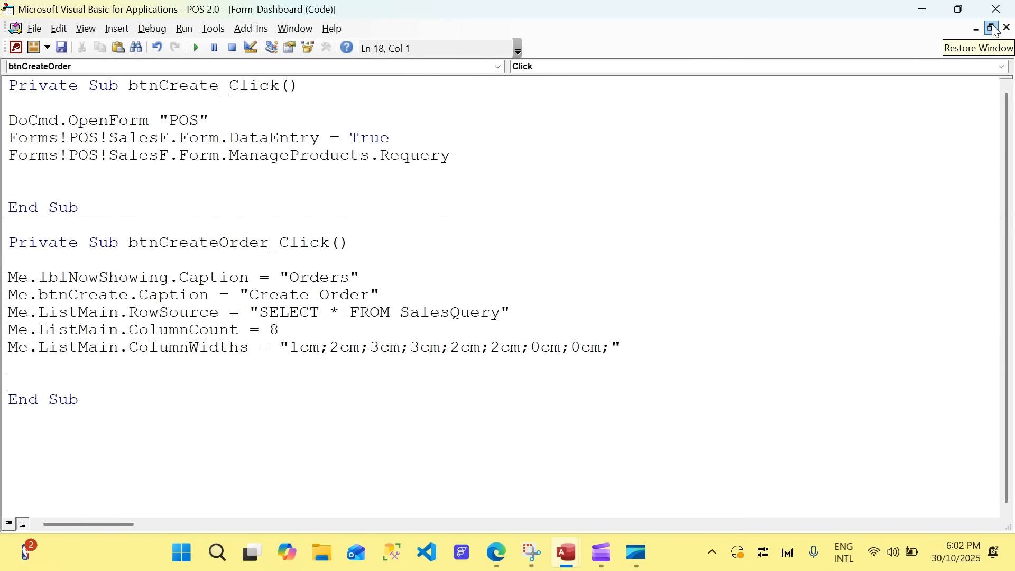
Return to the Dashboard in Form View, load the orders with Manage Orders and select an order in the list.
{"action": "left_click", "coordinate": [997, 9]}
{"action": "right_click", "coordinate": [192, 73]}
{"action": "left_click", "coordinate": [244, 157]}
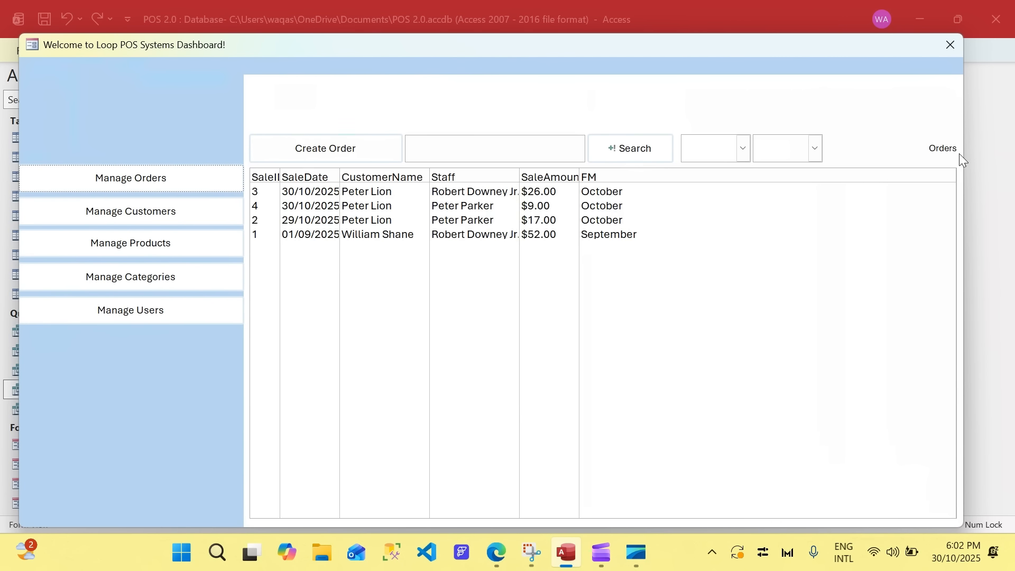
{"action": "left_click", "coordinate": [332, 205]}
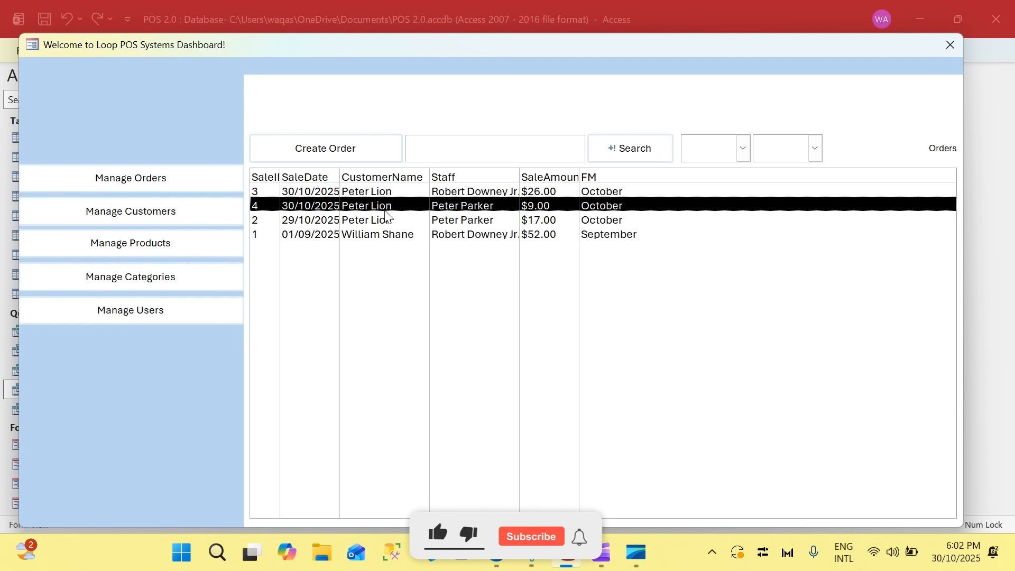
In the Manage Orders click code, change the first four ColumnWidths values to 2cm, 3cm, 6cm and 6cm.
{"action": "right_click", "coordinate": [562, 98]}
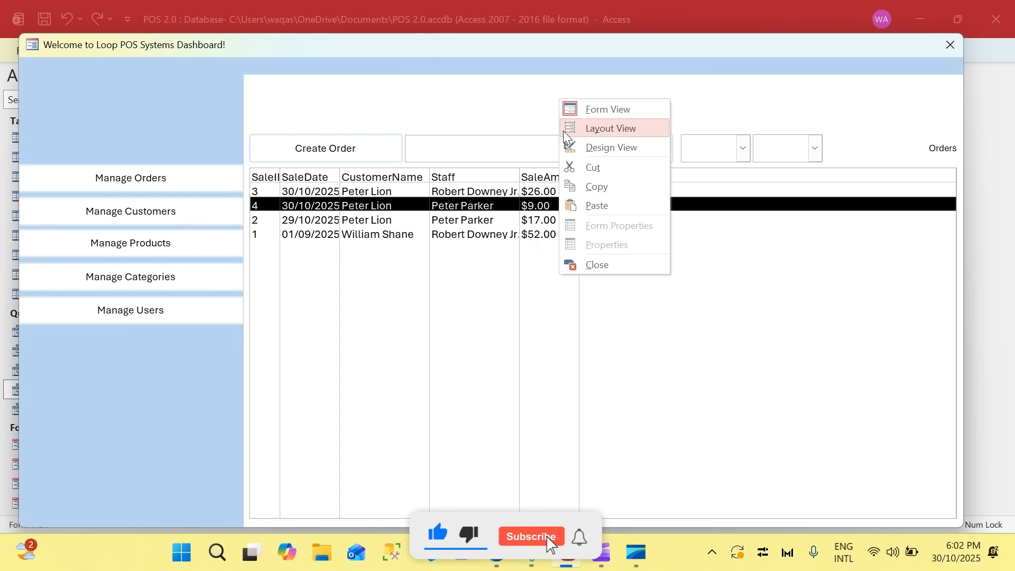
{"action": "left_click", "coordinate": [567, 142]}
{"action": "left_click", "coordinate": [347, 259]}
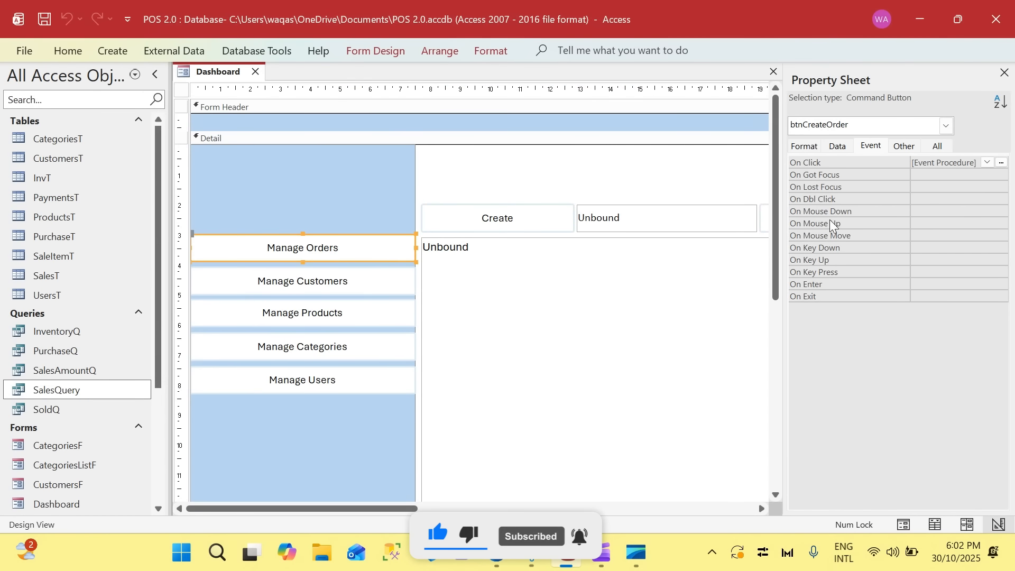
{"action": "left_click", "coordinate": [1001, 162]}
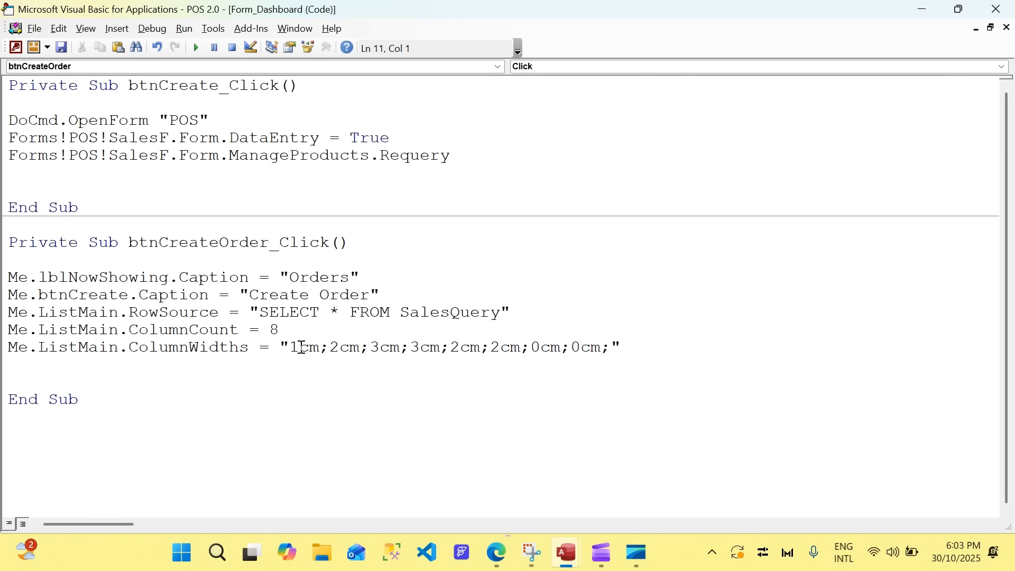
{"action": "left_click_drag", "start_coordinate": [301, 348], "coordinate": [381, 347]}
{"action": "type", "text": "2"}
{"action": "type", "text": "3"}
{"action": "type", "text": "4"}
{"action": "key", "text": "BackSpace"}
{"action": "type", "text": "6"}
Set the fifth and sixth ColumnWidths values, for SaleAmount and FM, to 4cm each.
{"action": "key", "text": "Right"}
{"action": "key", "text": "Right"}
{"action": "key", "text": "BackSpace"}
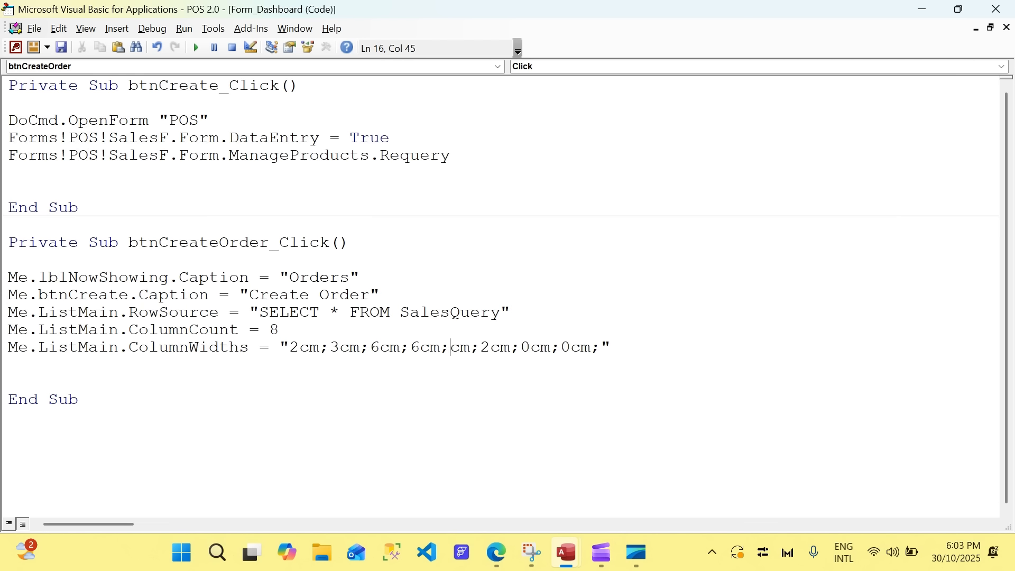
{"action": "type", "text": "4"}
{"action": "key", "text": "Right"}
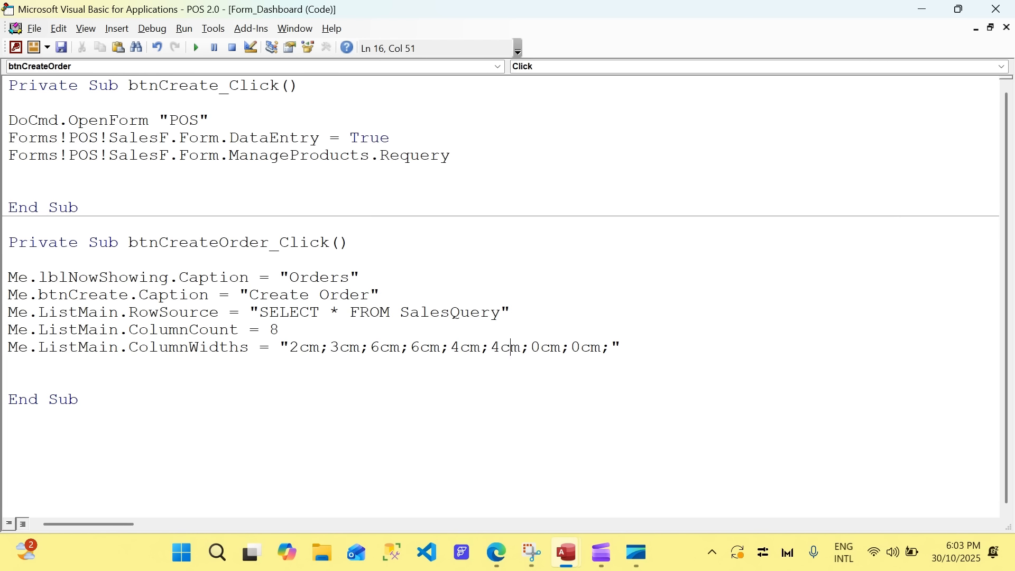
{"action": "left_click", "coordinate": [467, 413]}
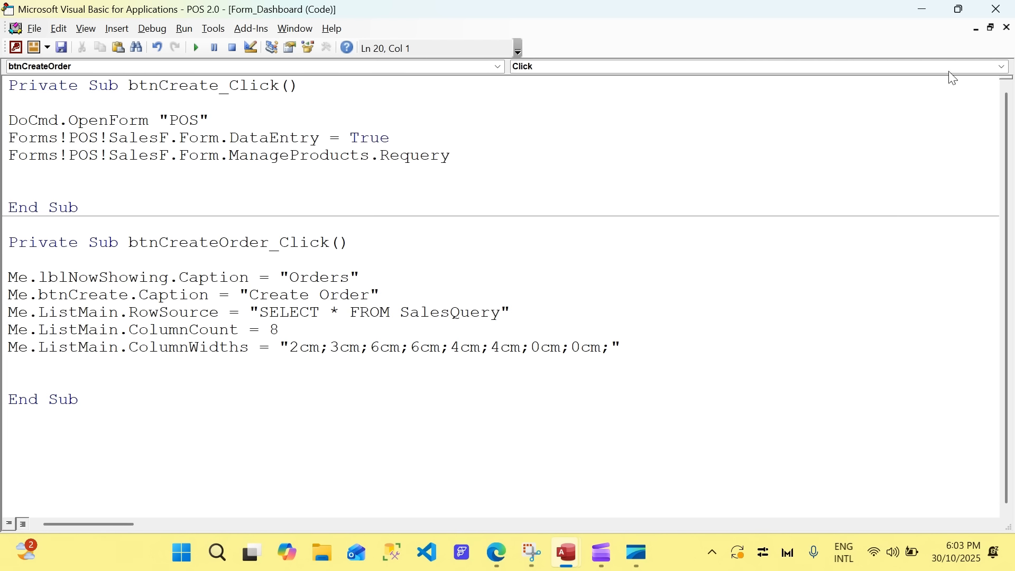
Load the orders on the Dashboard in Form View, and check the column widths, horizontal scrolling and row selection.
{"action": "left_click", "coordinate": [990, 16]}
{"action": "left_click", "coordinate": [270, 166]}
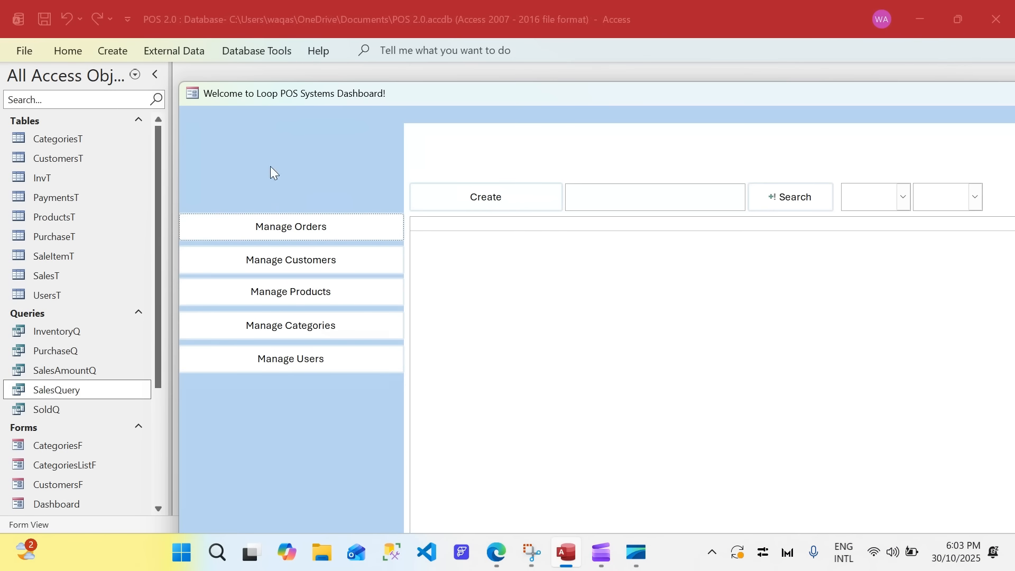
{"action": "left_click_drag", "start_coordinate": [702, 88], "coordinate": [539, 46]}
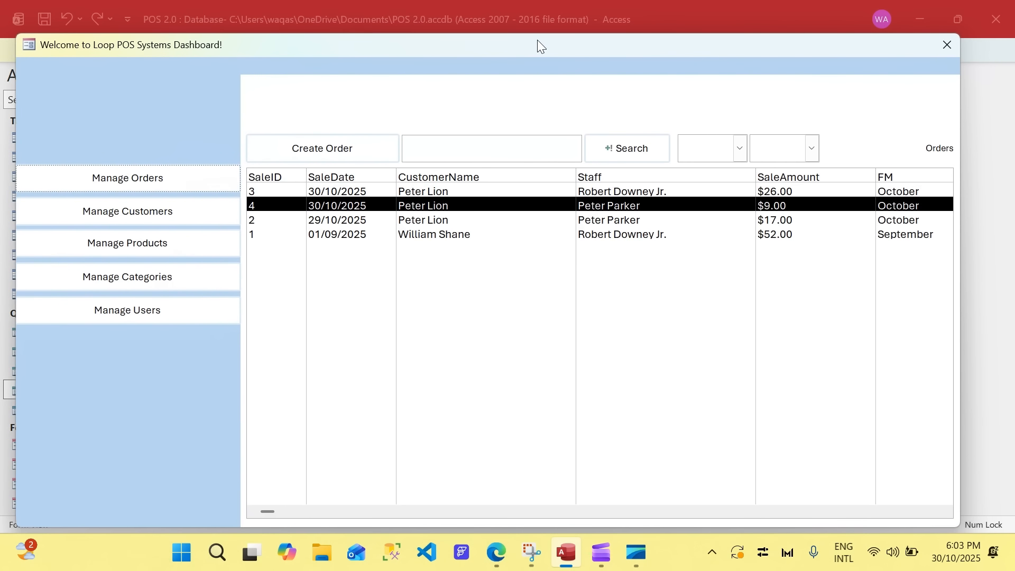
{"action": "left_click_drag", "start_coordinate": [271, 512], "coordinate": [177, 486]}
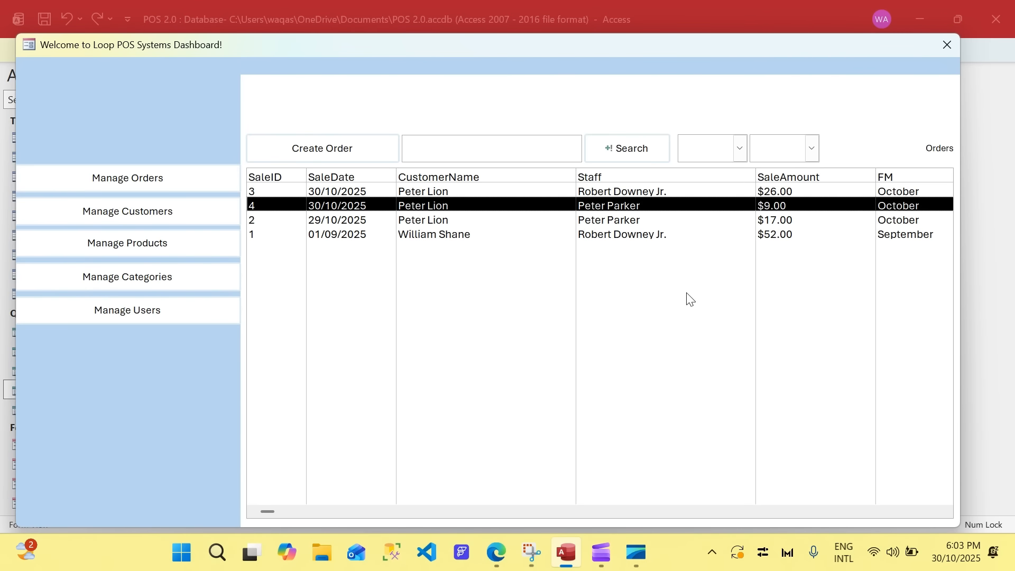
{"action": "left_click", "coordinate": [431, 233]}
{"action": "left_click", "coordinate": [434, 220]}
{"action": "left_click", "coordinate": [436, 193]}
In the Manage Orders click code, set the SaleAmount and FM column widths to 3cm each.
{"action": "right_click", "coordinate": [528, 96]}
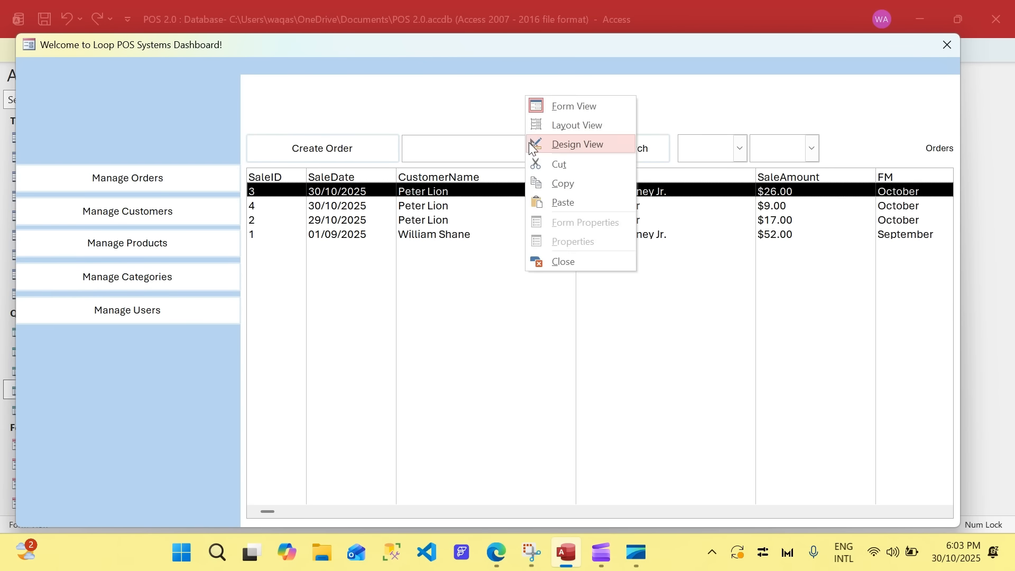
{"action": "left_click", "coordinate": [529, 142]}
{"action": "left_click", "coordinate": [346, 249]}
{"action": "left_click", "coordinate": [1001, 162]}
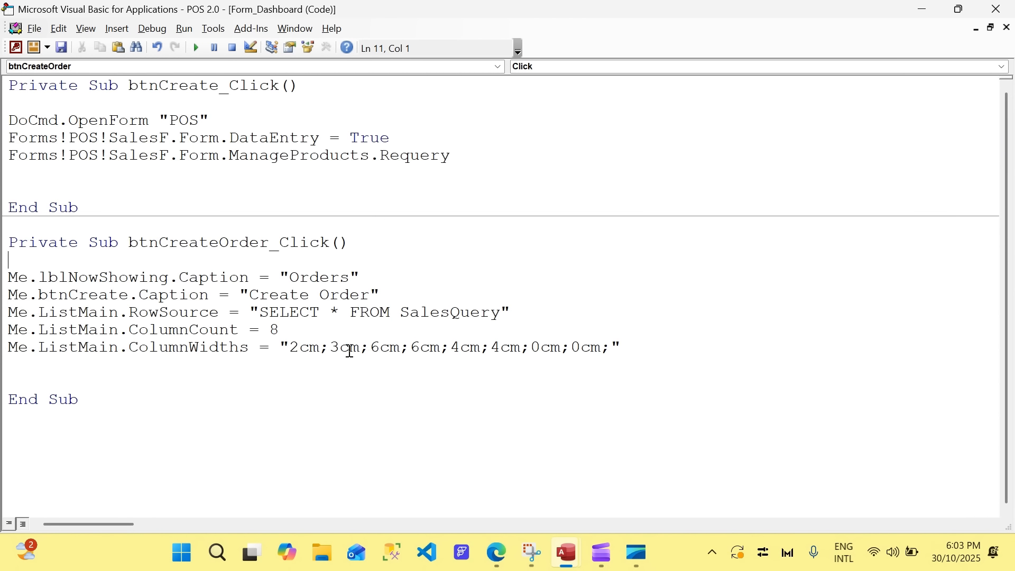
{"action": "left_click_drag", "start_coordinate": [503, 349], "coordinate": [452, 349]}
{"action": "type", "text": "3cm;3"}
{"action": "left_click", "coordinate": [461, 380]}
Reopen the Dashboard in Form View and reload the orders to check the adjusted column widths.
{"action": "left_click", "coordinate": [997, 9]}
{"action": "right_click", "coordinate": [219, 74]}
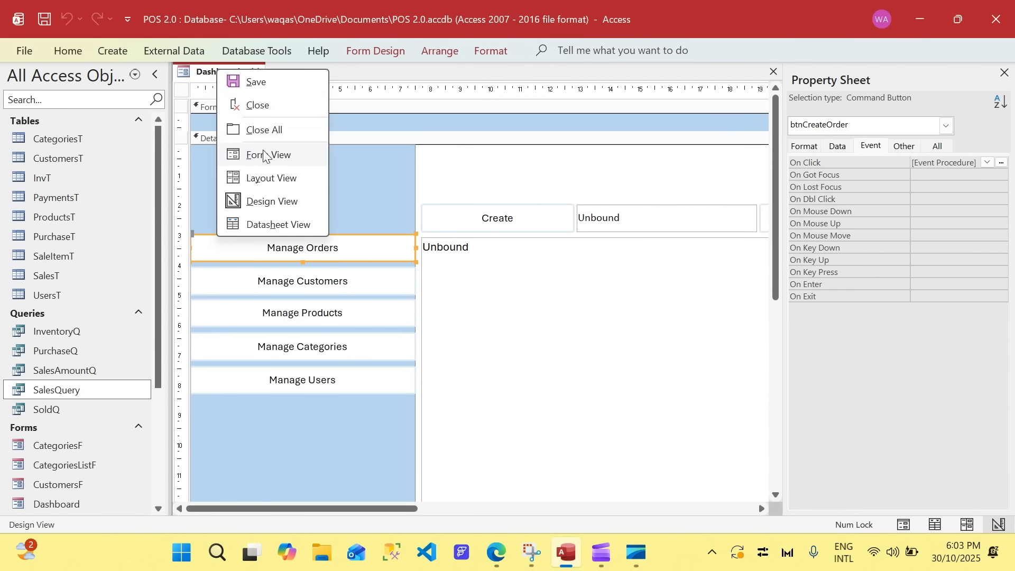
{"action": "left_click", "coordinate": [267, 154]}
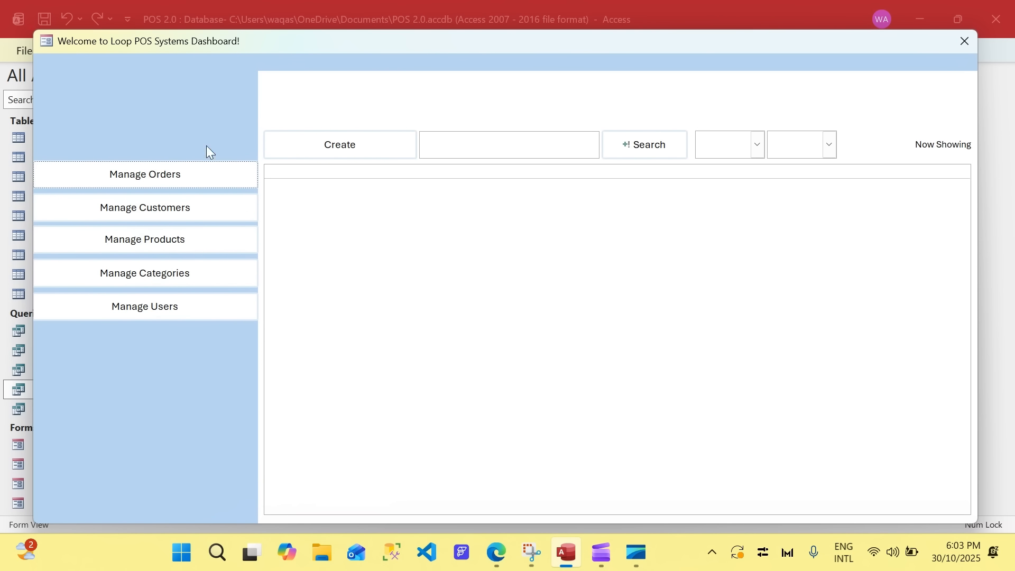
{"action": "left_click", "coordinate": [243, 182]}
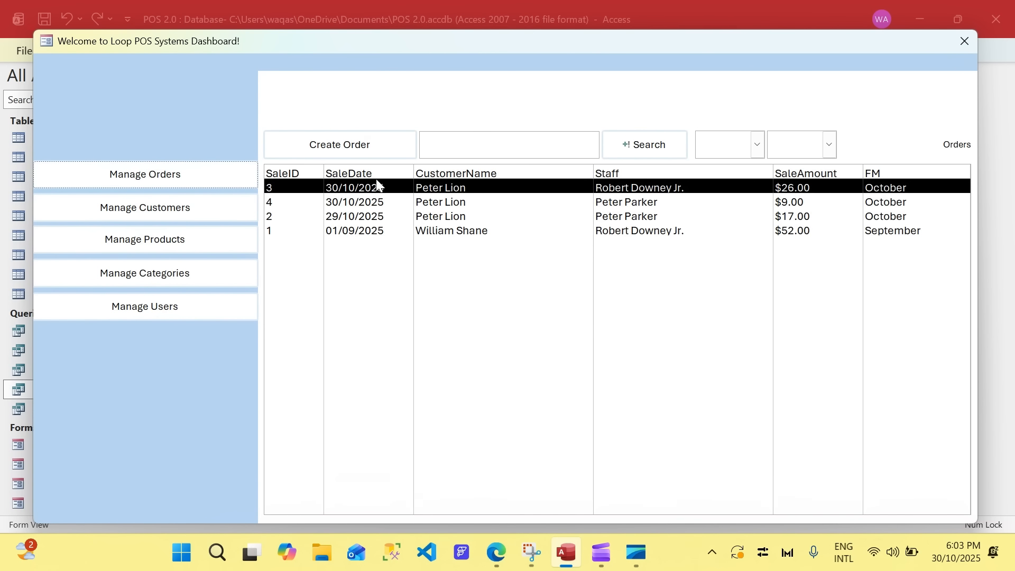
Test Create Order by opening the Point of Sale Main Form, and close it again.
{"action": "left_click", "coordinate": [341, 155]}
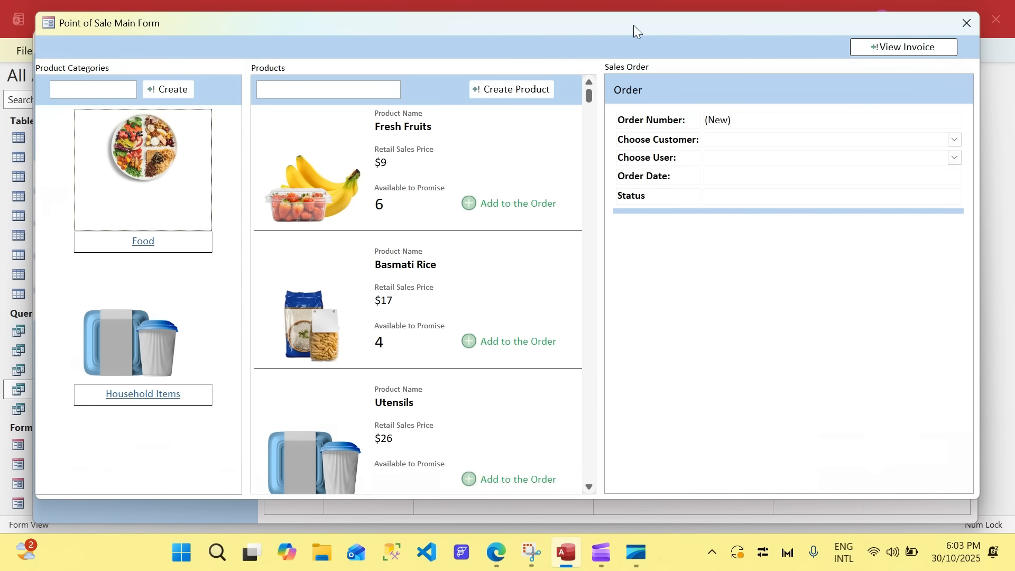
{"action": "left_click_drag", "start_coordinate": [633, 24], "coordinate": [649, 41]}
{"action": "left_click", "coordinate": [983, 39]}
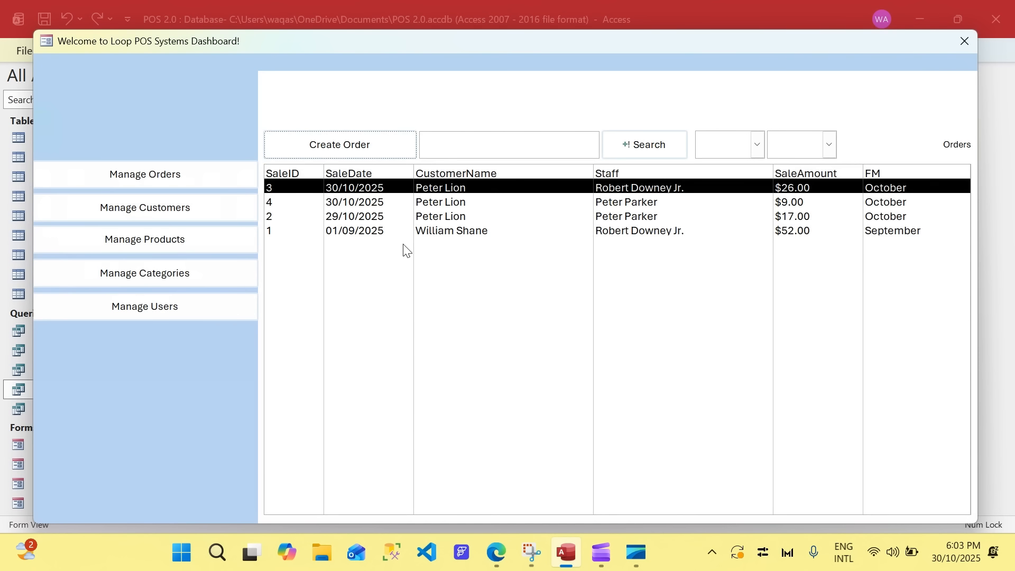
Select the last two orders in the list, and try the search box and the two filter drop-downs.
{"action": "left_click", "coordinate": [434, 217]}
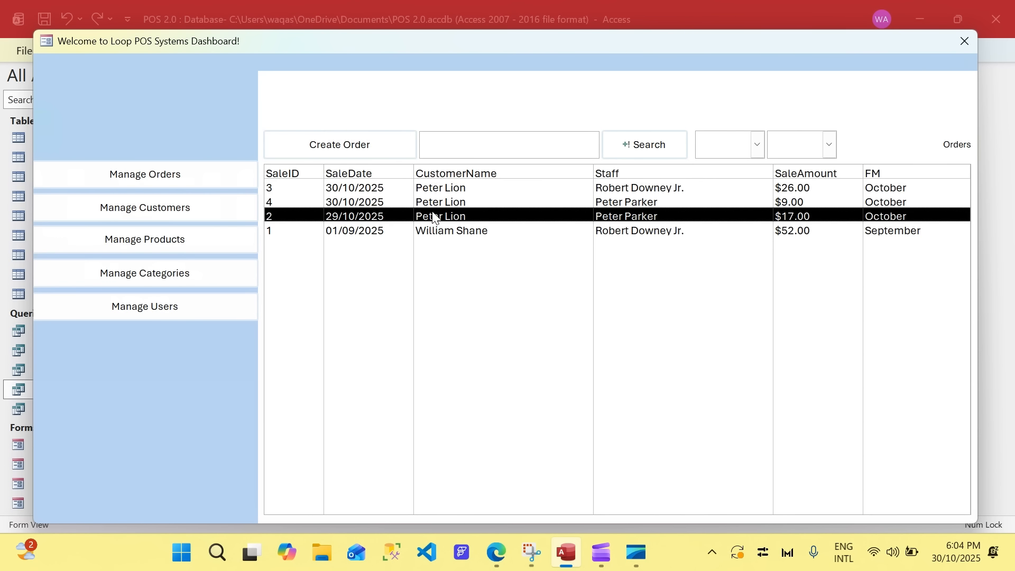
{"action": "left_click", "coordinate": [449, 233]}
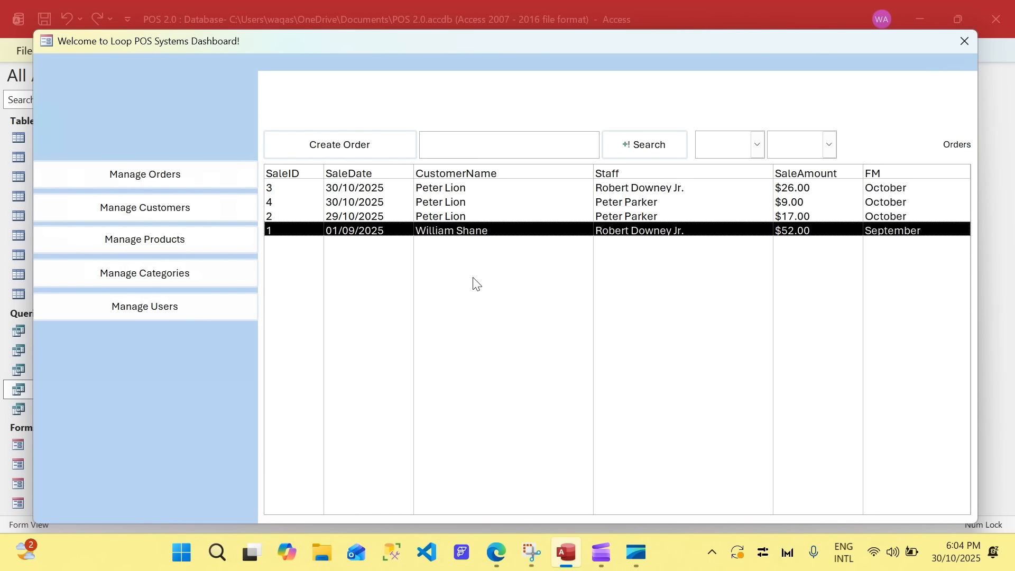
{"action": "left_click", "coordinate": [492, 147]}
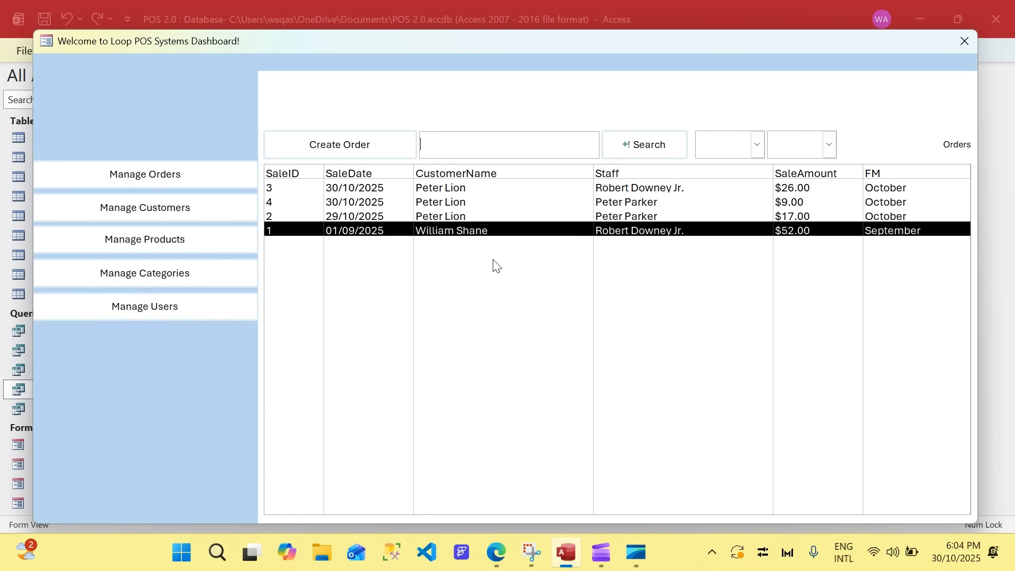
{"action": "left_click", "coordinate": [759, 146]}
{"action": "left_click", "coordinate": [828, 146]}
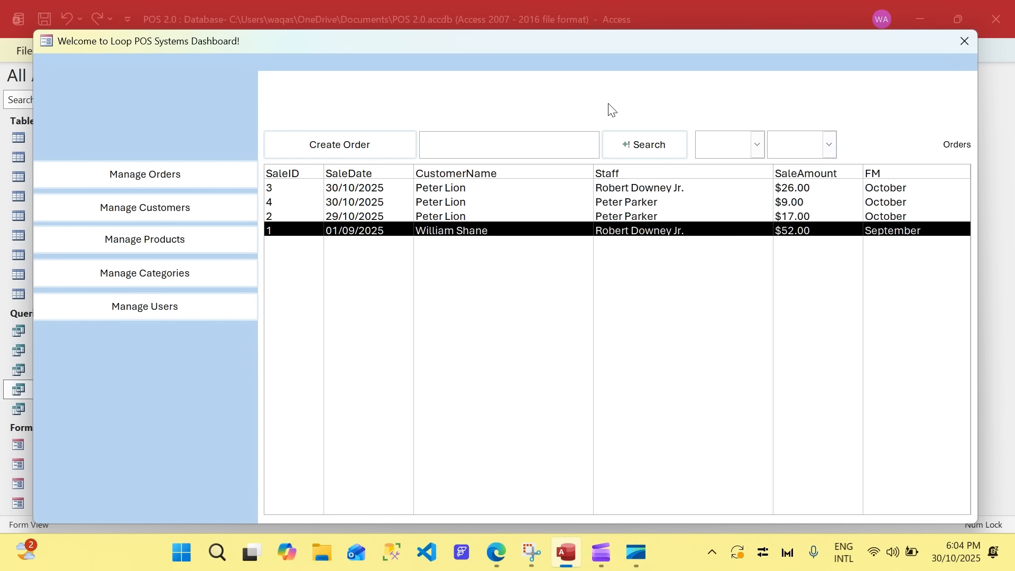